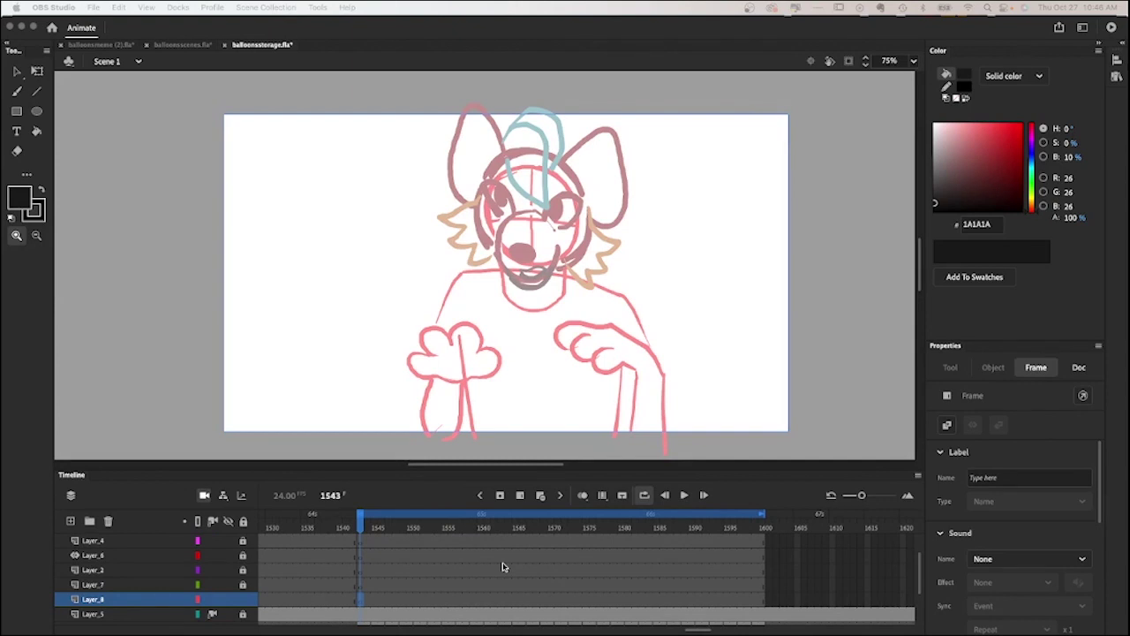
# Convert Layer_8's frame span from 1543 to frame-by-frame animation with a keyframe every other frame.
pyautogui.rightClick(365, 596)
pyautogui.moveTo(532, 313)
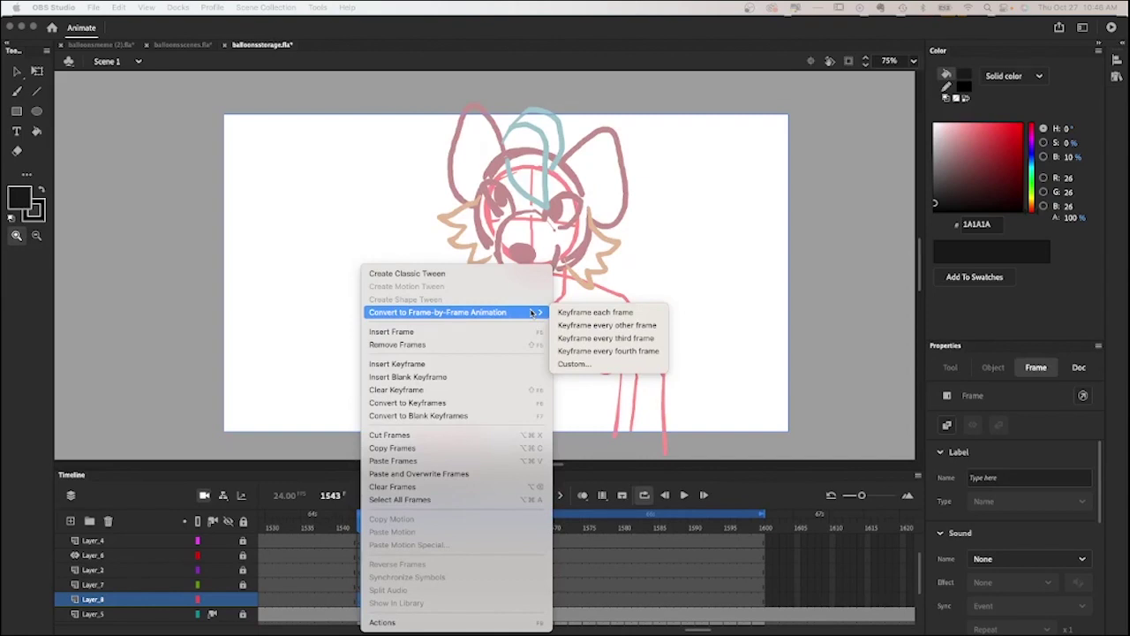
pyautogui.click(597, 325)
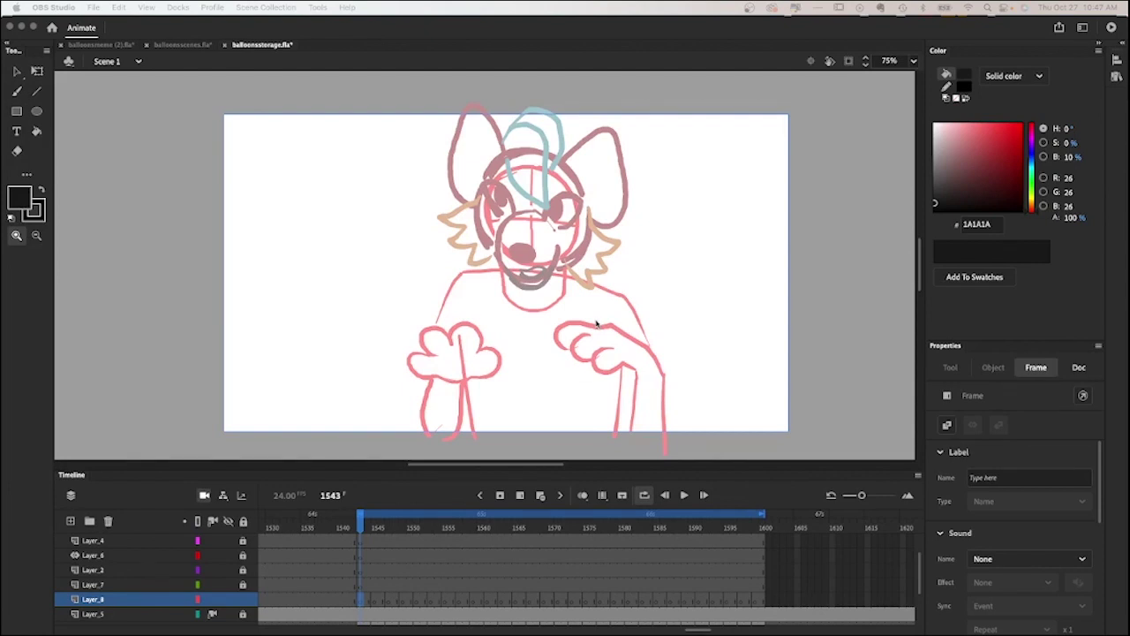
pyautogui.click(598, 325)
# Outline the character's nose in black on Layer_8's keyframes from 1543 to 1553 using the Classic Brush.
pyautogui.press('b')
pyautogui.moveTo(519, 247)
pyautogui.mouseDown()
pyautogui.moveTo(530, 261)
pyautogui.moveTo(567, 242)
pyautogui.mouseUp()
pyautogui.press('.')
pyautogui.press('.')
pyautogui.press('.')
pyautogui.press('.')
pyautogui.press('.')
pyautogui.press('.')
pyautogui.press('.')
pyautogui.press('.')
pyautogui.press('.')
pyautogui.press('.')
pyautogui.press('.')
pyautogui.press('.')
pyautogui.press('.')
pyautogui.press('.')
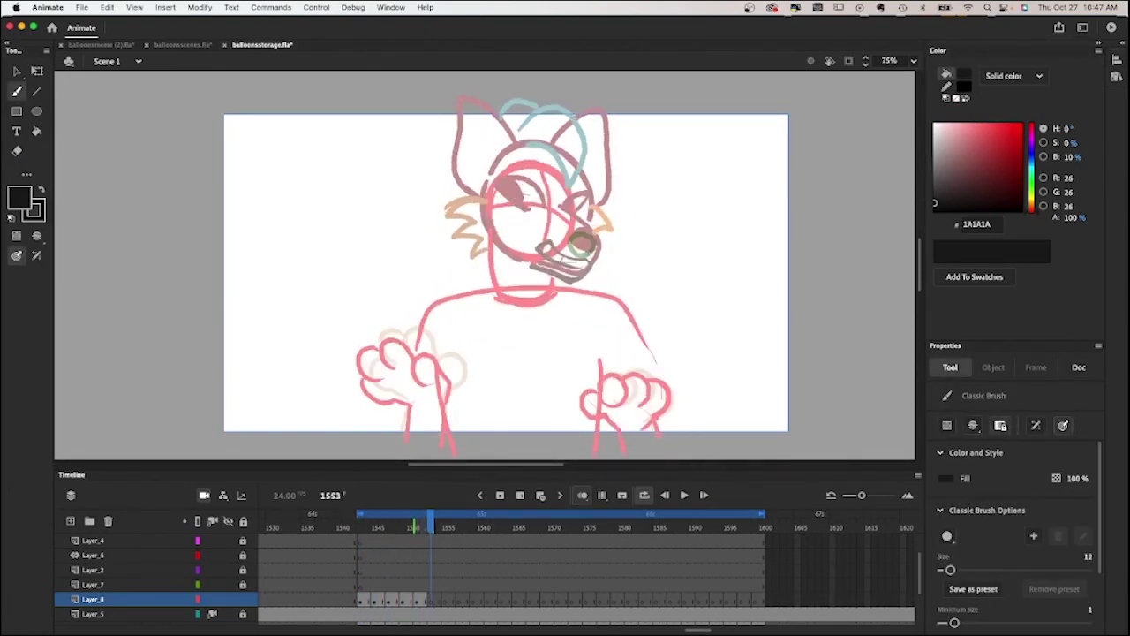
# Continue outlining the nose over the rough sketch on Layer_8's keyframes from 1555 to 1569.
pyautogui.press('.')
pyautogui.press('.')
pyautogui.press('.')
pyautogui.press('.')
pyautogui.press('.')
pyautogui.press('.')
pyautogui.press('.')
pyautogui.press('.')
pyautogui.press('.')
pyautogui.press('.')
pyautogui.press('.')
pyautogui.press('.')
pyautogui.press('.')
pyautogui.press('.')
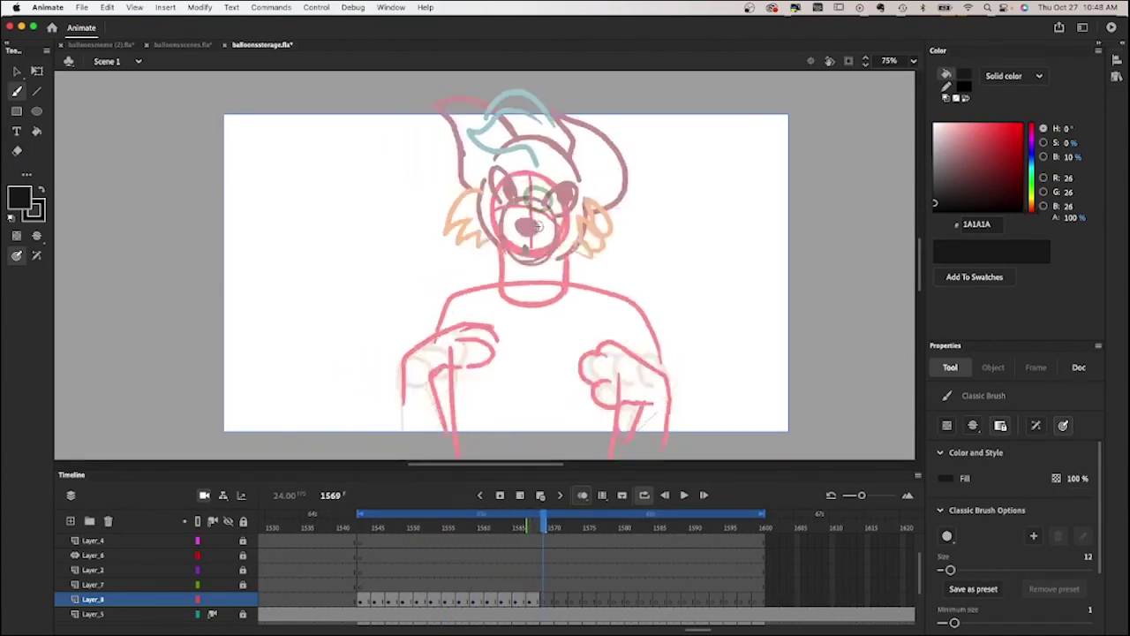
# Outline the nose on Layer_8's keyframes from 1571 to 1583, following the sketched head positions.
pyautogui.press('.')
pyautogui.press('.')
pyautogui.press('.')
pyautogui.press('.')
pyautogui.press('.')
pyautogui.press('.')
pyautogui.press('.')
pyautogui.press('.')
pyautogui.press('.')
pyautogui.press('.')
pyautogui.press('.')
pyautogui.press('.')
pyautogui.press('.')
pyautogui.press('.')
pyautogui.press('.')
pyautogui.press('.')
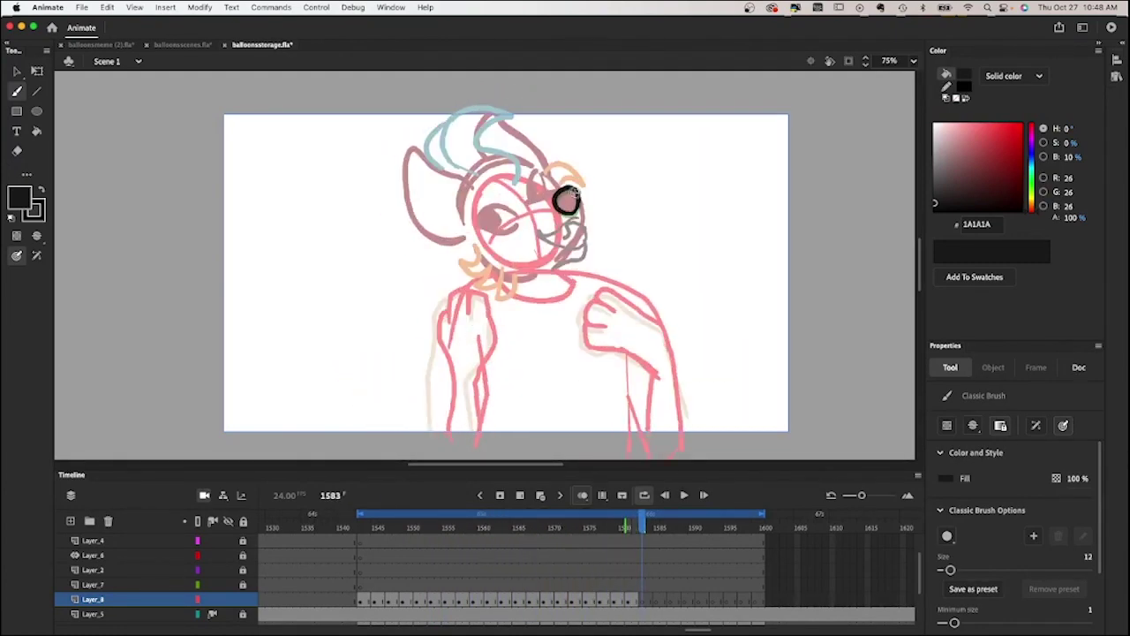
# Play back the nose animation and realign the nose outlines on frames 1585 to 1589 with the sketch.
pyautogui.press('Return')
pyautogui.scroll(-1, 429, 528)
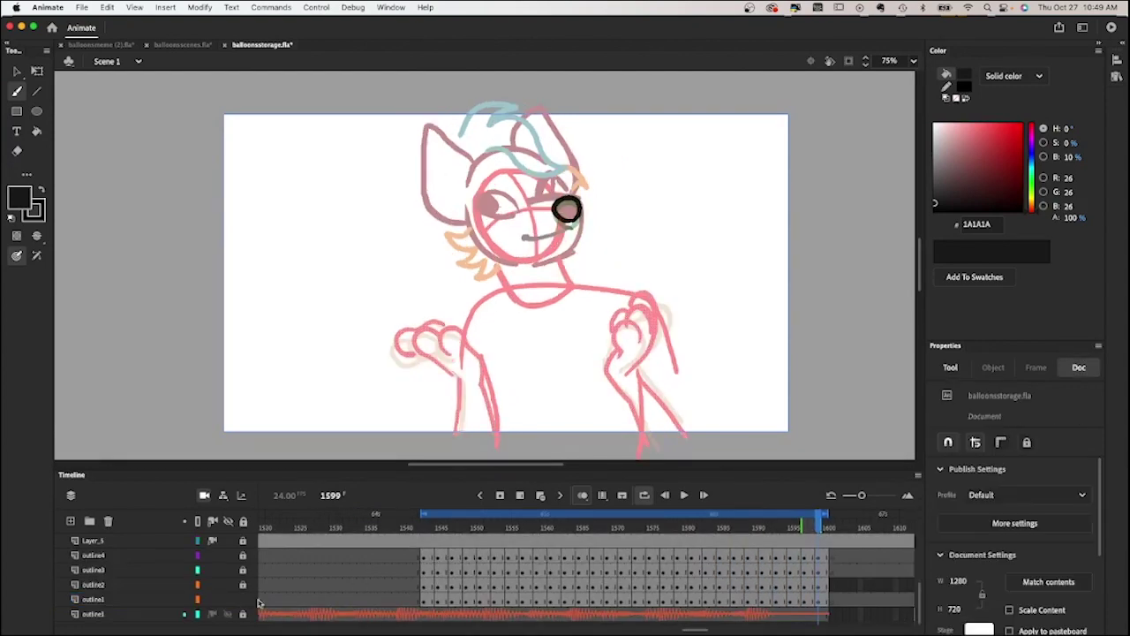
pyautogui.press('Return')
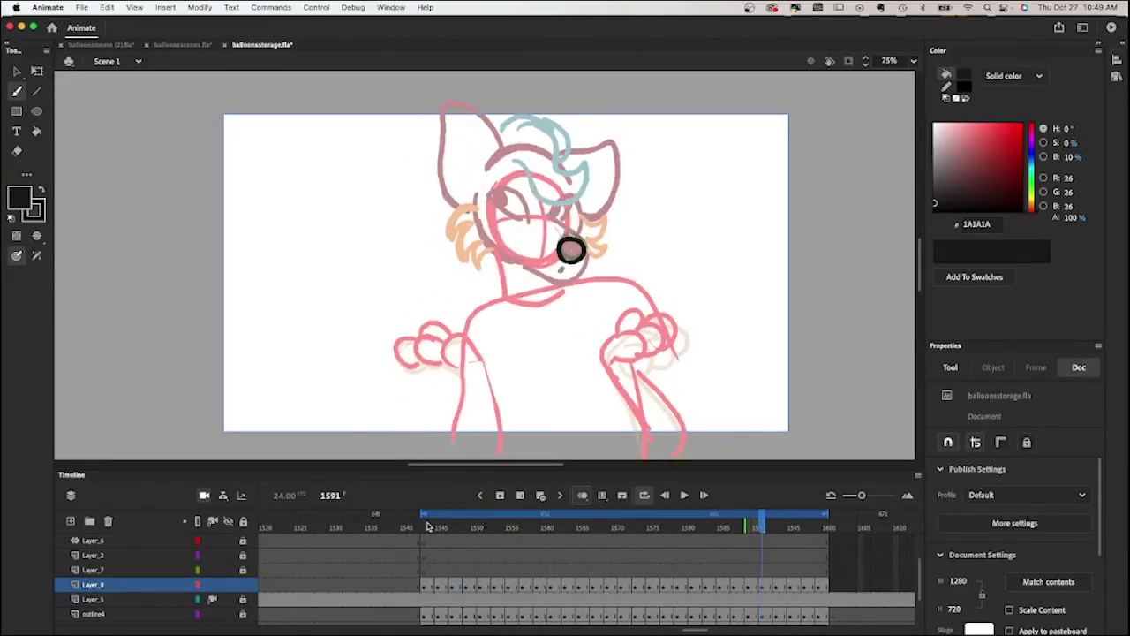
pyautogui.click(685, 496)
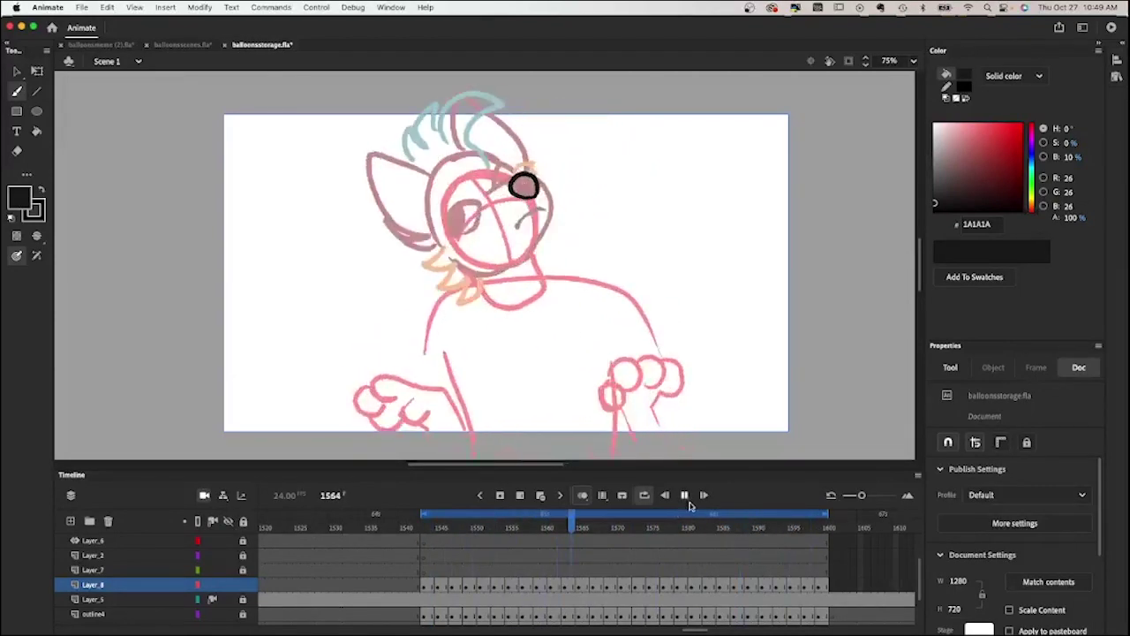
pyautogui.click(734, 530)
pyautogui.moveTo(738, 540); pyautogui.dragTo(719, 535)
pyautogui.press('v')
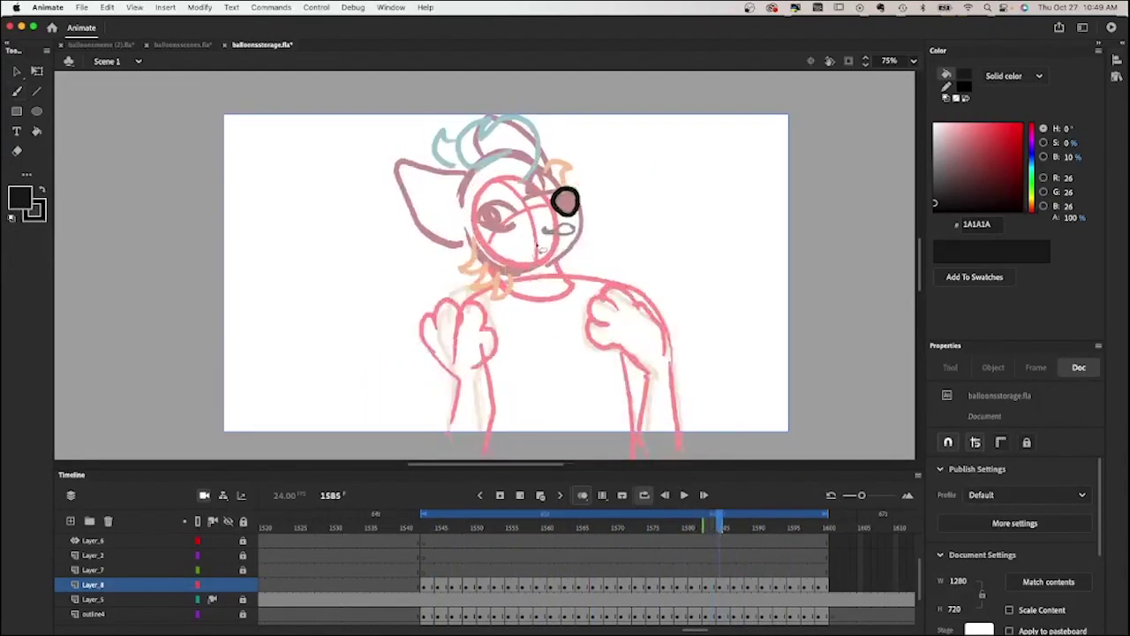
pyautogui.click(567, 201)
pyautogui.press('.')
pyautogui.press('.')
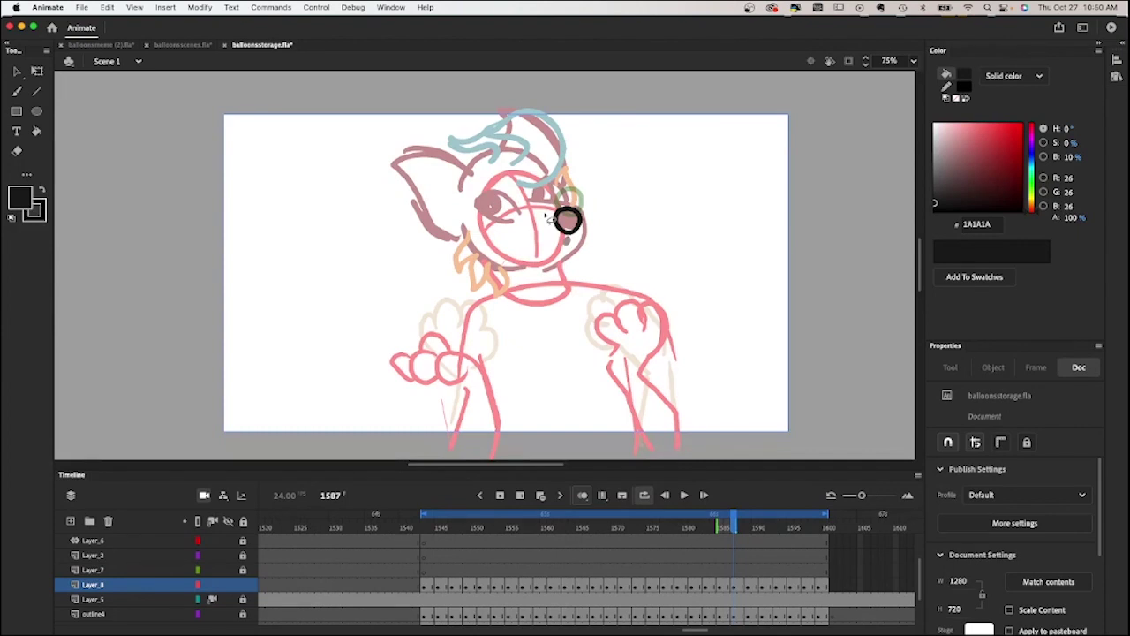
pyautogui.hotkey('ctrl', 'a')
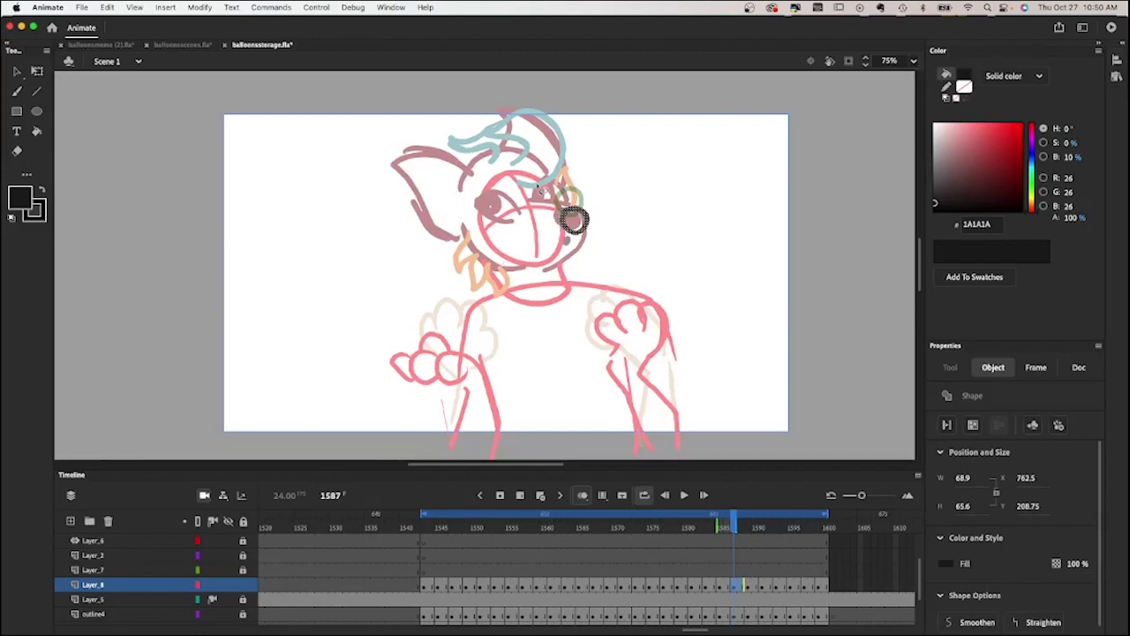
pyautogui.click(563, 496)
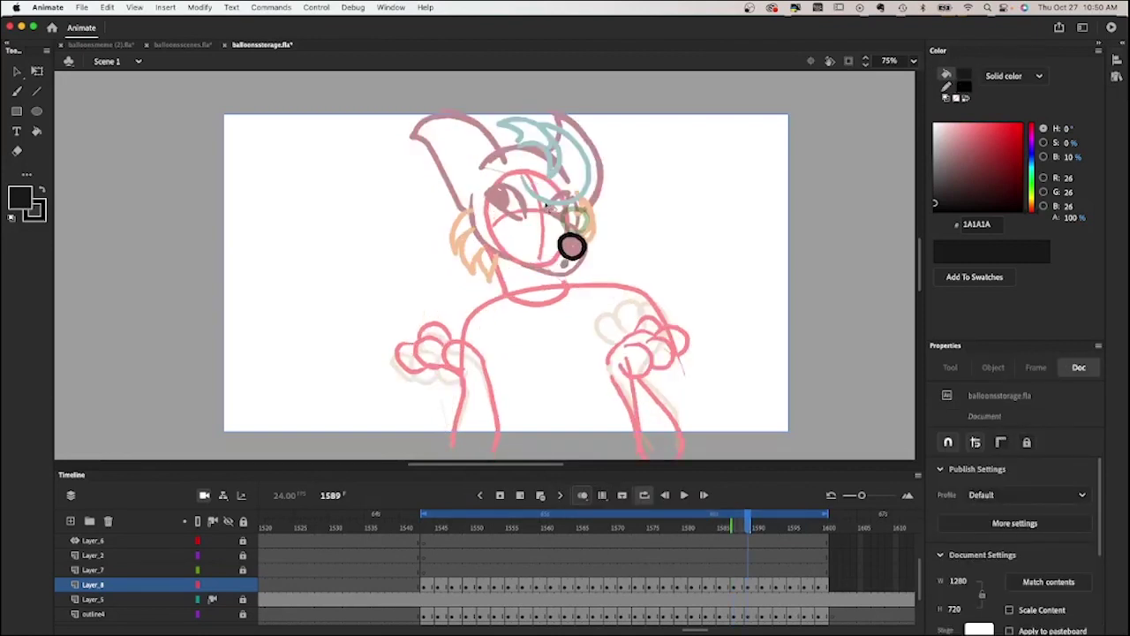
pyautogui.hotkey('ctrl', 'a')
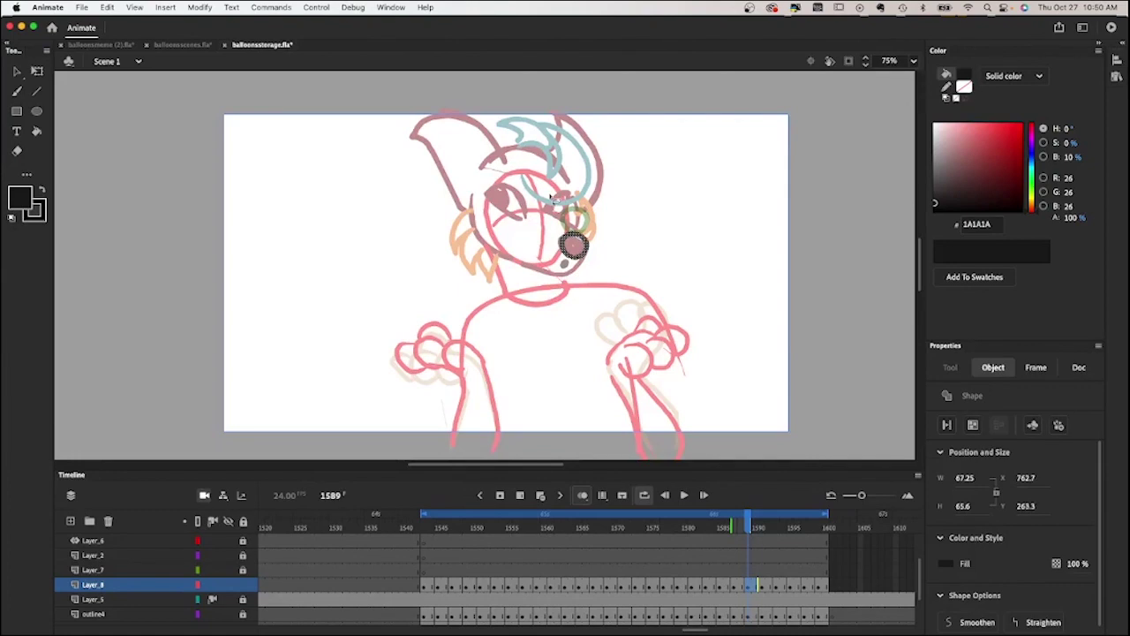
# Check and adjust the nose outlines on the keyframes following 1589, and play the animation back to review the motion.
pyautogui.click(749, 539)
pyautogui.press(',')
pyautogui.press(',')
pyautogui.press(',')
pyautogui.press('.')
pyautogui.press('.')
pyautogui.press('.')
pyautogui.press('.')
pyautogui.press('.')
pyautogui.press('.')
pyautogui.press('.')
pyautogui.click(565, 312)
pyautogui.hotkey('ctrl', 'a')
pyautogui.click(509, 247)
pyautogui.press('Return')
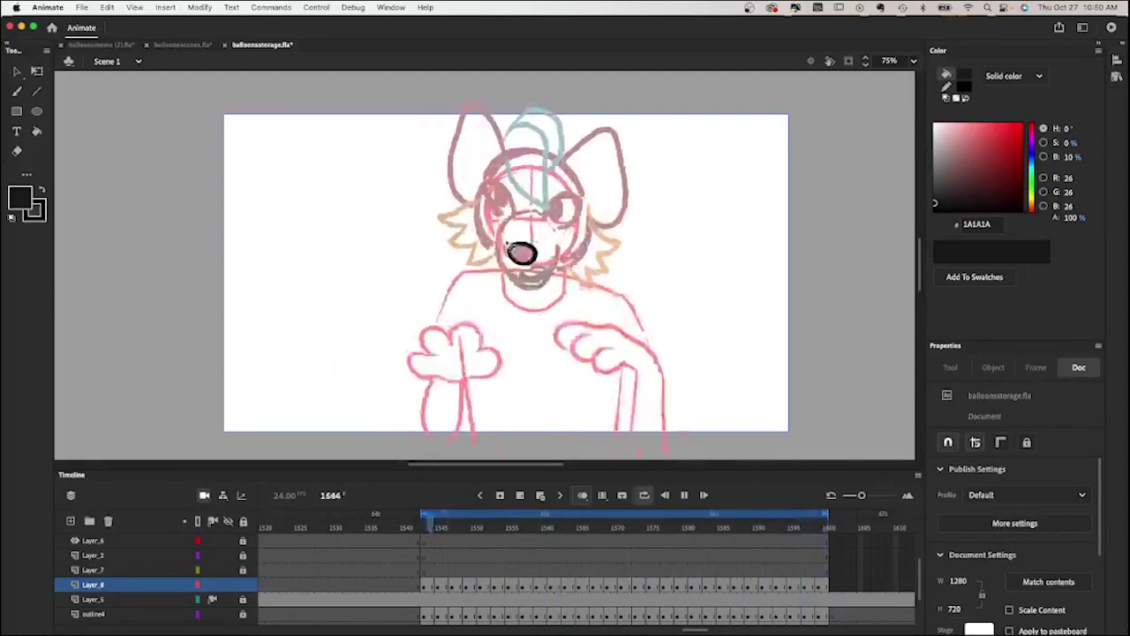
pyautogui.press('Return')
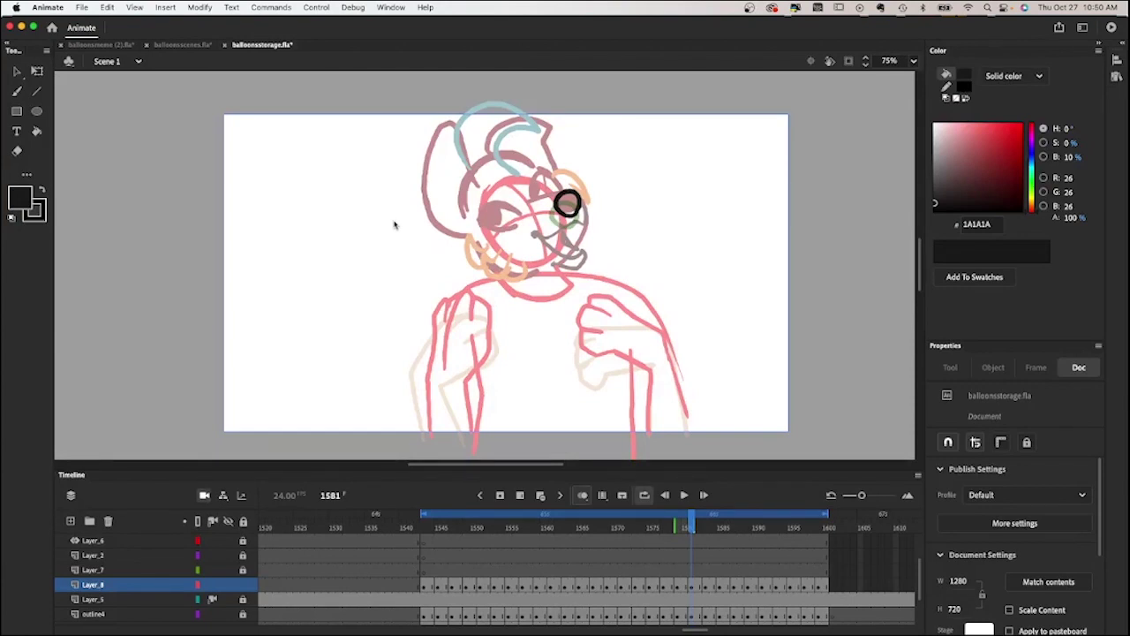
# Turn off onion skinning and draw the open mouth in black below the nose on frame 1543.
pyautogui.click(429, 527)
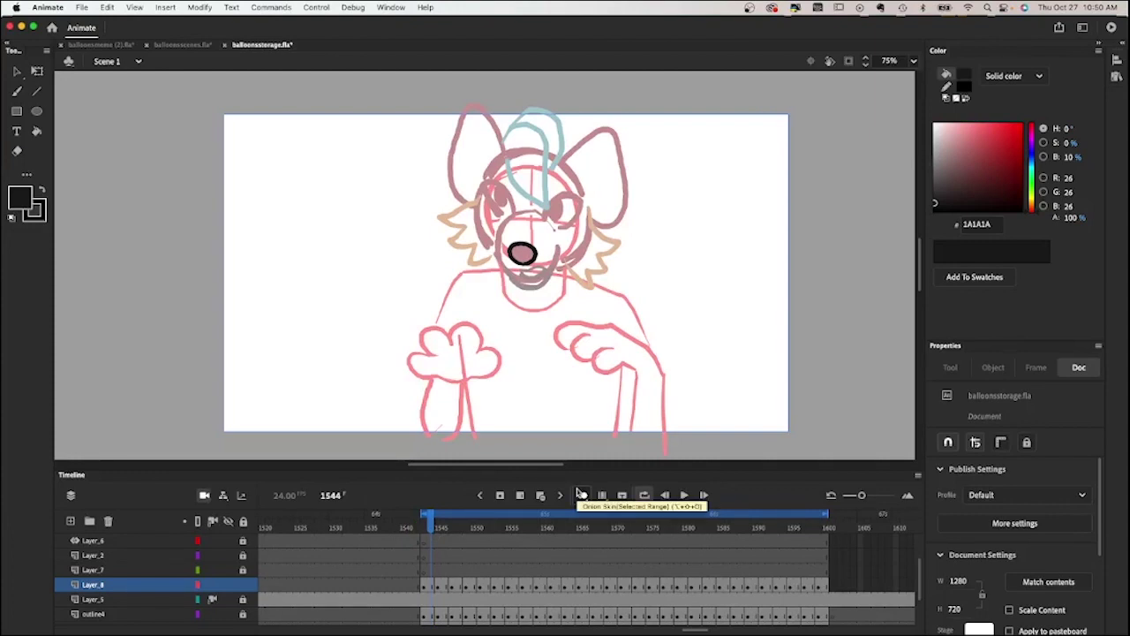
pyautogui.click(580, 493)
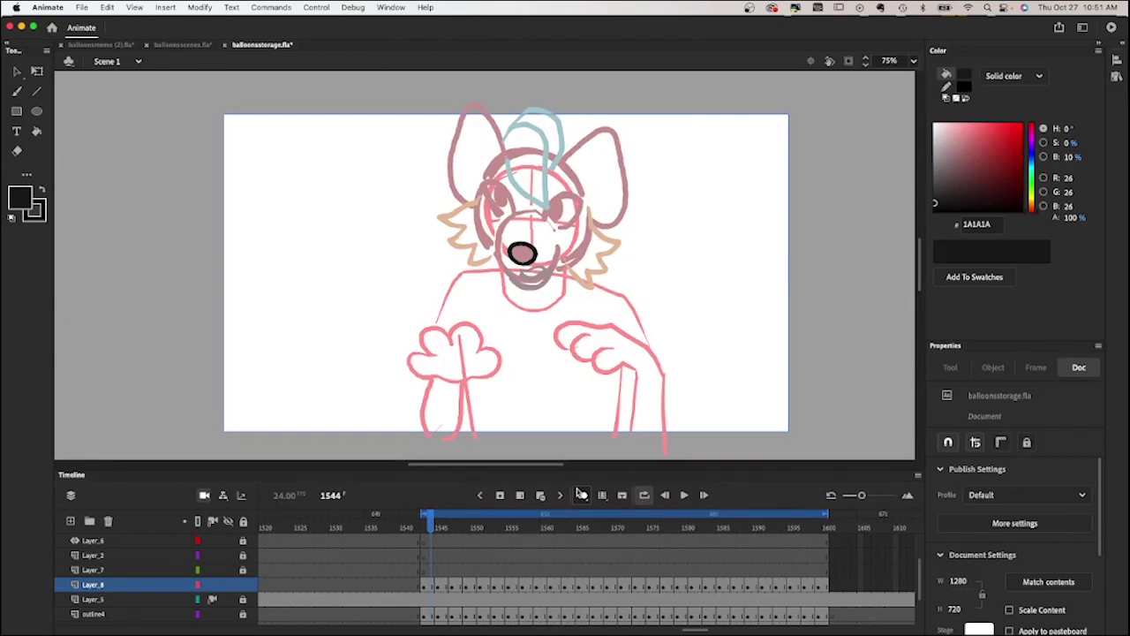
pyautogui.press('b')
pyautogui.press(',')
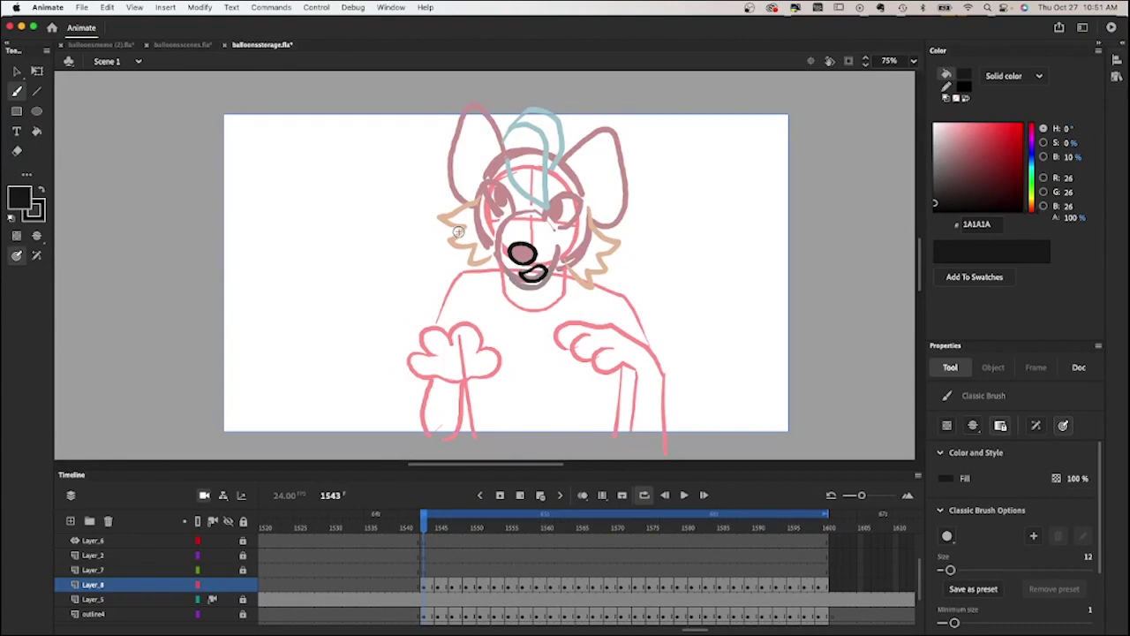
# Draw the mouth on frame 1545 with onion skinning turned on, and set the brush size to 11.
pyautogui.press('.')
pyautogui.press('.')
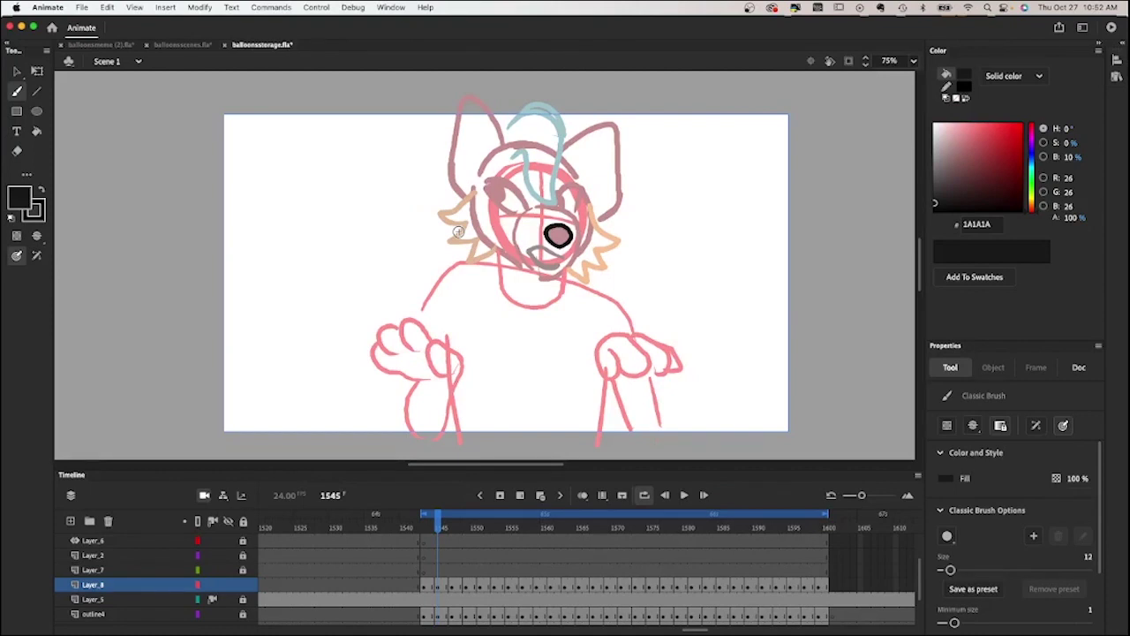
pyautogui.click(582, 494)
pyautogui.moveTo(561, 258)
pyautogui.mouseDown()
pyautogui.moveTo(528, 245)
pyautogui.moveTo(563, 265)
pyautogui.moveTo(548, 267)
pyautogui.moveTo(561, 261)
pyautogui.mouseUp()
pyautogui.press('[')
pyautogui.press('[')
pyautogui.press('[')
pyautogui.press(']')
pyautogui.press(']')
pyautogui.press('.')
pyautogui.press('.')
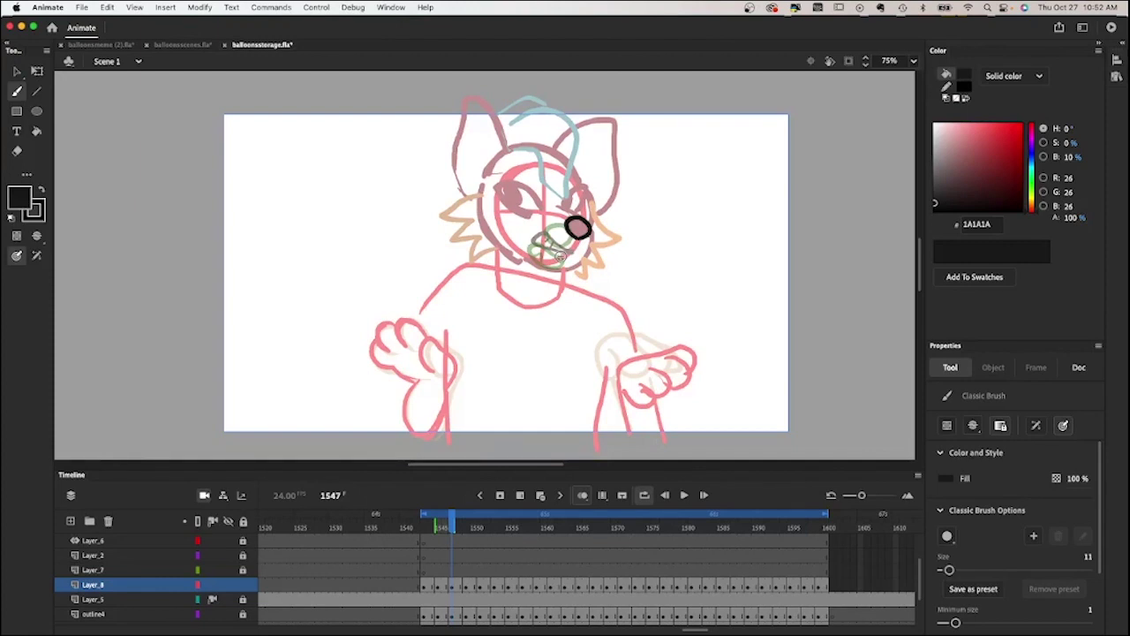
# Draw the mouth outlines over the sketch on the keyframes from 1547 to 1551.
pyautogui.moveTo(583, 249)
pyautogui.mouseDown()
pyautogui.moveTo(535, 237)
pyautogui.moveTo(565, 248)
pyautogui.moveTo(565, 264)
pyautogui.moveTo(579, 256)
pyautogui.moveTo(537, 258)
pyautogui.moveTo(556, 279)
pyautogui.moveTo(581, 281)
pyautogui.mouseUp()
pyautogui.press('.')
pyautogui.press('.')
pyautogui.press('.')
pyautogui.press('.')
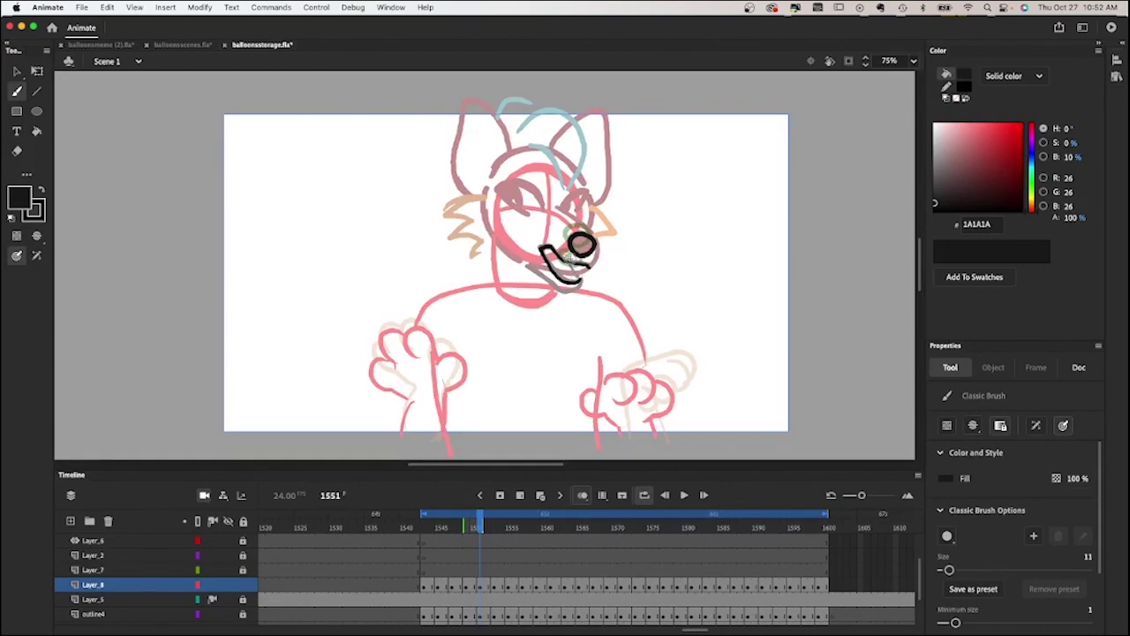
pyautogui.moveTo(553, 263); pyautogui.dragTo(572, 279)
pyautogui.moveTo(579, 261); pyautogui.dragTo(575, 281)
# Draw the mouth and muzzle outlines around the nose on frames 1553 and 1555.
pyautogui.press('.')
pyautogui.press('.')
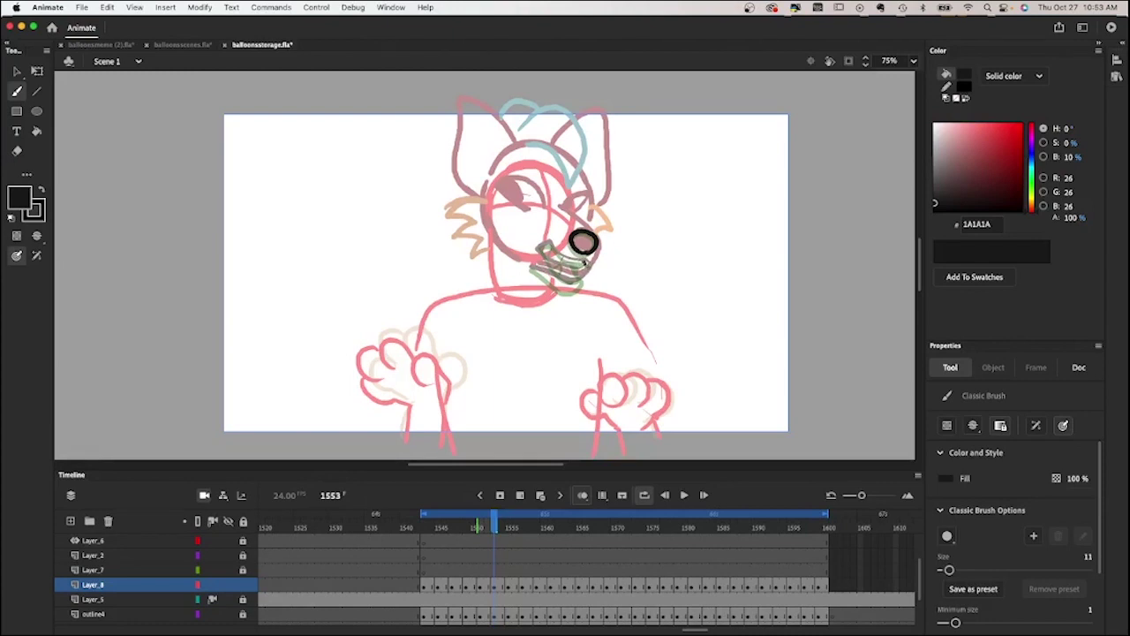
pyautogui.moveTo(563, 256)
pyautogui.mouseDown()
pyautogui.moveTo(538, 249)
pyautogui.moveTo(565, 266)
pyautogui.mouseUp()
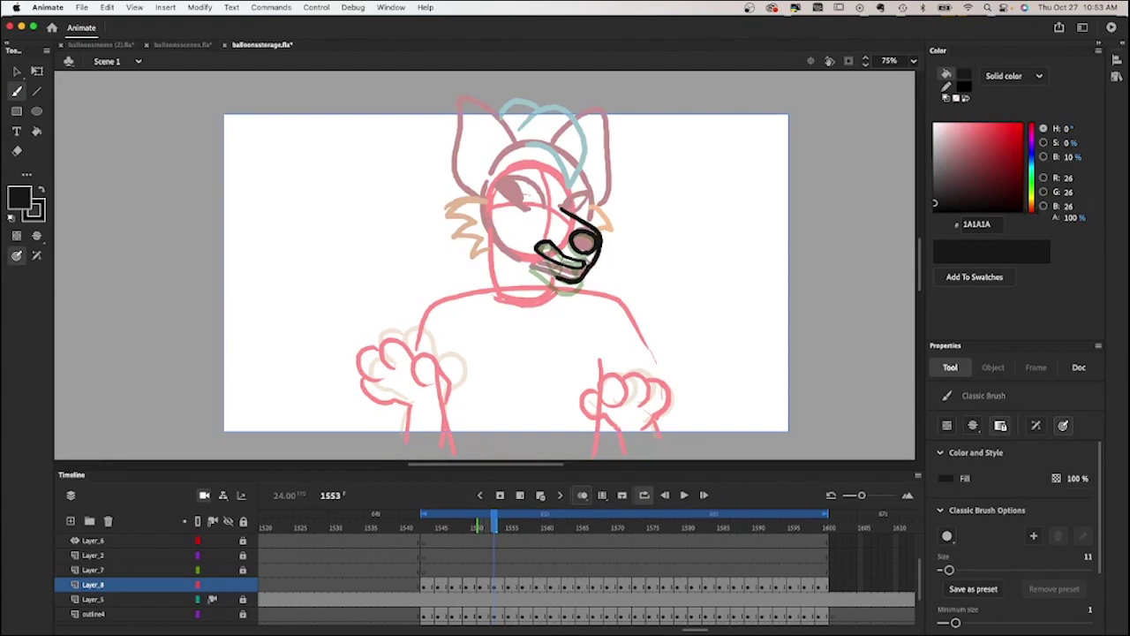
pyautogui.press('.')
pyautogui.press('.')
pyautogui.press('.')
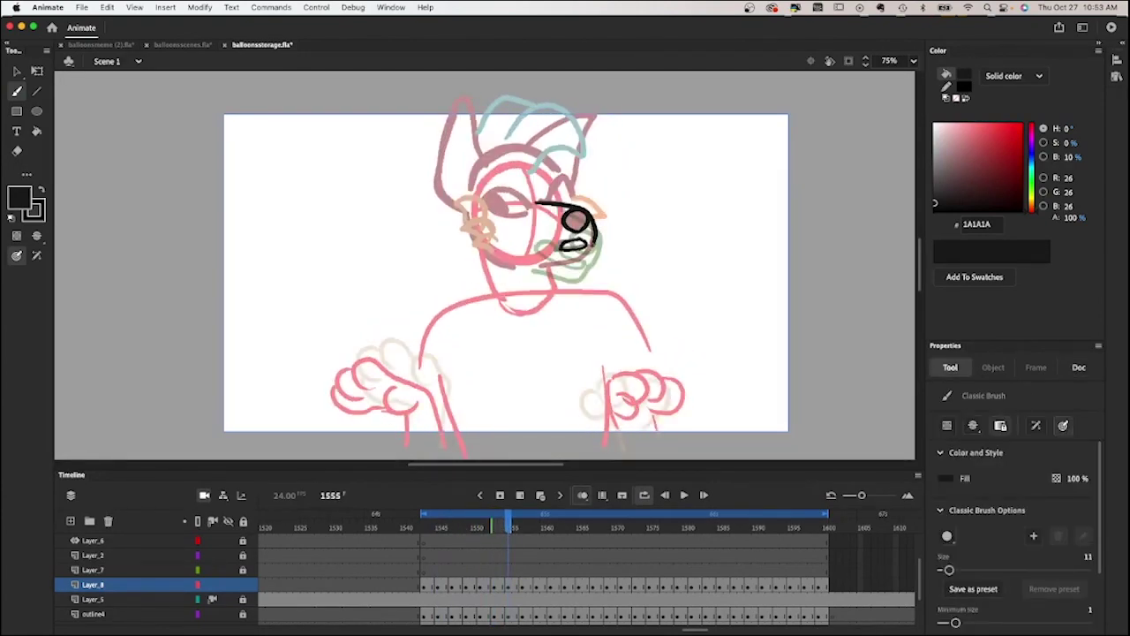
pyautogui.press('.')
pyautogui.press('.')
# Review the mouth animation from its start, and draw the muzzle and mouth on frames 1559 and 1561.
pyautogui.click(433, 527)
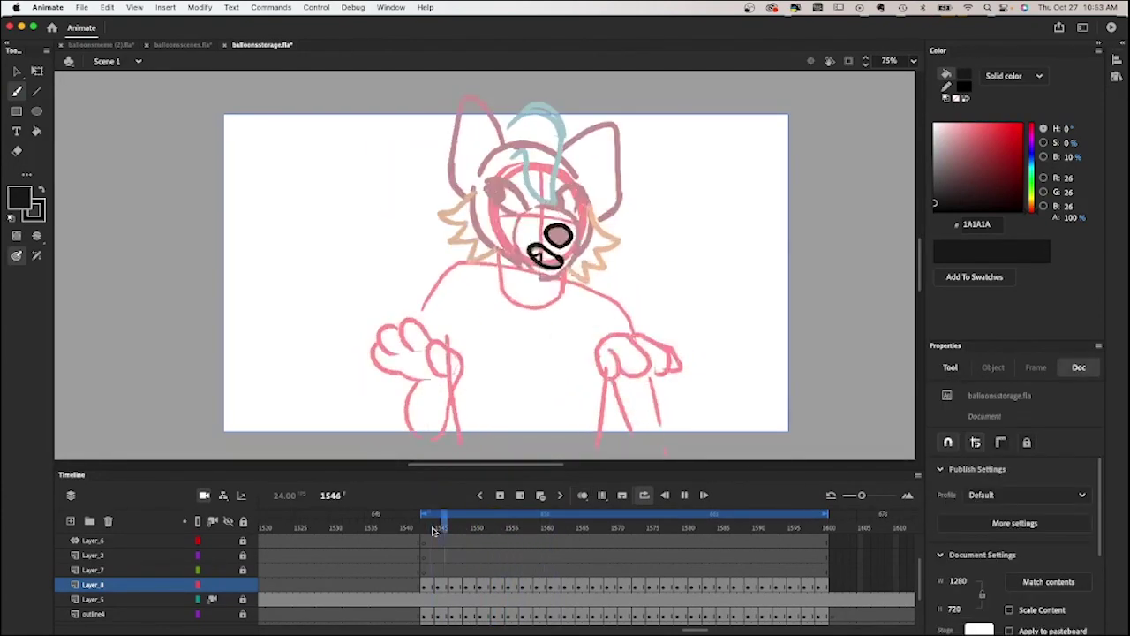
pyautogui.moveTo(433, 527); pyautogui.dragTo(516, 549)
pyautogui.moveTo(438, 534); pyautogui.dragTo(536, 530)
pyautogui.moveTo(522, 222)
pyautogui.mouseDown()
pyautogui.moveTo(572, 240)
pyautogui.moveTo(576, 256)
pyautogui.mouseUp()
pyautogui.press('.')
pyautogui.press('.')
pyautogui.moveTo(491, 200); pyautogui.dragTo(530, 181)
pyautogui.moveTo(526, 181); pyautogui.dragTo(558, 228)
pyautogui.moveTo(517, 236)
pyautogui.mouseDown()
pyautogui.moveTo(562, 250)
pyautogui.moveTo(561, 265)
pyautogui.mouseUp()
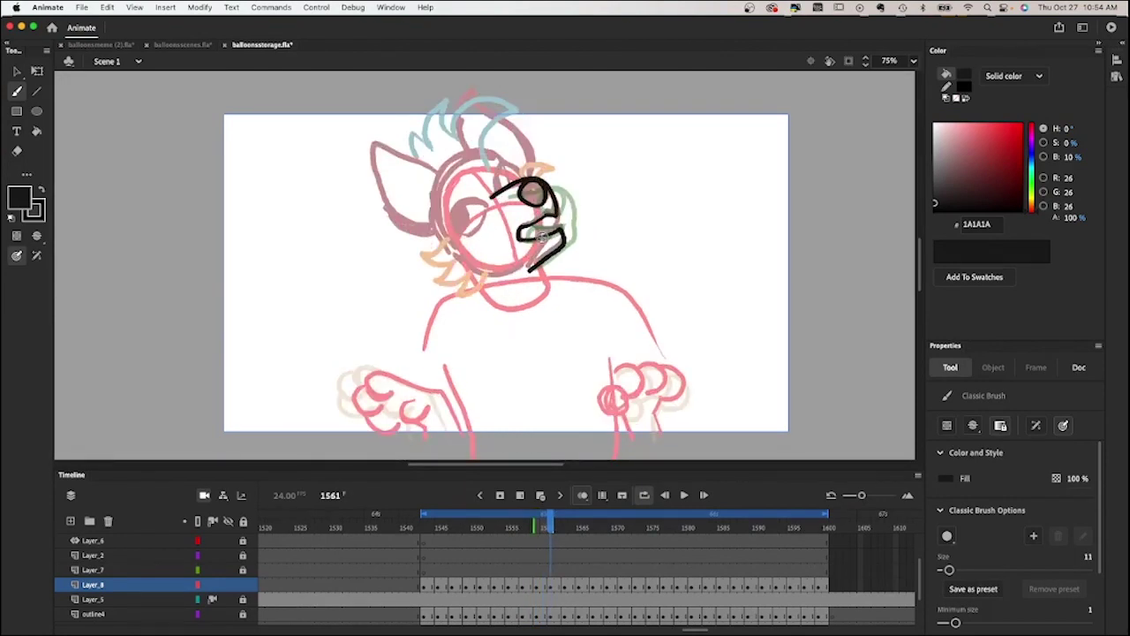
# Outline the muzzle and the small curved mouth on frames 1563 and 1565.
pyautogui.press('.')
pyautogui.press('.')
pyautogui.moveTo(515, 173)
pyautogui.mouseDown()
pyautogui.moveTo(501, 191)
pyautogui.moveTo(549, 189)
pyautogui.mouseUp()
pyautogui.moveTo(514, 226); pyautogui.dragTo(545, 209)
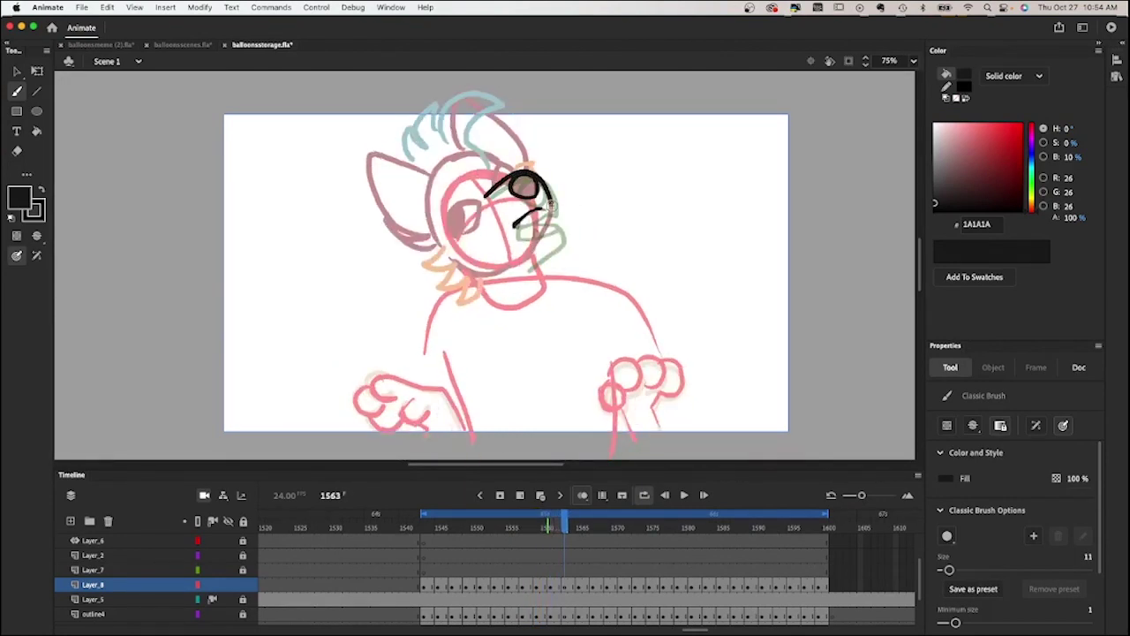
pyautogui.press('.')
pyautogui.press('.')
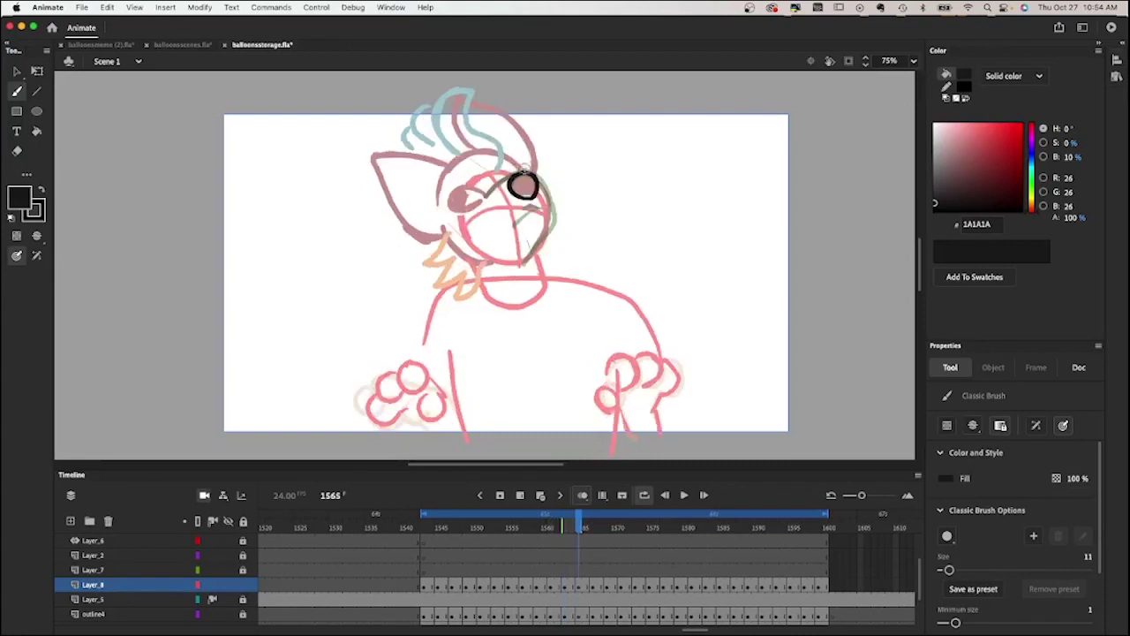
pyautogui.moveTo(484, 197)
pyautogui.mouseDown()
pyautogui.moveTo(500, 180)
pyautogui.moveTo(553, 200)
pyautogui.moveTo(543, 213)
pyautogui.moveTo(550, 205)
pyautogui.mouseUp()
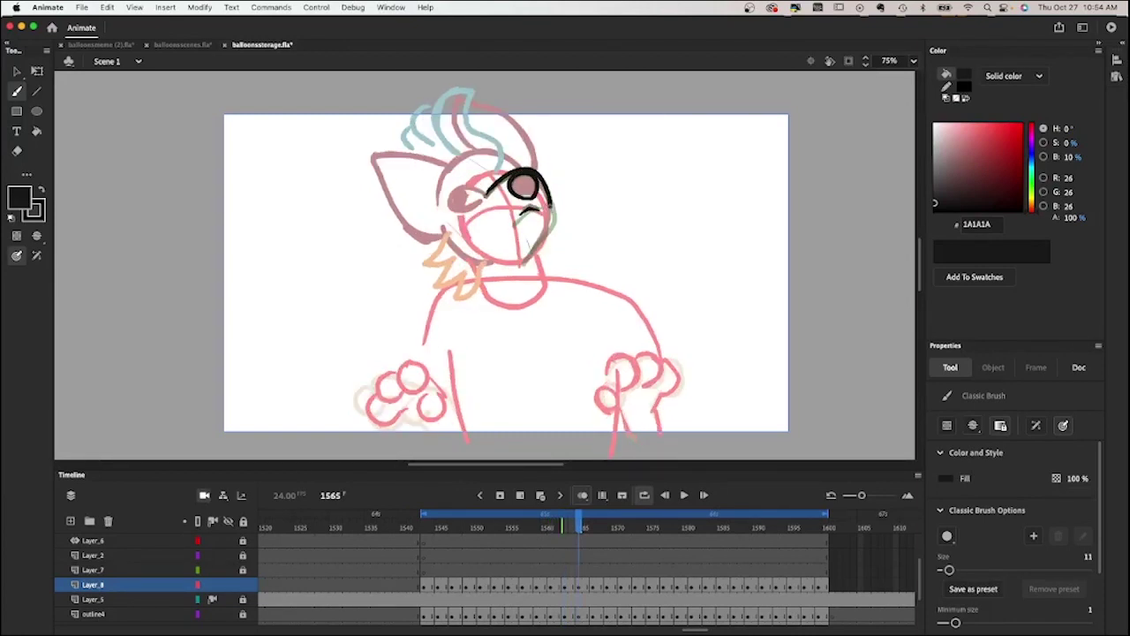
pyautogui.moveTo(519, 244); pyautogui.dragTo(537, 263)
# Draw the muzzle and small mouth on frame 1567, redoing the last stroke along the jaw.
pyautogui.press('.')
pyautogui.press('.')
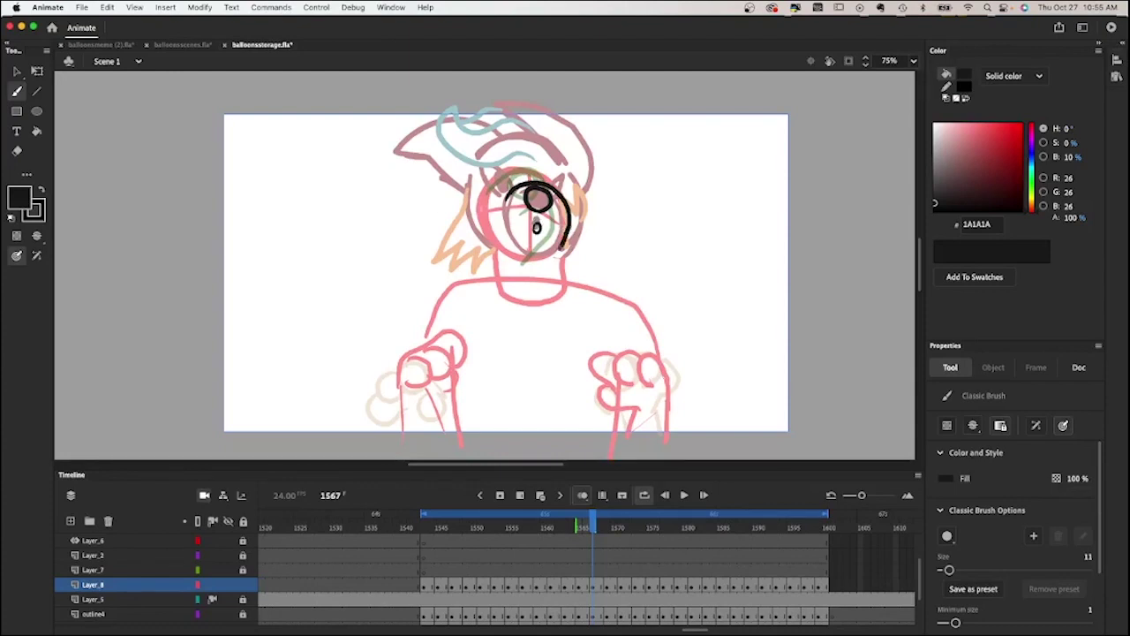
pyautogui.hotkey('ctrl', 'z')
pyautogui.moveTo(570, 231); pyautogui.dragTo(535, 261)
# Outline the muzzle and mouth over the sketch on frames 1569 and 1571.
pyautogui.press('.')
pyautogui.press('.')
pyautogui.moveTo(527, 210)
pyautogui.mouseDown()
pyautogui.moveTo(499, 249)
pyautogui.moveTo(529, 265)
pyautogui.moveTo(558, 237)
pyautogui.mouseUp()
pyautogui.press('.')
pyautogui.press('.')
pyautogui.moveTo(496, 219)
pyautogui.mouseDown()
pyautogui.moveTo(510, 281)
pyautogui.moveTo(539, 284)
pyautogui.moveTo(528, 291)
pyautogui.moveTo(500, 258)
pyautogui.moveTo(565, 254)
pyautogui.moveTo(567, 305)
pyautogui.mouseUp()
# Draw the muzzle and grinning mouth on frame 1575, and select its nose outline with Free Transform.
pyautogui.press('.')
pyautogui.press('.')
pyautogui.press('.')
pyautogui.press('.')
pyautogui.moveTo(529, 211); pyautogui.dragTo(574, 288)
pyautogui.hotkey('ctrl', 'z')
pyautogui.press('q')
pyautogui.click(525, 236)
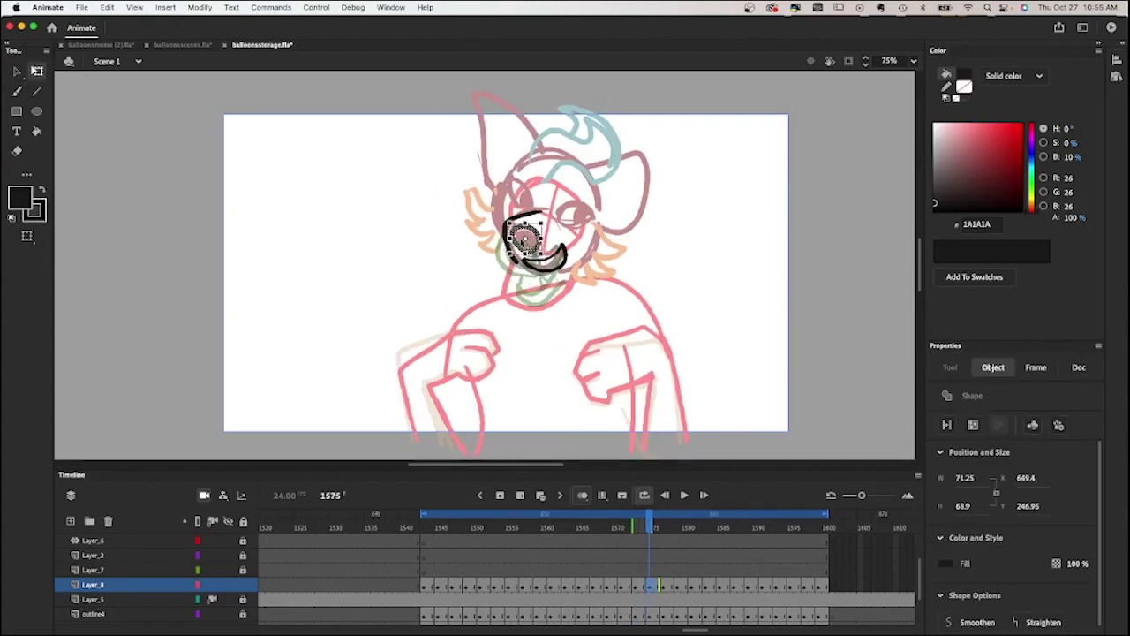
# Draw the muzzle, mouth and jaw outlines with the Classic Brush on the keyframe following 1575.
pyautogui.press('b')
pyautogui.press('.')
pyautogui.press('.')
pyautogui.press('.')
pyautogui.press('.')
pyautogui.press(',')
pyautogui.moveTo(521, 244); pyautogui.dragTo(565, 261)
pyautogui.moveTo(554, 201); pyautogui.dragTo(576, 252)
pyautogui.moveTo(510, 215)
pyautogui.mouseDown()
pyautogui.moveTo(548, 282)
pyautogui.moveTo(576, 283)
pyautogui.mouseUp()
# Draw the muzzle, jaw and open toothy mouth around the nose on frame 1580.
pyautogui.press('.')
pyautogui.press('.')
pyautogui.moveTo(531, 201)
pyautogui.mouseDown()
pyautogui.moveTo(579, 238)
pyautogui.moveTo(581, 257)
pyautogui.mouseUp()
pyautogui.moveTo(556, 247); pyautogui.dragTo(558, 262)
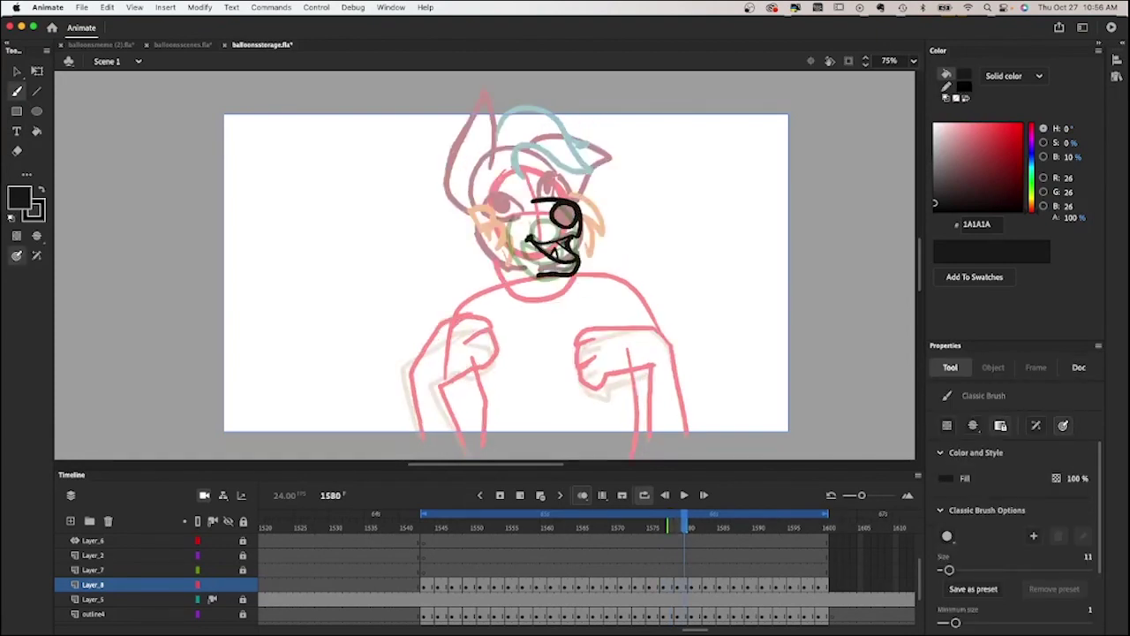
# Outline the muzzle, mouth and jaw over the sketch on frames 1582 and 1584.
pyautogui.press('.')
pyautogui.press('.')
pyautogui.moveTo(528, 205)
pyautogui.mouseDown()
pyautogui.moveTo(570, 194)
pyautogui.moveTo(585, 226)
pyautogui.moveTo(581, 275)
pyautogui.mouseUp()
pyautogui.moveTo(551, 233); pyautogui.dragTo(567, 259)
pyautogui.press('.')
pyautogui.press('.')
pyautogui.moveTo(526, 205)
pyautogui.mouseDown()
pyautogui.moveTo(574, 182)
pyautogui.moveTo(586, 262)
pyautogui.mouseUp()
pyautogui.moveTo(534, 247); pyautogui.dragTo(584, 274)
# Draw the muzzle bridge around the nose on frames 1586 and 1588.
pyautogui.press('.')
pyautogui.press('.')
pyautogui.moveTo(522, 203)
pyautogui.mouseDown()
pyautogui.moveTo(547, 189)
pyautogui.moveTo(586, 228)
pyautogui.mouseUp()
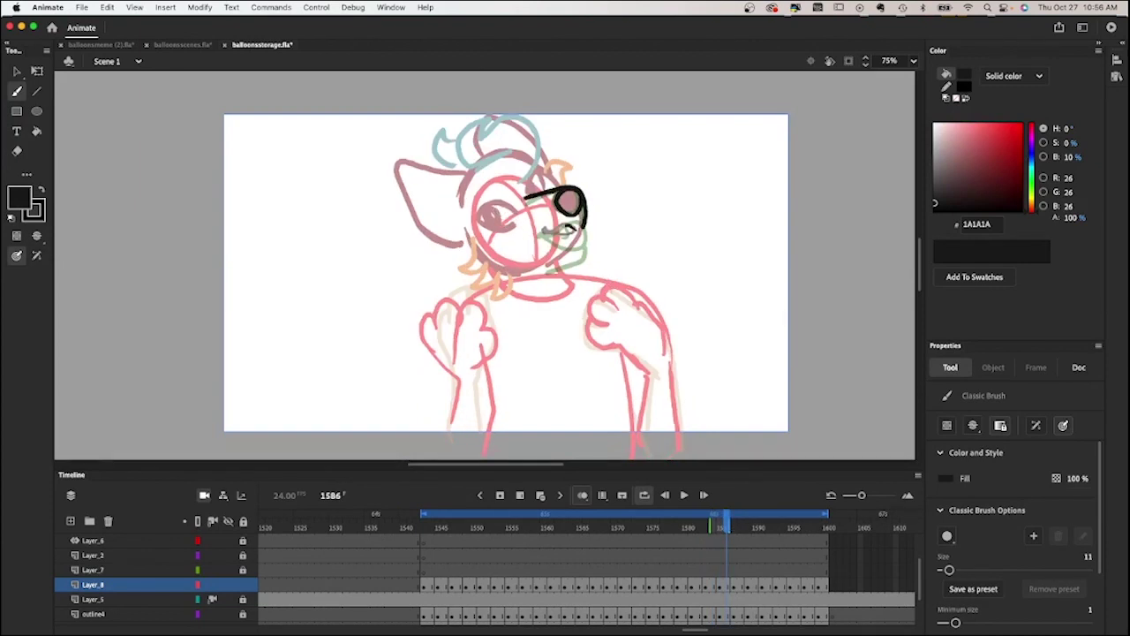
pyautogui.press('.')
pyautogui.press('.')
pyautogui.moveTo(530, 198); pyautogui.dragTo(586, 228)
# Draw the lower muzzle and jaw line on frame 1590 and add the jaw and small mouth on the following keyframe.
pyautogui.press('.')
pyautogui.press('.')
pyautogui.moveTo(589, 252)
pyautogui.mouseDown()
pyautogui.moveTo(559, 283)
pyautogui.moveTo(528, 276)
pyautogui.mouseUp()
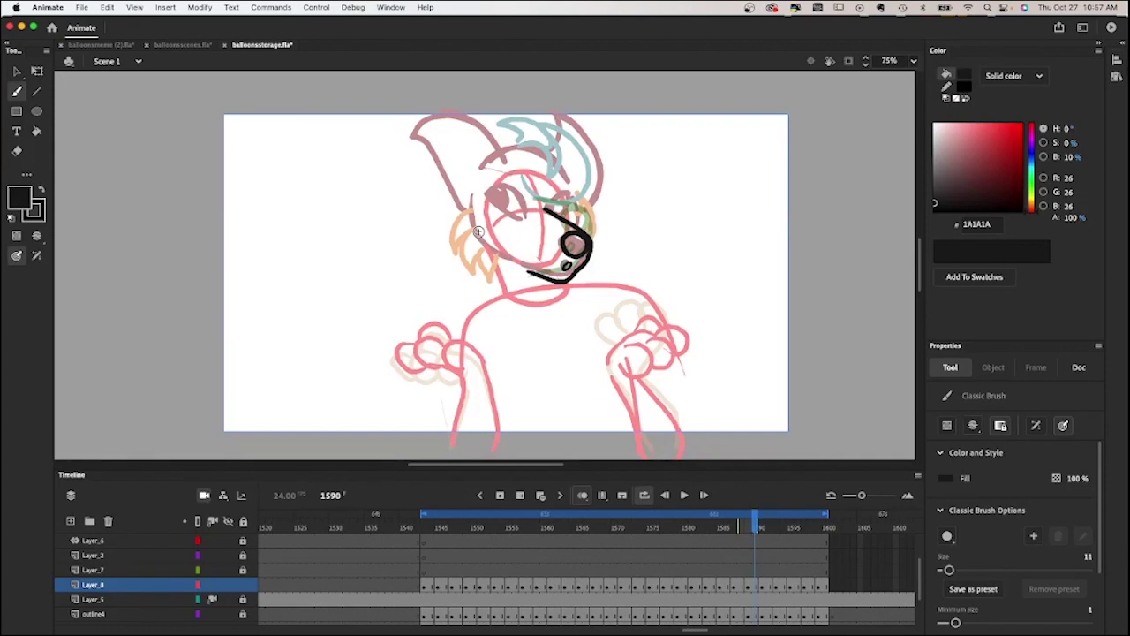
pyautogui.press('.')
pyautogui.press('.')
pyautogui.moveTo(586, 256)
pyautogui.mouseDown()
pyautogui.moveTo(562, 281)
pyautogui.moveTo(526, 271)
pyautogui.mouseUp()
pyautogui.moveTo(565, 265); pyautogui.dragTo(560, 276)
# Outline the muzzle around the nose on frames 1593 and 1595.
pyautogui.press(',')
pyautogui.press('.')
pyautogui.press('.')
pyautogui.moveTo(546, 210)
pyautogui.mouseDown()
pyautogui.moveTo(585, 264)
pyautogui.moveTo(568, 284)
pyautogui.mouseUp()
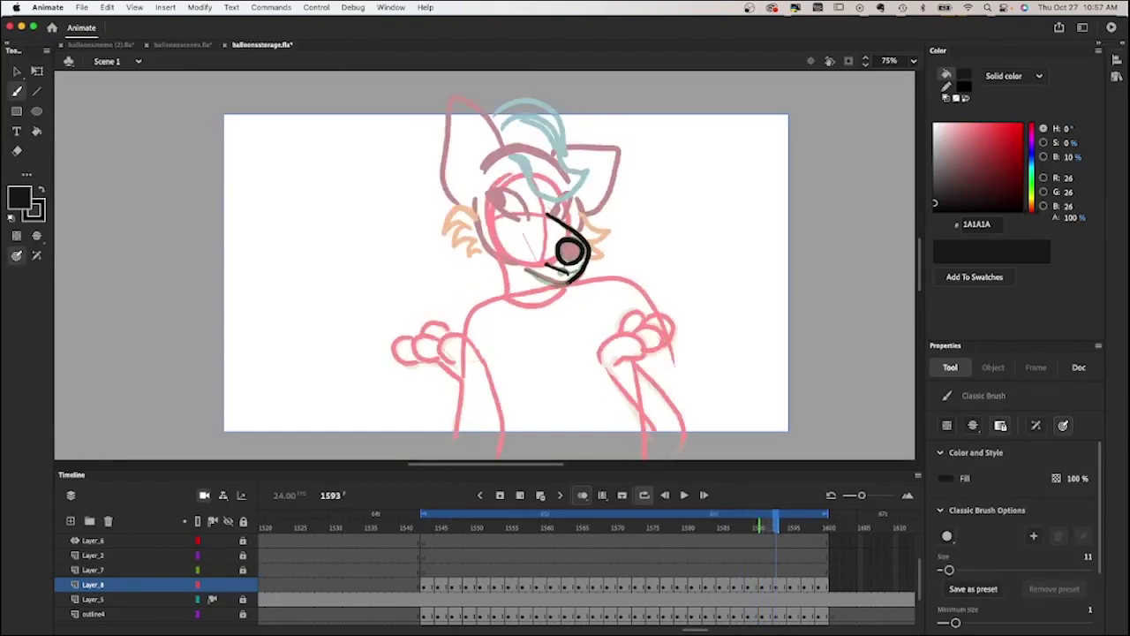
pyautogui.press('.')
pyautogui.press('.')
pyautogui.moveTo(536, 208)
pyautogui.mouseDown()
pyautogui.moveTo(585, 221)
pyautogui.moveTo(528, 246)
pyautogui.moveTo(533, 272)
pyautogui.moveTo(564, 203)
pyautogui.moveTo(584, 226)
pyautogui.moveTo(530, 270)
pyautogui.moveTo(572, 198)
pyautogui.moveTo(582, 224)
pyautogui.mouseUp()
# Complete the muzzle, mouth and jaw outlines on the last keyframes up to 1599.
pyautogui.press('.')
pyautogui.press('.')
pyautogui.press('.')
pyautogui.press('.')
pyautogui.moveTo(565, 235)
pyautogui.mouseDown()
pyautogui.moveTo(520, 238)
pyautogui.moveTo(545, 265)
pyautogui.moveTo(528, 269)
pyautogui.mouseUp()
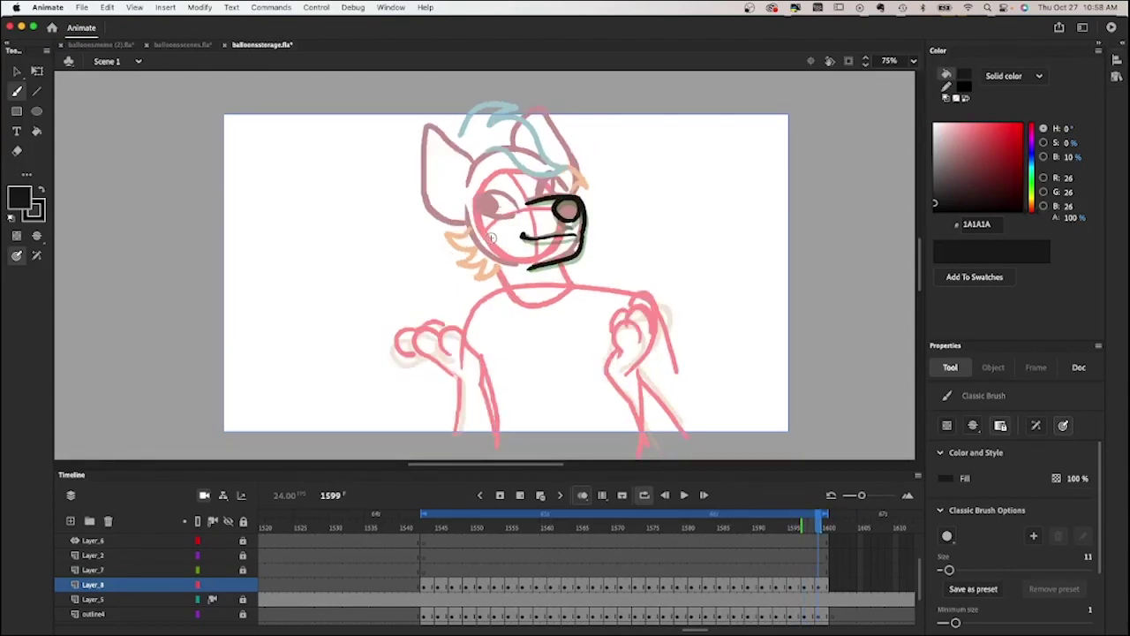
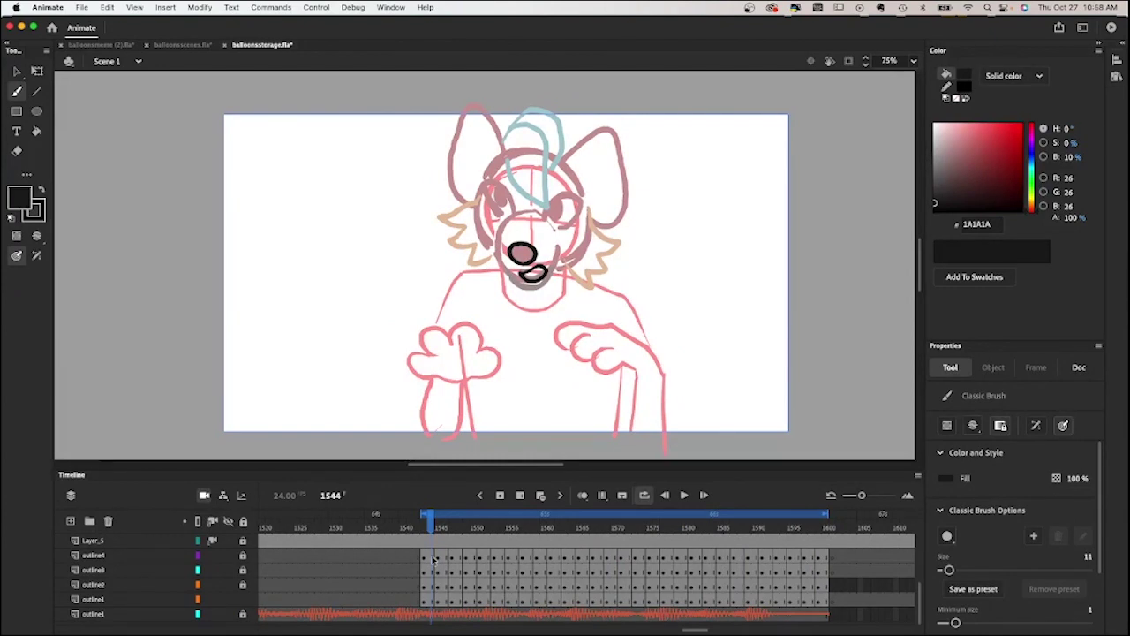
# Select Layer_8, outline the muzzle around the nose and mouth on frame 1544, and turn on onion skinning.
pyautogui.scroll(2, 433, 558)
pyautogui.click(93, 569)
pyautogui.hotkey('alt', 'shift', 'o')
pyautogui.press('.')
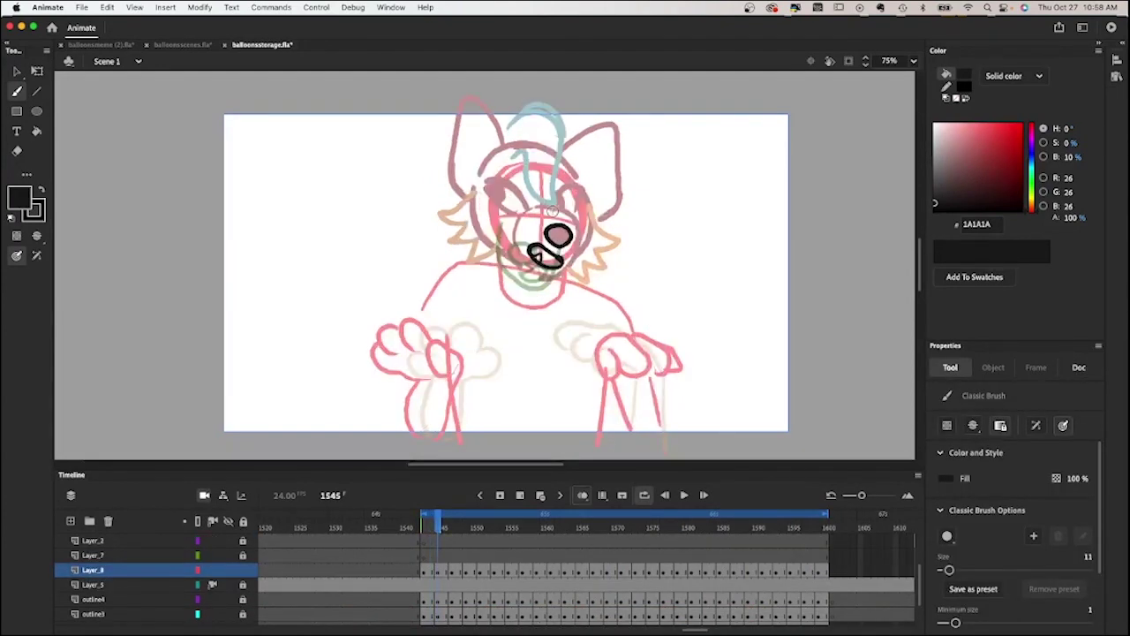
# Add the missing muzzle and jaw outlines around the nose and mouth on the frames from 1545 to 1551.
pyautogui.press('.')
pyautogui.press('.')
pyautogui.press('.')
pyautogui.press('.')
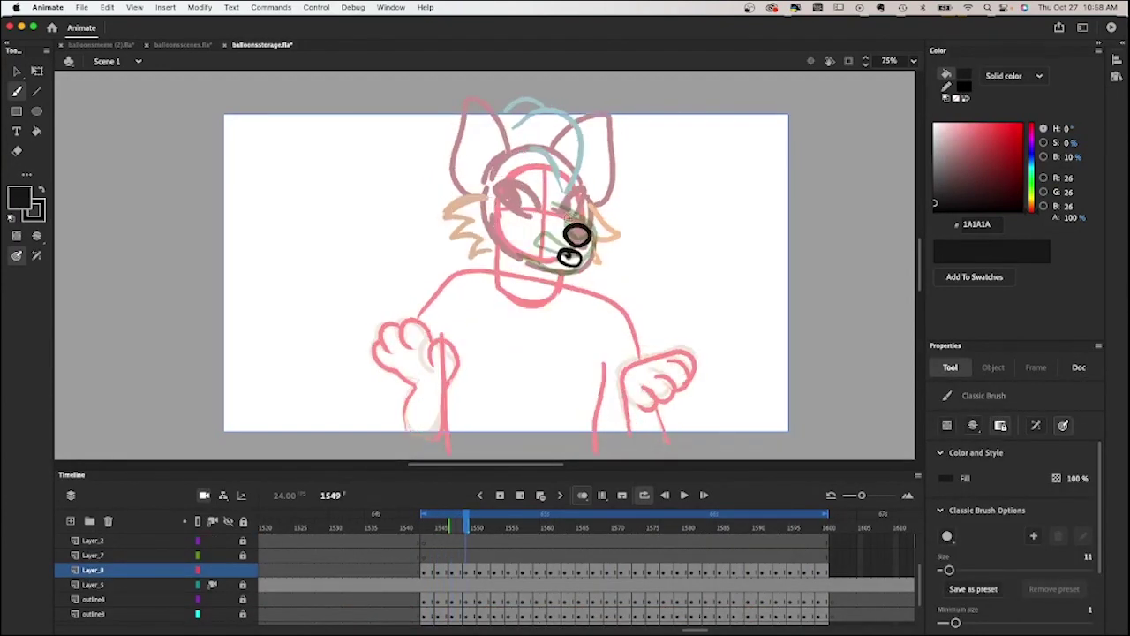
pyautogui.press('.')
pyautogui.press('.')
pyautogui.press(',')
pyautogui.press(',')
pyautogui.press(',')
pyautogui.press(',')
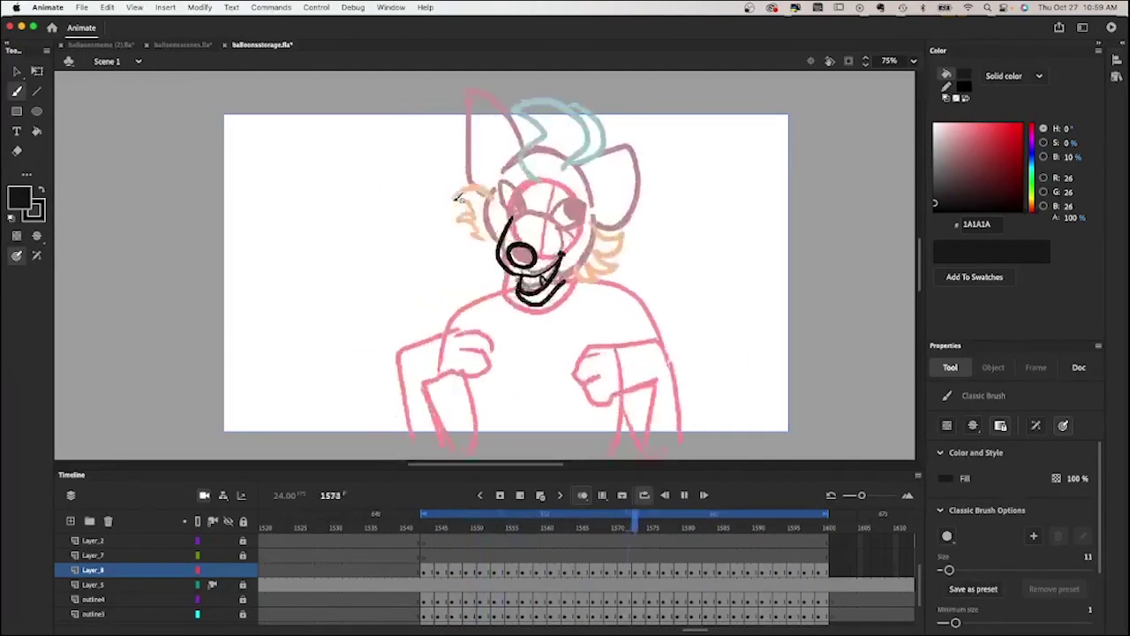
# Step through the frames up to 1571 to check the muzzle and mouth outlines.
pyautogui.press('[')
pyautogui.press('[')
pyautogui.press('.')
pyautogui.press('.')
pyautogui.press('.')
pyautogui.press('.')
pyautogui.press('.')
pyautogui.press('.')
pyautogui.press('.')
pyautogui.press('.')
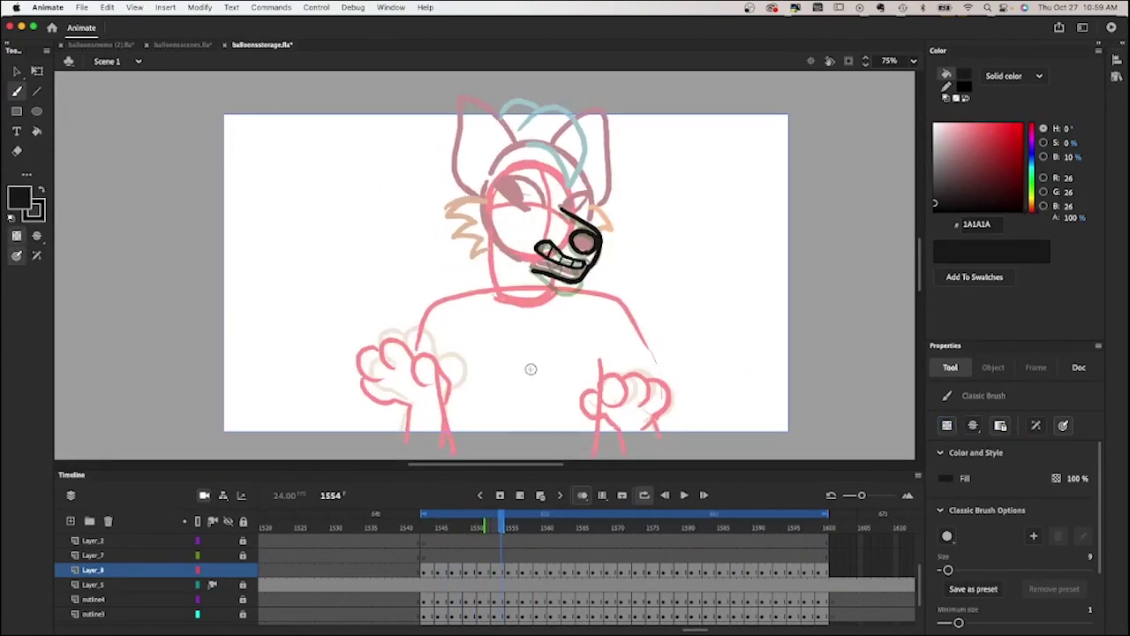
pyautogui.press('.')
pyautogui.press('.')
pyautogui.press('.')
pyautogui.press('.')
pyautogui.press('.')
pyautogui.press('.')
pyautogui.press('.')
pyautogui.press('.')
pyautogui.press('.')
pyautogui.press('.')
pyautogui.press('.')
pyautogui.press('.')
pyautogui.press('.')
pyautogui.press('.')
pyautogui.press('.')
pyautogui.press('.')
pyautogui.press('.')
pyautogui.press('.')
pyautogui.press('.')
pyautogui.press('.')
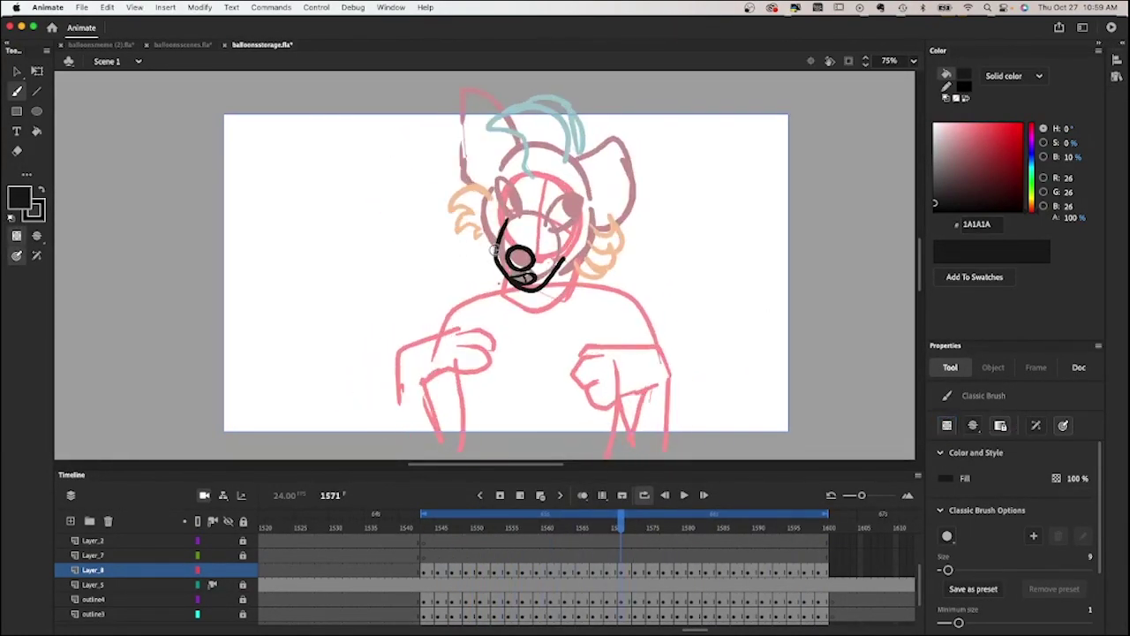
# Set the brush size to 12 and outline both eyes on the frames from 1544 to 1549.
pyautogui.press(']')
pyautogui.press(']')
pyautogui.press(']')
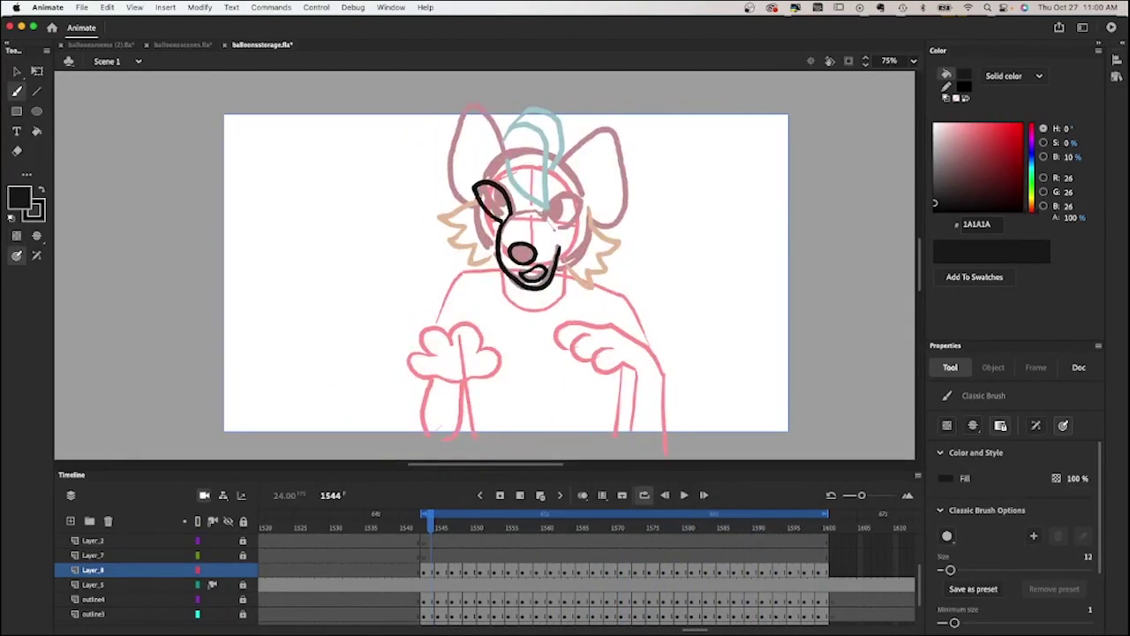
pyautogui.press('.')
pyautogui.press('.')
pyautogui.press('.')
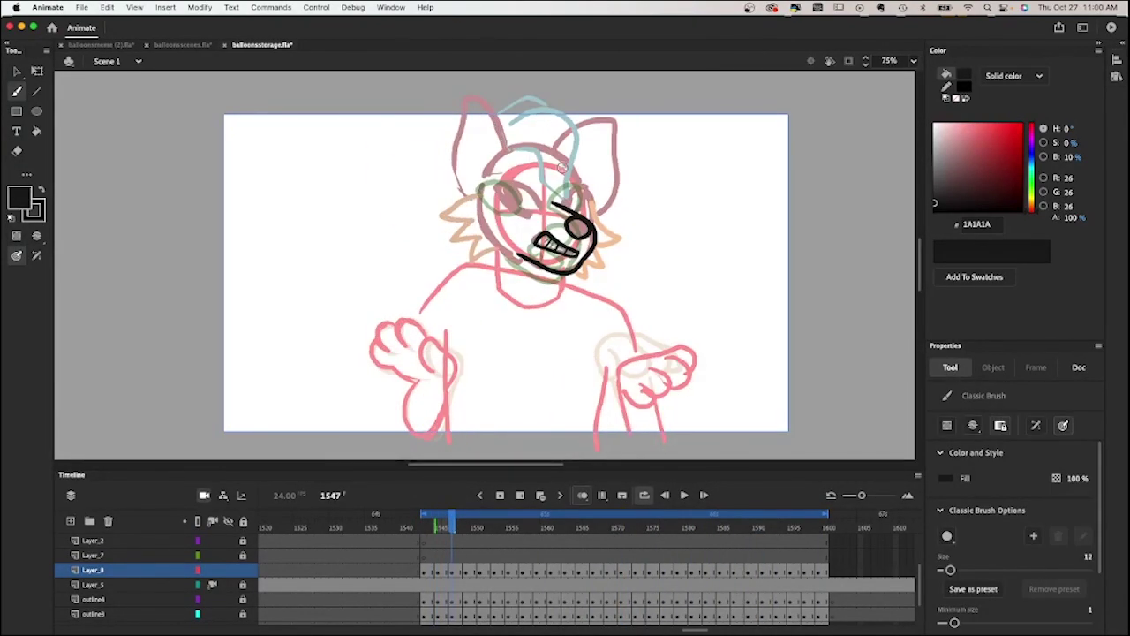
pyautogui.press('.')
pyautogui.press('.')
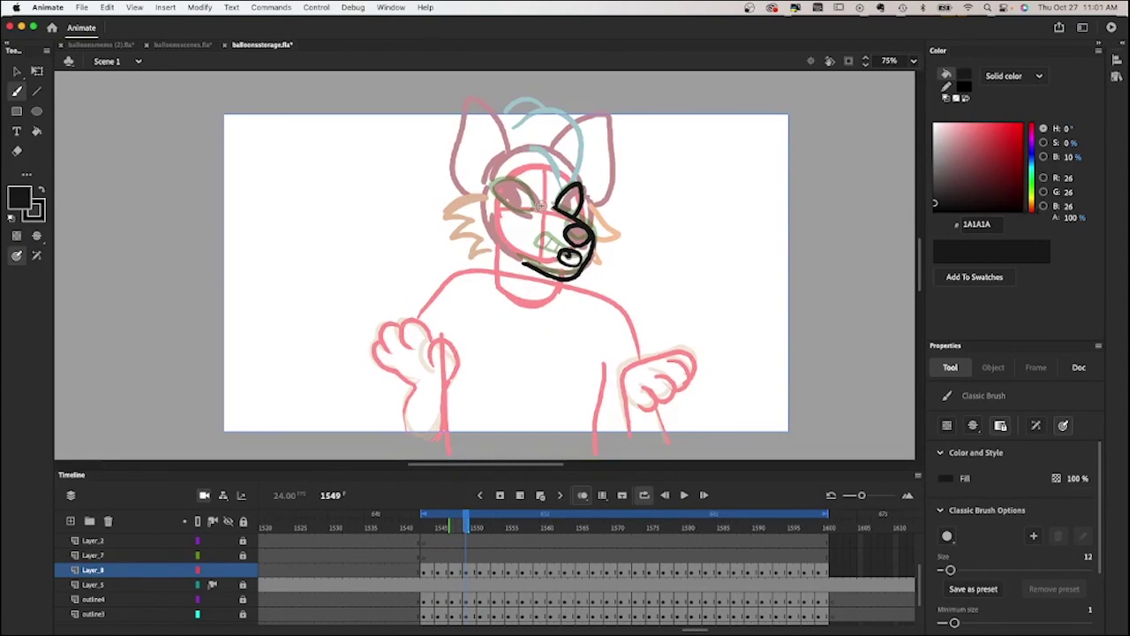
# Outline both eyes over the sketch on the frames from 1551 to 1557.
pyautogui.press('.')
pyautogui.press('.')
pyautogui.press('.')
pyautogui.press('.')
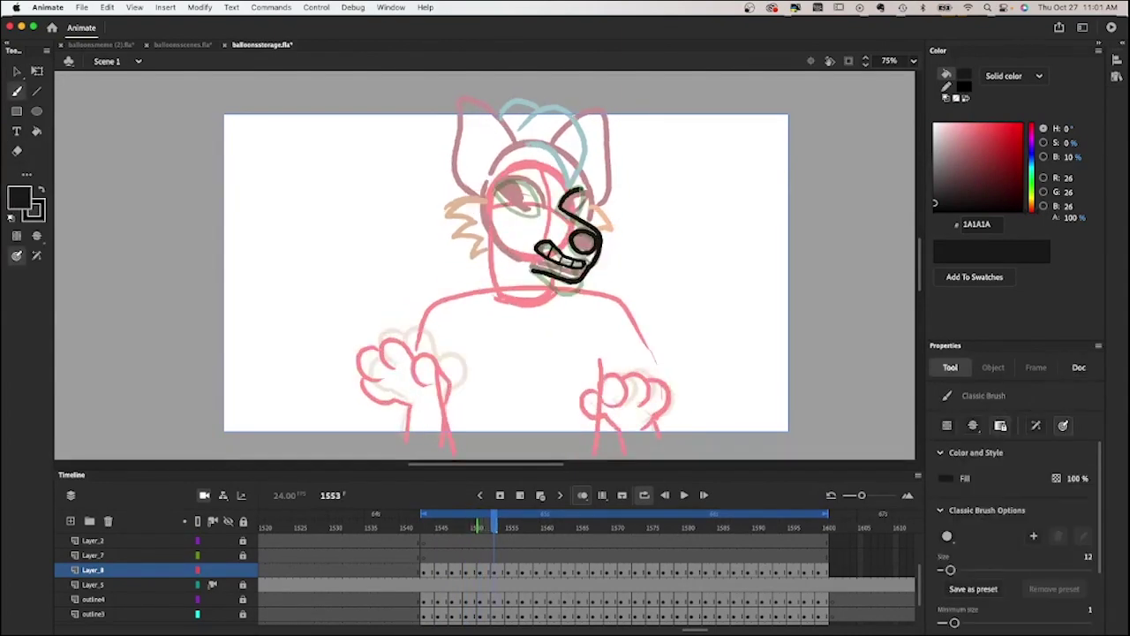
pyautogui.press('.')
pyautogui.press('.')
pyautogui.press('.')
pyautogui.press('.')
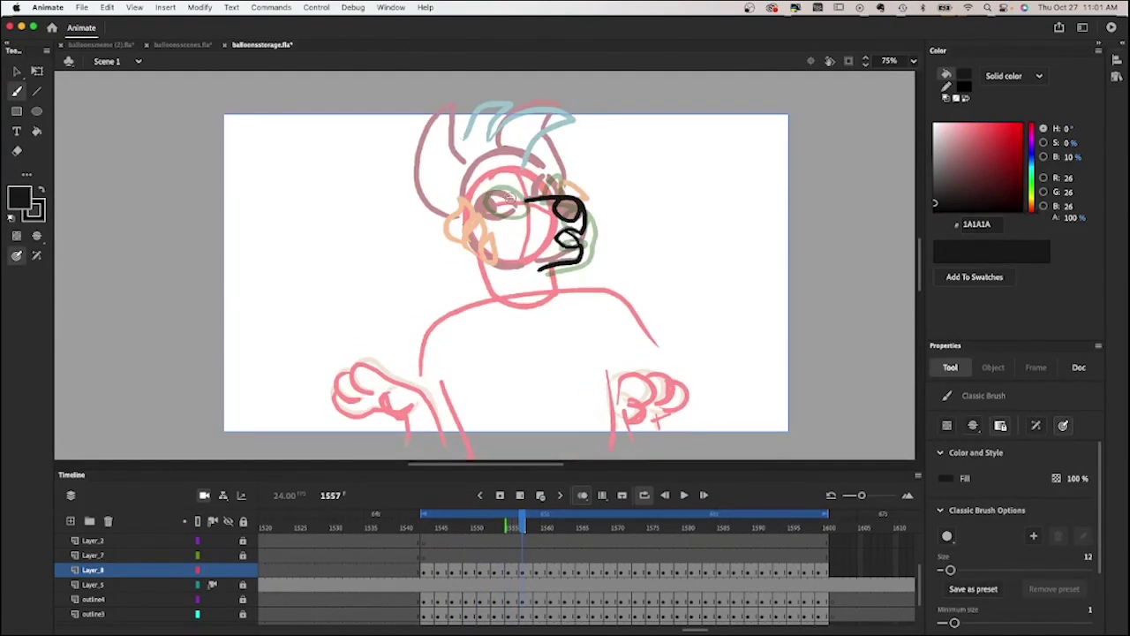
# Outline the eyes beside the muzzle on frames 1559 and 1561.
pyautogui.press('.')
pyautogui.press('.')
pyautogui.press('.')
pyautogui.press('.')
pyautogui.press('.')
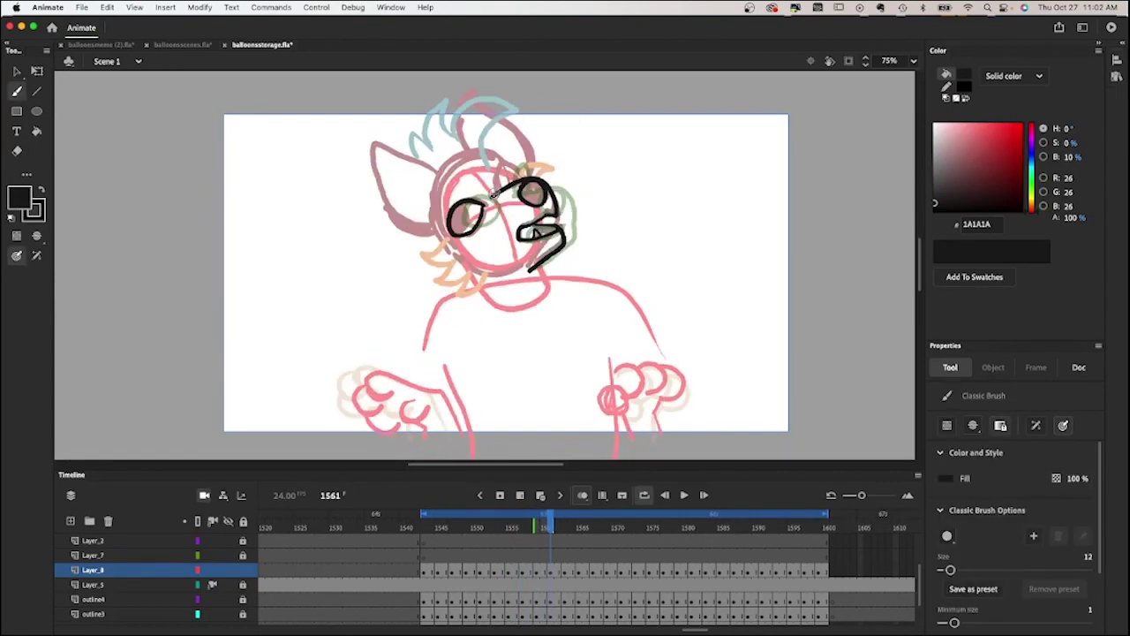
# Outline the eyes on the keyframes from 1565 to 1573.
pyautogui.click(425, 527)
pyautogui.moveTo(424, 527); pyautogui.dragTo(582, 527)
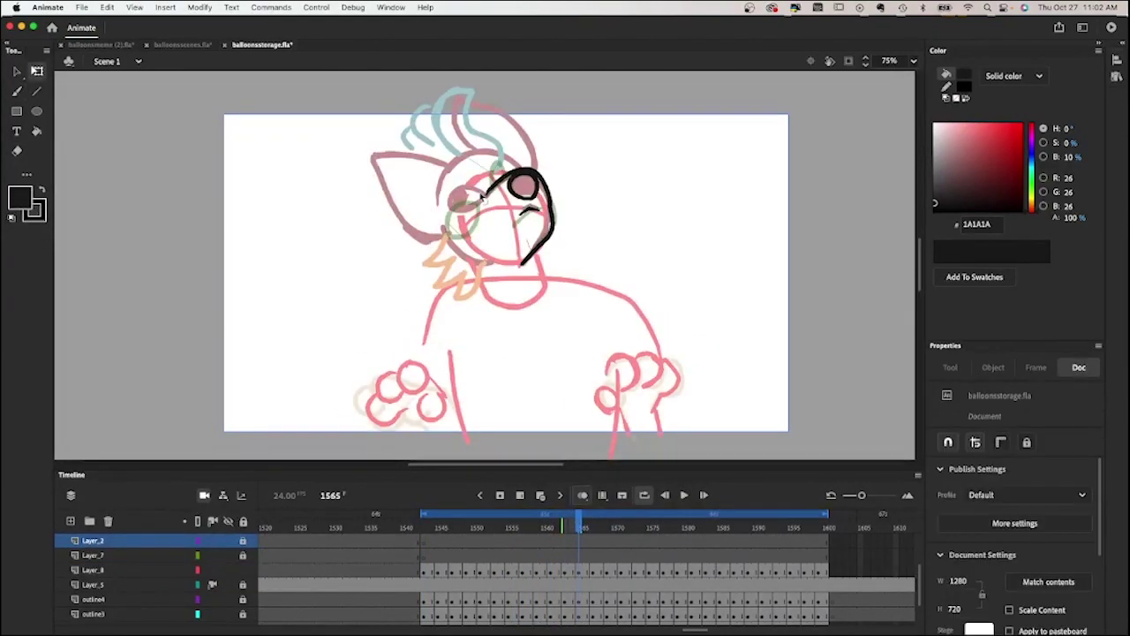
pyautogui.press('.')
pyautogui.press('.')
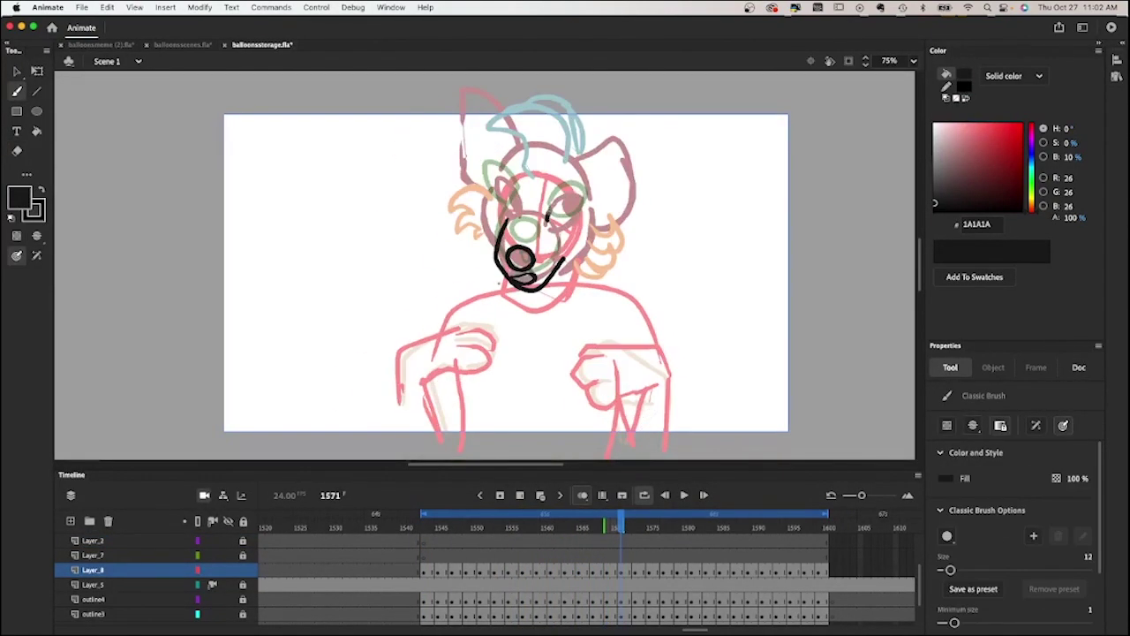
pyautogui.press('.')
pyautogui.press('.')
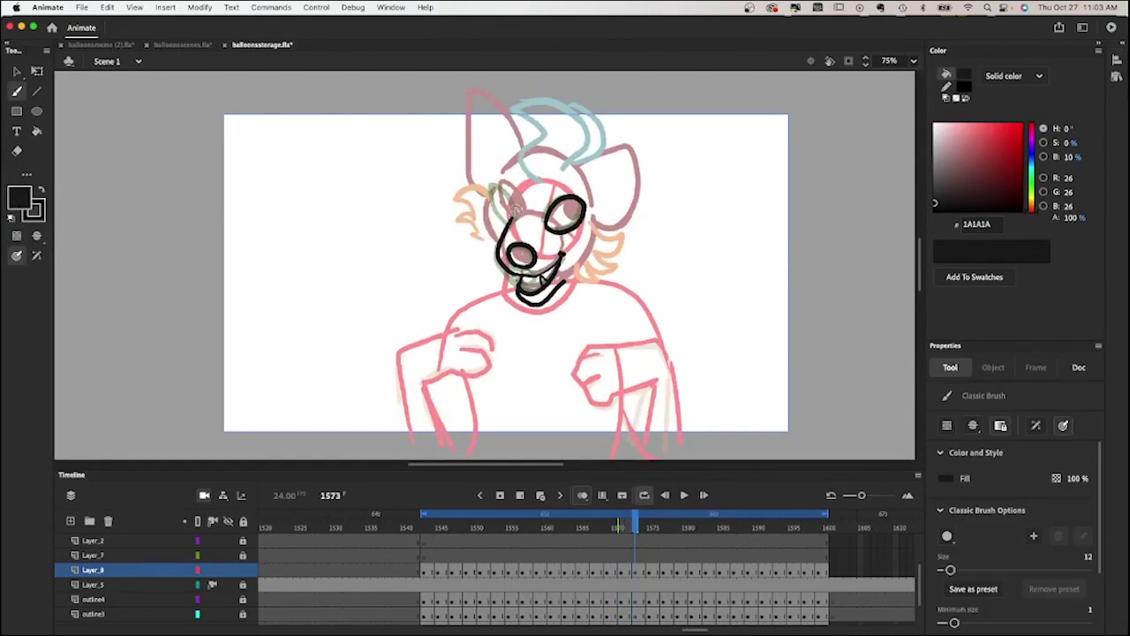
# Outline the narrow far eye and the wide near eye on frame 1575 and the keyframes after it.
pyautogui.press('.')
pyautogui.press('.')
pyautogui.press('.')
pyautogui.press('.')
pyautogui.press('.')
pyautogui.press('.')
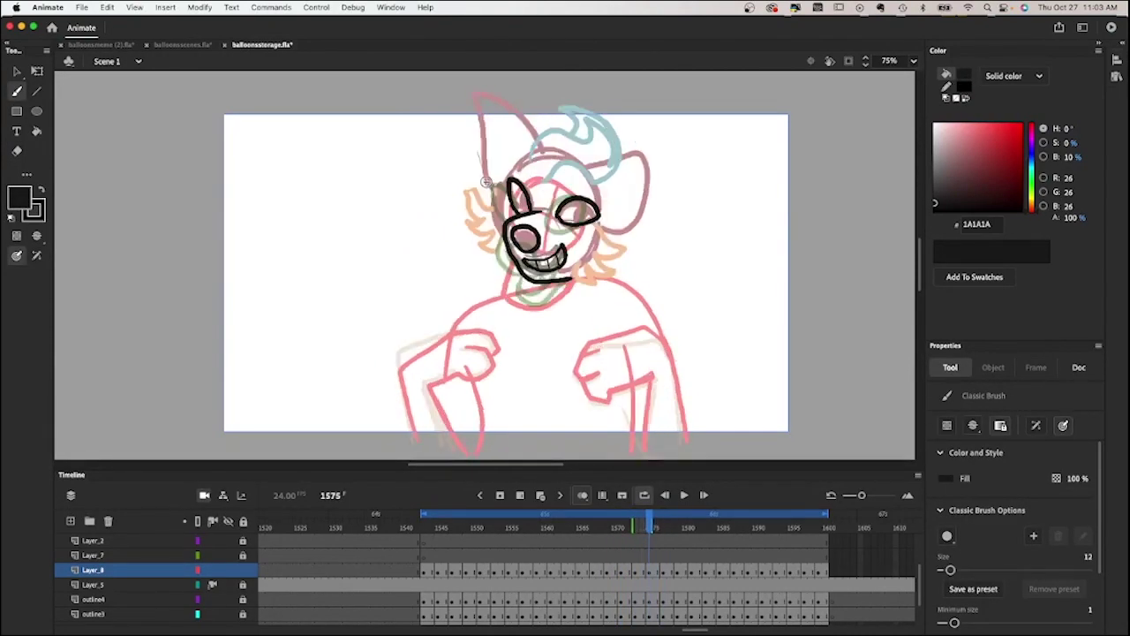
# Rotate the larger eye outline to fit the sketch on frame 1580 with Free Transform.
pyautogui.press('.')
pyautogui.press('q')
pyautogui.click(499, 211)
pyautogui.scroll(3, 499, 217)
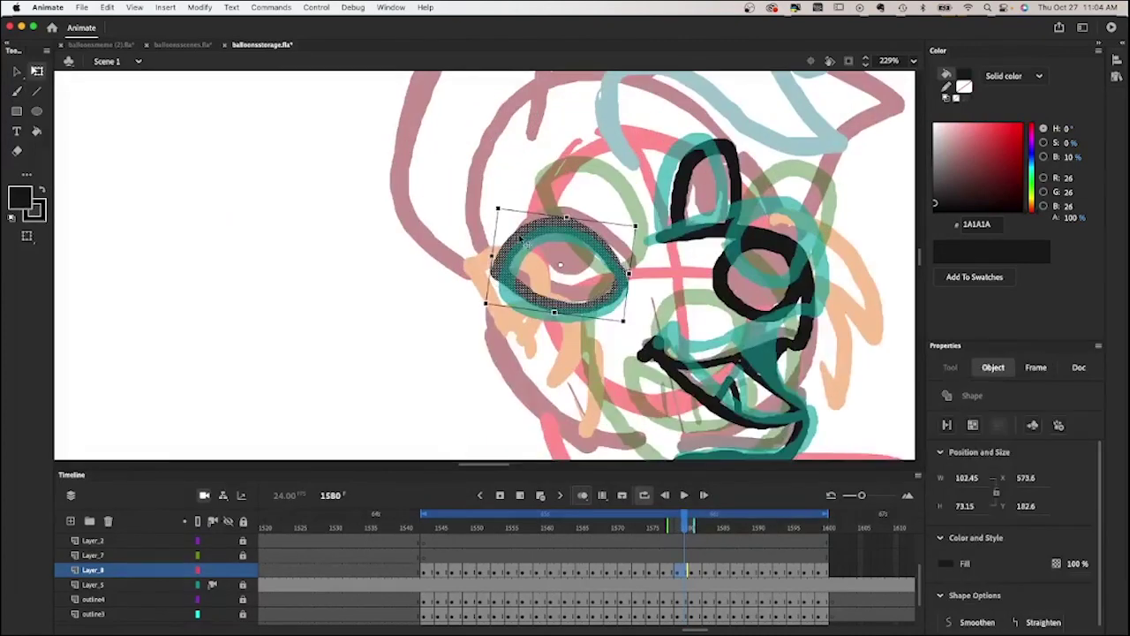
pyautogui.scroll(-3, 504, 275)
pyautogui.click(504, 275)
# Outline both eyes with the Classic Brush on frames 1582 and 1584.
pyautogui.press('b')
pyautogui.press('.')
pyautogui.press('.')
pyautogui.press('.')
pyautogui.press('.')
pyautogui.press('.')
pyautogui.press('.')
pyautogui.press('.')
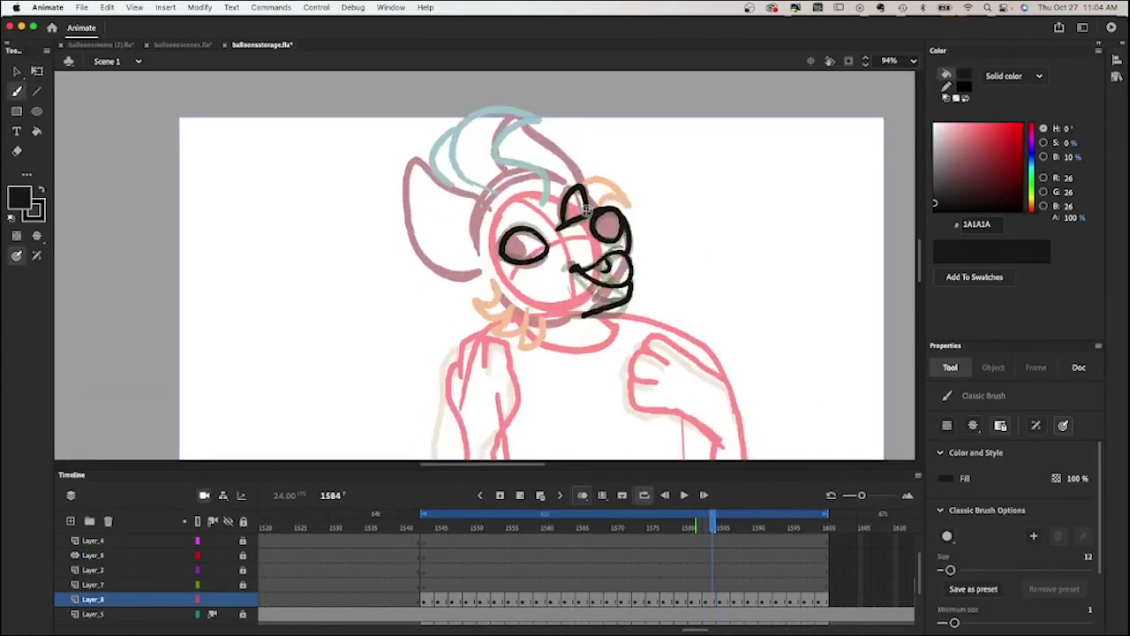
# Outline both eyes above the muzzle on the frames from 1586 to 1595.
pyautogui.press('.')
pyautogui.press('.')
pyautogui.press('.')
pyautogui.press('.')
pyautogui.press('.')
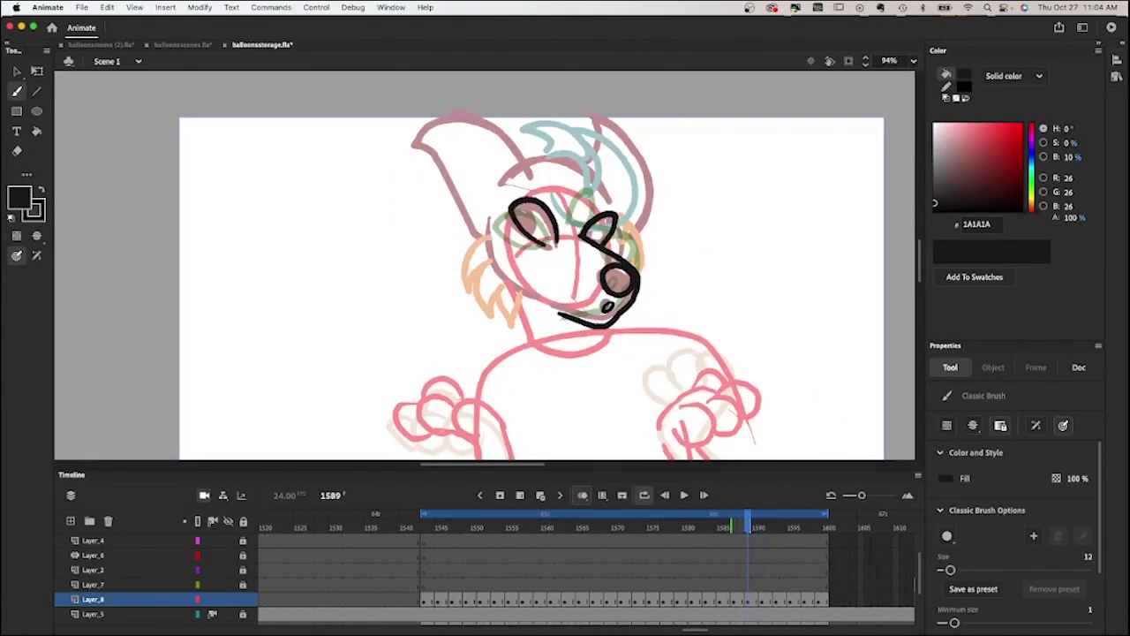
pyautogui.press('b')
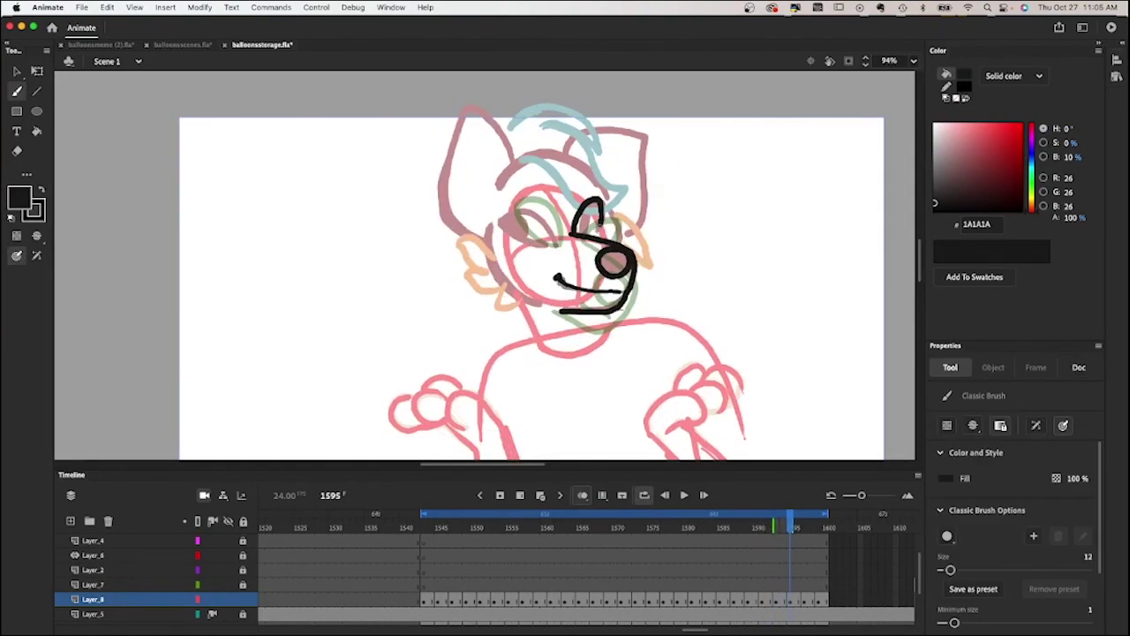
# Play back the animation to check the eye outlines across the frames.
pyautogui.press('Return')
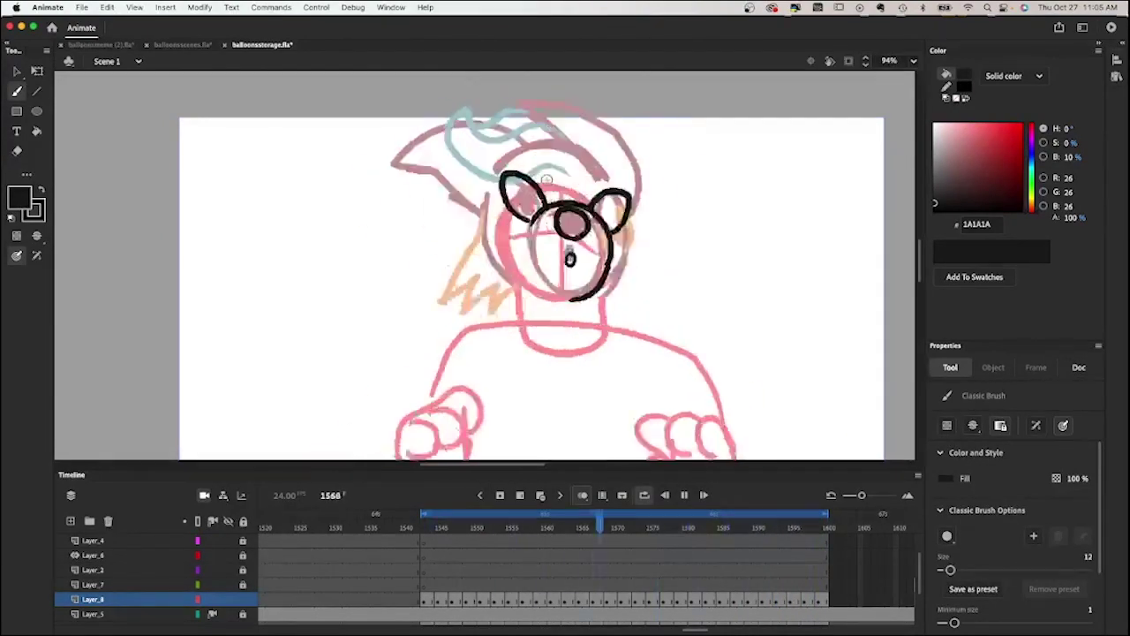
pyautogui.click(634, 527)
pyautogui.press('e')
pyautogui.press('k')
pyautogui.press('Return')
# Draw and fill the pupils in both eyes with a size 10 Classic Brush on the first frames up to 1551.
pyautogui.press('.')
pyautogui.press('.')
pyautogui.press('.')
pyautogui.press('.')
pyautogui.press('.')
pyautogui.press('.')
pyautogui.press('.')
pyautogui.press('.')
pyautogui.press('.')
pyautogui.press('.')
pyautogui.press('.')
pyautogui.press('.')
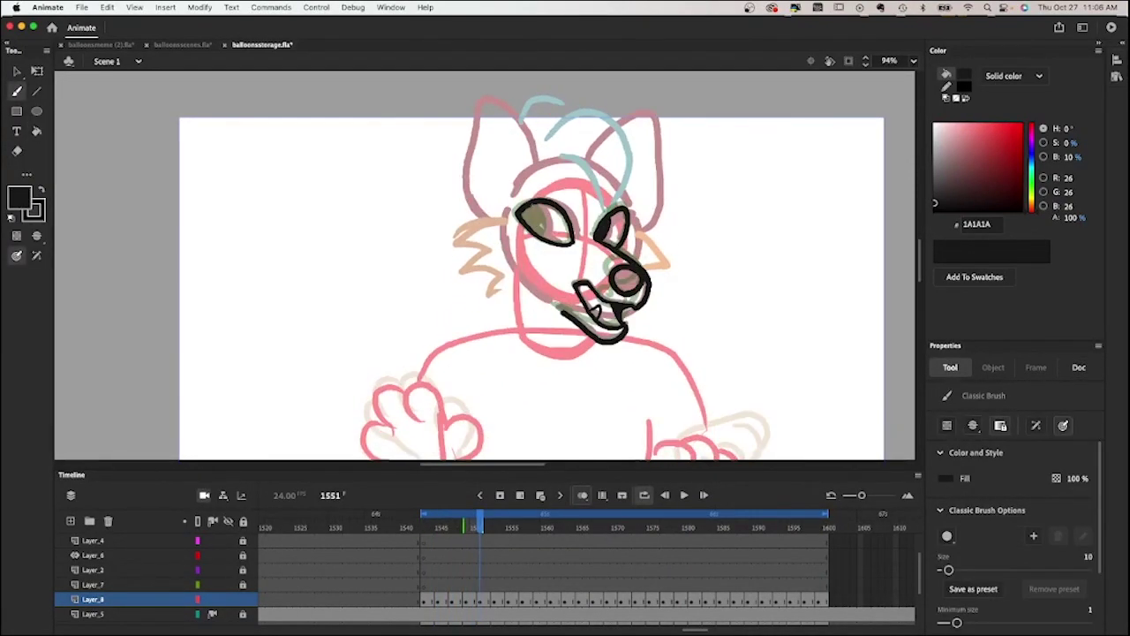
# Draw the pupils in both eyes frame by frame from 1553 to 1563, following the onion skin.
pyautogui.press('.')
pyautogui.press('.')
pyautogui.press('.')
pyautogui.press('.')
pyautogui.press('.')
pyautogui.press('.')
pyautogui.press('.')
pyautogui.press('.')
pyautogui.press('.')
pyautogui.press('.')
pyautogui.press('.')
pyautogui.press('.')
pyautogui.press('.')
pyautogui.press('.')
pyautogui.press('.')
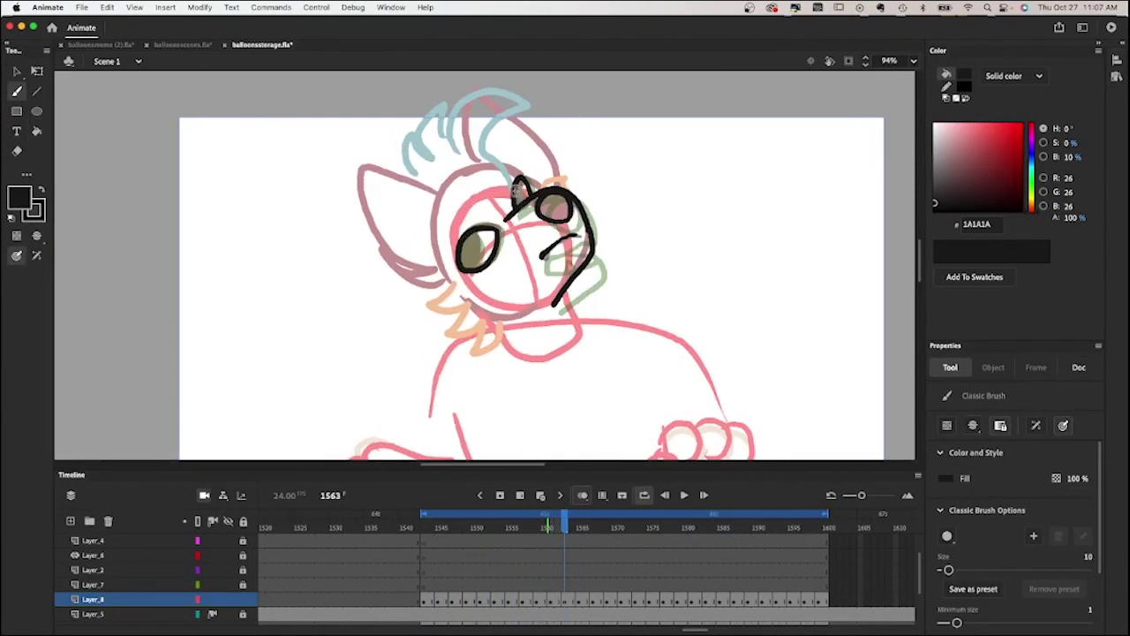
# Continue drawing the pupils inside the eye outlines on the frames from 1565 to 1577.
pyautogui.press('b')
pyautogui.press('.')
pyautogui.press('.')
pyautogui.press('.')
pyautogui.press('.')
pyautogui.press('.')
pyautogui.press('.')
pyautogui.press('.')
pyautogui.press('.')
pyautogui.press('.')
pyautogui.press('.')
pyautogui.press('.')
pyautogui.press('.')
pyautogui.press('.')
pyautogui.press('.')
pyautogui.press('.')
pyautogui.press('.')
pyautogui.press('.')
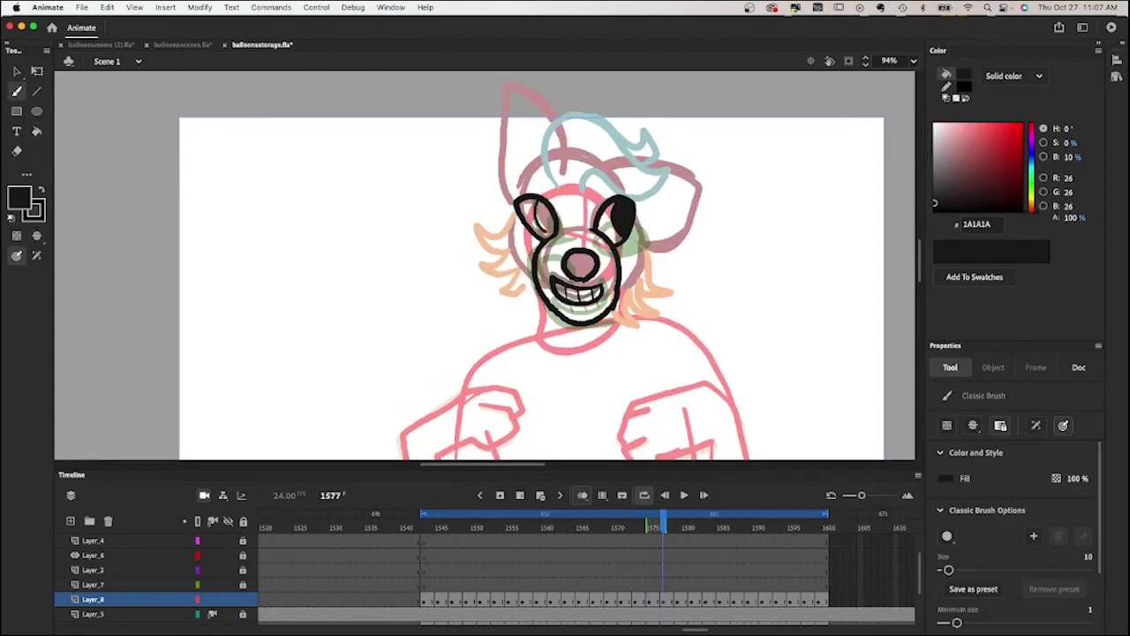
# Fill the pupils solid black on the remaining frames, and play back the animation to check them.
pyautogui.press('k')
pyautogui.press('Return')
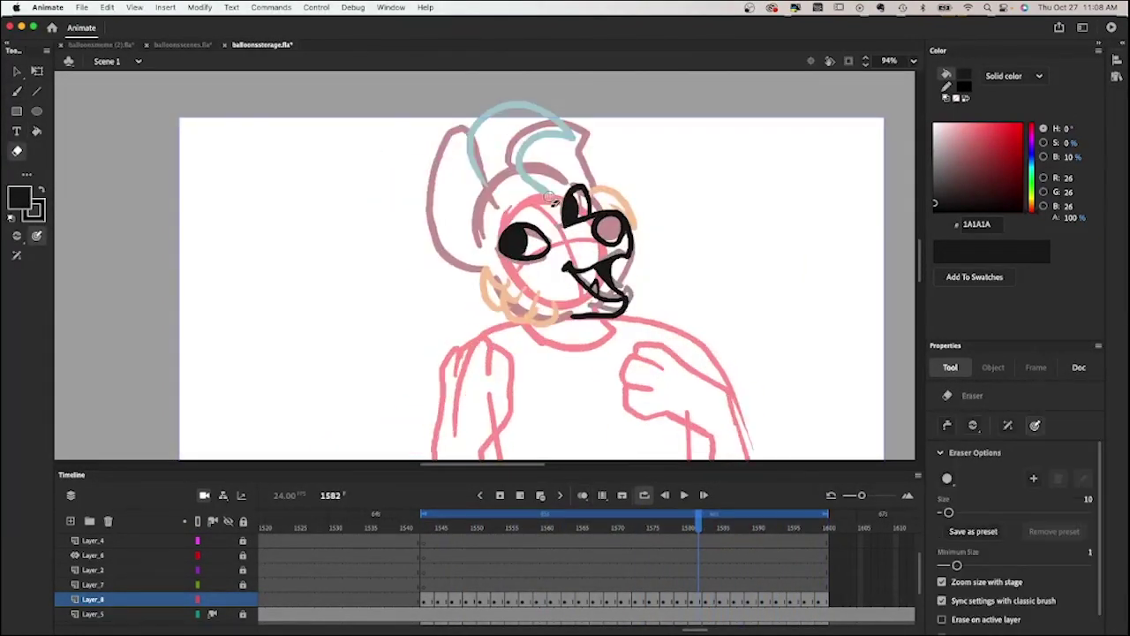
pyautogui.press('b')
pyautogui.press('Return')
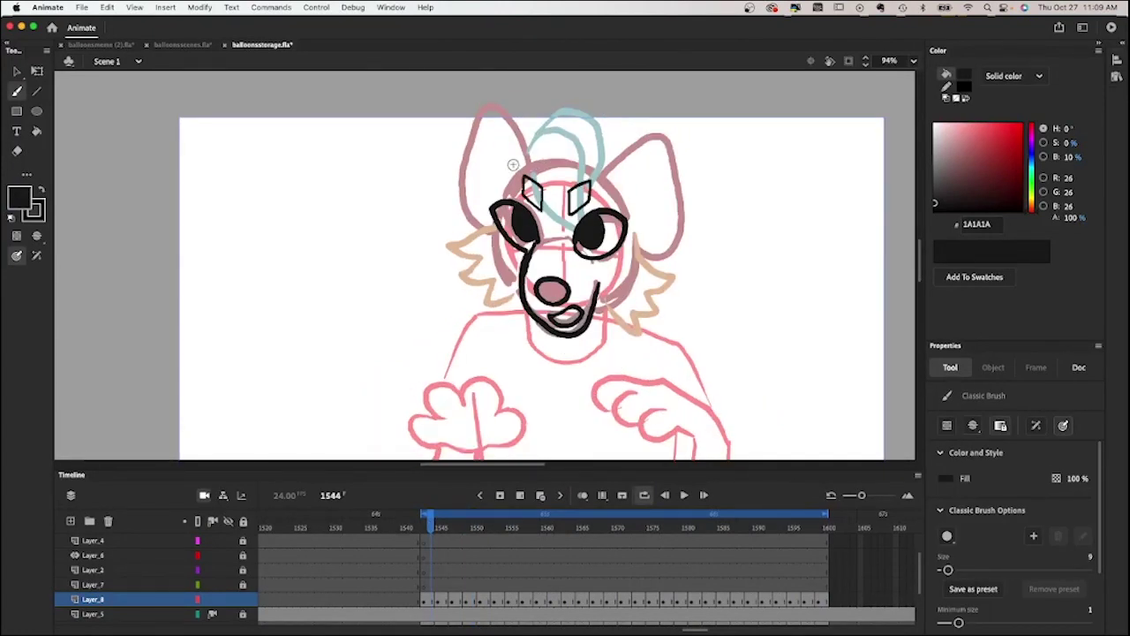
# Turn on onion skinning and draw diamond-shaped brow marks above both eyes with a size 9 brush on frames 1545 to 1551.
pyautogui.press('.')
pyautogui.click(582, 495)
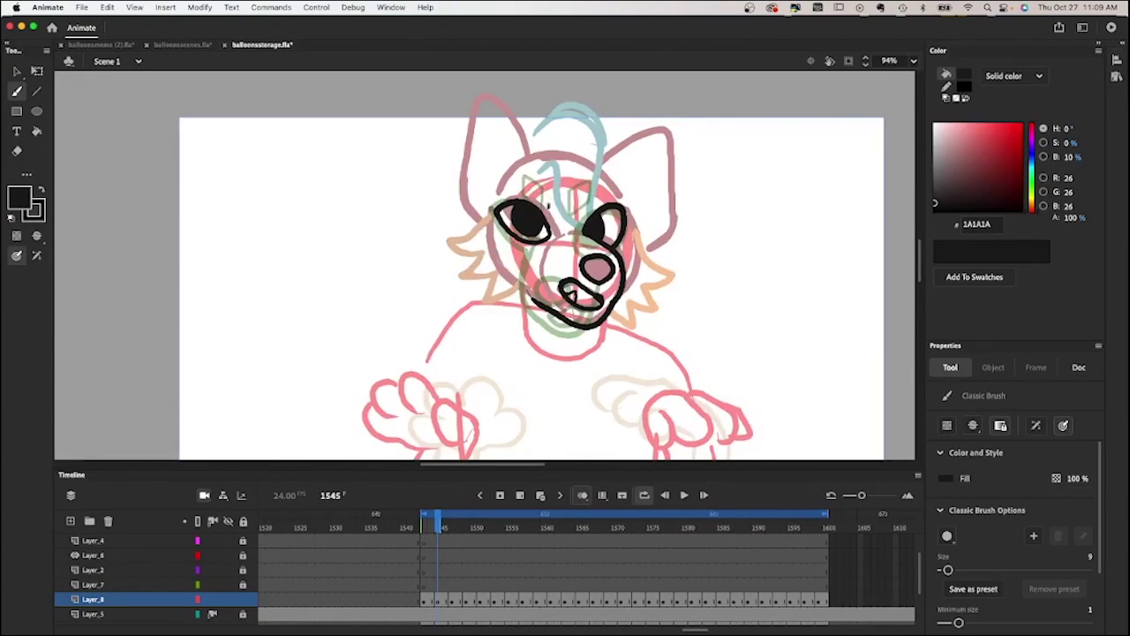
pyautogui.press('.')
pyautogui.press('.')
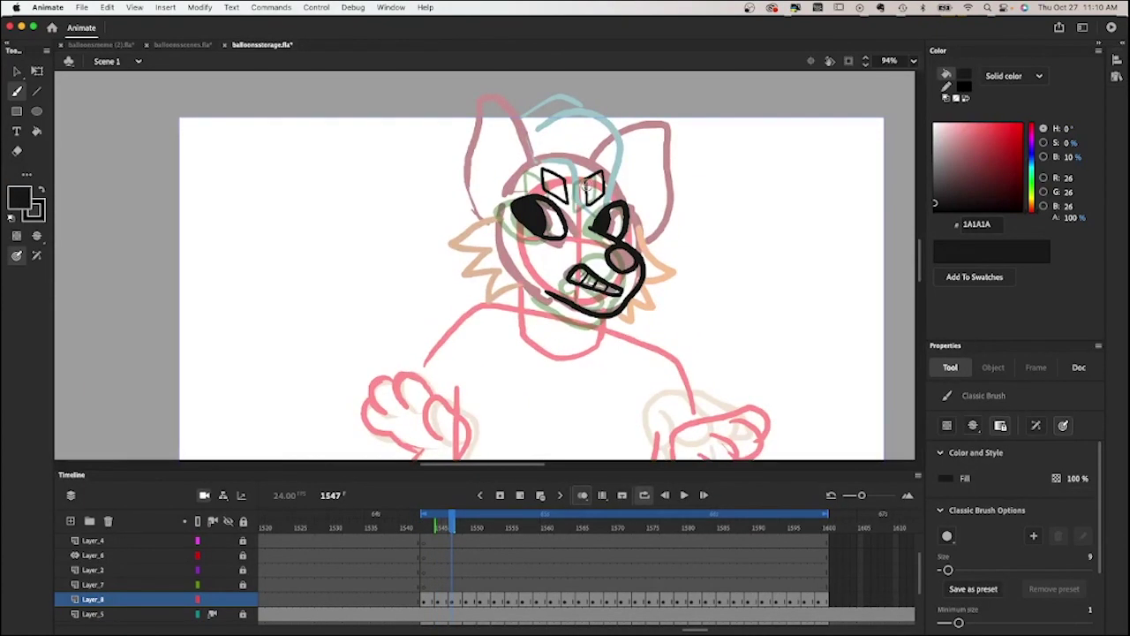
pyautogui.press('.')
pyautogui.press('.')
pyautogui.press('.')
pyautogui.press('.')
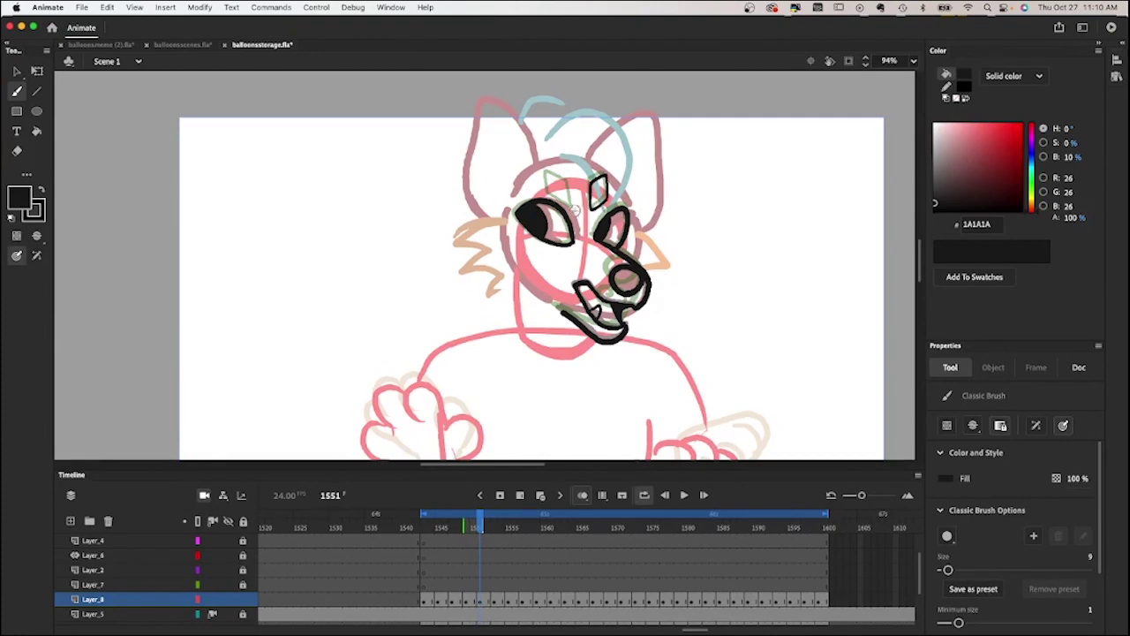
# Draw the diamond brow marks above the eyes on frames 1553 to 1557.
pyautogui.press('.')
pyautogui.press('.')
pyautogui.press('.')
pyautogui.press('.')
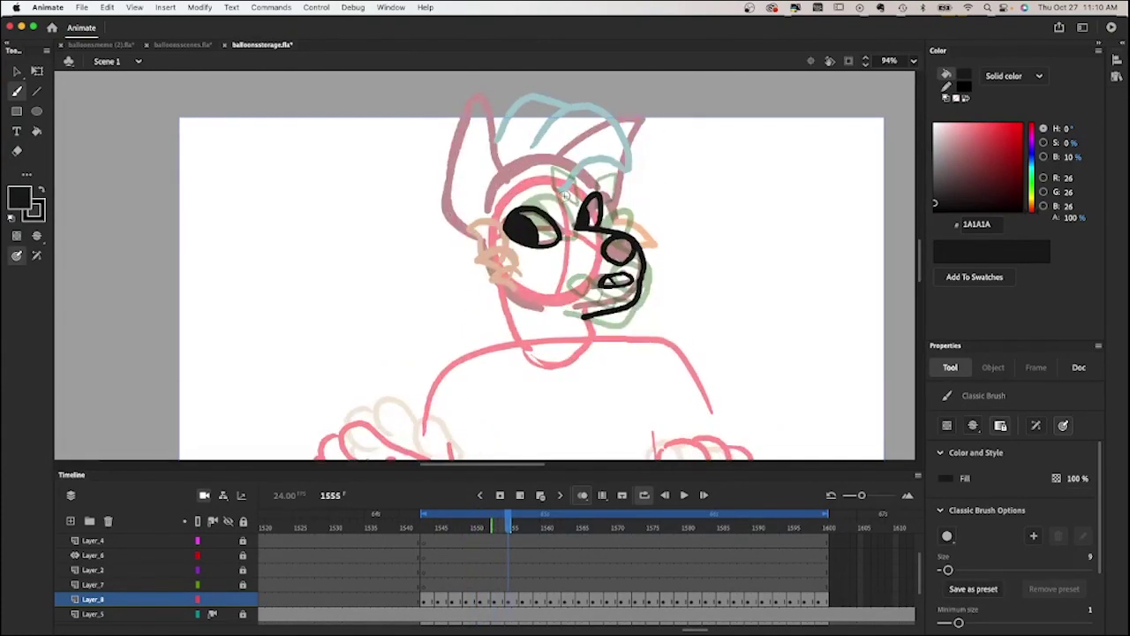
pyautogui.press('.')
pyautogui.press('.')
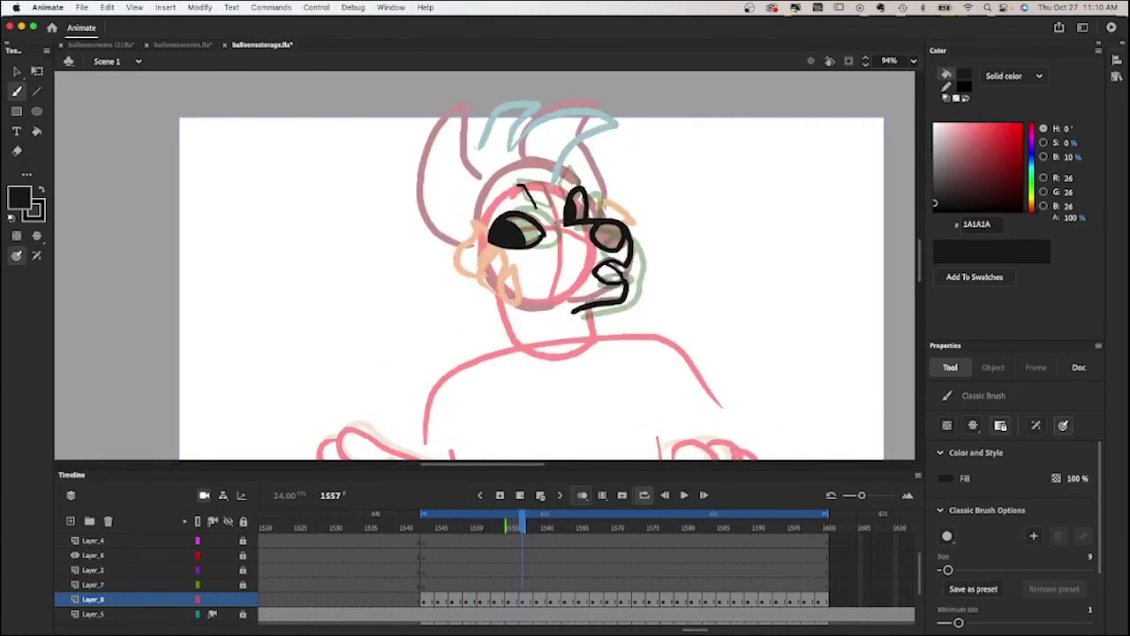
# Draw the two brow marks to match the tilted head on frames 1559 to 1563.
pyautogui.press('.')
pyautogui.press('.')
pyautogui.moveTo(479, 208); pyautogui.dragTo(515, 212)
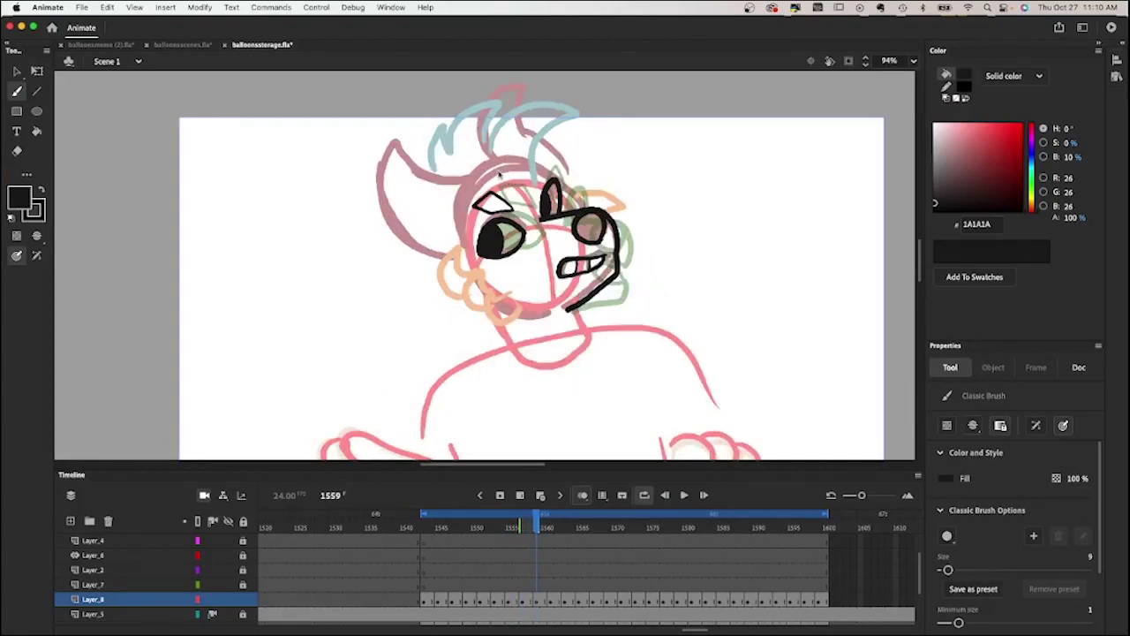
pyautogui.press('.')
pyautogui.press('.')
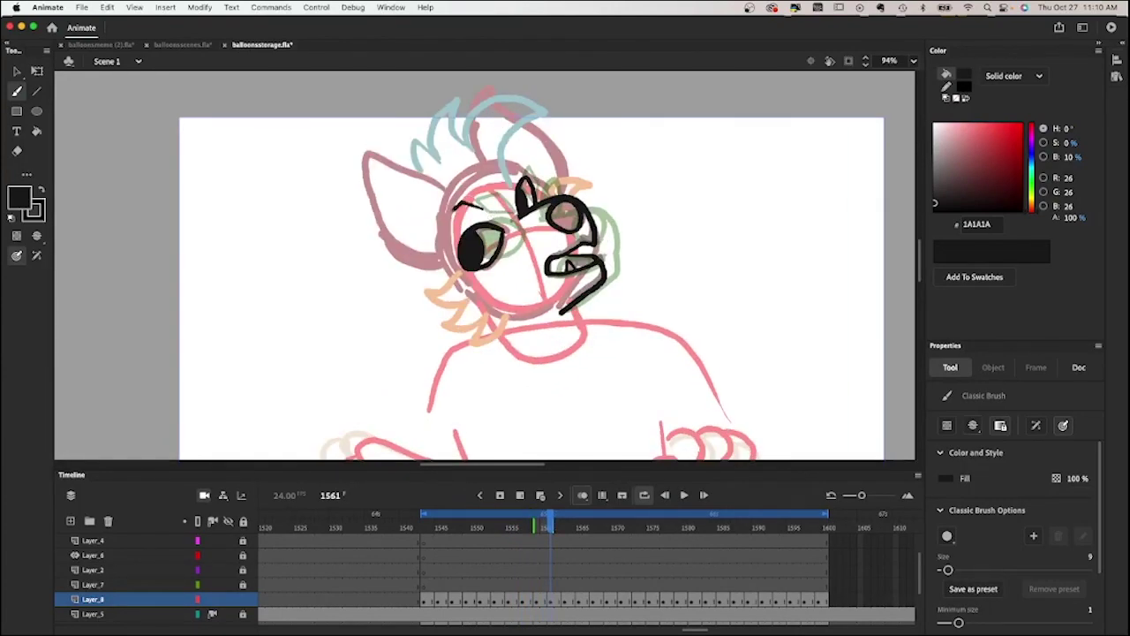
pyautogui.press('.')
pyautogui.press('.')
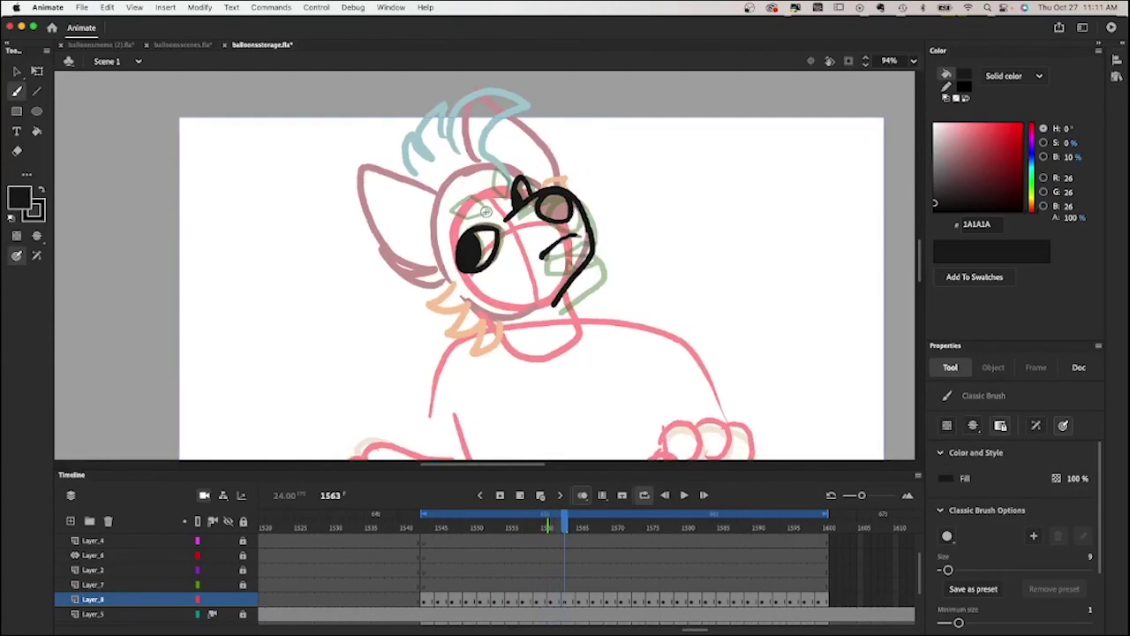
# Outline the diamond brow marks on the frames from 1565 to 1571.
pyautogui.press('.')
pyautogui.press('.')
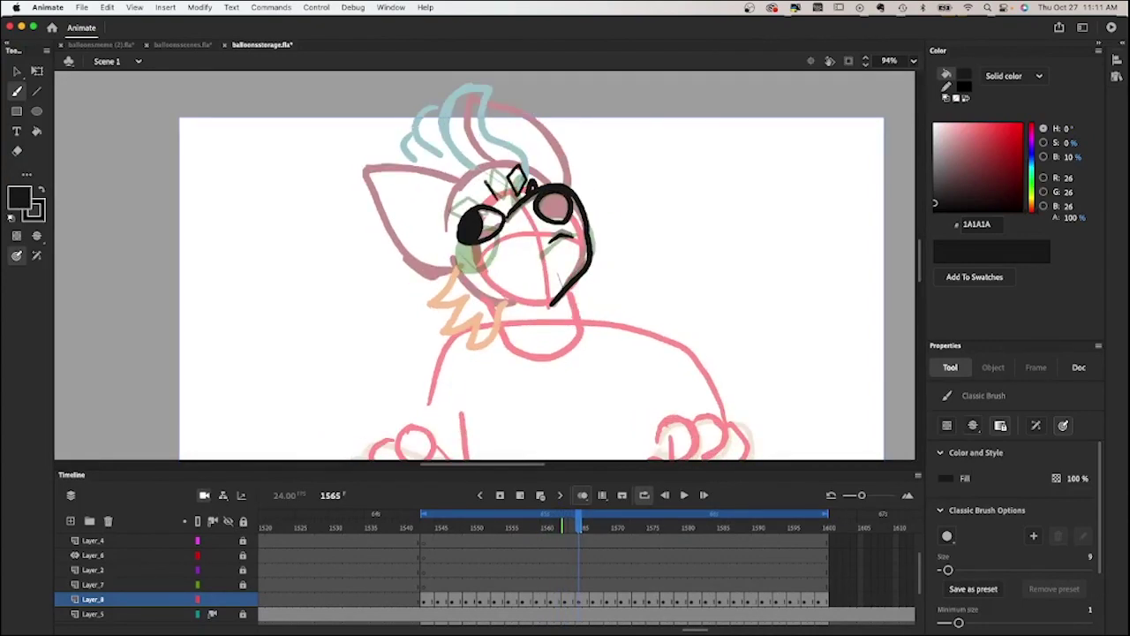
pyautogui.press('.')
pyautogui.press('.')
pyautogui.press('.')
pyautogui.press('.')
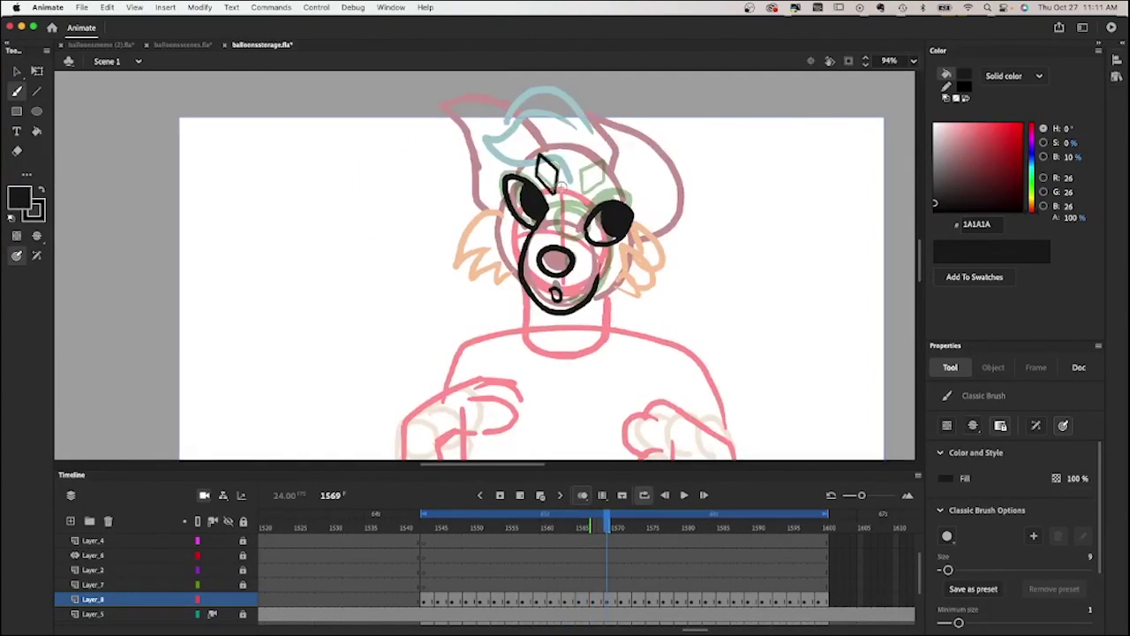
pyautogui.press('.')
pyautogui.press('.')
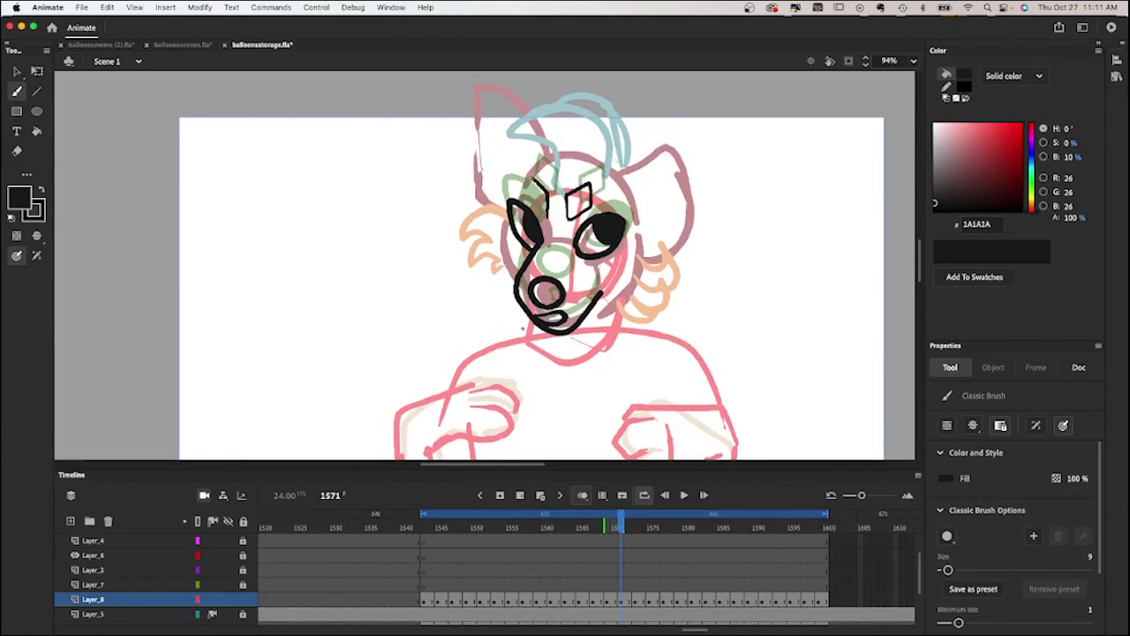
# Outline the brow marks above both eyes on the frames from 1573 to 1579.
pyautogui.press('.')
pyautogui.press('.')
pyautogui.press('.')
pyautogui.press('.')
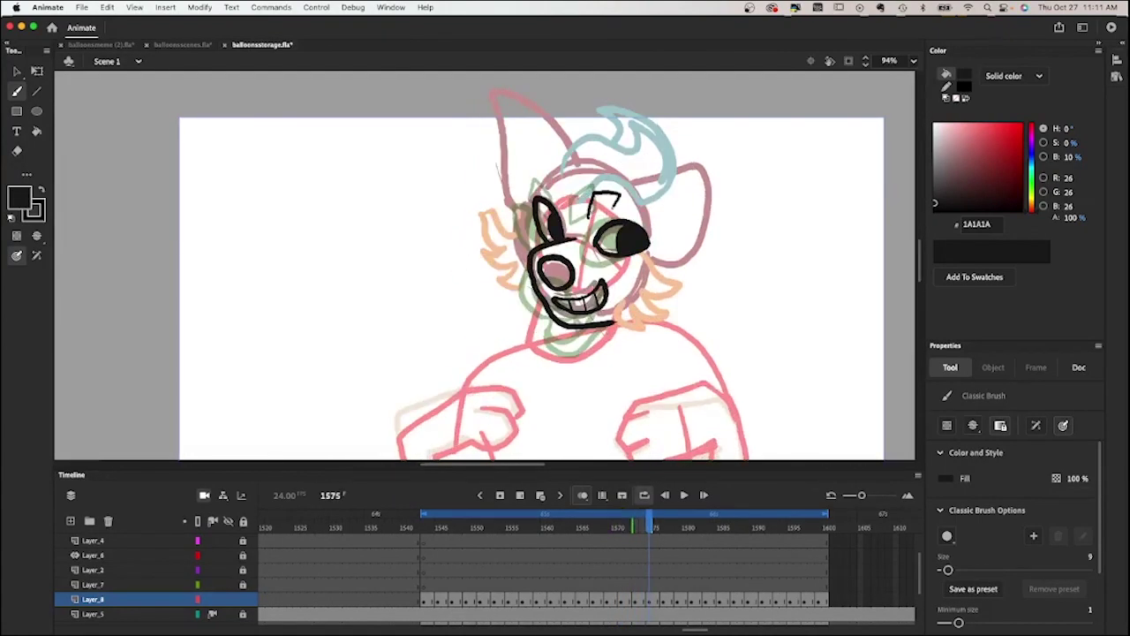
pyautogui.press('.')
pyautogui.press('.')
pyautogui.press('.')
pyautogui.press('.')
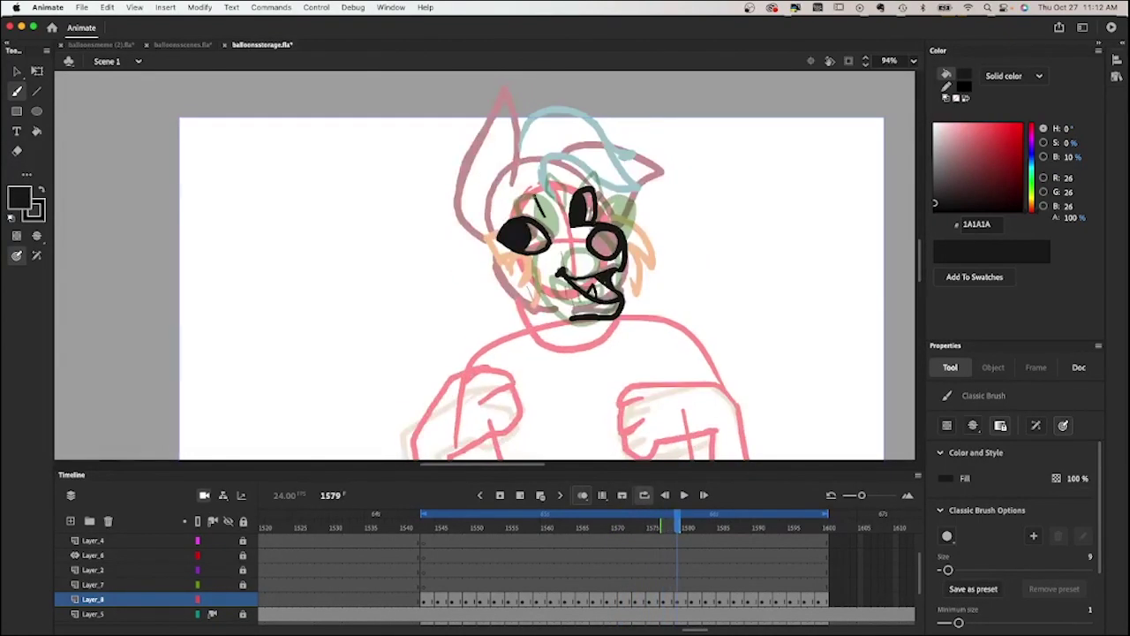
# Draw the diamond brow marks on the forehead on the frames from 1581 to 1587.
pyautogui.press('.')
pyautogui.press('.')
pyautogui.press('.')
pyautogui.press('.')
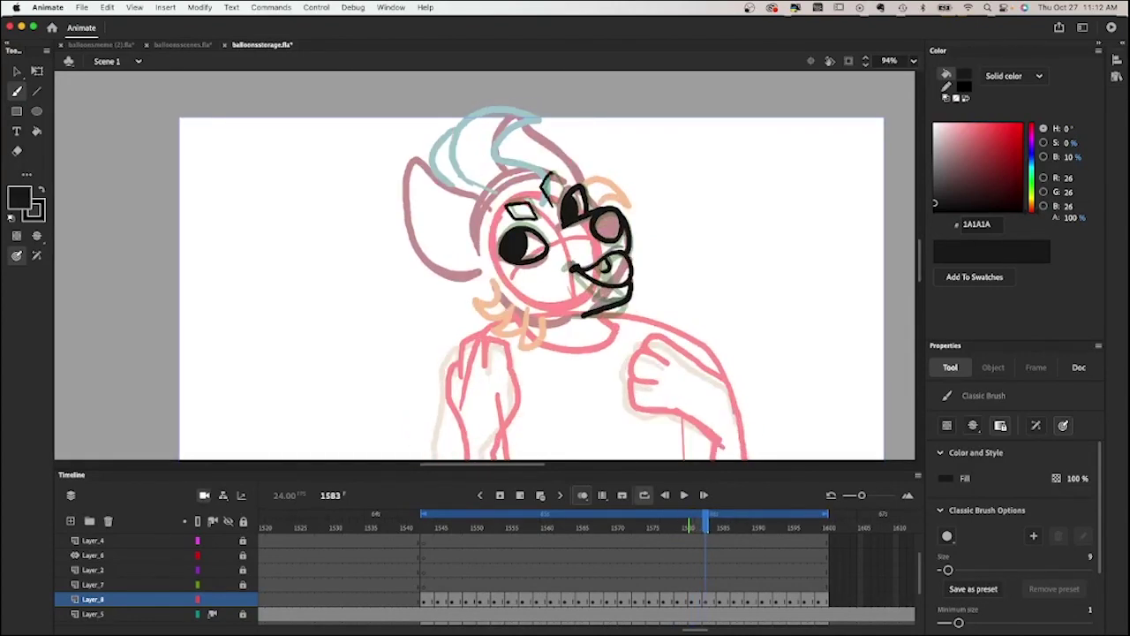
pyautogui.press('.')
pyautogui.press('.')
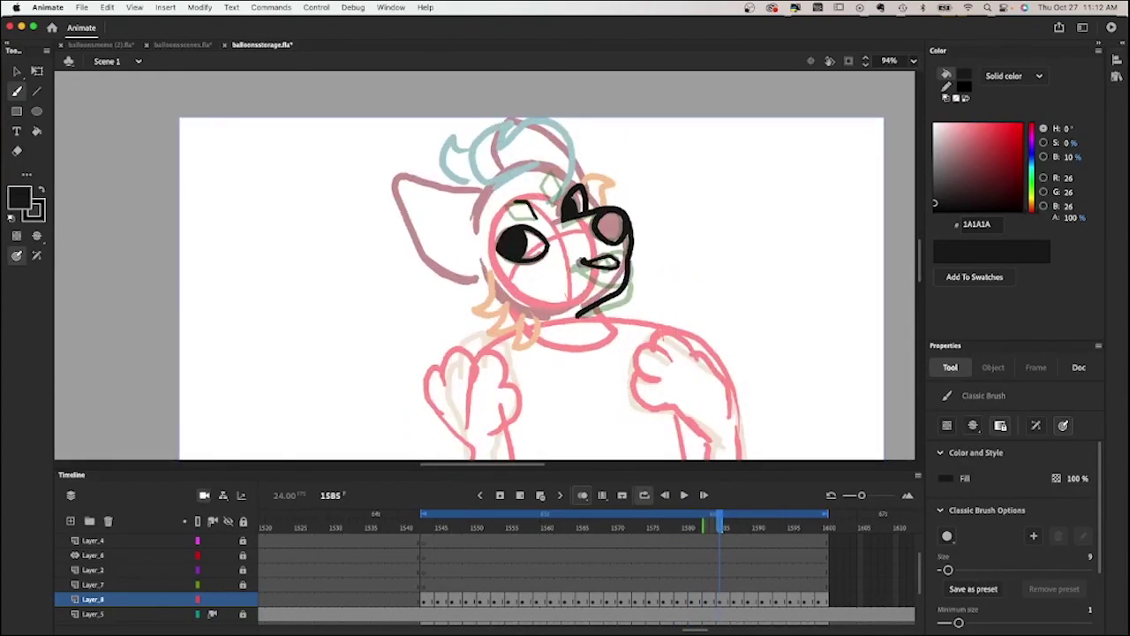
pyautogui.press('.')
pyautogui.press('.')
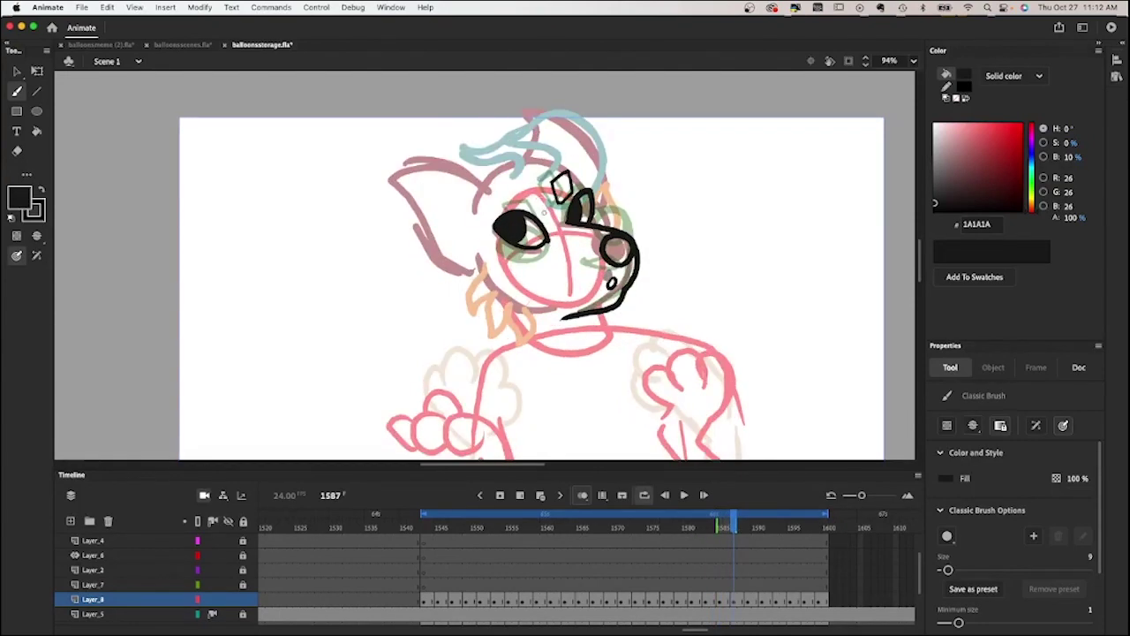
# Draw the brow marks above the eyes on frames 1589 to 1593.
pyautogui.press('.')
pyautogui.press('.')
pyautogui.press('.')
pyautogui.press('.')
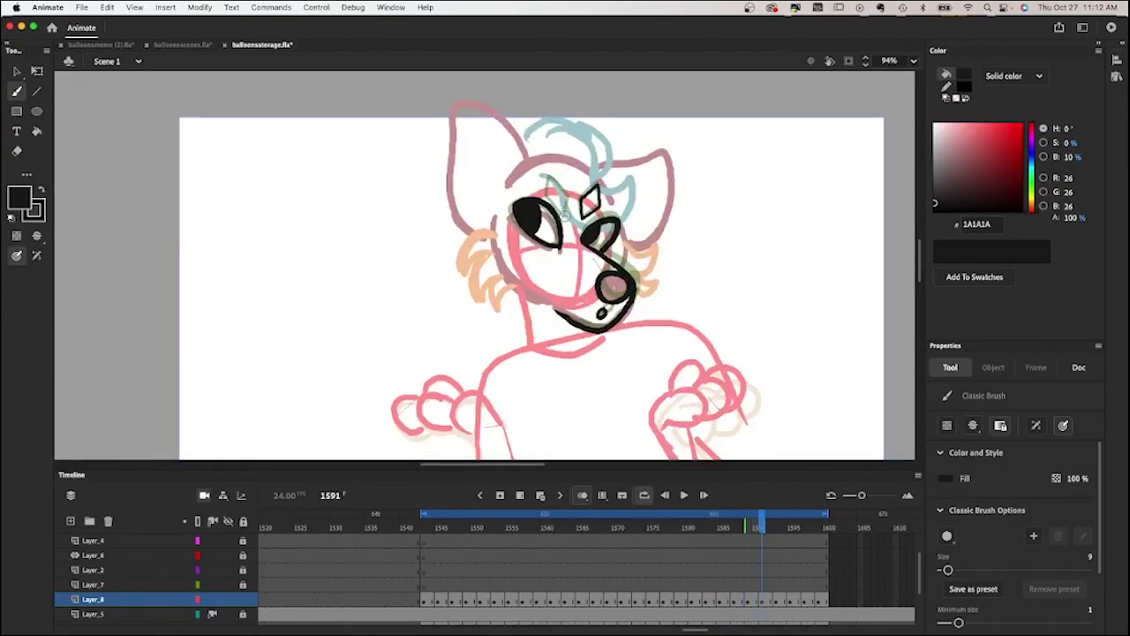
pyautogui.press('.')
pyautogui.press('.')
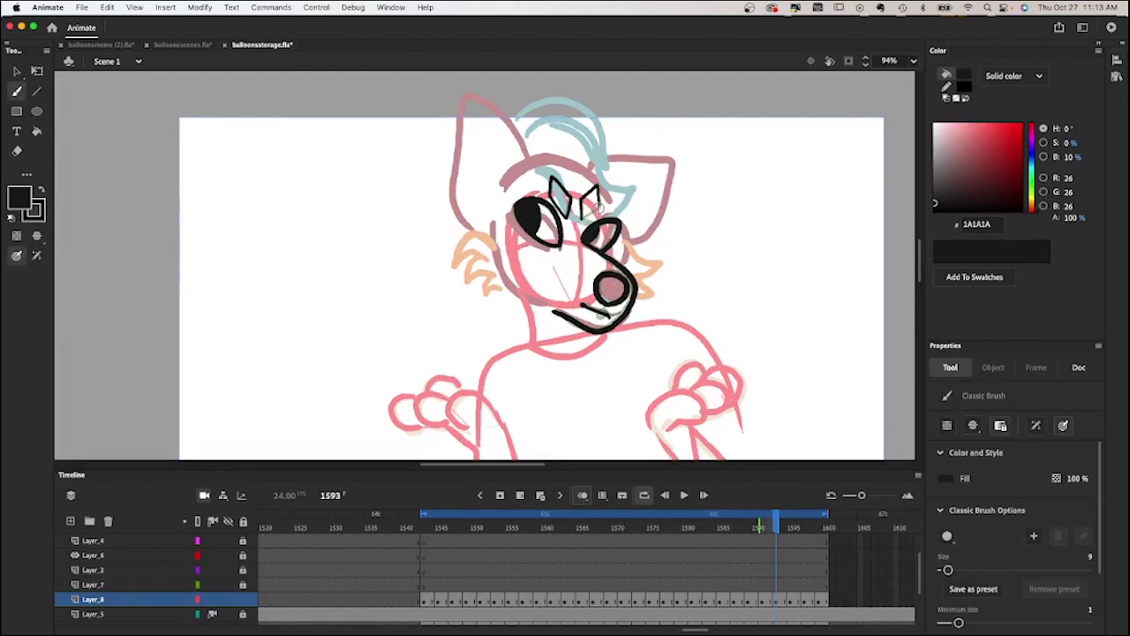
# Draw the brow marks on the last frames from 1595 on, and play back the animation to check them.
pyautogui.press('.')
pyautogui.press('.')
pyautogui.press('.')
pyautogui.press('.')
pyautogui.press('Return')
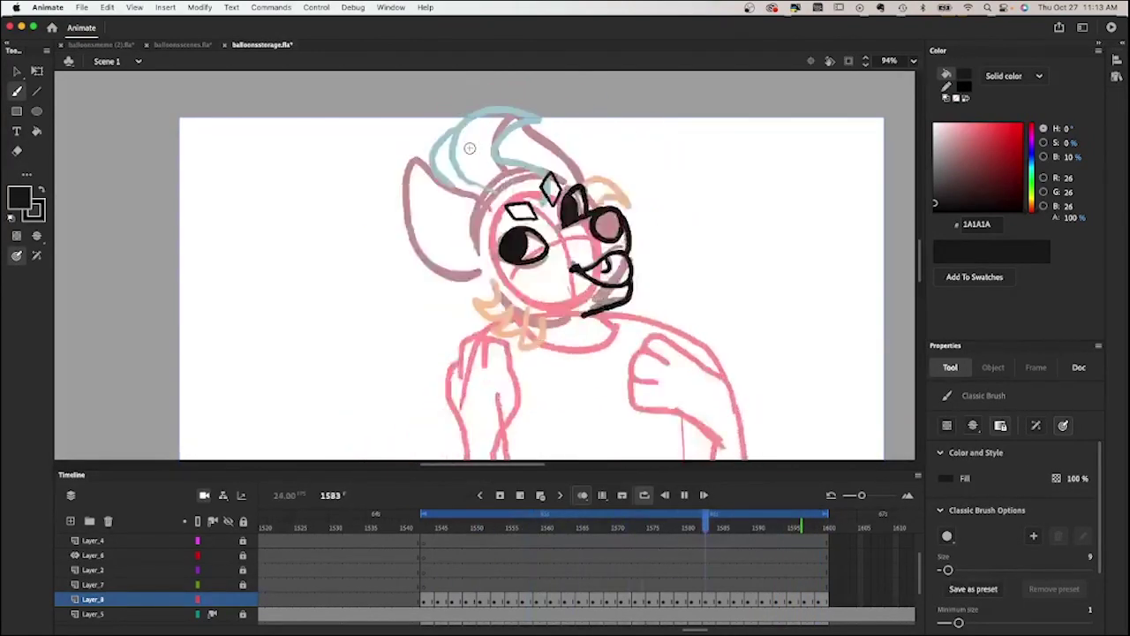
pyautogui.press('Return')
# Outline the head on frames 1544 and 1545 with a size 13 Classic Brush, turning onion skinning back on.
pyautogui.moveTo(458, 530)
pyautogui.mouseDown()
pyautogui.moveTo(493, 533)
pyautogui.moveTo(430, 530)
pyautogui.mouseUp()
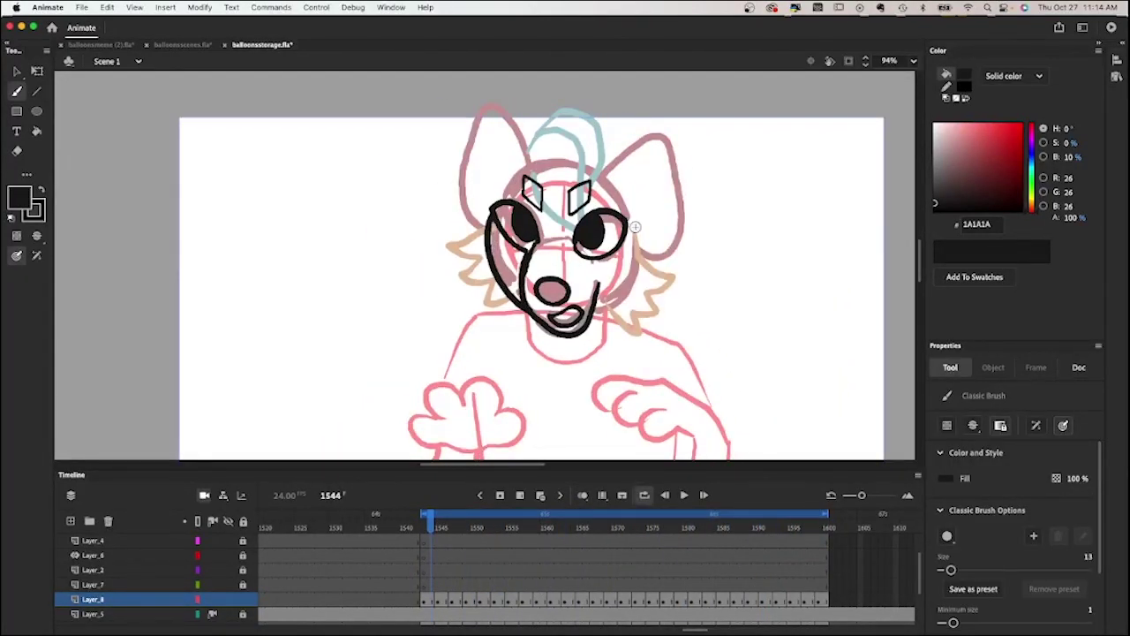
pyautogui.moveTo(635, 227); pyautogui.dragTo(593, 320)
pyautogui.press('.')
pyautogui.press('.')
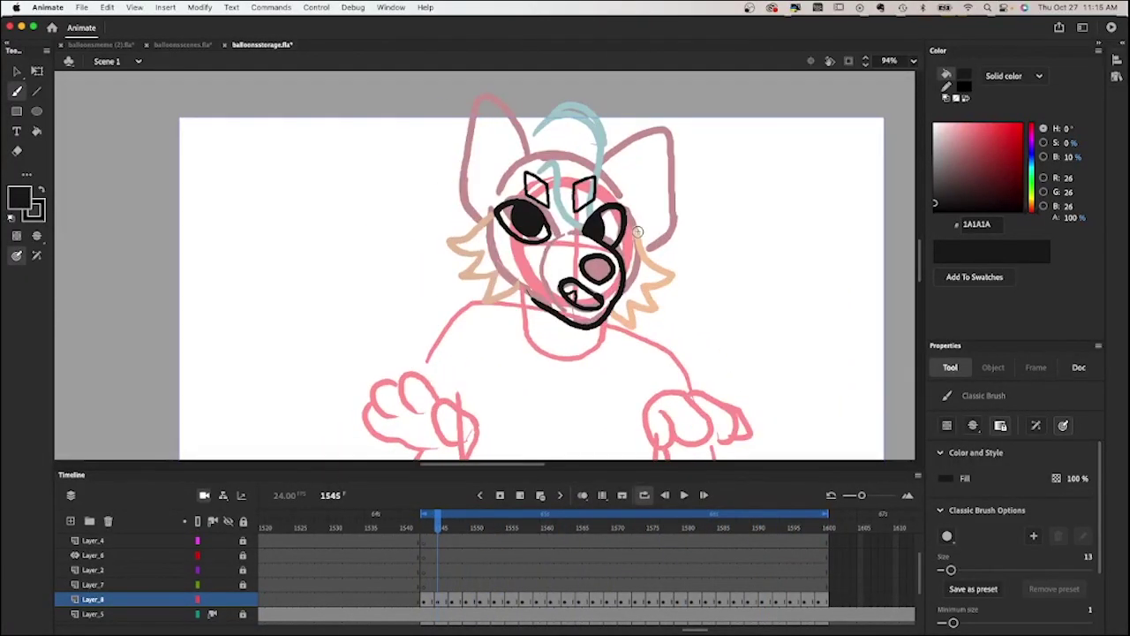
pyautogui.moveTo(499, 211); pyautogui.dragTo(565, 325)
pyautogui.hotkey('alt', 'shift', 'o')
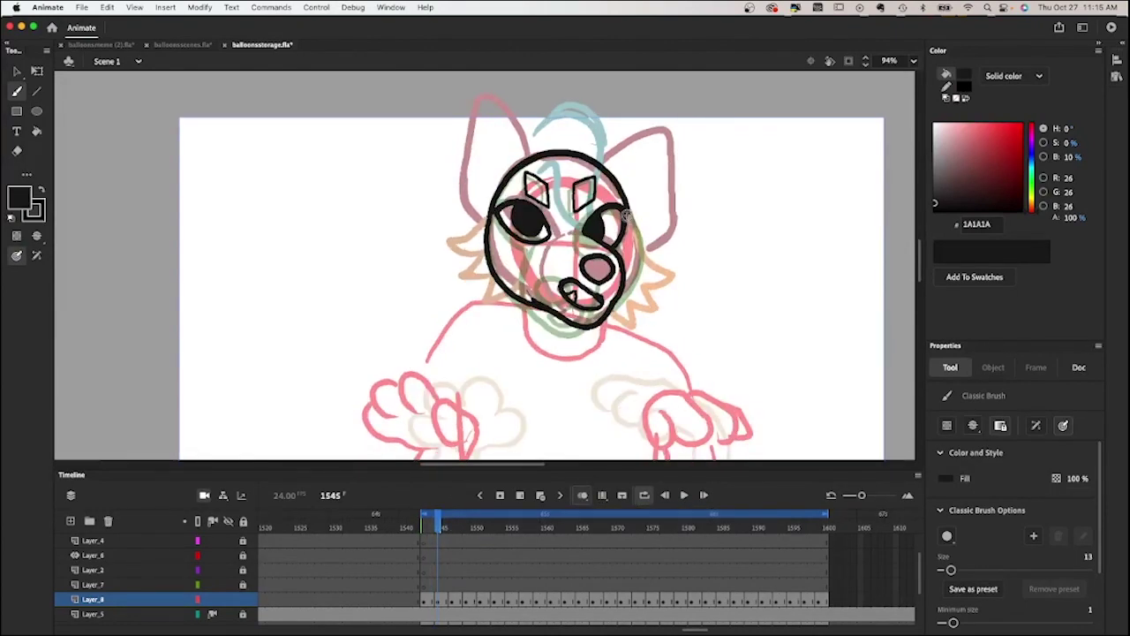
# Outline the head around the face on the frames from 1547 to 1553, cleaning overlaps with the Eraser.
pyautogui.press('.')
pyautogui.press('.')
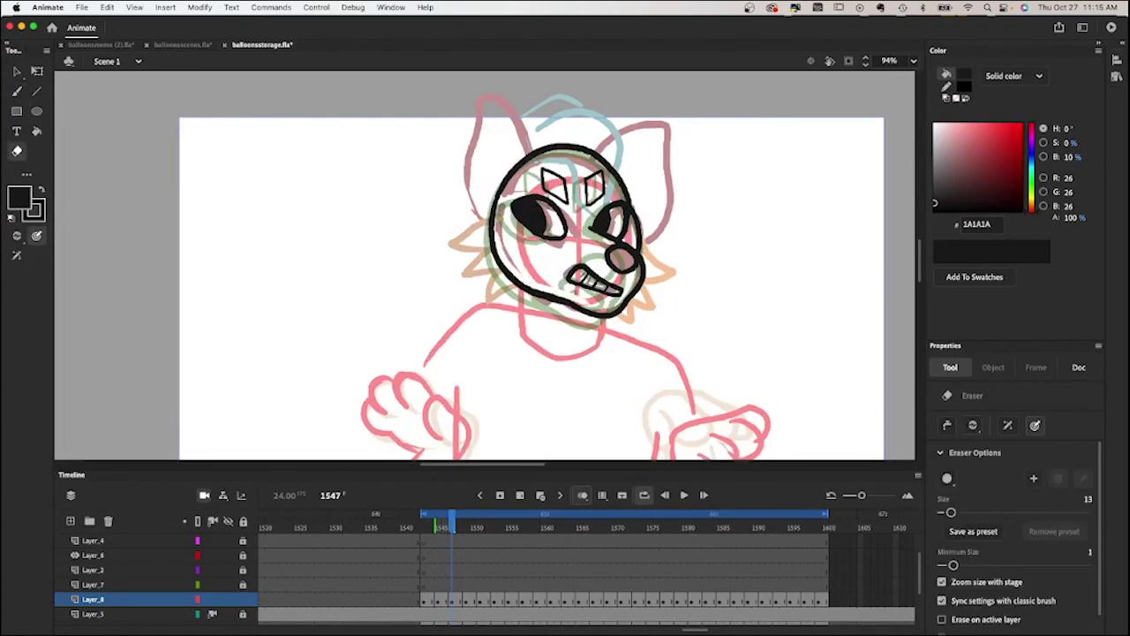
pyautogui.press('.')
pyautogui.press('.')
pyautogui.press('.')
pyautogui.press('.')
pyautogui.press('.')
pyautogui.press('.')
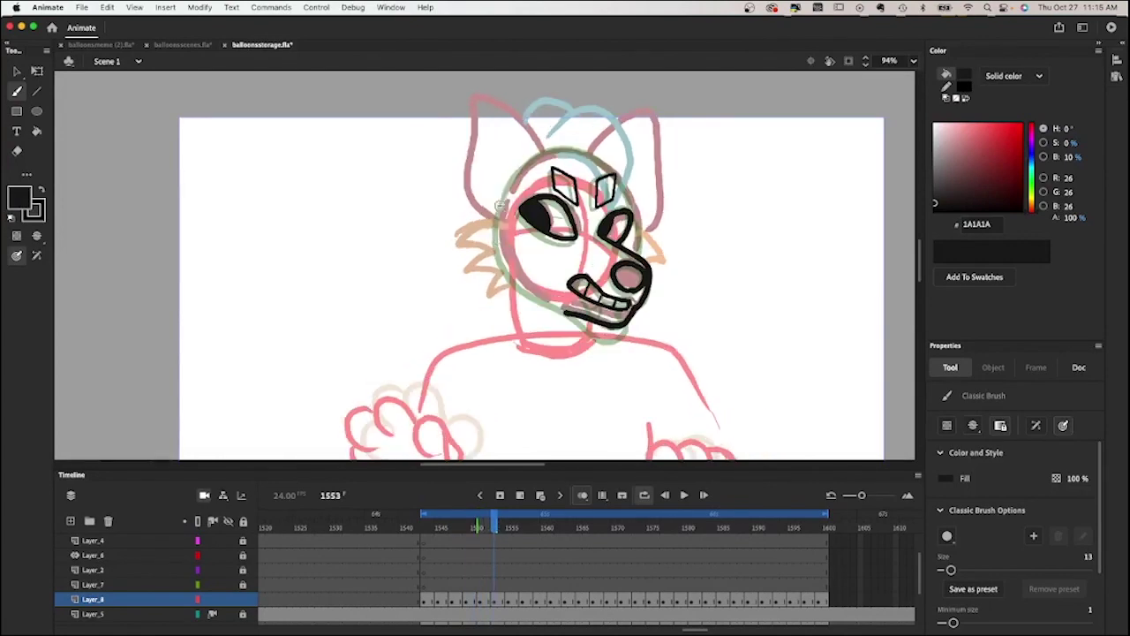
# Outline the jaw and the top of the head on frames 1555 and 1557.
pyautogui.press('.')
pyautogui.press('.')
pyautogui.press('.')
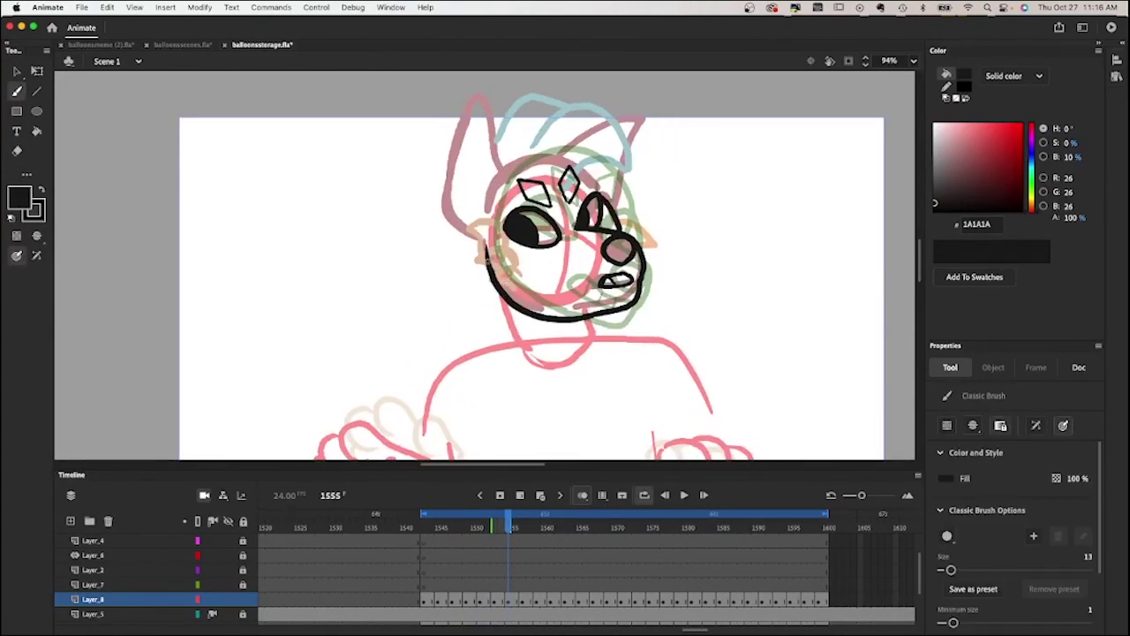
pyautogui.press('.')
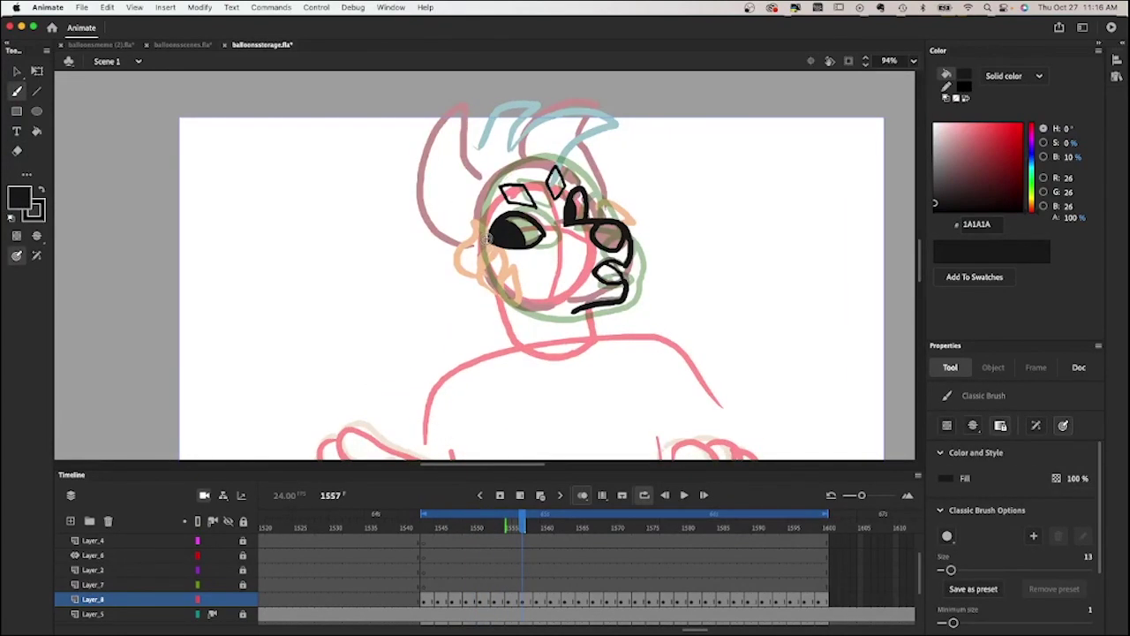
pyautogui.moveTo(477, 270); pyautogui.dragTo(627, 281)
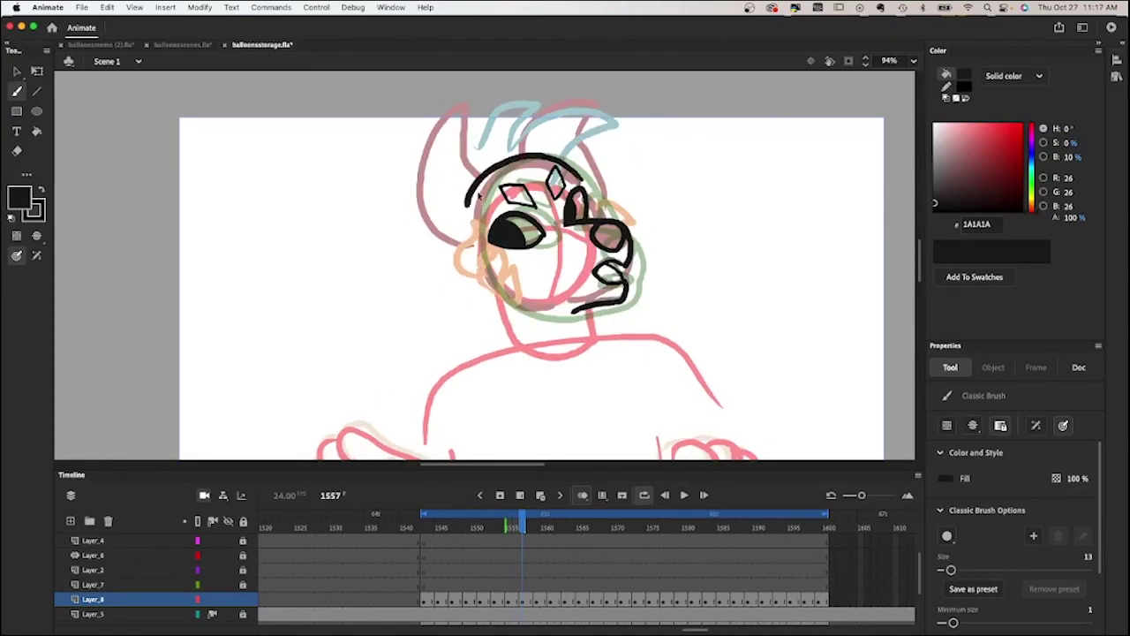
# Outline the jaw and the top of the head on frames 1559, 1561 and 1563 with the Classic Brush.
pyautogui.press('.')
pyautogui.press('.')
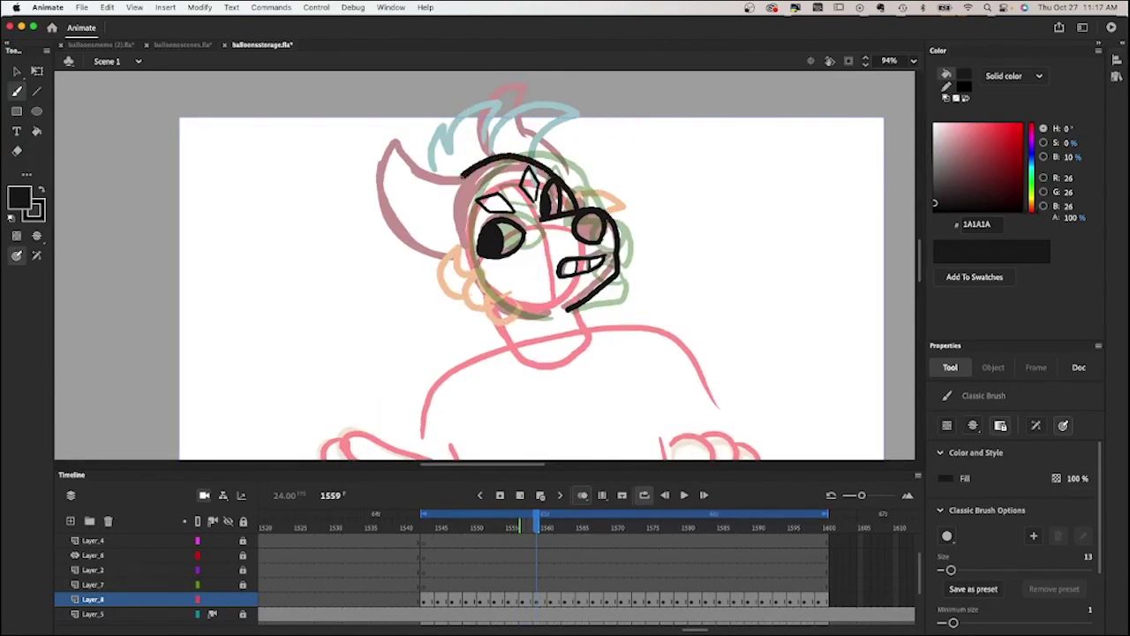
pyautogui.press('.')
pyautogui.press('.')
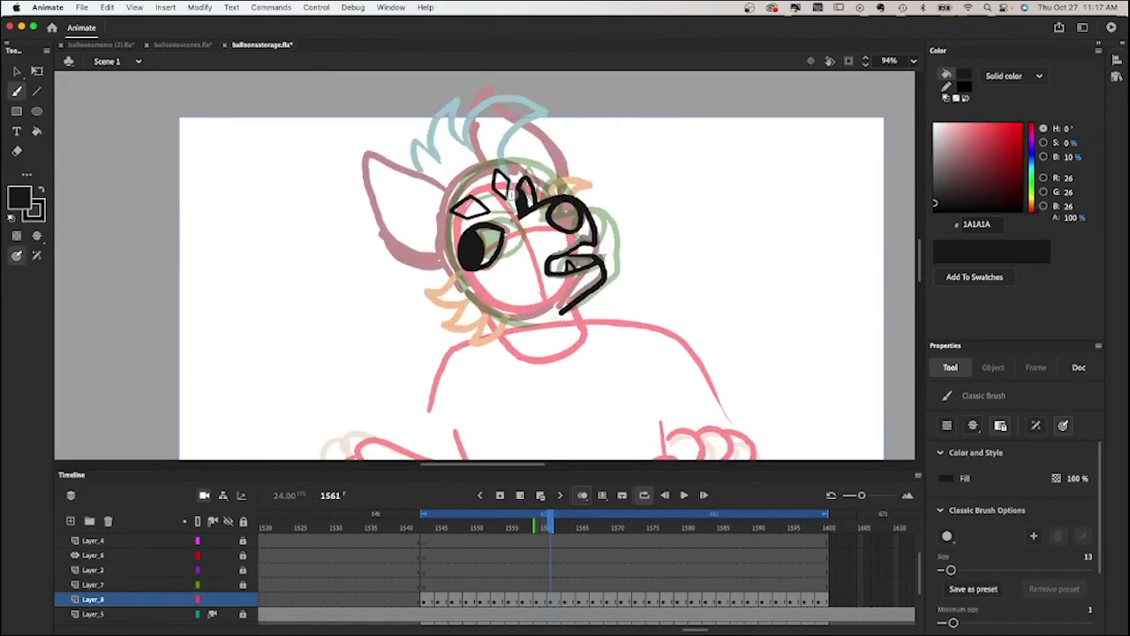
pyautogui.press('.')
pyautogui.press('.')
pyautogui.press('.')
pyautogui.press('.')
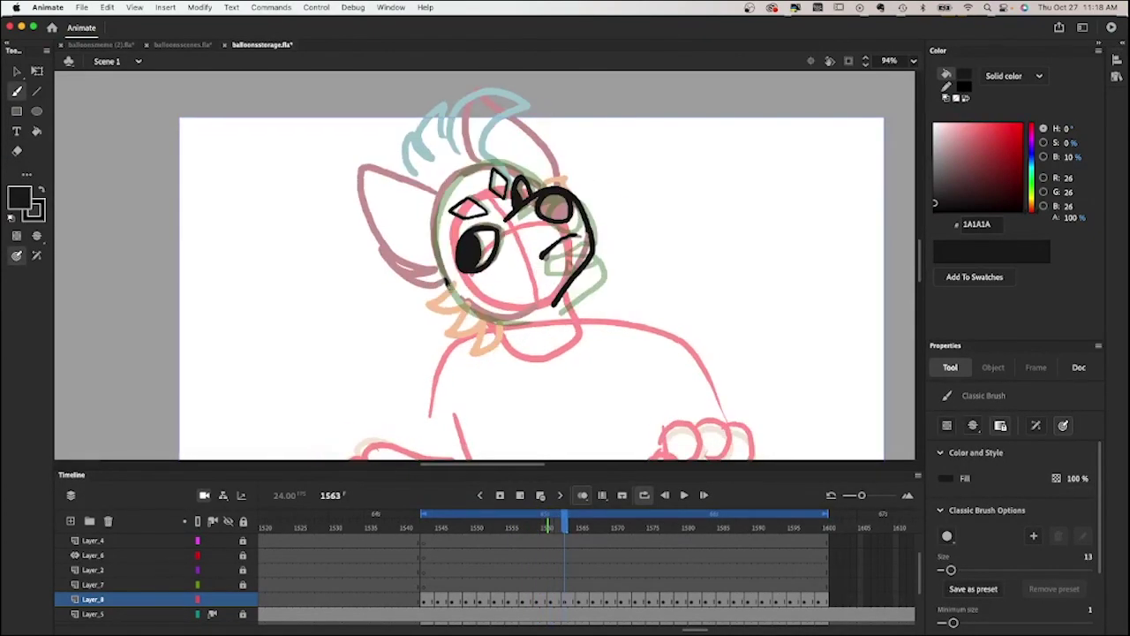
# Outline the head on the frames from 1565 to 1569, shifting the finished face drawing on frame 1567 slightly left.
pyautogui.press('.')
pyautogui.press('.')
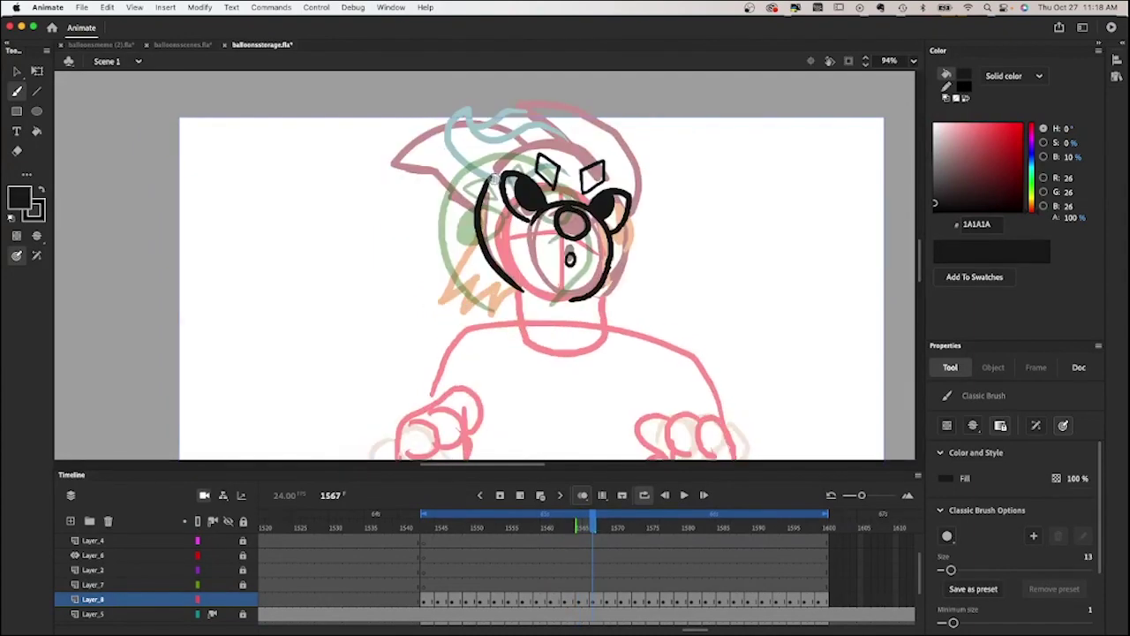
pyautogui.press('.')
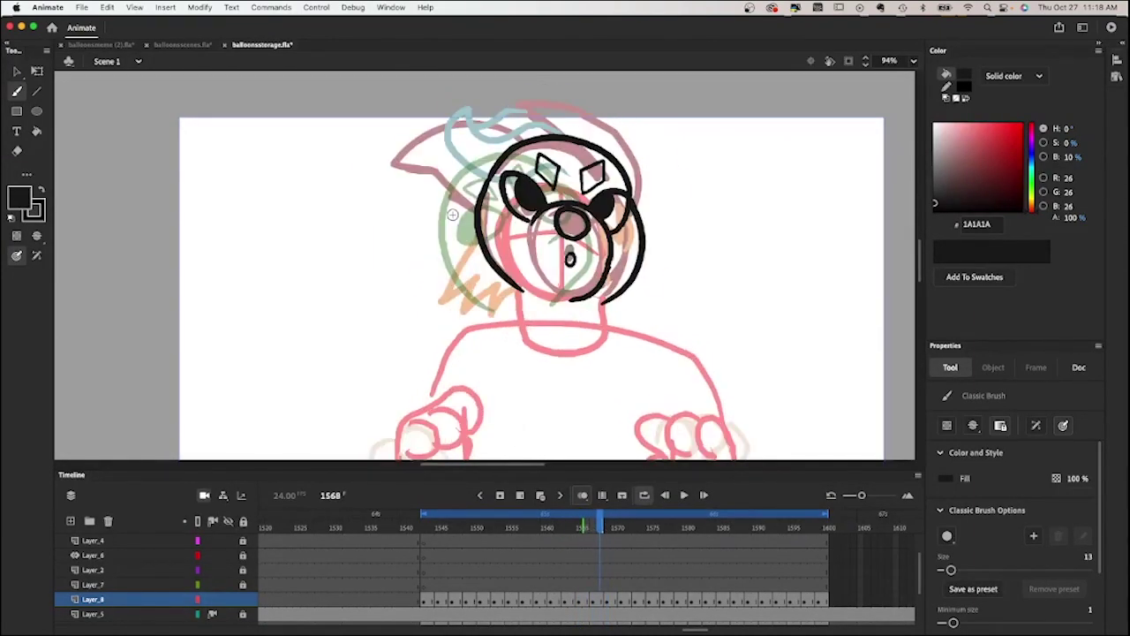
pyautogui.hotkey('ctrl', 'a')
pyautogui.press('.')
pyautogui.press('.')
pyautogui.press('.')
pyautogui.press('b')
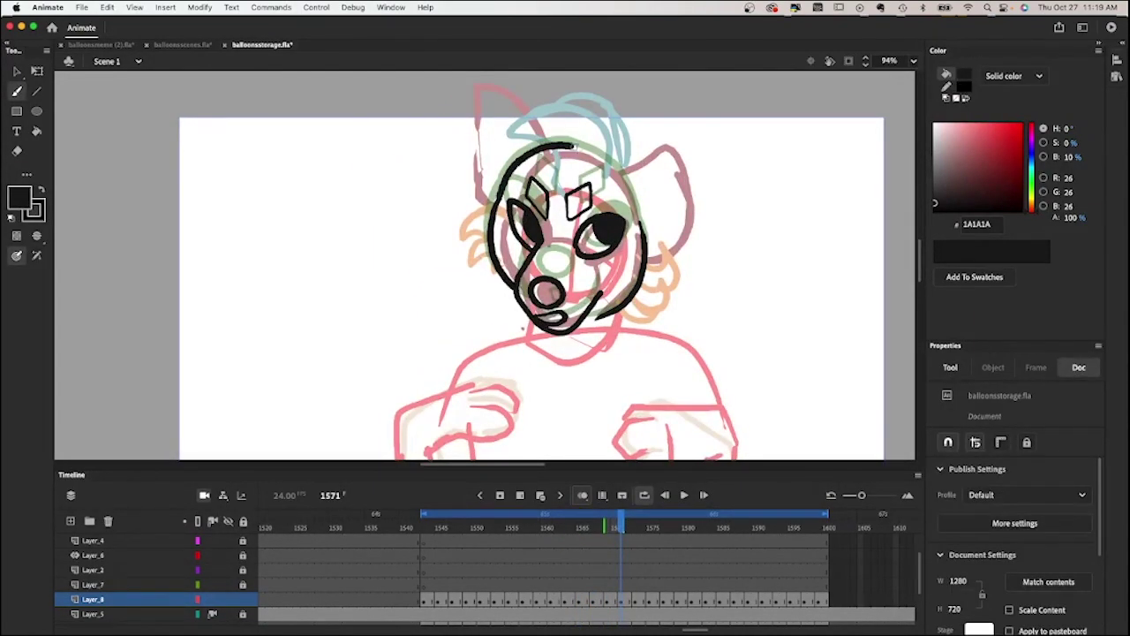
# Outline the head around the face on the frames from 1571 to 1577.
pyautogui.press('.')
pyautogui.press('.')
pyautogui.press('.')
pyautogui.press('.')
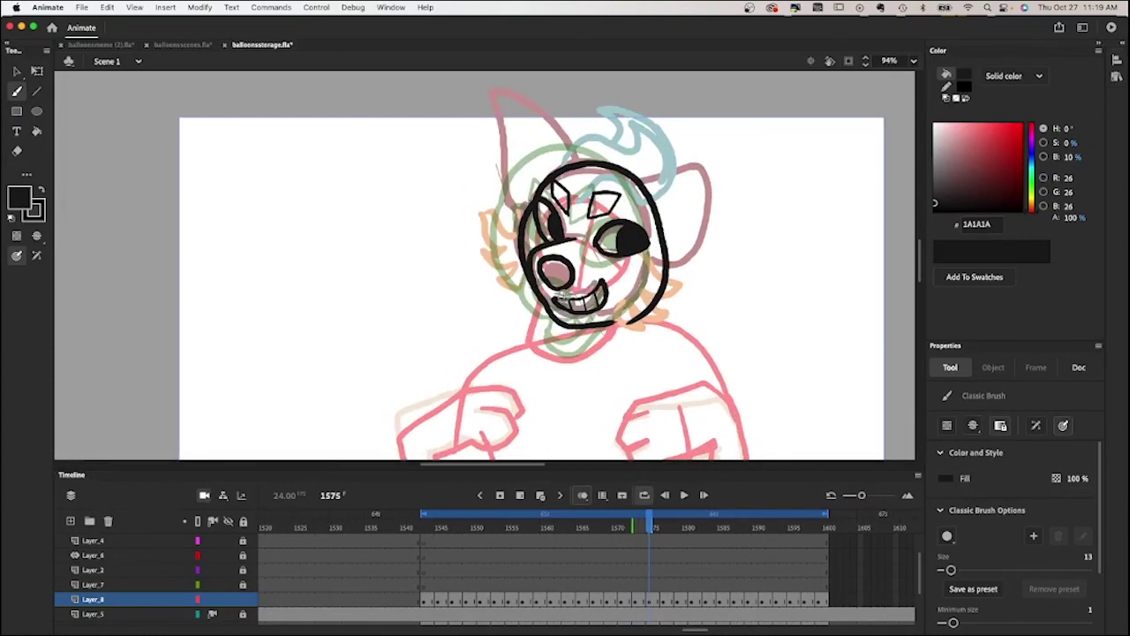
pyautogui.press('.')
pyautogui.press('.')
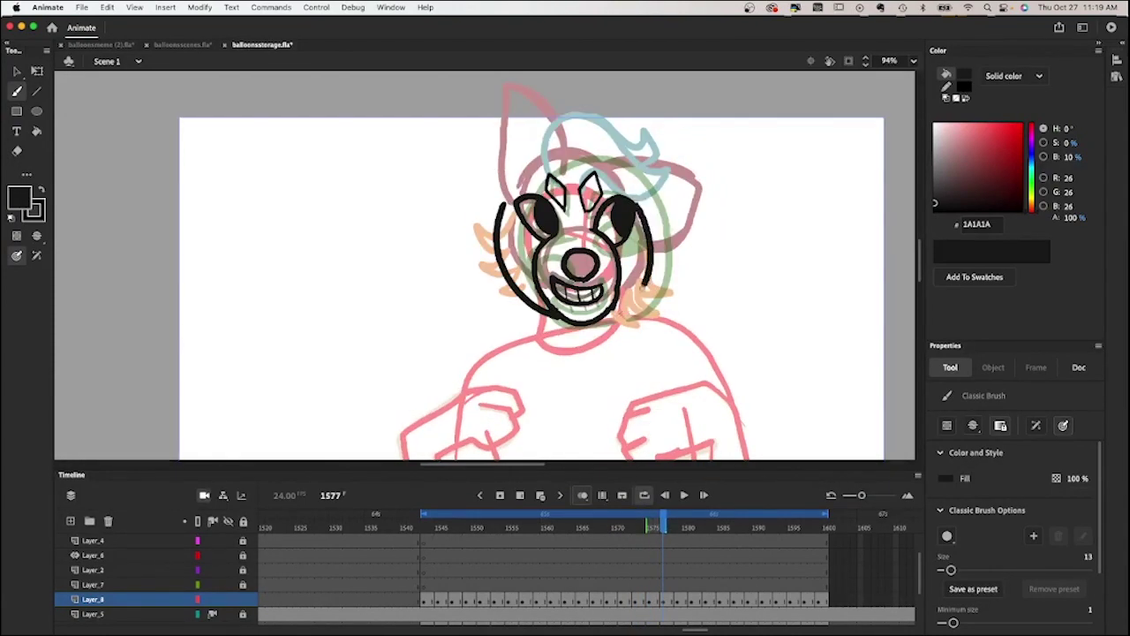
pyautogui.press('.')
pyautogui.press('.')
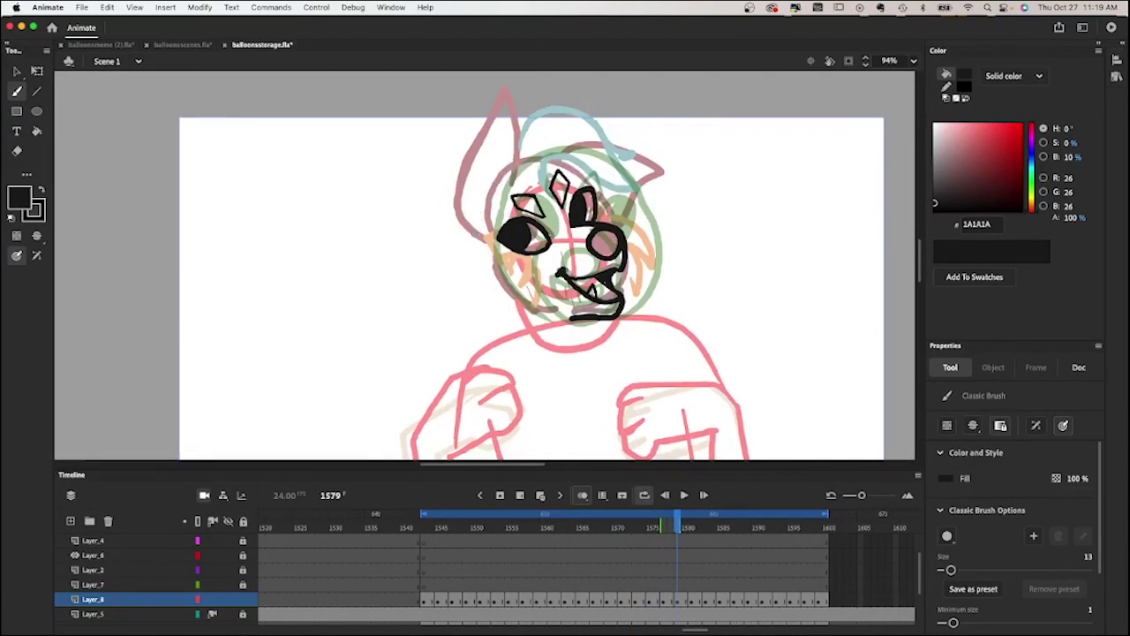
# Outline the head on frames 1579 and 1581, cleaning the lines with the Eraser.
pyautogui.press('.')
pyautogui.press('.')
pyautogui.press(',')
pyautogui.press('.')
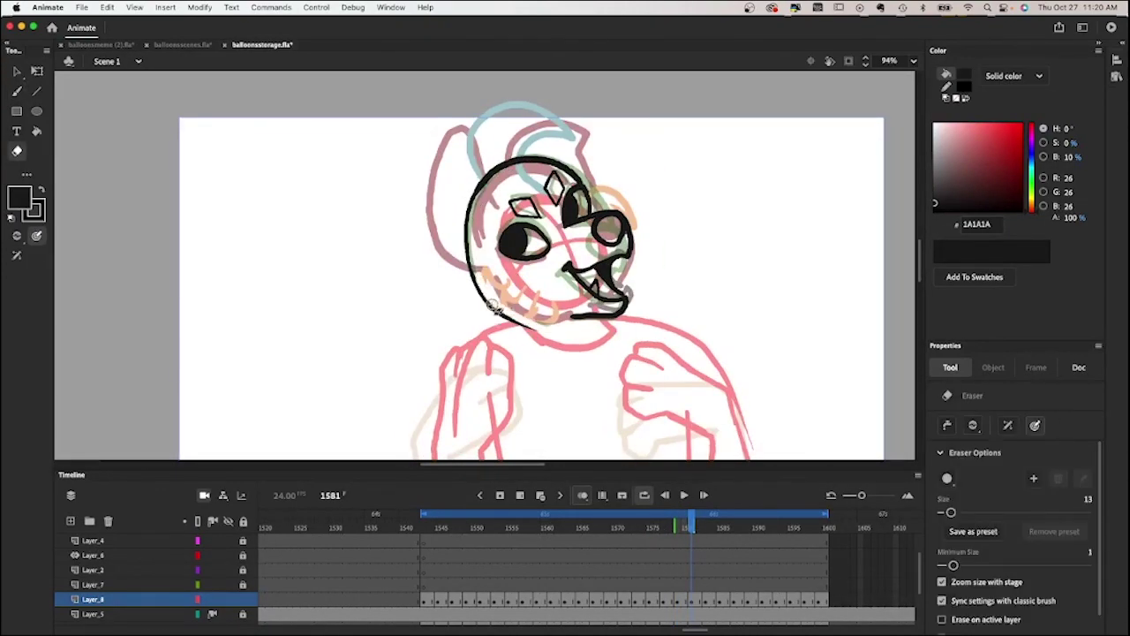
pyautogui.press('.')
pyautogui.press('.')
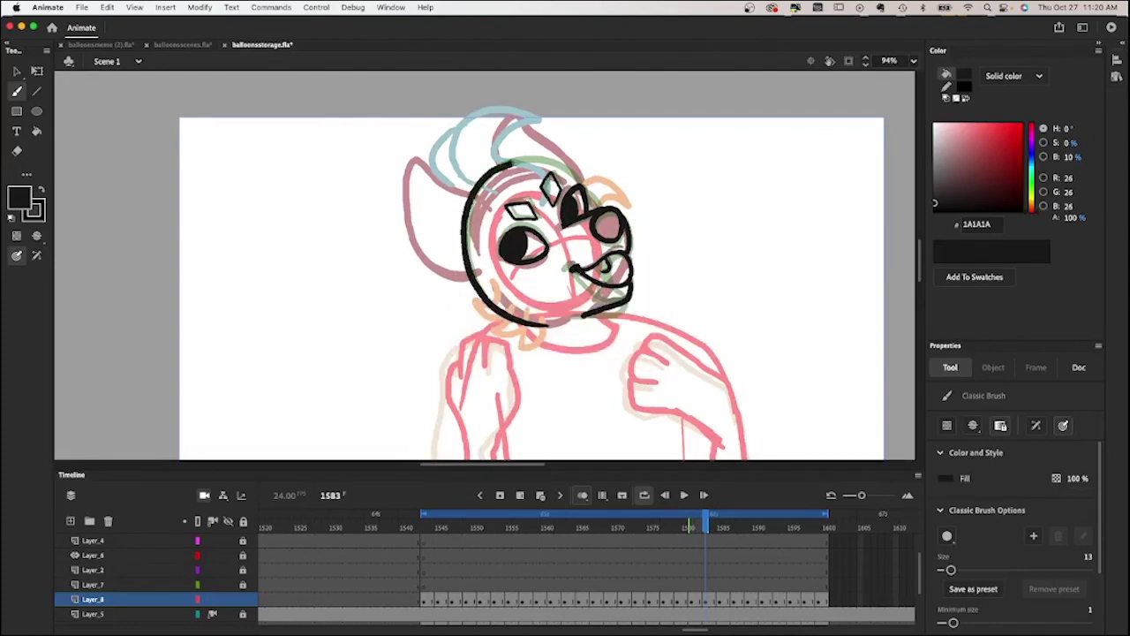
# Outline the head on frames 1583, 1585 and 1587, adjusting the line at the top of the head.
pyautogui.press('.')
pyautogui.press('.')
pyautogui.press('.')
pyautogui.press('v')
pyautogui.click(521, 157)
pyautogui.press('b')
pyautogui.press('.')
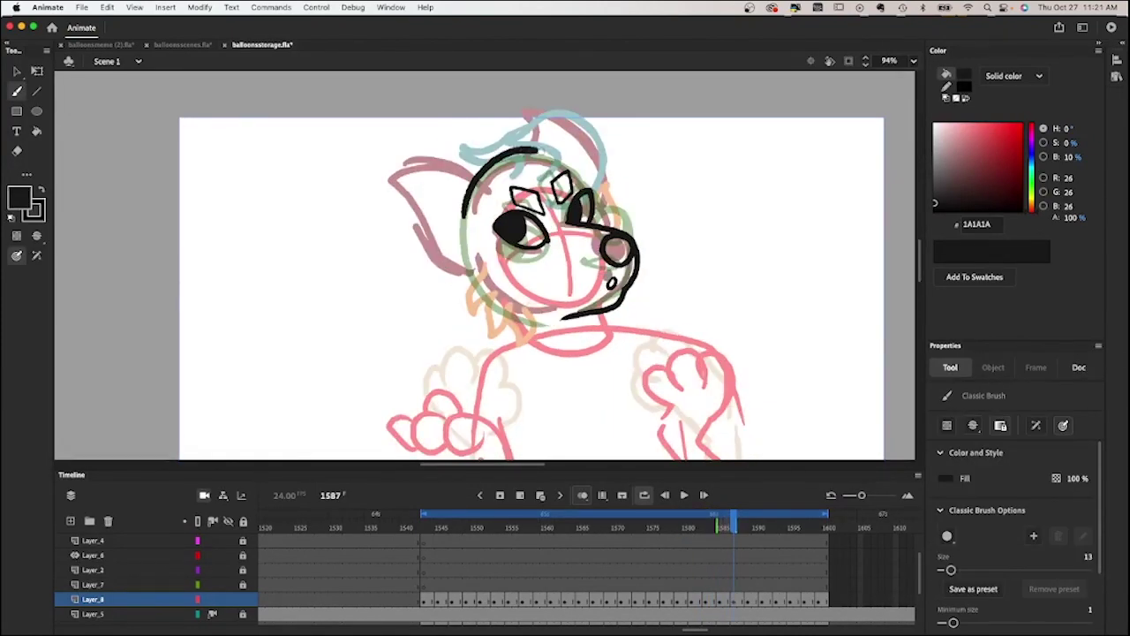
pyautogui.press('.')
pyautogui.press('.')
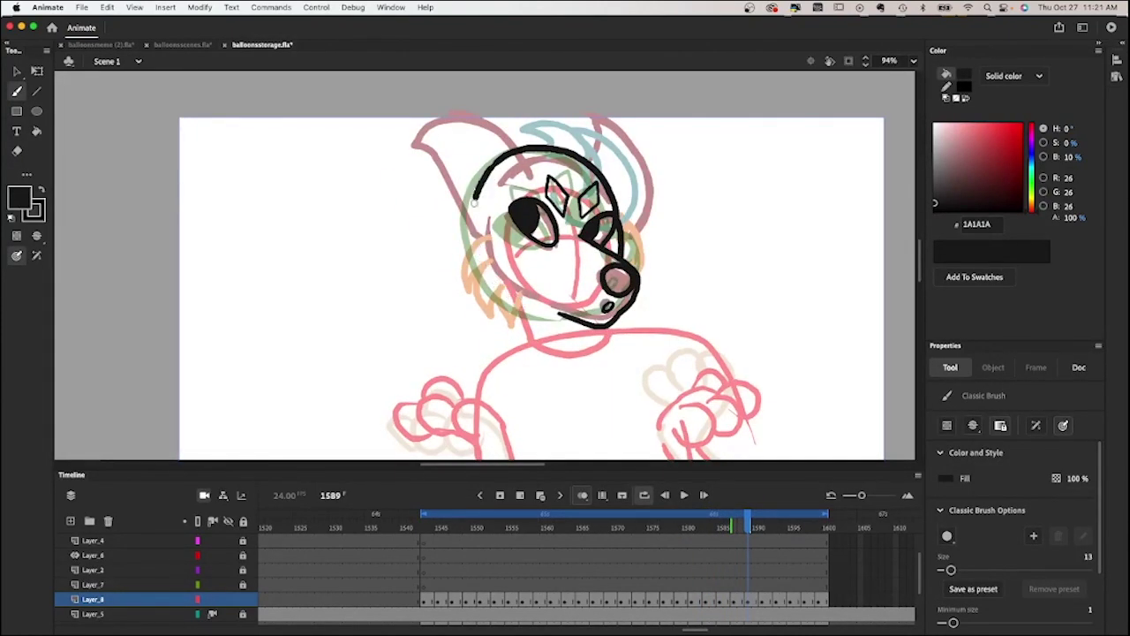
# Outline the head around the face on the frames from 1589 to 1595.
pyautogui.press('.')
pyautogui.press('.')
pyautogui.press('.')
pyautogui.press('.')
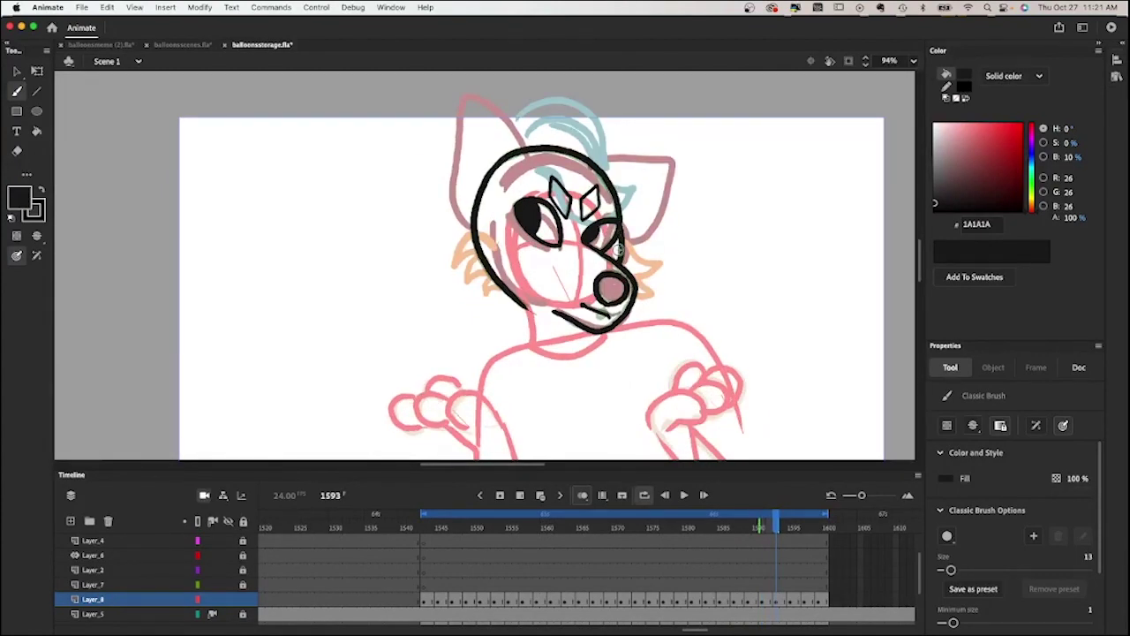
pyautogui.press('.')
pyautogui.press('.')
pyautogui.moveTo(475, 252)
pyautogui.mouseDown()
pyautogui.moveTo(565, 148)
pyautogui.moveTo(615, 234)
pyautogui.mouseUp()
# Outline the back and the top of the head on frames 1597 and 1599.
pyautogui.press('.')
pyautogui.press('.')
pyautogui.moveTo(475, 248)
pyautogui.mouseDown()
pyautogui.moveTo(473, 212)
pyautogui.moveTo(590, 189)
pyautogui.mouseUp()
pyautogui.press('.')
pyautogui.press('.')
pyautogui.moveTo(476, 194); pyautogui.dragTo(521, 307)
pyautogui.moveTo(468, 231); pyautogui.dragTo(565, 146)
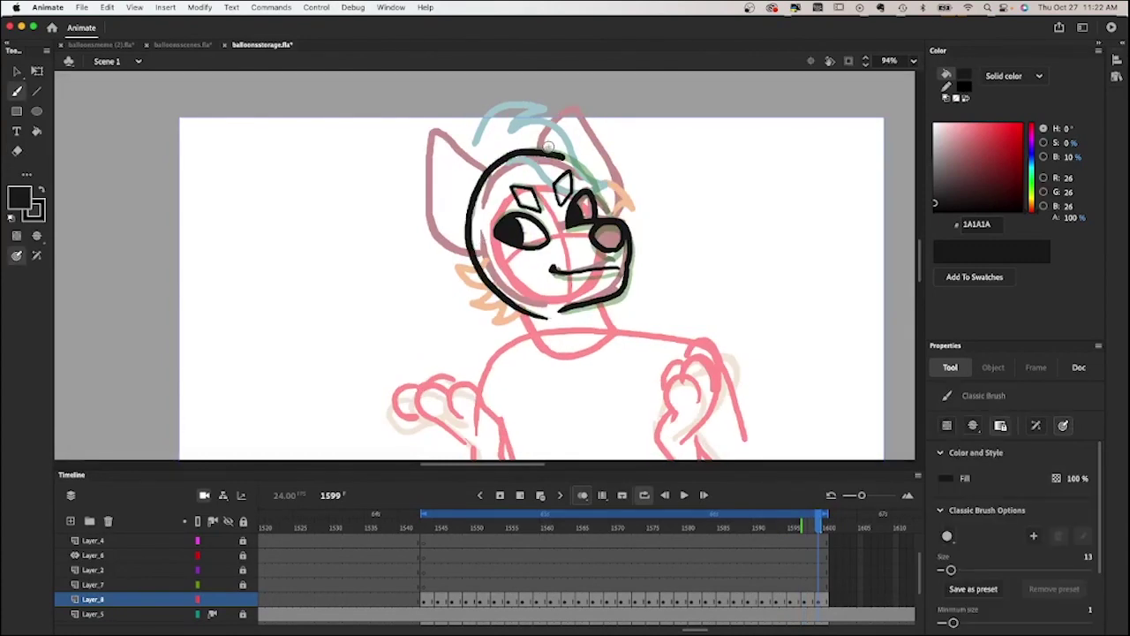
# Play back the animation, then rework the head outline on frame 1575 and shift that frame's drawing slightly left.
pyautogui.press('Return')
pyautogui.press('a')
pyautogui.press('Return')
pyautogui.press('b')
pyautogui.moveTo(535, 196); pyautogui.dragTo(549, 311)
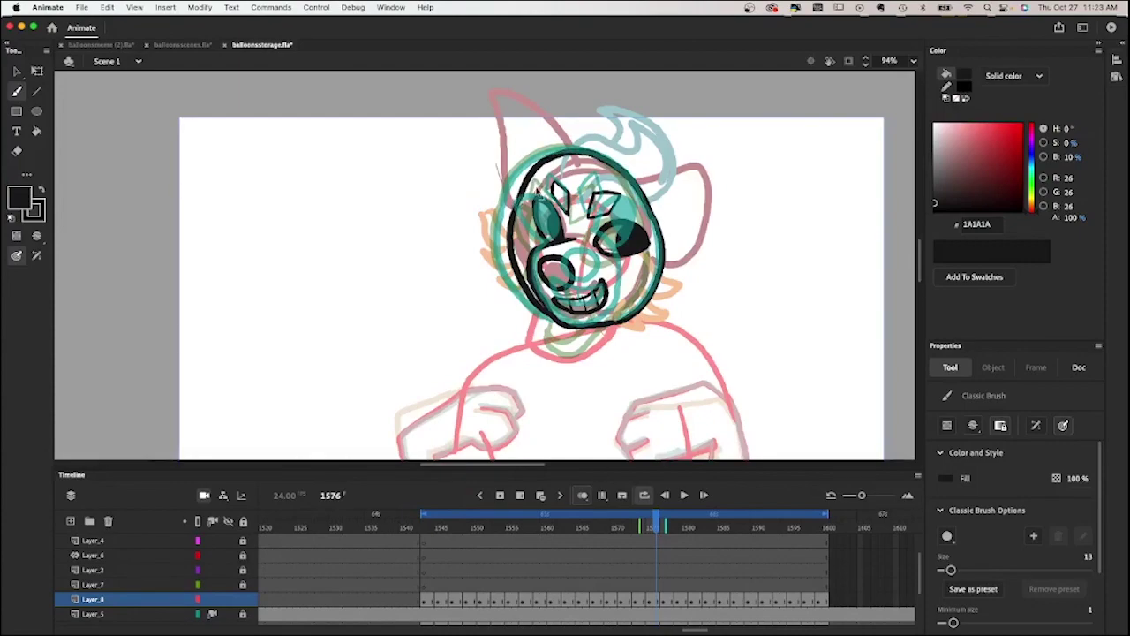
pyautogui.press('v')
pyautogui.click(666, 603)
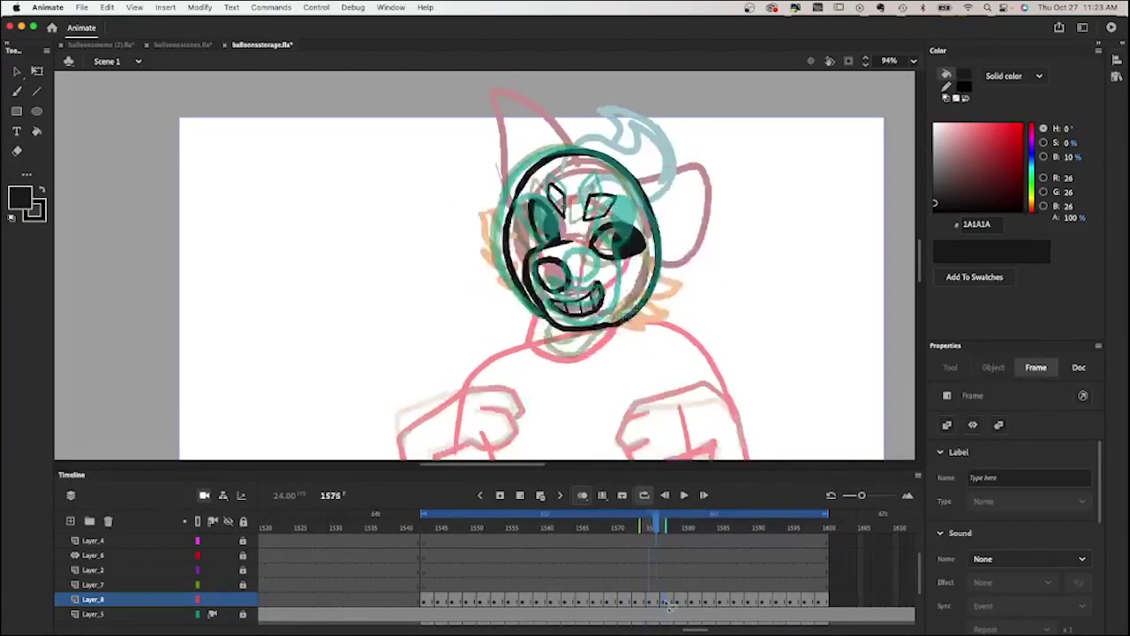
# Play back the animation and scrub up to frame 1579 to check the head motion, toggling onion skinning.
pyautogui.press('Return')
pyautogui.click(629, 530)
pyautogui.moveTo(629, 530)
pyautogui.mouseDown()
pyautogui.moveTo(539, 530)
pyautogui.moveTo(680, 551)
pyautogui.mouseUp()
pyautogui.click(582, 495)
pyautogui.press('b')
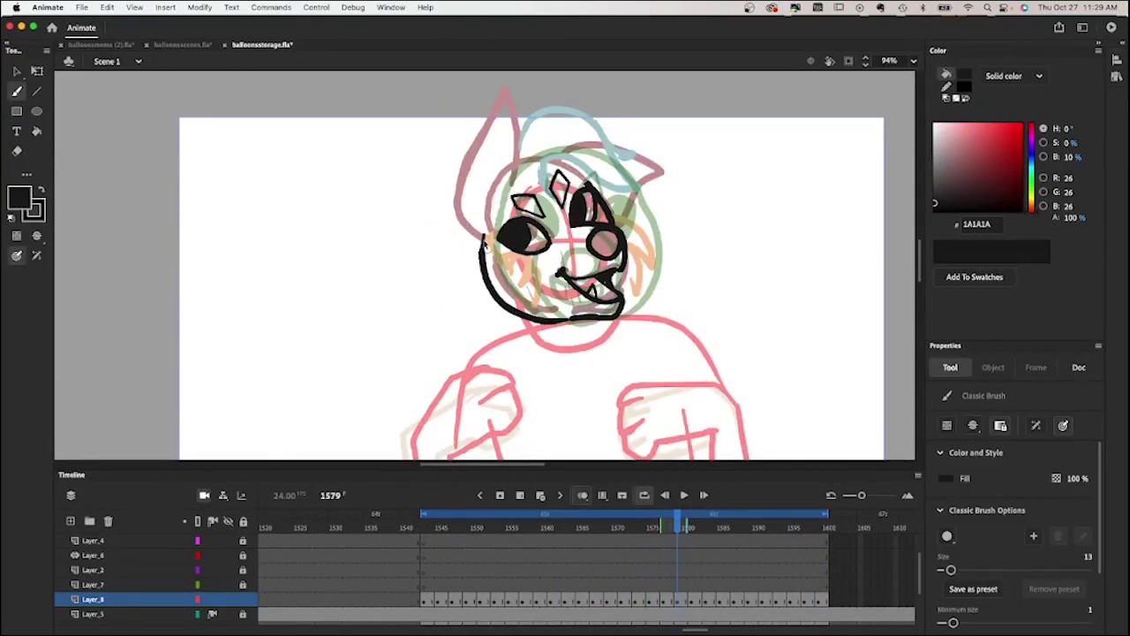
# Redraw the head outline on frame 1579, comparing it with the neighbouring frames.
pyautogui.press(',')
pyautogui.press(',')
pyautogui.press('.')
pyautogui.press('.')
pyautogui.press('.')
pyautogui.press('.')
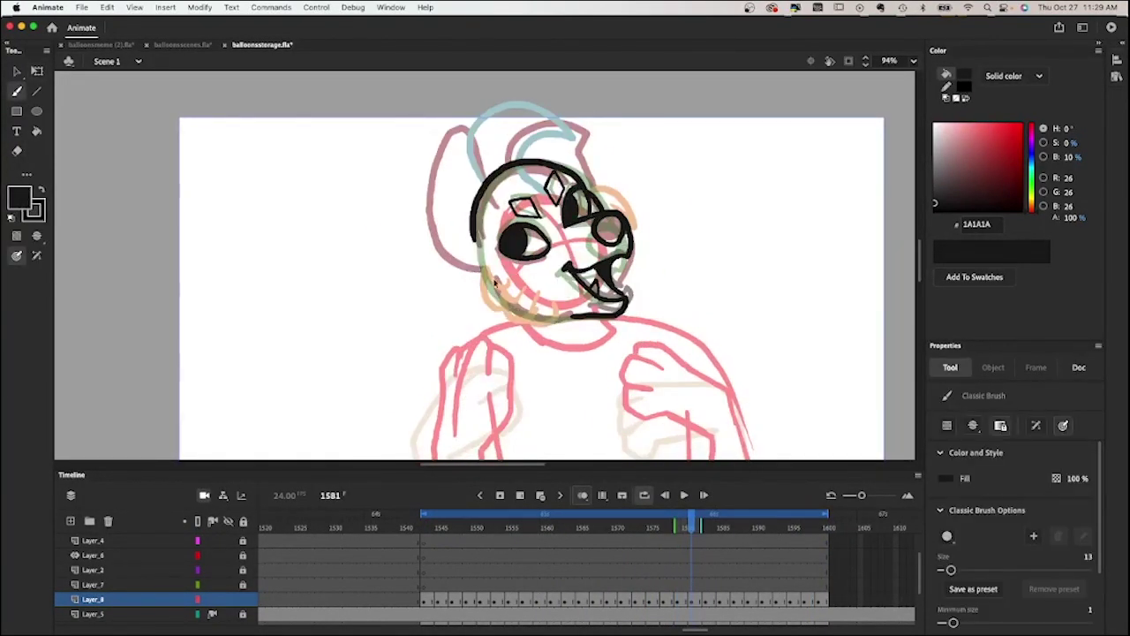
# Redraw the head outline on frames 1581 and 1583.
pyautogui.press('.')
pyautogui.press('.')
pyautogui.press('.')
pyautogui.press('.')
pyautogui.press('a')
pyautogui.press('b')
# Redraw and adjust the head outline on frames 1585 and 1587.
pyautogui.press('.')
pyautogui.press('a')
pyautogui.press('.')
pyautogui.press(',')
pyautogui.press('.')
pyautogui.press('b')
pyautogui.press('.')
pyautogui.press('.')
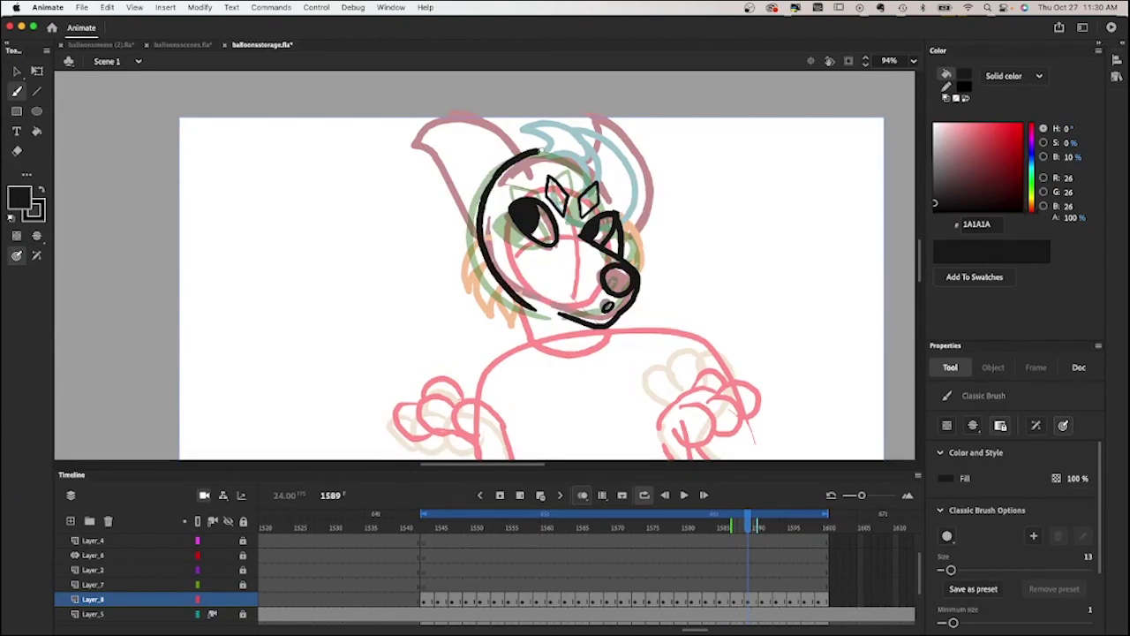
# Redraw the head outline on frames 1589 and 1591.
pyautogui.press('.')
pyautogui.press('.')
pyautogui.press('.')
pyautogui.press('.')
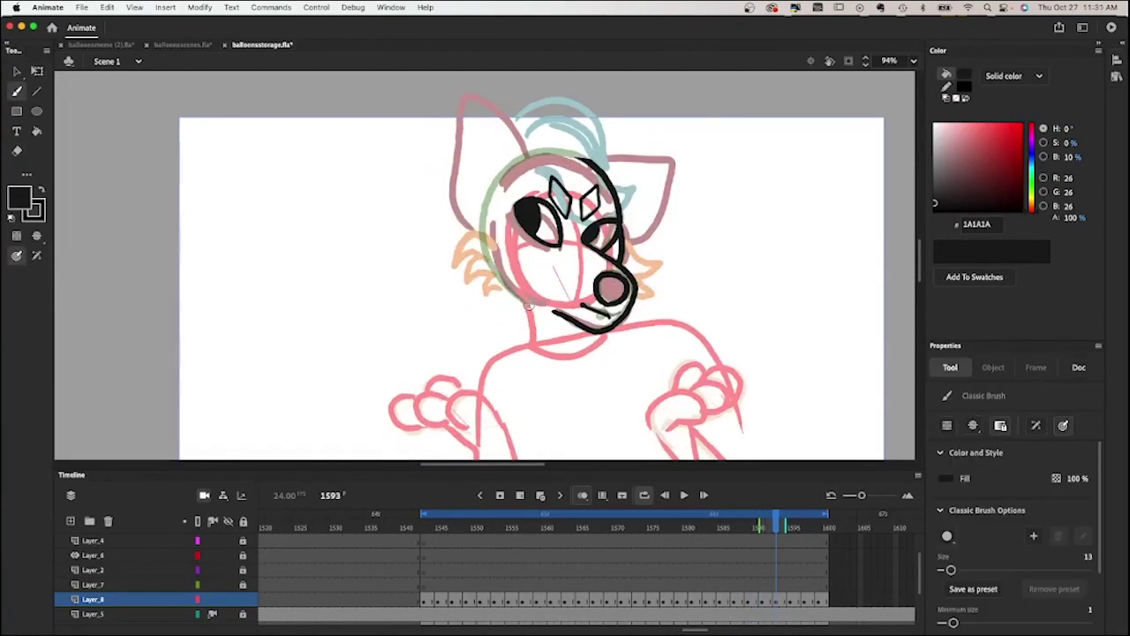
# Redraw the head outline on the frames from 1593 to 1599, lasso-selecting the back of the head on frame 1599.
pyautogui.press('.')
pyautogui.press('.')
pyautogui.press('.')
pyautogui.press('.')
pyautogui.press('.')
pyautogui.press('.')
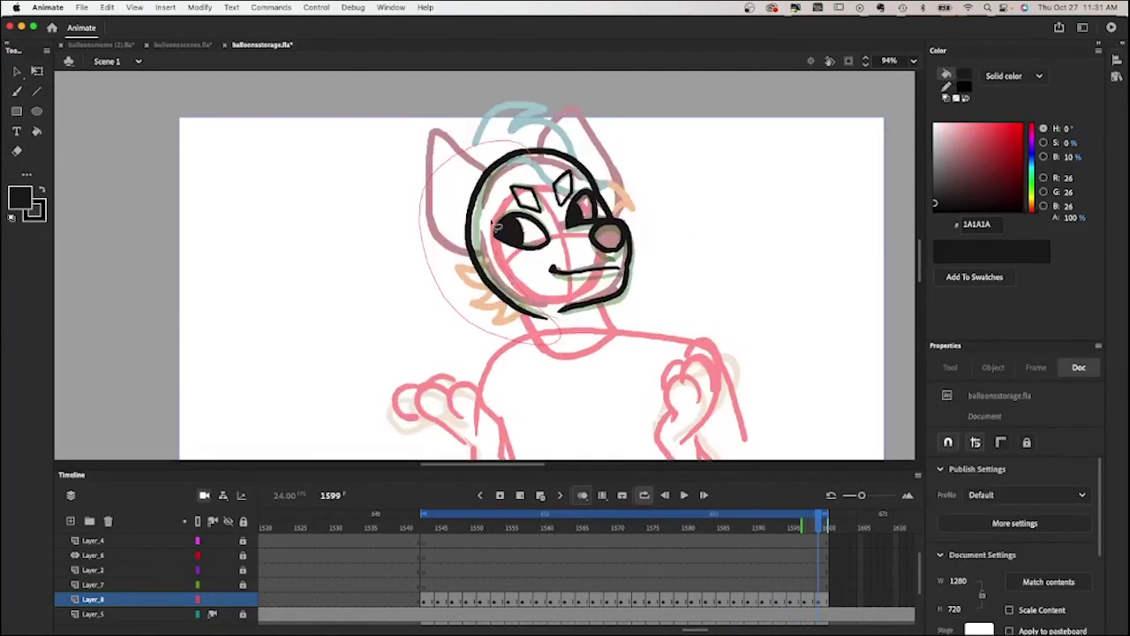
# Step backward from frame 1599 and forward again through the frames to check the finished head outlines.
pyautogui.press(',')
pyautogui.press(',')
pyautogui.press(',')
pyautogui.press(',')
pyautogui.press(',')
pyautogui.press(',')
pyautogui.press(',')
pyautogui.press(',')
pyautogui.press(',')
pyautogui.press(',')
pyautogui.press(',')
pyautogui.press(',')
pyautogui.press(',')
pyautogui.press(',')
pyautogui.press(',')
pyautogui.press(',')
pyautogui.press(',')
pyautogui.press(',')
pyautogui.press(',')
pyautogui.press(',')
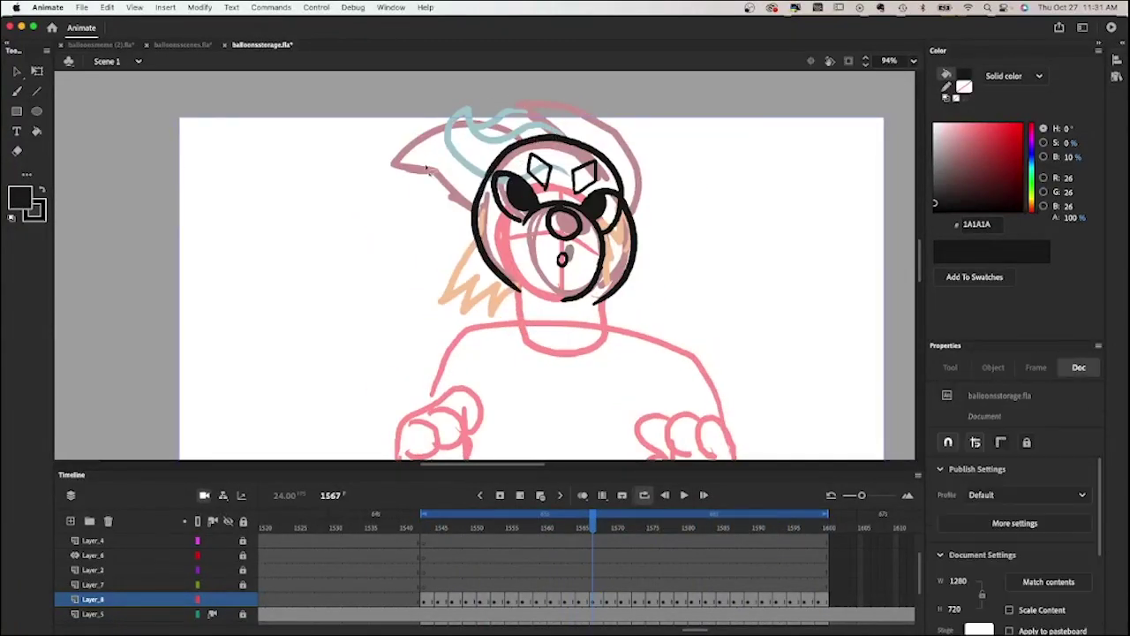
pyautogui.press('.')
pyautogui.press('.')
pyautogui.press('.')
pyautogui.press('.')
pyautogui.press('.')
pyautogui.press('.')
pyautogui.press('.')
pyautogui.press('.')
pyautogui.press('.')
pyautogui.press('.')
pyautogui.press(',')
pyautogui.press('.')
pyautogui.press('.')
# Return to frame 1543 and add a new layer directly above Layer_5.
pyautogui.scroll(-2, 159, 574)
pyautogui.scroll(2, 467, 132)
pyautogui.click(603, 527)
pyautogui.moveTo(603, 527)
pyautogui.mouseDown()
pyautogui.moveTo(645, 521)
pyautogui.moveTo(604, 517)
pyautogui.mouseUp()
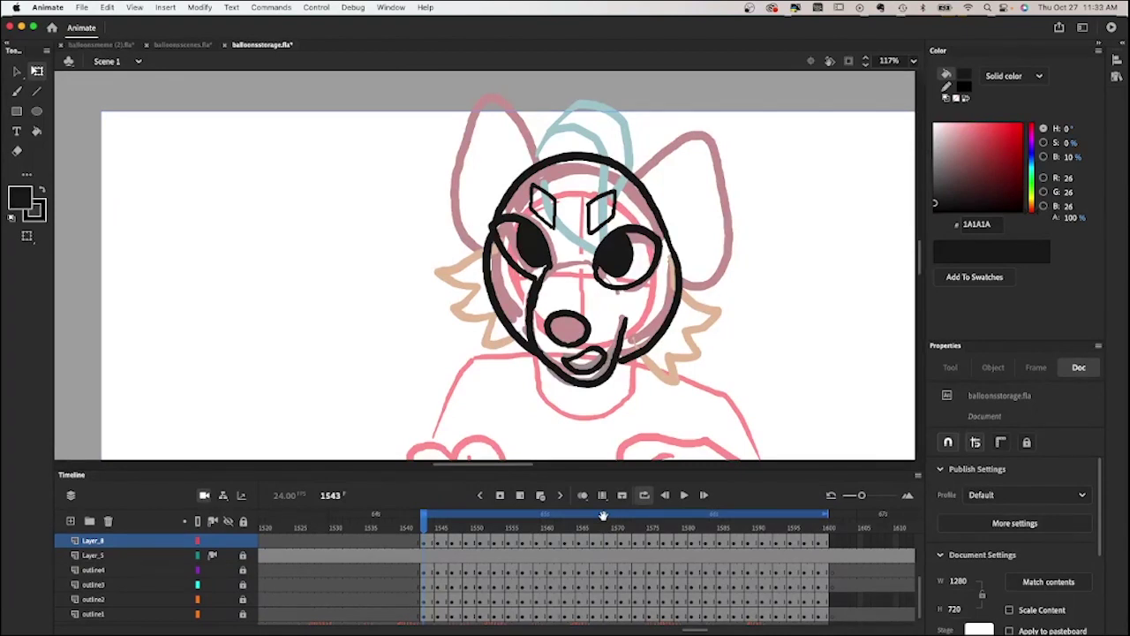
pyautogui.click(89, 556)
pyautogui.click(71, 521)
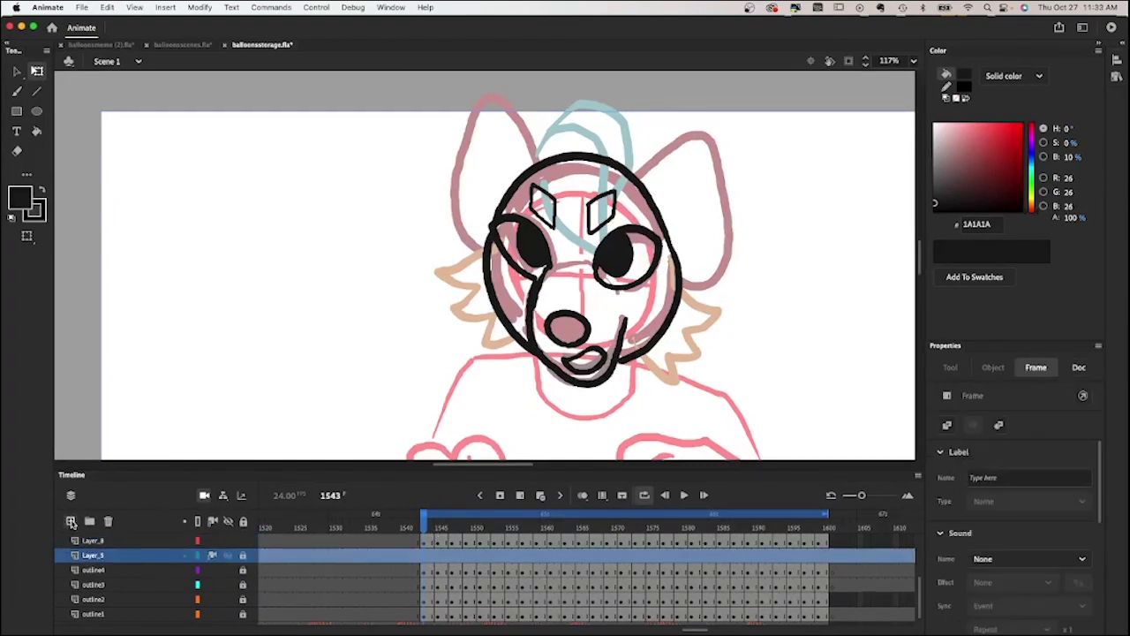
# Draw a dark filled circle about 284 px wide on the new layer, in the empty area beside the head.
pyautogui.scroll(-2, 332, 293)
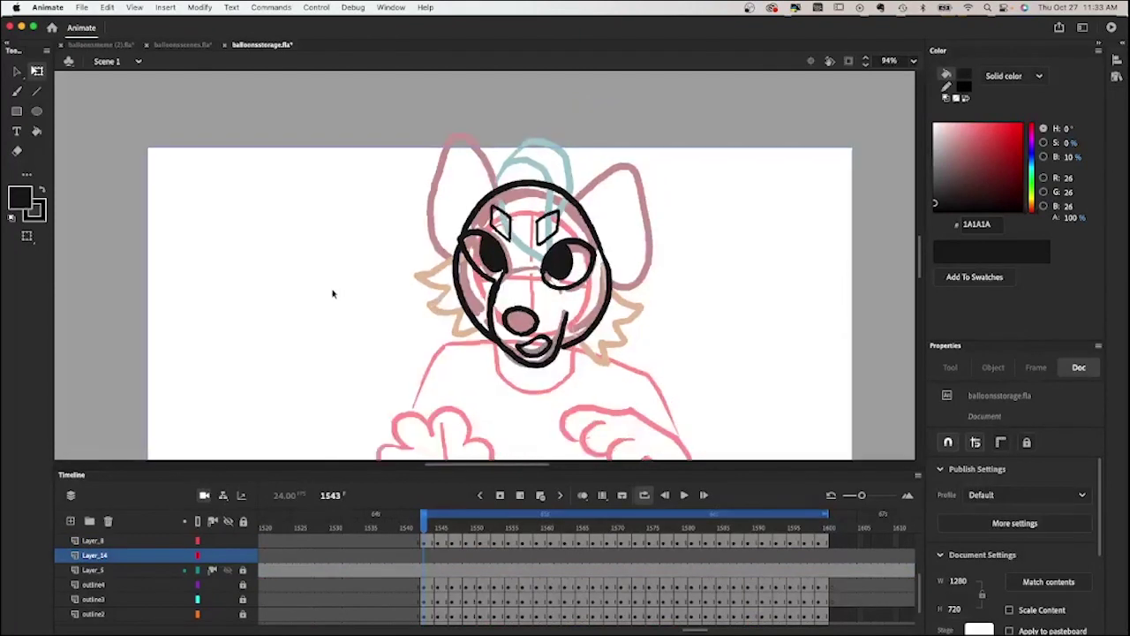
pyautogui.press('o')
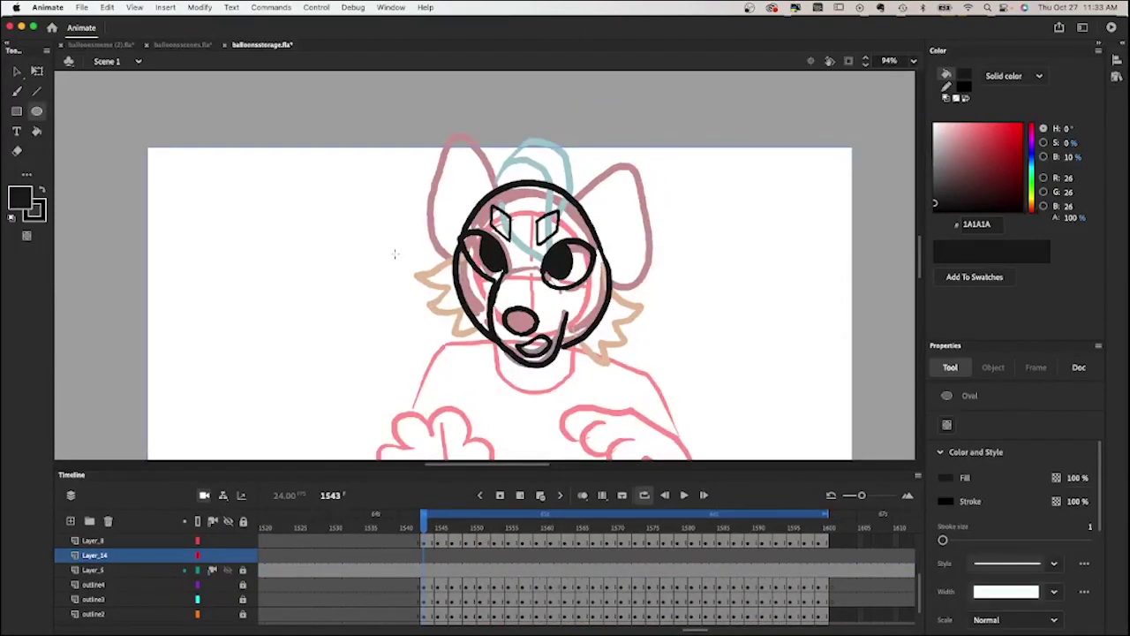
pyautogui.moveTo(253, 203); pyautogui.dragTo(408, 358)
pyautogui.press('b')
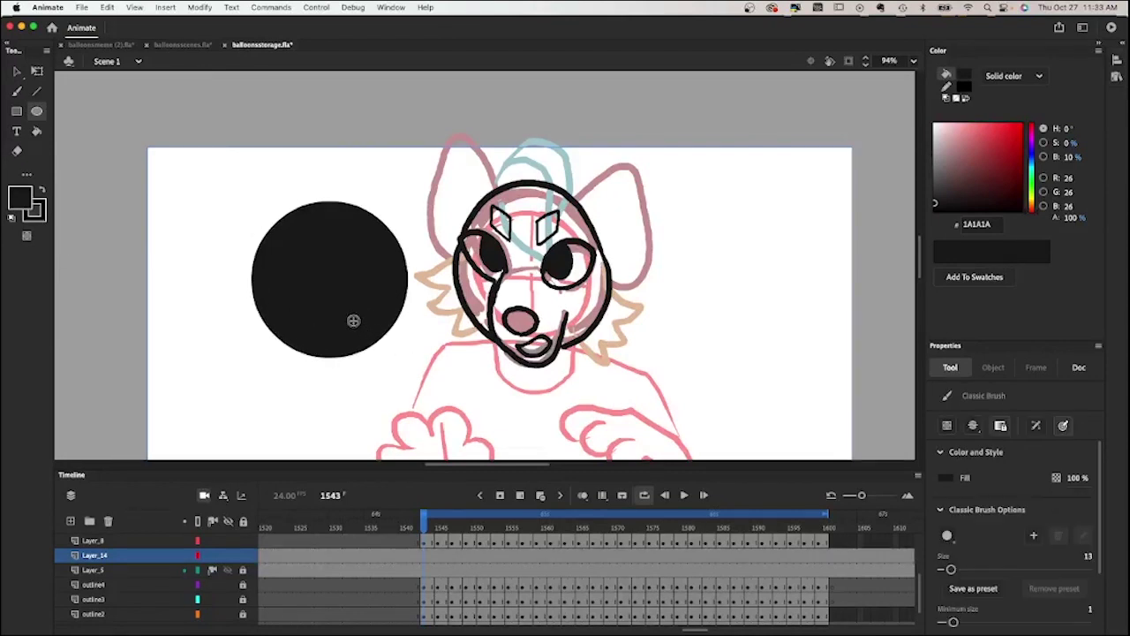
# Change the circle's fill to pink FFBCBC and delete its black outline.
pyautogui.press('v')
pyautogui.click(364, 313)
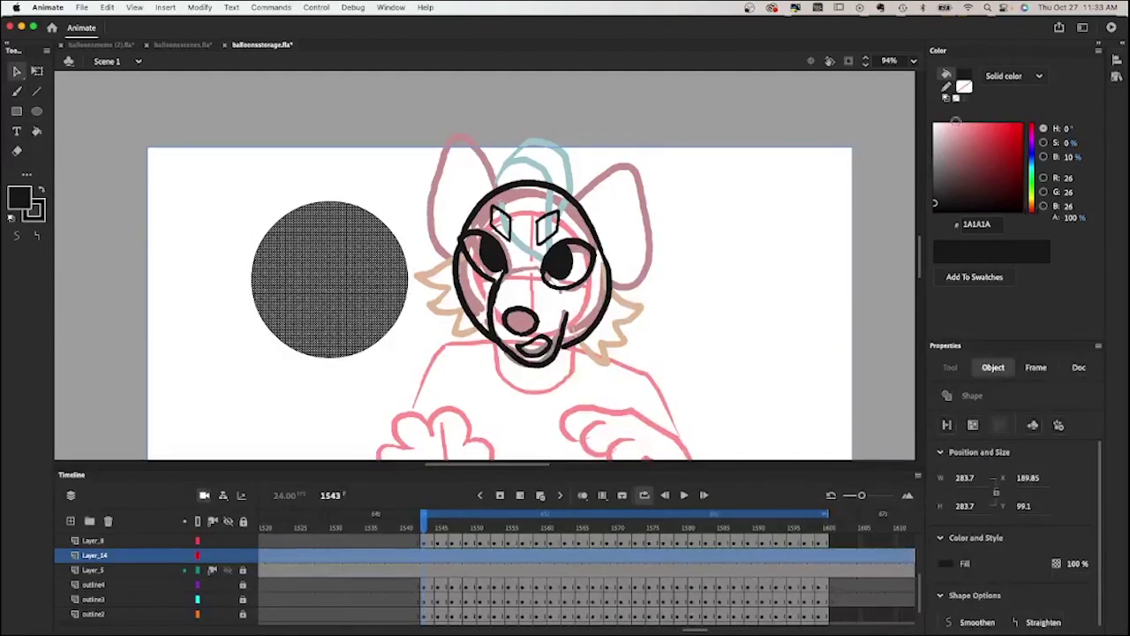
pyautogui.click(957, 122)
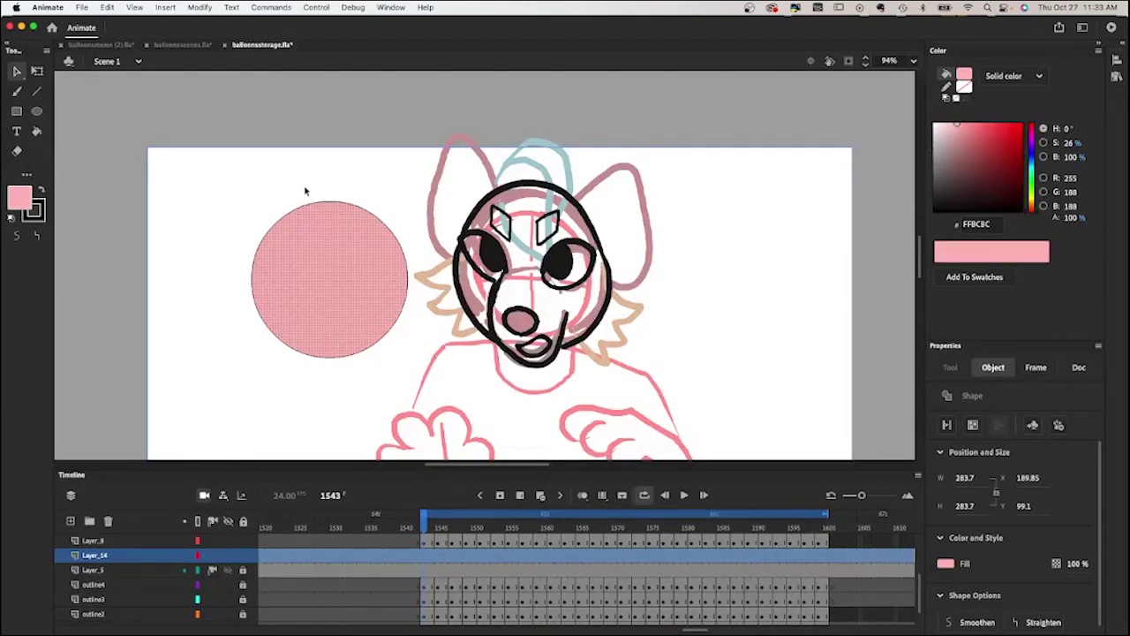
pyautogui.click(277, 219)
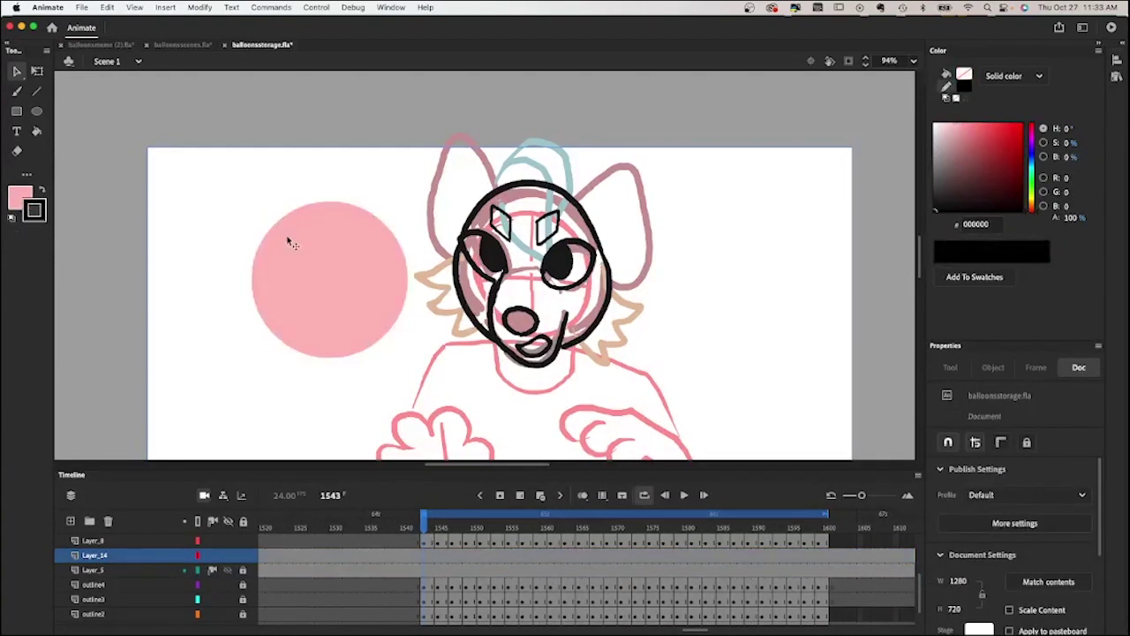
# Place the pink circle over the character's head at frame 1543 and align it with the head again at frame 1547.
pyautogui.click(308, 294)
pyautogui.moveTo(308, 294); pyautogui.dragTo(517, 291)
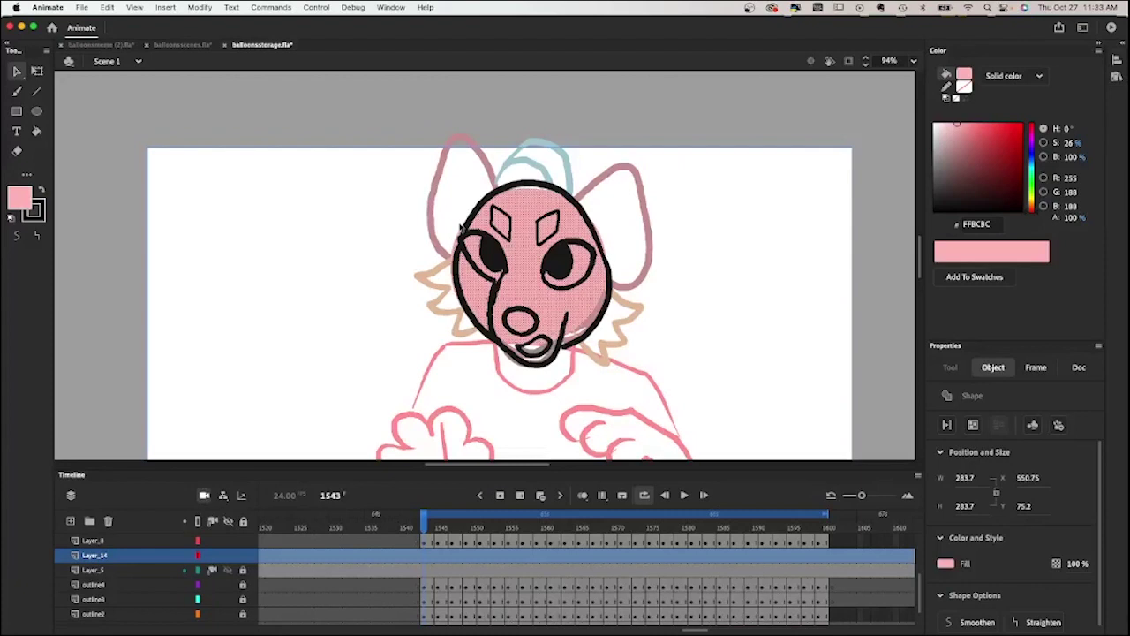
pyautogui.click(439, 527)
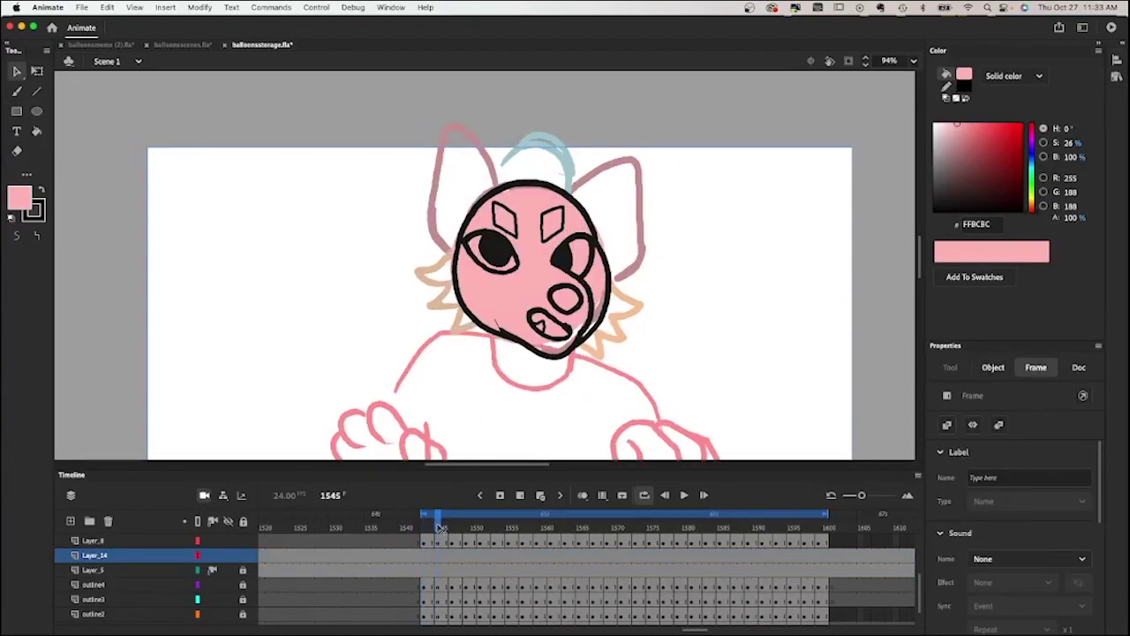
pyautogui.moveTo(441, 528); pyautogui.dragTo(452, 528)
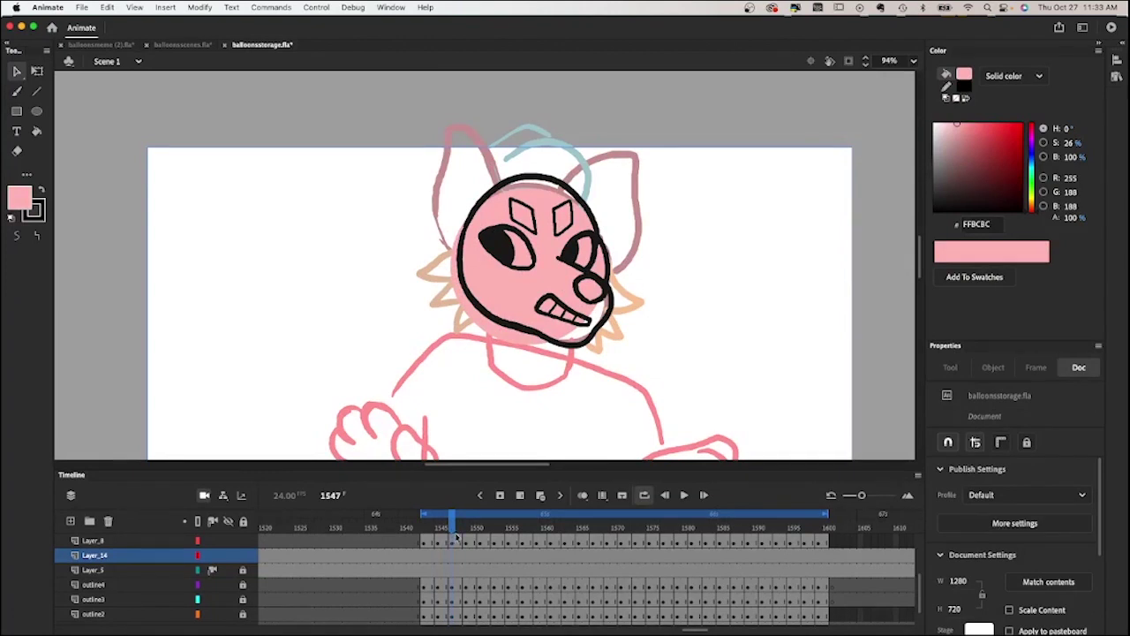
pyautogui.click(503, 304)
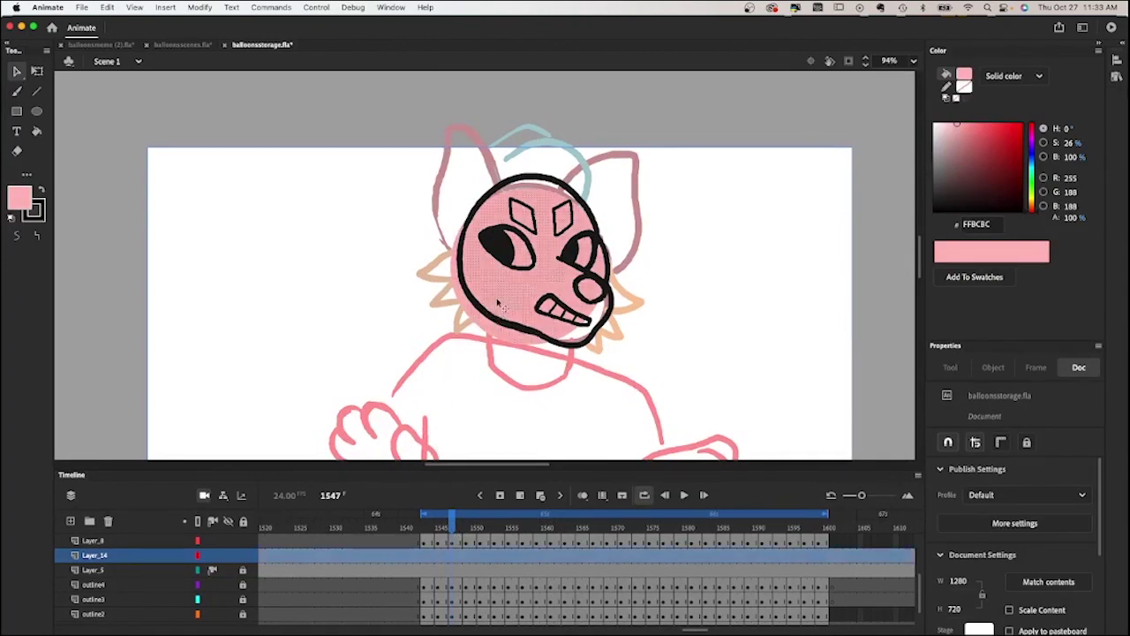
pyautogui.moveTo(503, 297); pyautogui.dragTo(509, 294)
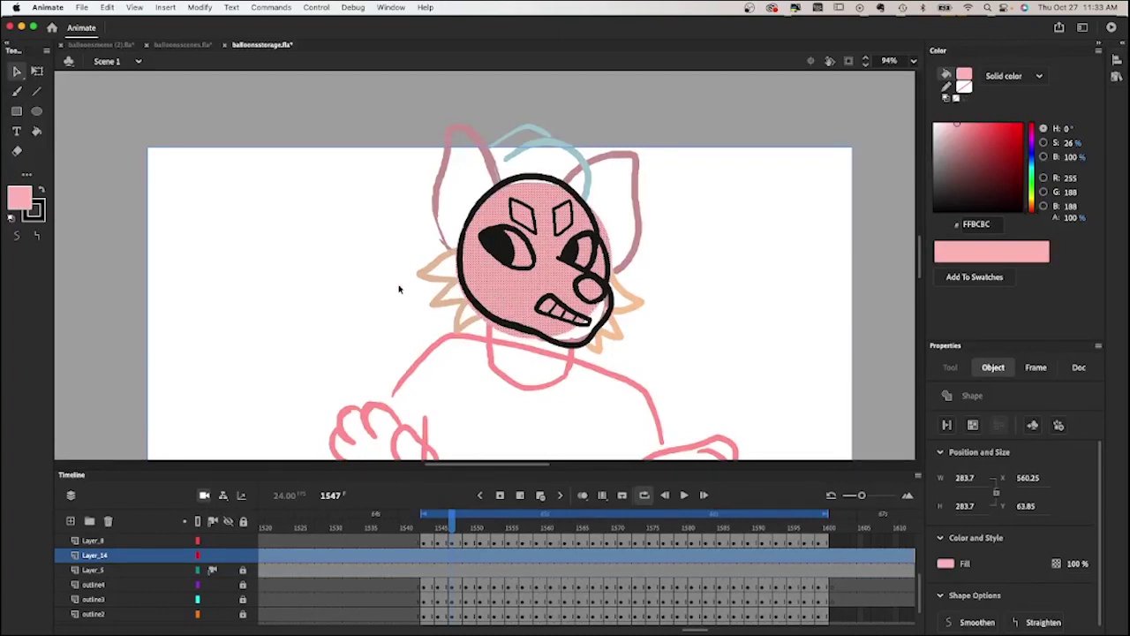
# Compare the head outlines at frames 1549, 1551 and 1553 with the pink circle, using the Free Transform tool's bounding box.
pyautogui.press('z')
pyautogui.moveTo(295, 115); pyautogui.dragTo(649, 399)
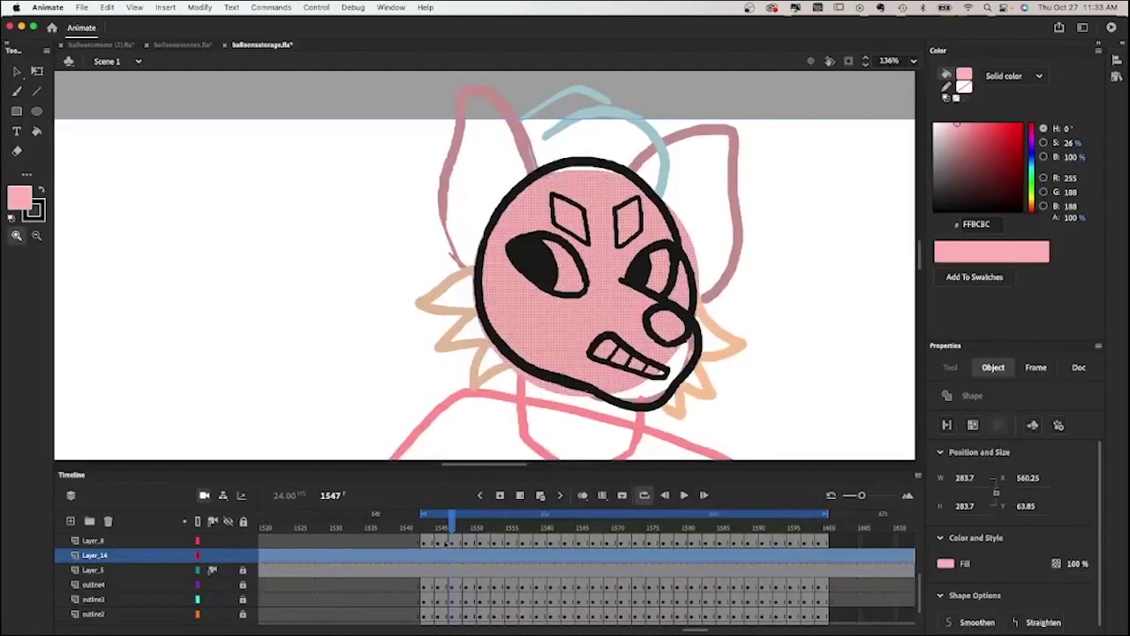
pyautogui.click(468, 556)
pyautogui.press('q')
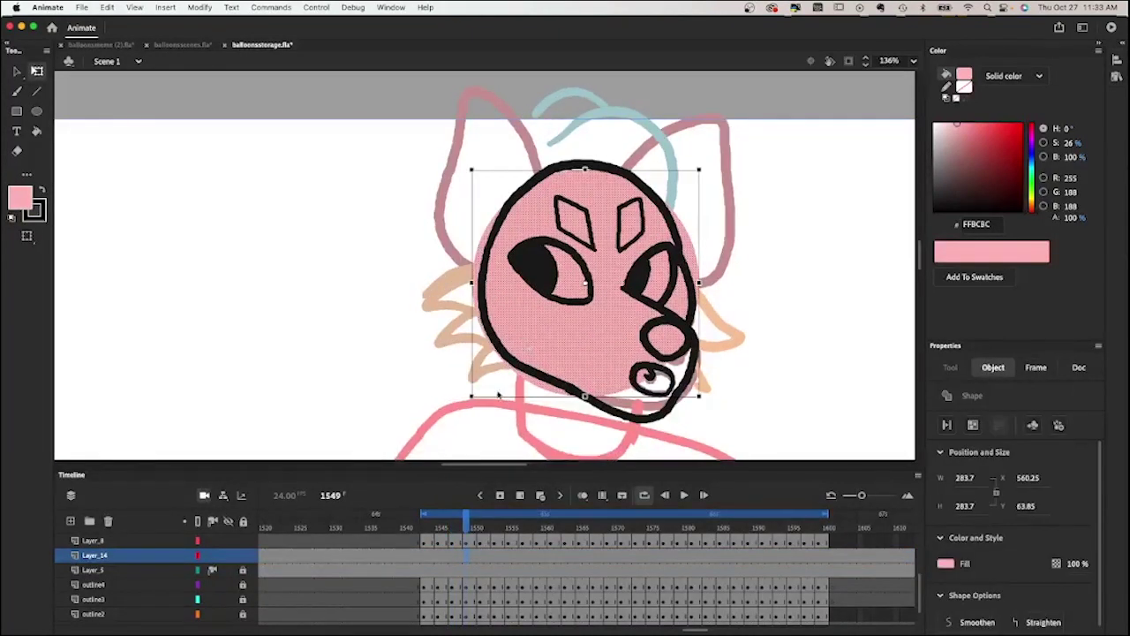
pyautogui.click(483, 556)
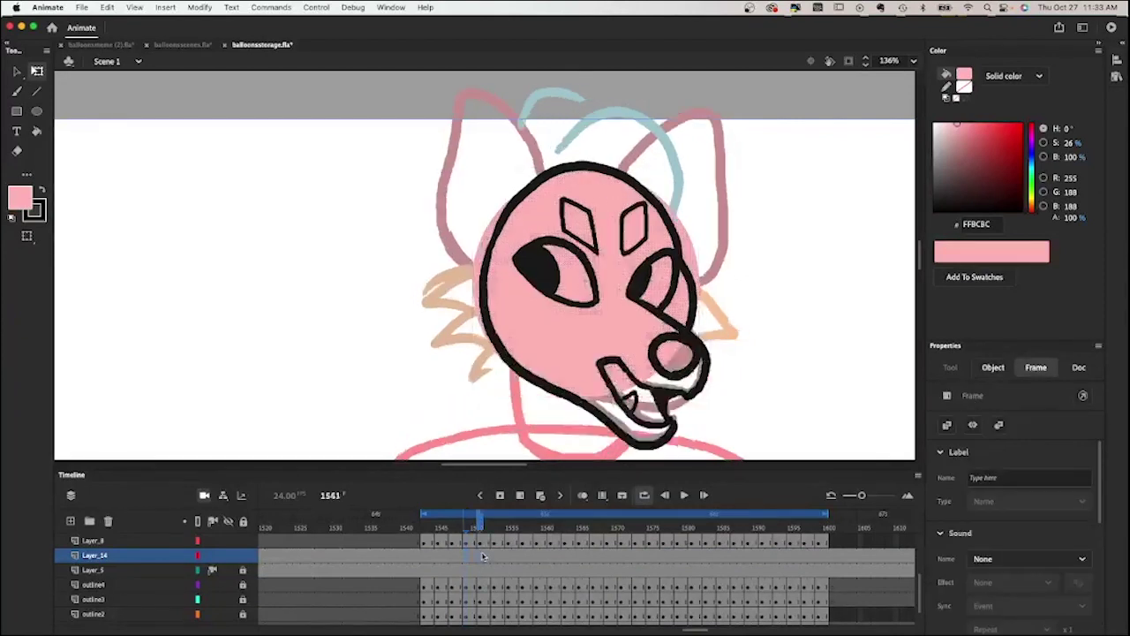
pyautogui.click(499, 557)
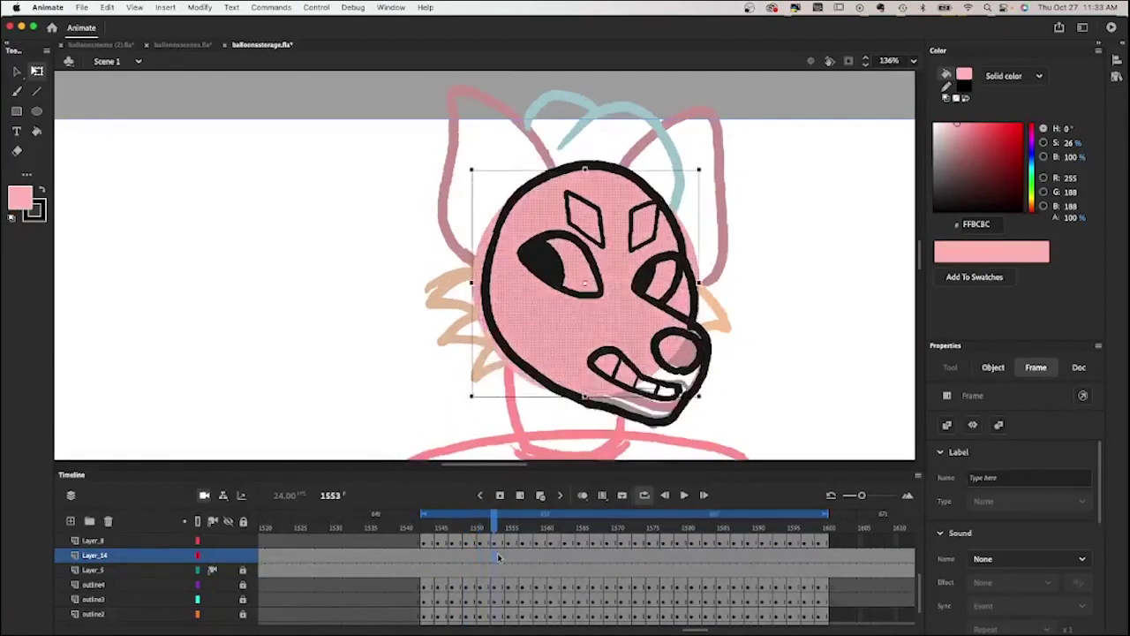
# Align the pink circle with the head outline at frame 1555.
pyautogui.click(510, 558)
pyautogui.click(556, 355)
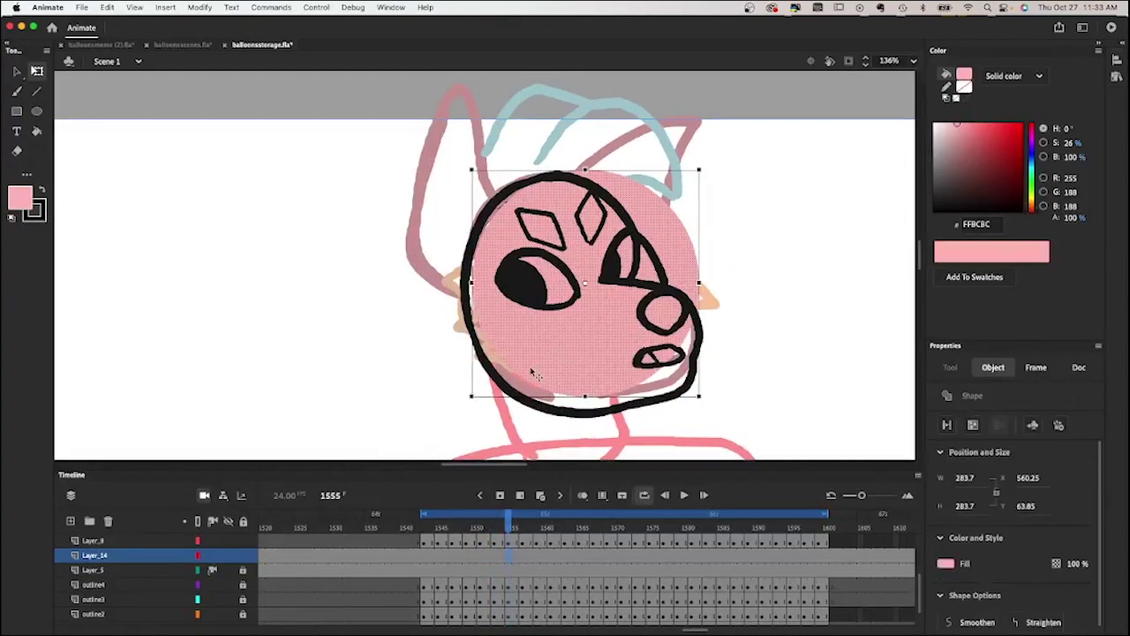
pyautogui.moveTo(556, 355); pyautogui.dragTo(533, 372)
pyautogui.press('Up')
pyautogui.press('Up')
pyautogui.press('Up')
pyautogui.press('Up')
pyautogui.press('Up')
pyautogui.press('Right')
pyautogui.press('Right')
pyautogui.press('Right')
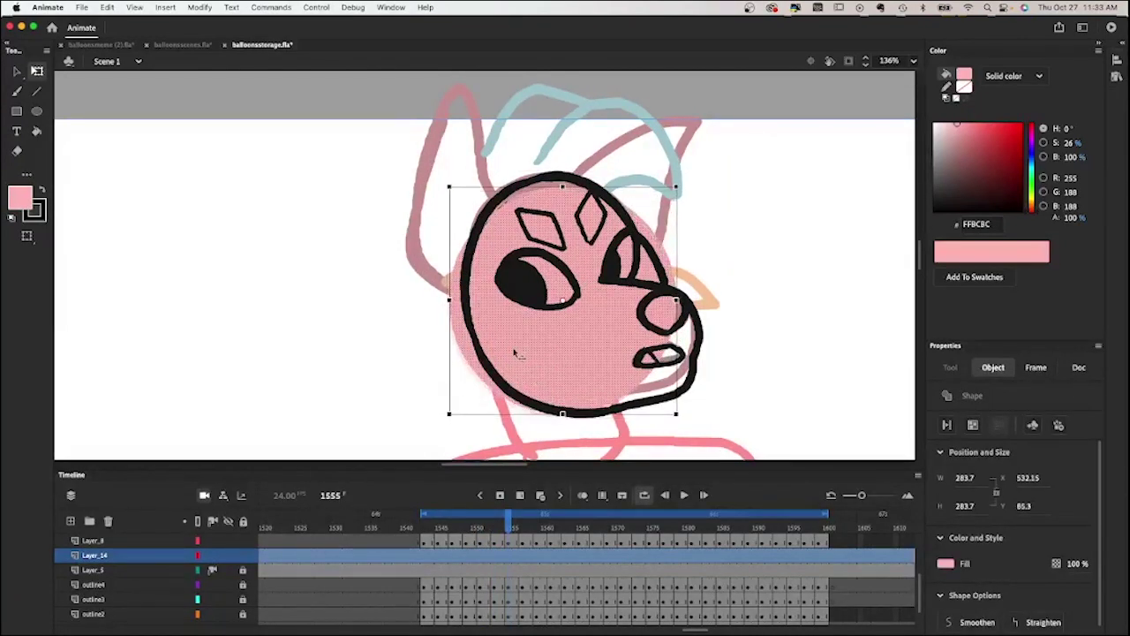
# Resize the Layer_8 head outline at frame 1555 to suit the circle, and align the circle with the head at frame 1557.
pyautogui.scroll(2, 453, 334)
pyautogui.click(510, 540)
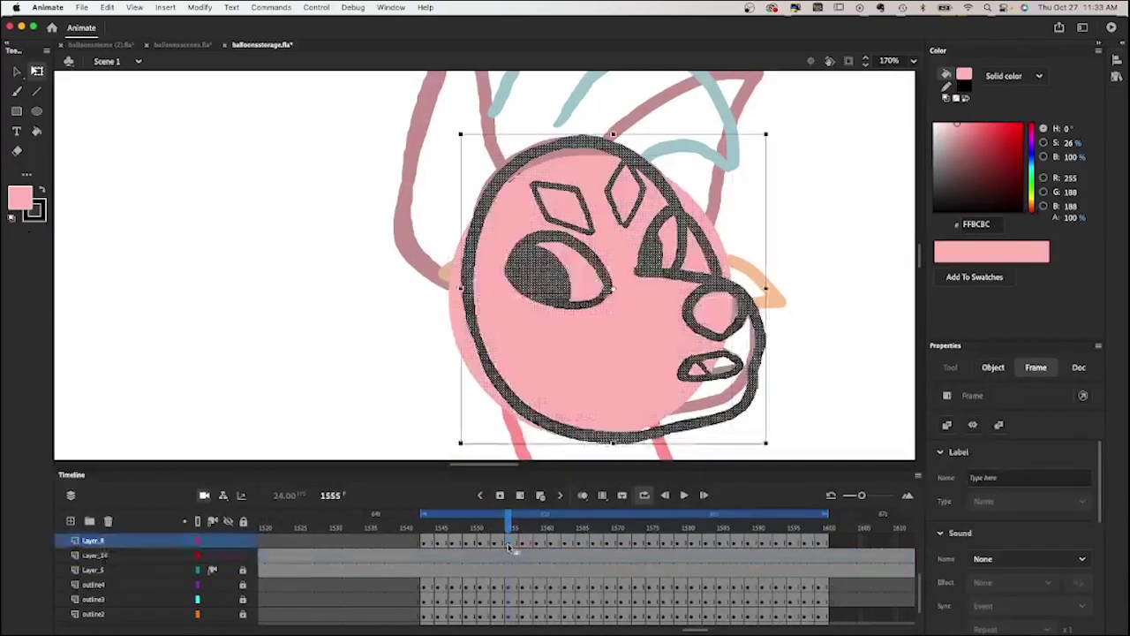
pyautogui.moveTo(457, 453); pyautogui.dragTo(452, 454)
pyautogui.press('.')
pyautogui.press('.')
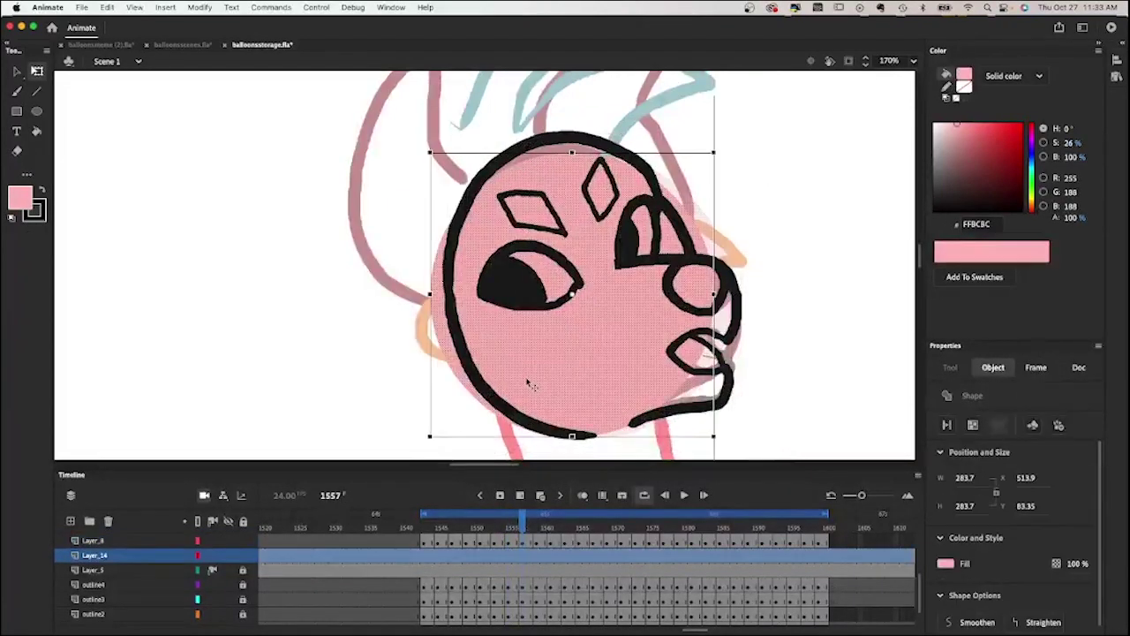
# Fit the Layer_8 head outlines at frames 1559 and 1561 to the size of the pink circle.
pyautogui.press('.')
pyautogui.press('.')
pyautogui.press('.')
pyautogui.press('.')
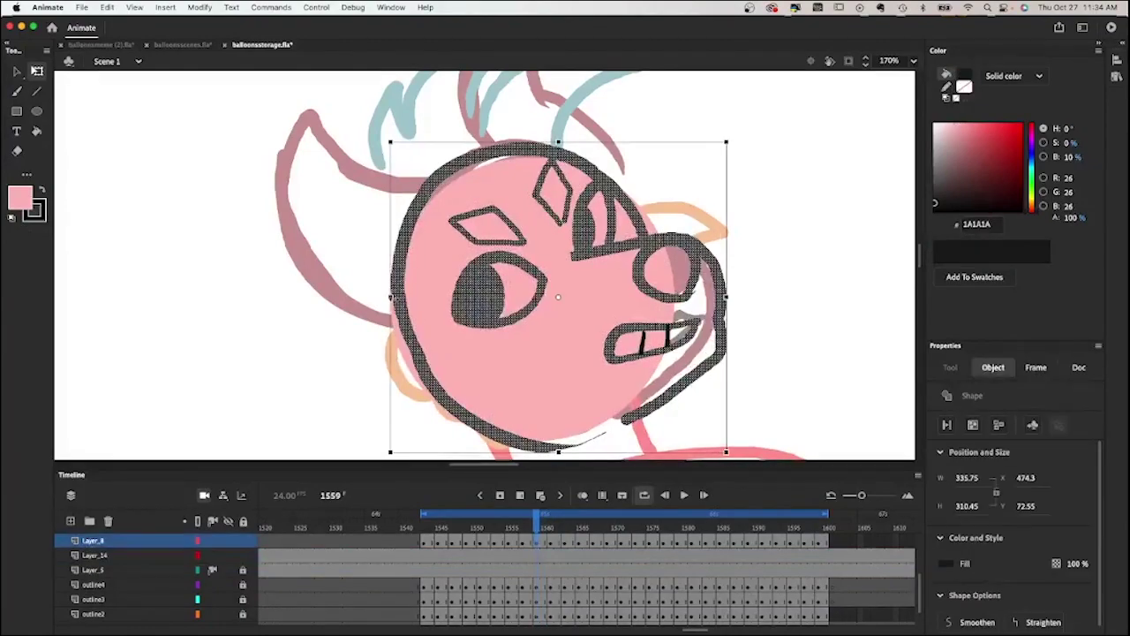
pyautogui.click(477, 395)
pyautogui.scroll(2, 478, 395)
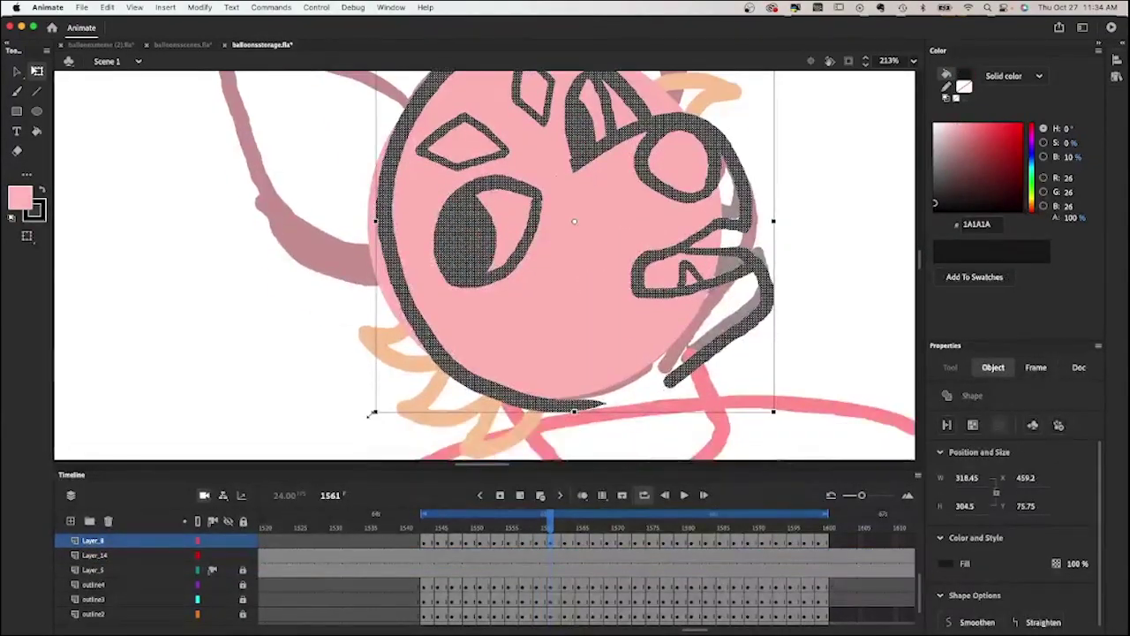
# Match the Layer_8 head outlines at frames 1563 and 1565 to the pink circle.
pyautogui.click(567, 557)
pyautogui.click(567, 540)
pyautogui.press('.')
pyautogui.press('.')
pyautogui.scroll(-2, 402, 369)
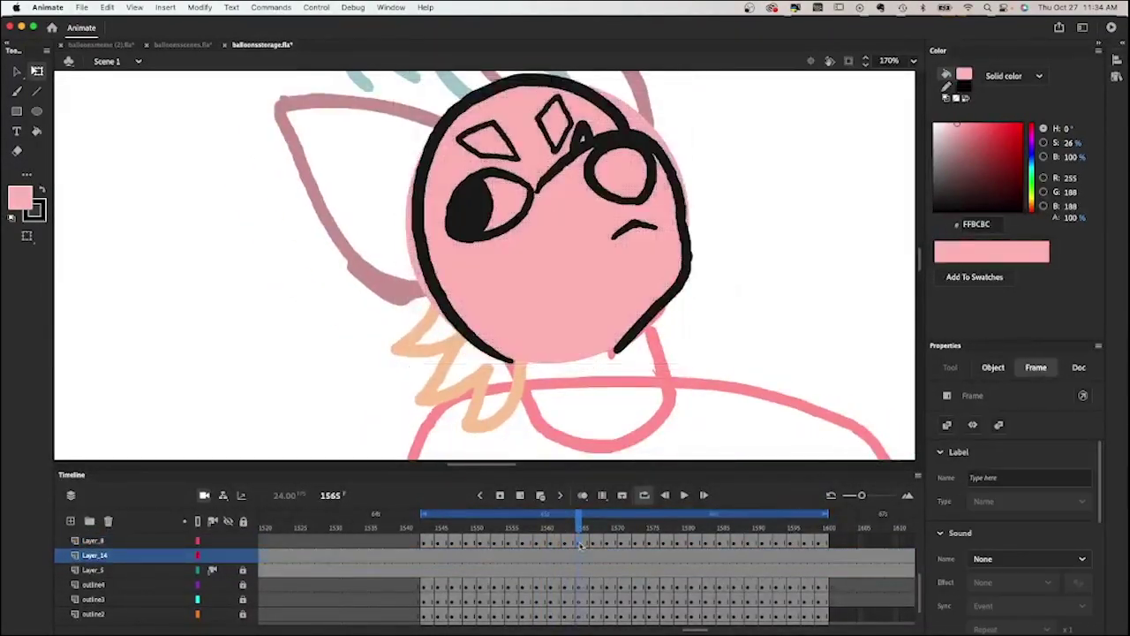
# Align the circle with the head at frame 1567 and scale the Layer_8 outline to about 292 by 302 px.
pyautogui.press('.')
pyautogui.press('.')
pyautogui.click(535, 282)
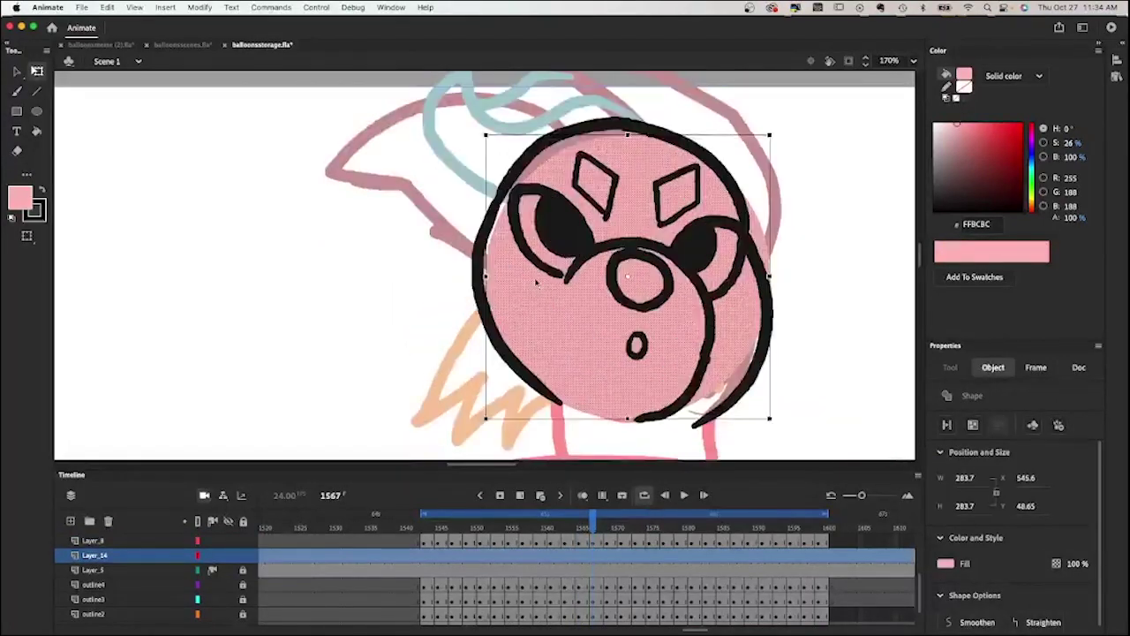
pyautogui.click(591, 540)
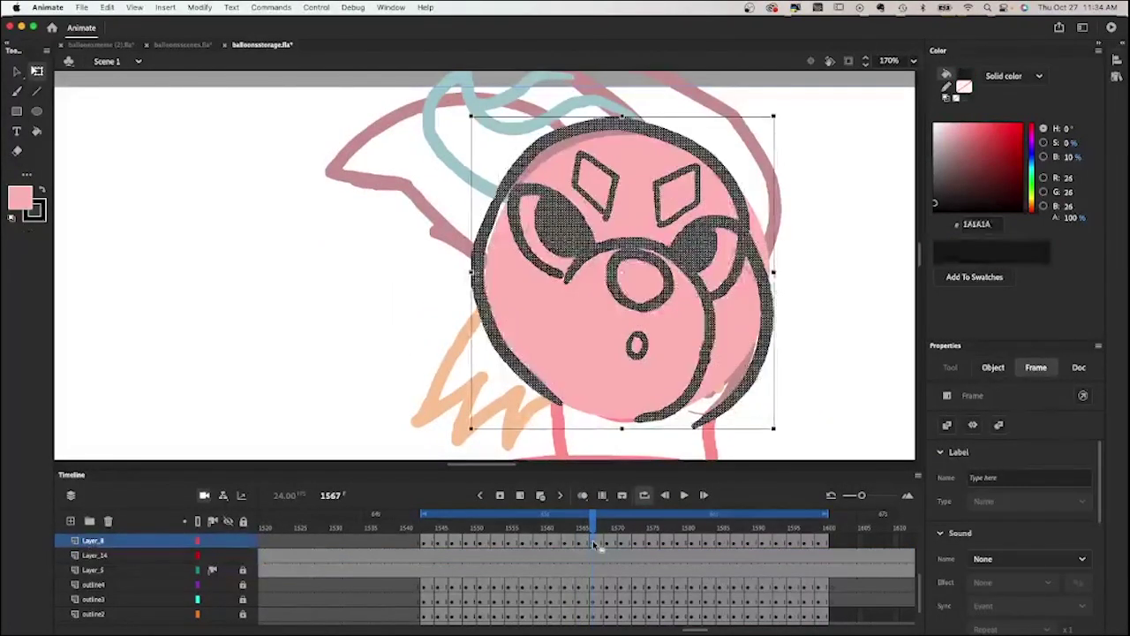
pyautogui.click(503, 347)
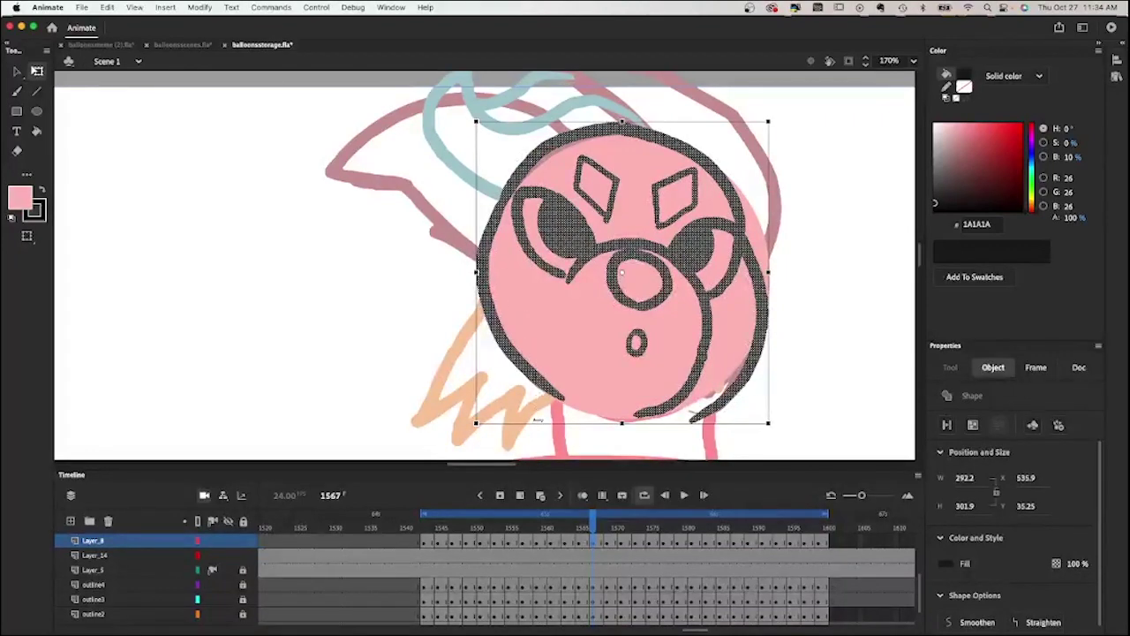
# Align the circle with the head at frame 1569 and scale the Layer_8 outline to about 289 by 317 px.
pyautogui.click(608, 557)
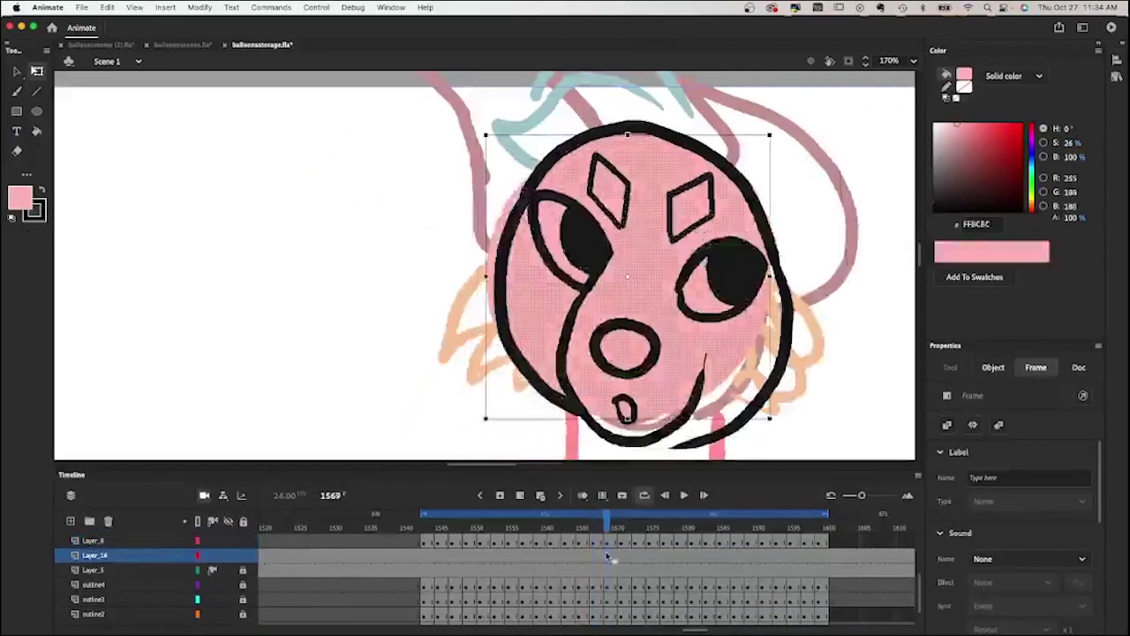
pyautogui.click(612, 547)
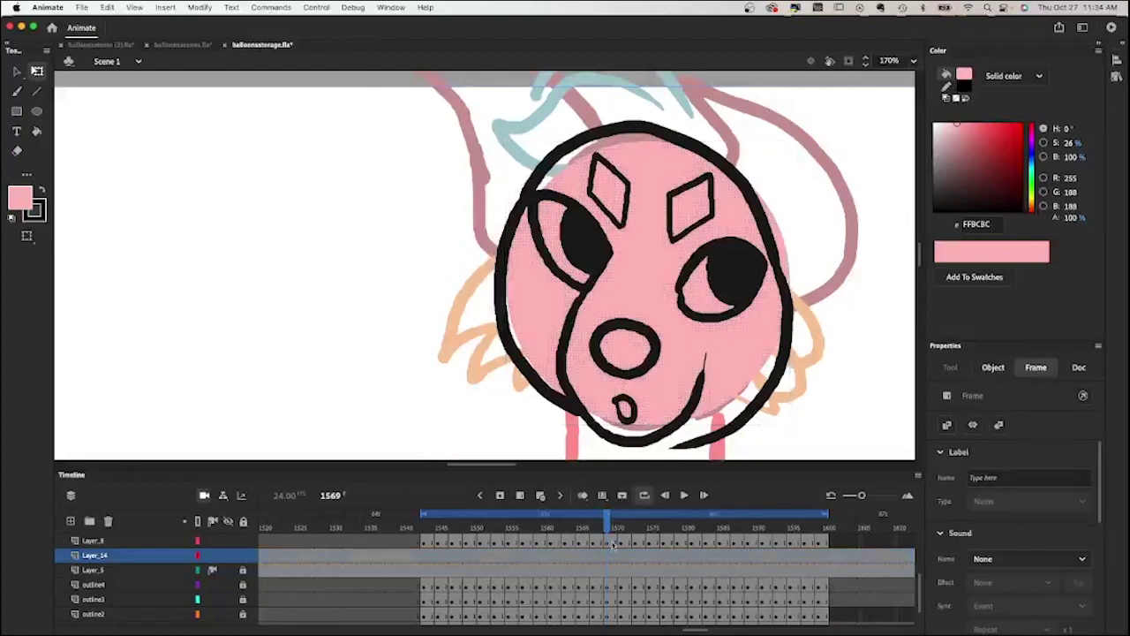
pyautogui.click(616, 542)
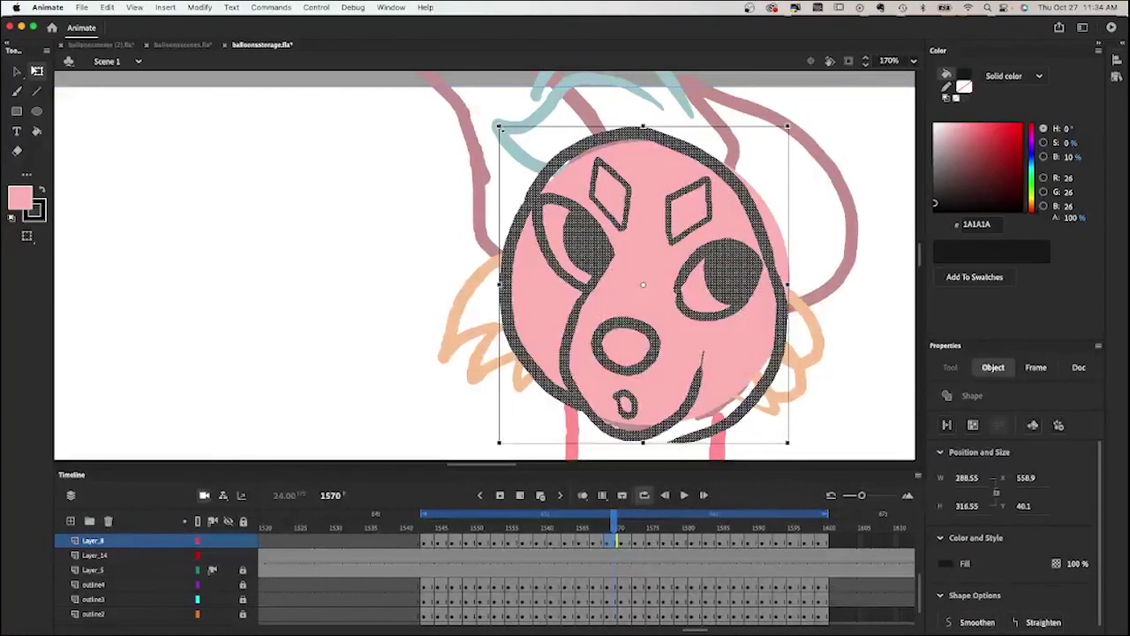
# Align the circle with the head at frame 1572 and scale the Layer_8 outline at frame 1571 to about 282 by 332 px.
pyautogui.click(630, 557)
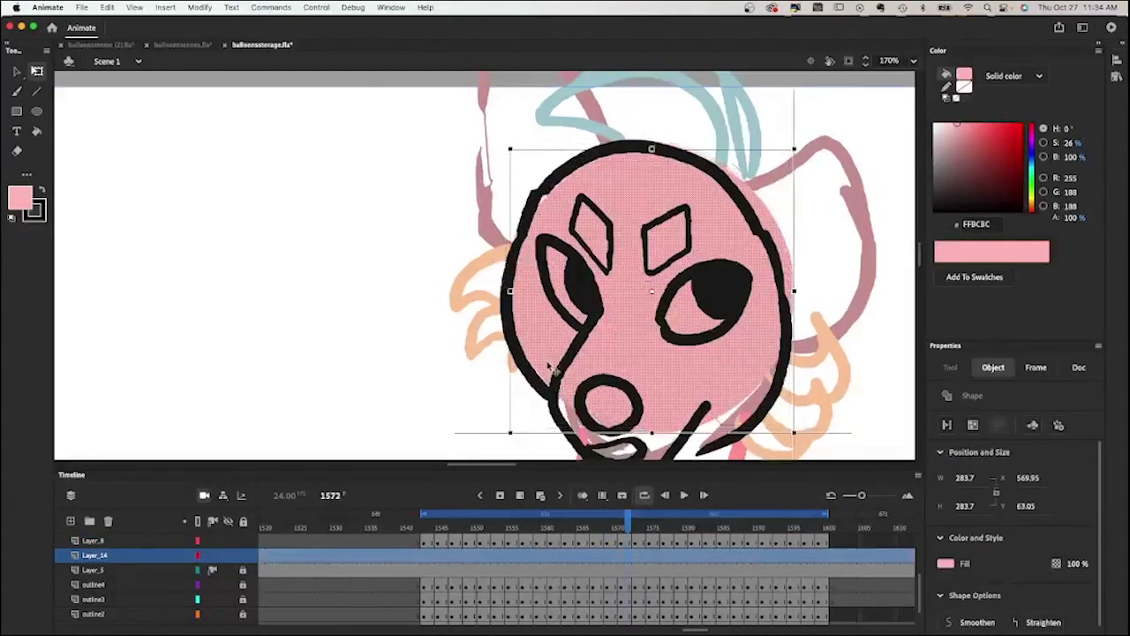
pyautogui.click(550, 369)
pyautogui.press('.')
pyautogui.press(',')
pyautogui.press(',')
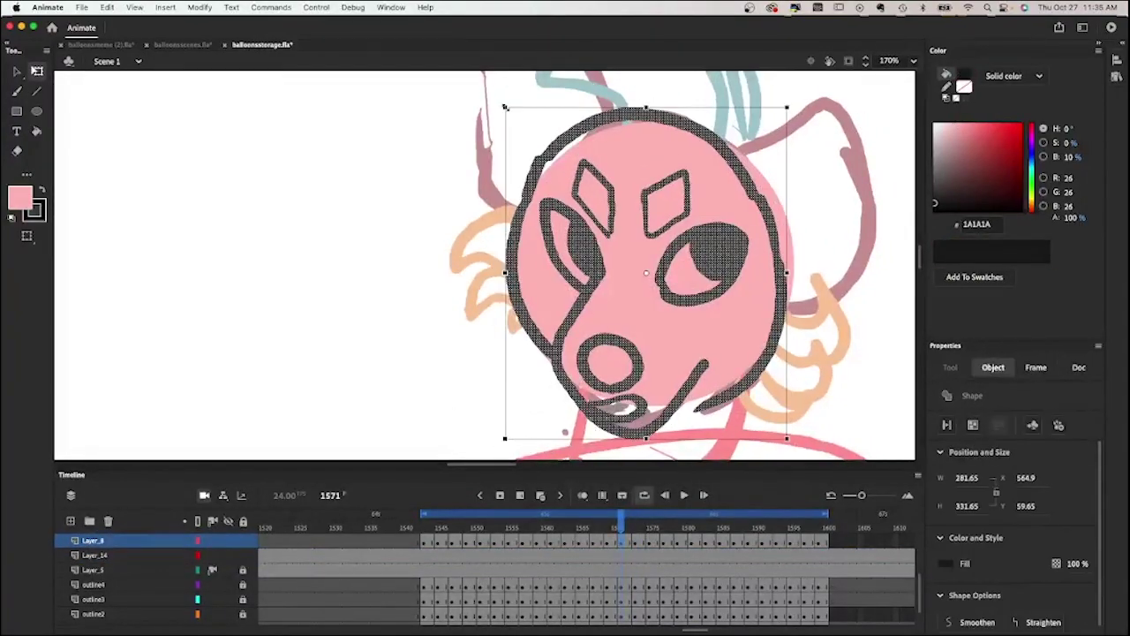
# Match the remaining head outlines to the pink circle, going through the frames up to 1599.
pyautogui.press('.')
pyautogui.press('.')
pyautogui.press('.')
pyautogui.press('.')
pyautogui.press('.')
pyautogui.press('.')
pyautogui.press('.')
pyautogui.press('.')
pyautogui.click(679, 557)
pyautogui.press('.')
pyautogui.press('.')
pyautogui.press('.')
pyautogui.press('.')
pyautogui.press('.')
pyautogui.press('.')
pyautogui.press('.')
pyautogui.press('.')
pyautogui.press('.')
pyautogui.press('.')
pyautogui.press('.')
pyautogui.press('.')
pyautogui.press('.')
pyautogui.press('.')
pyautogui.press('.')
pyautogui.press('.')
pyautogui.press('.')
pyautogui.press('.')
pyautogui.press('.')
pyautogui.press('.')
# Hide the circle layer Layer_14 and play back the animation to check the head's size across the frames.
pyautogui.click(399, 384)
pyautogui.scroll(-3, 399, 384)
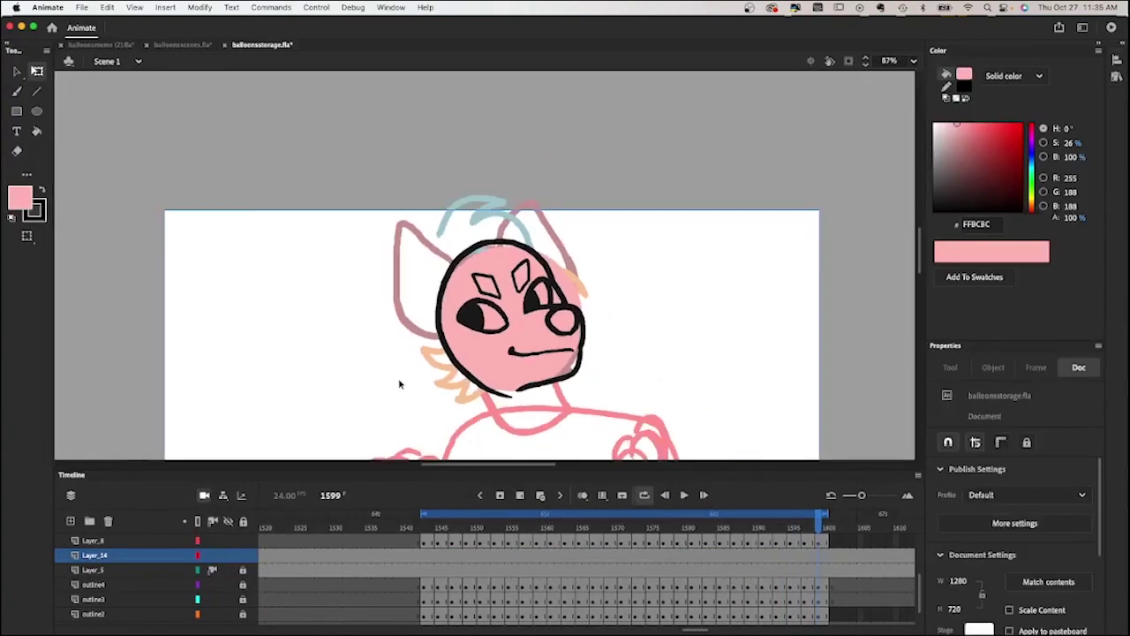
pyautogui.scroll(-2, 399, 384)
pyautogui.press('Return')
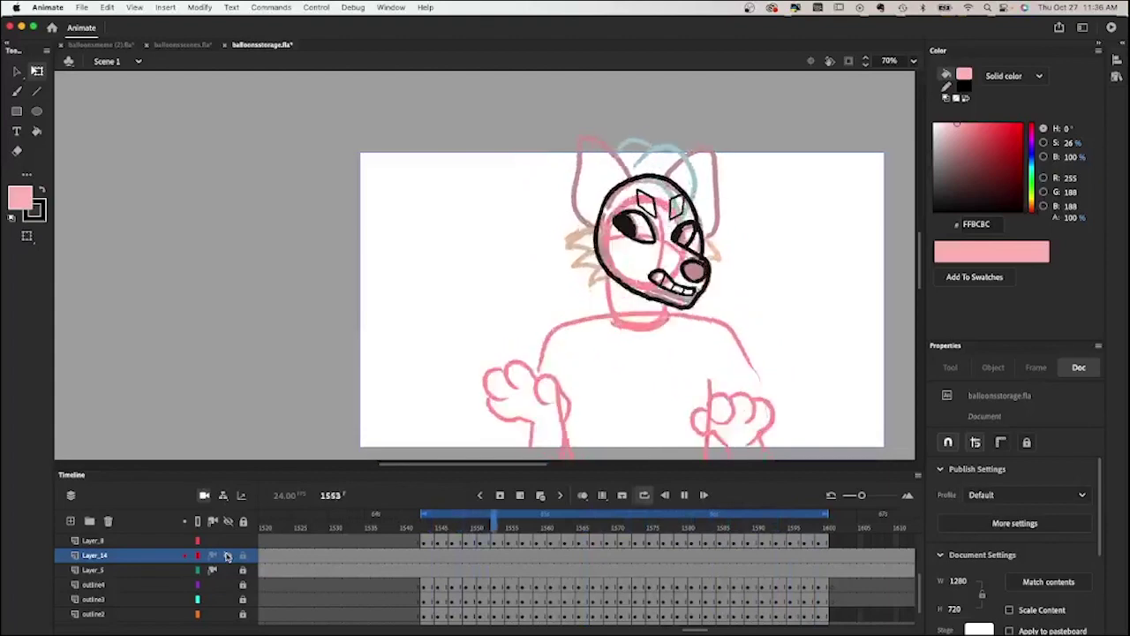
# Convert Layer_7 from frame 1543 to 1600 to frame-by-frame animation with a keyframe every second frame.
pyautogui.scroll(3, 453, 545)
pyautogui.click(428, 570)
pyautogui.rightClick(427, 570)
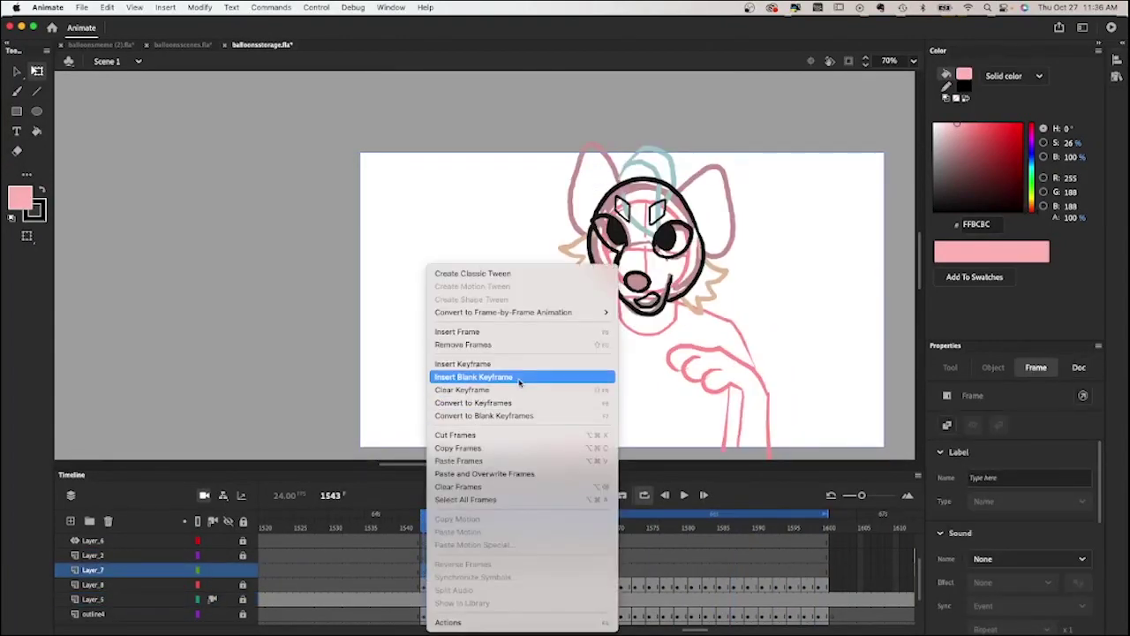
pyautogui.moveTo(529, 313)
pyautogui.click(695, 329)
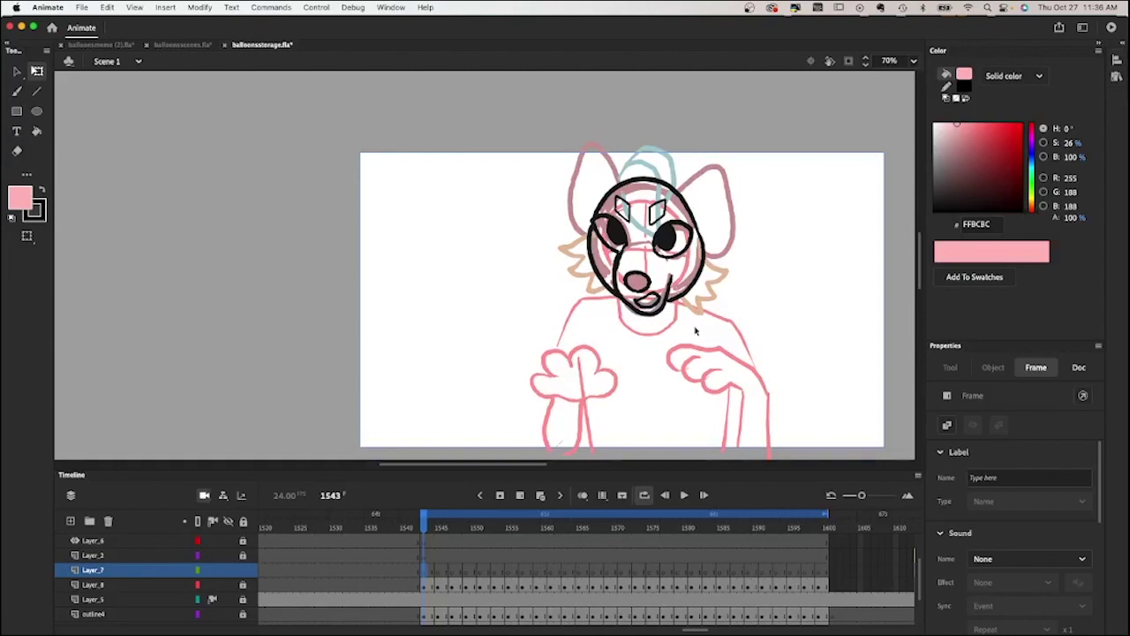
# Outline the left ear on Layer_7 at frame 1543 with the Classic Brush in red FF0000 at size 15.
pyautogui.press('b')
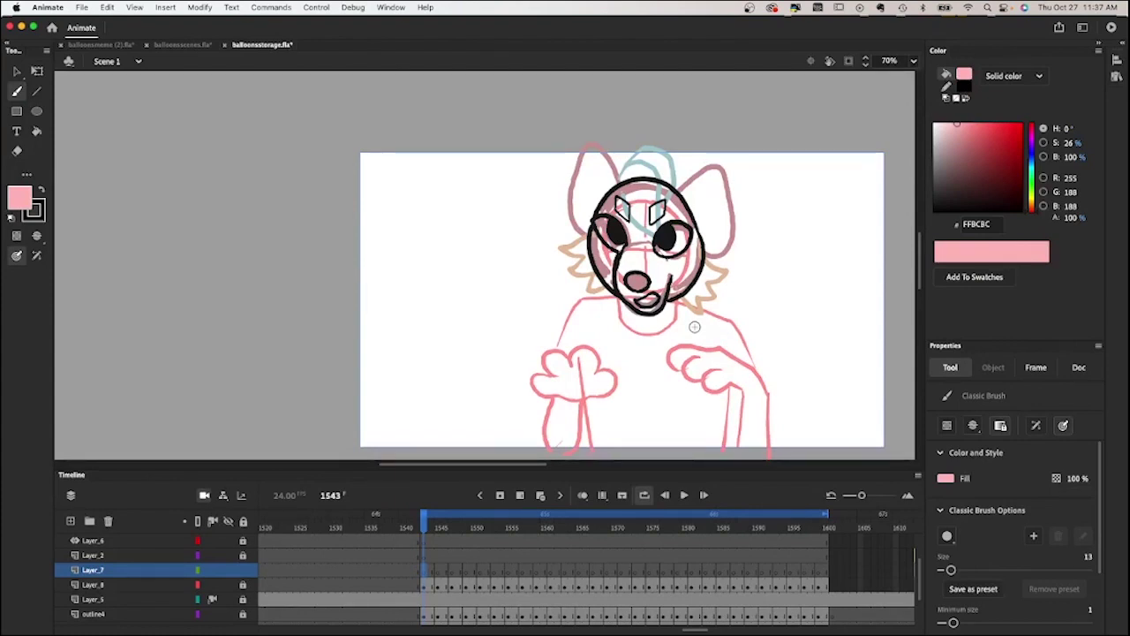
pyautogui.moveTo(975, 147); pyautogui.dragTo(1039, 112)
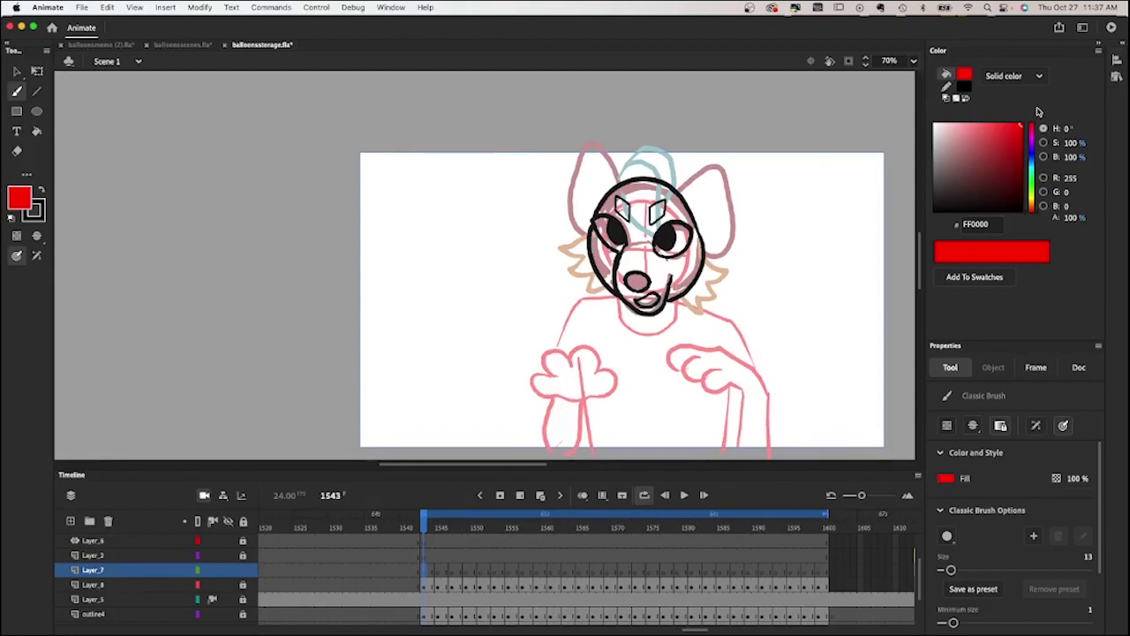
pyautogui.moveTo(620, 186)
pyautogui.mouseDown()
pyautogui.moveTo(579, 143)
pyautogui.moveTo(561, 218)
pyautogui.moveTo(588, 240)
pyautogui.mouseUp()
# Outline the right ear in red at frame 1543, undoing and redrawing the stroke until its shape fits.
pyautogui.moveTo(675, 193)
pyautogui.mouseDown()
pyautogui.moveTo(702, 150)
pyautogui.moveTo(737, 238)
pyautogui.moveTo(706, 257)
pyautogui.mouseUp()
pyautogui.press('super+z')
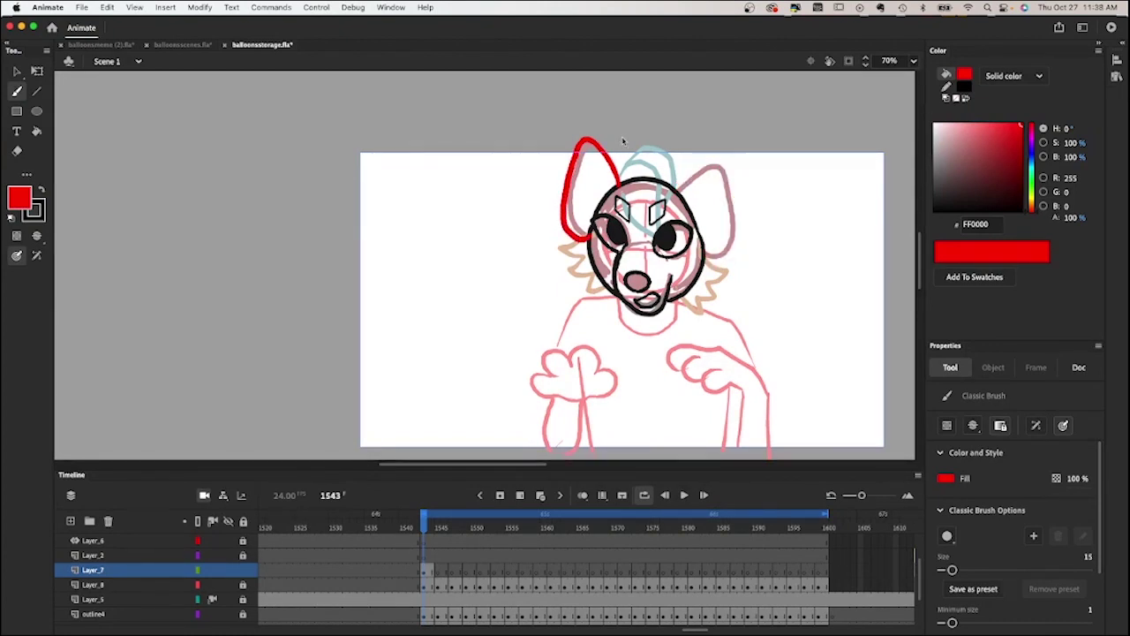
pyautogui.moveTo(675, 194)
pyautogui.mouseDown()
pyautogui.moveTo(731, 190)
pyautogui.moveTo(706, 258)
pyautogui.mouseUp()
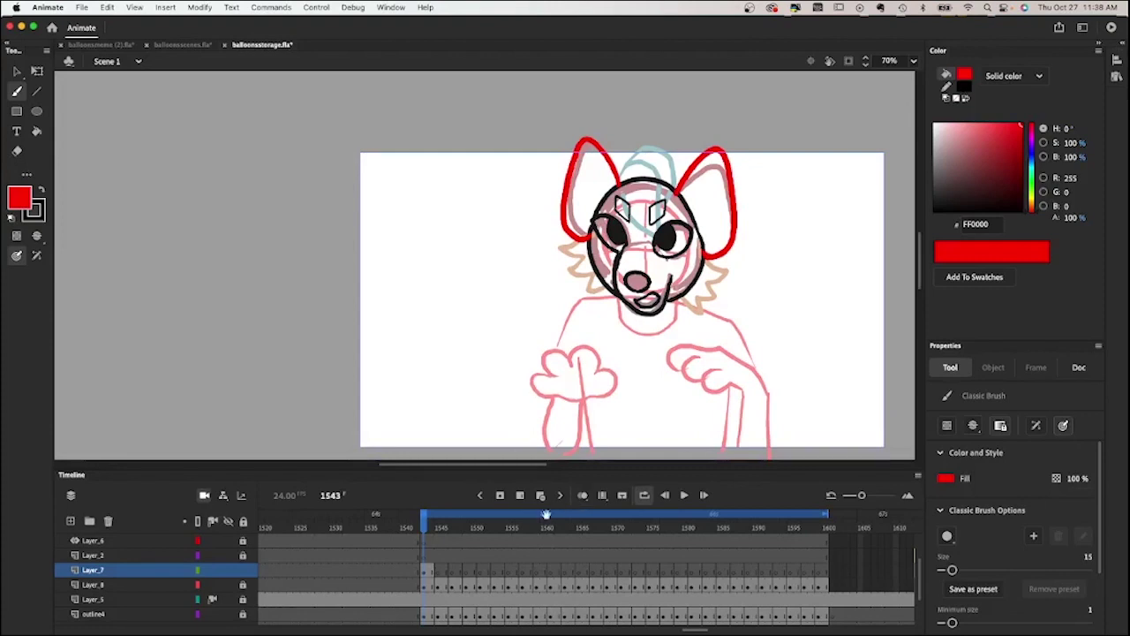
pyautogui.press('super+z')
pyautogui.moveTo(675, 188)
pyautogui.mouseDown()
pyautogui.moveTo(729, 175)
pyautogui.moveTo(704, 261)
pyautogui.mouseUp()
# Turn on onion skinning and compare frames 1543 and 1545, ending on frame 1545 of Layer_7.
pyautogui.press('.')
pyautogui.press('.')
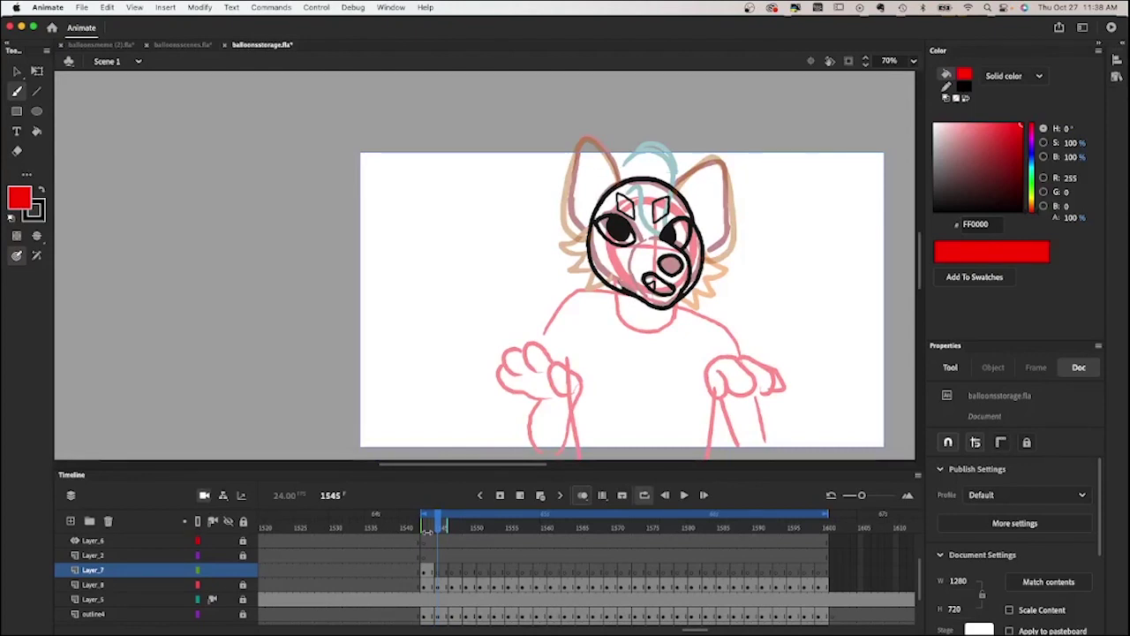
pyautogui.press(',')
pyautogui.press('.')
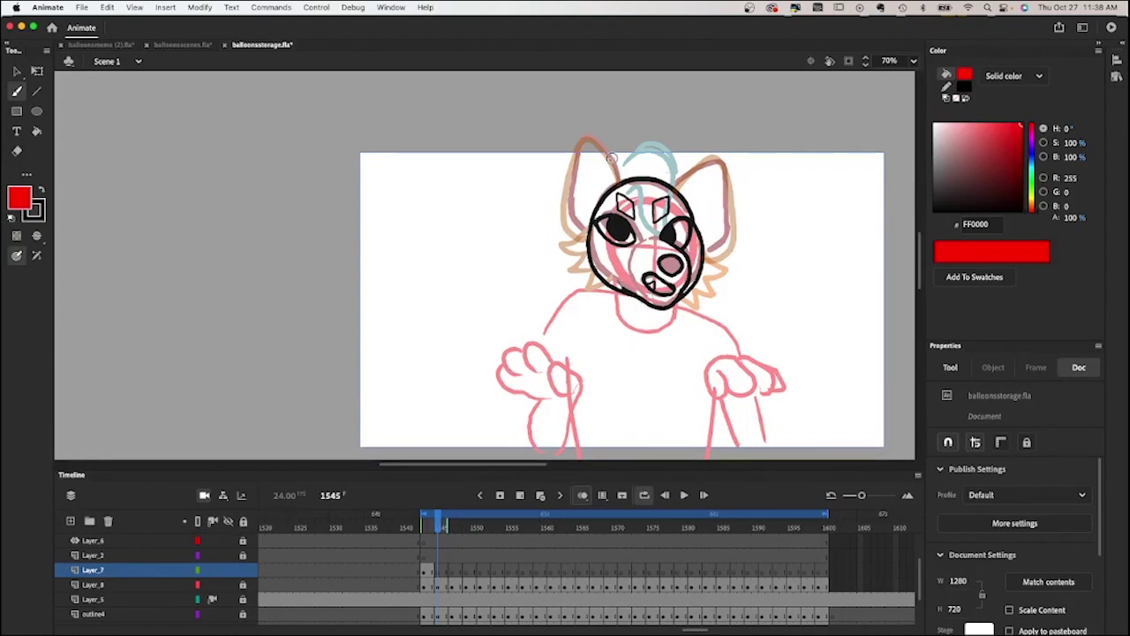
pyautogui.press(',')
pyautogui.press('.')
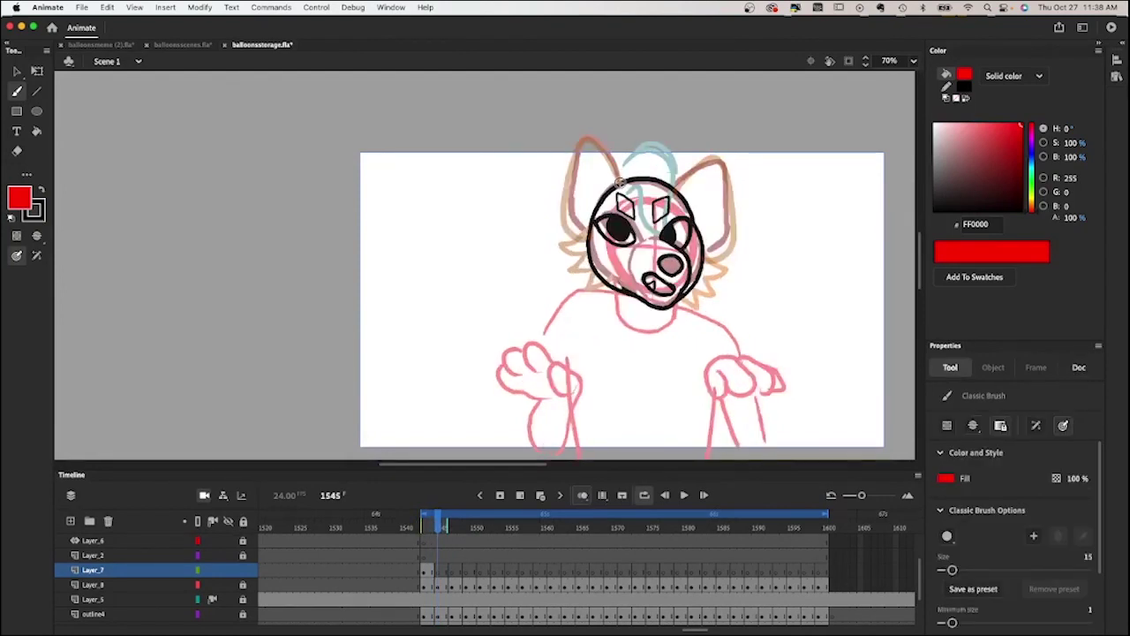
# Outline both ears in red on Layer_7 at frame 1545, following the sketch beneath.
pyautogui.press('super+z')
pyautogui.press(',')
pyautogui.press('.')
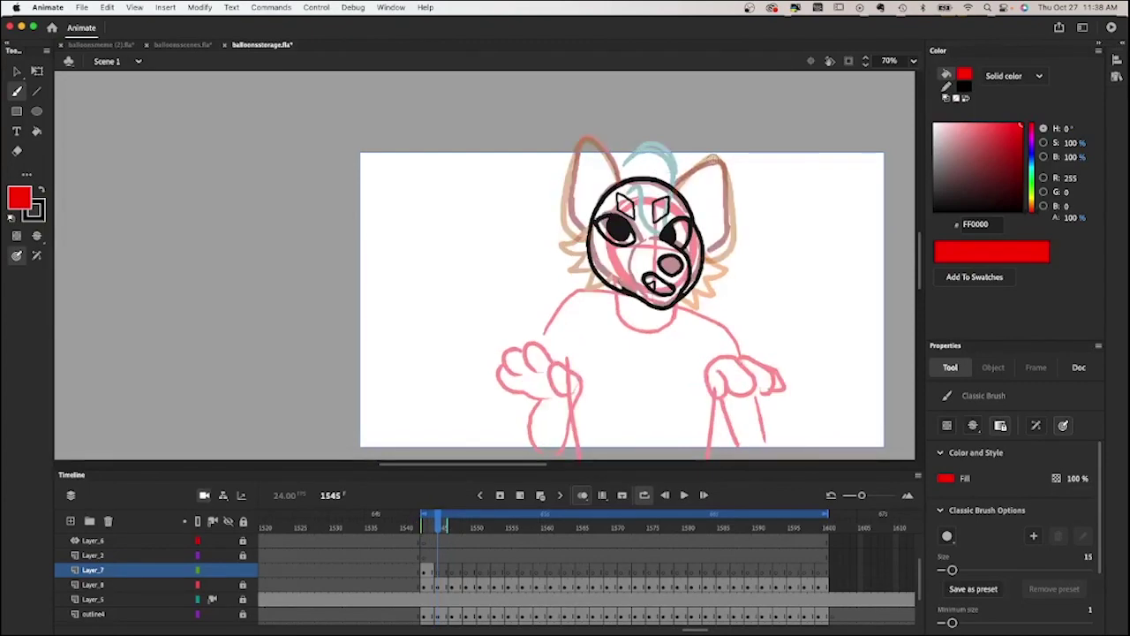
pyautogui.moveTo(673, 182)
pyautogui.mouseDown()
pyautogui.moveTo(719, 159)
pyautogui.moveTo(730, 229)
pyautogui.moveTo(699, 231)
pyautogui.mouseUp()
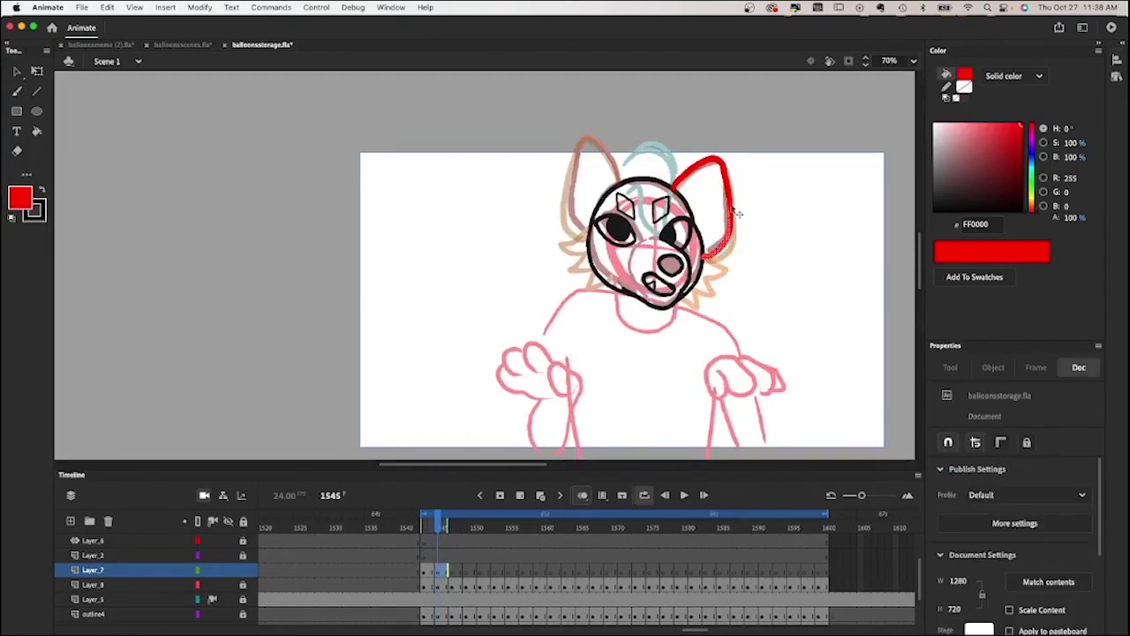
pyautogui.moveTo(628, 196)
pyautogui.mouseDown()
pyautogui.moveTo(585, 140)
pyautogui.moveTo(561, 240)
pyautogui.mouseUp()
# Outline both ears in red at frame 1547, undoing and redrawing the right ear to refine its shape.
pyautogui.press('.')
pyautogui.press('.')
pyautogui.moveTo(616, 182)
pyautogui.mouseDown()
pyautogui.moveTo(584, 136)
pyautogui.moveTo(561, 238)
pyautogui.mouseUp()
pyautogui.moveTo(664, 186)
pyautogui.mouseDown()
pyautogui.moveTo(725, 167)
pyautogui.moveTo(728, 231)
pyautogui.moveTo(701, 249)
pyautogui.mouseUp()
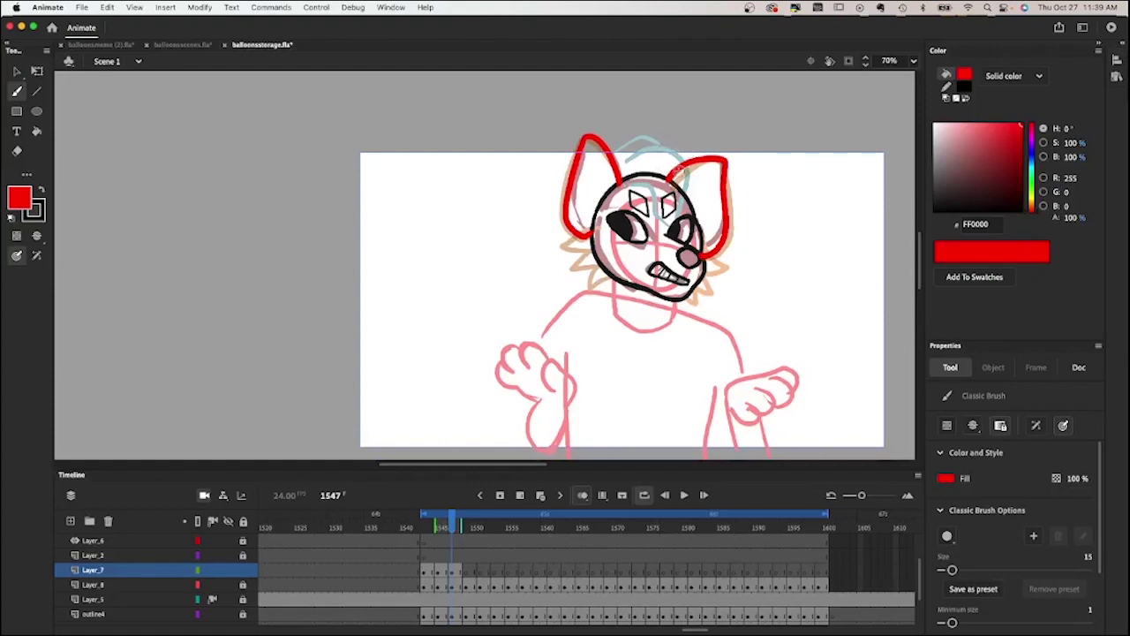
pyautogui.press('super+z')
pyautogui.moveTo(669, 181); pyautogui.dragTo(698, 161)
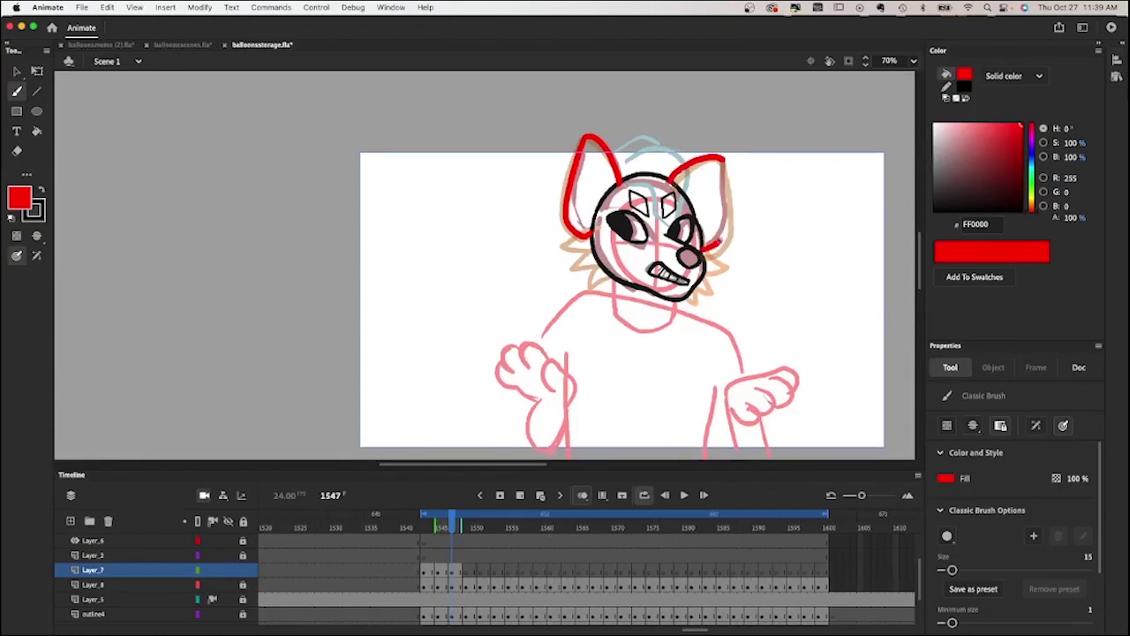
pyautogui.moveTo(729, 209); pyautogui.dragTo(722, 164)
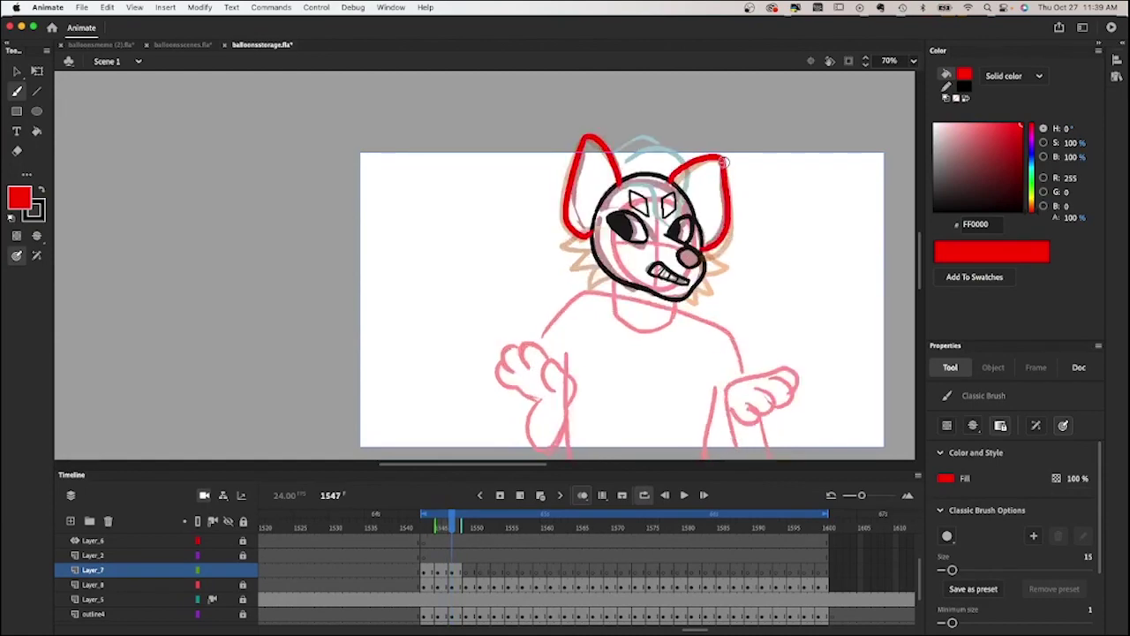
# Outline both ears in red at frame 1549, checking them against frame 1547.
pyautogui.press('.')
pyautogui.press('.')
pyautogui.press(',')
pyautogui.press(',')
pyautogui.press('.')
pyautogui.press('.')
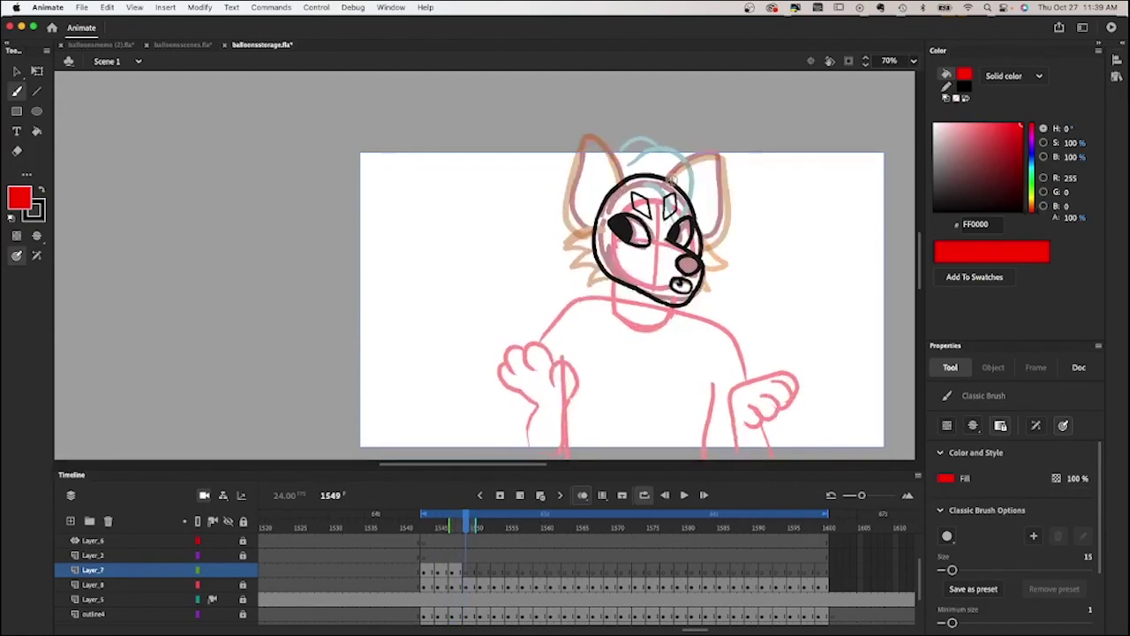
pyautogui.moveTo(664, 180); pyautogui.dragTo(709, 244)
pyautogui.scroll(-2, 177, 574)
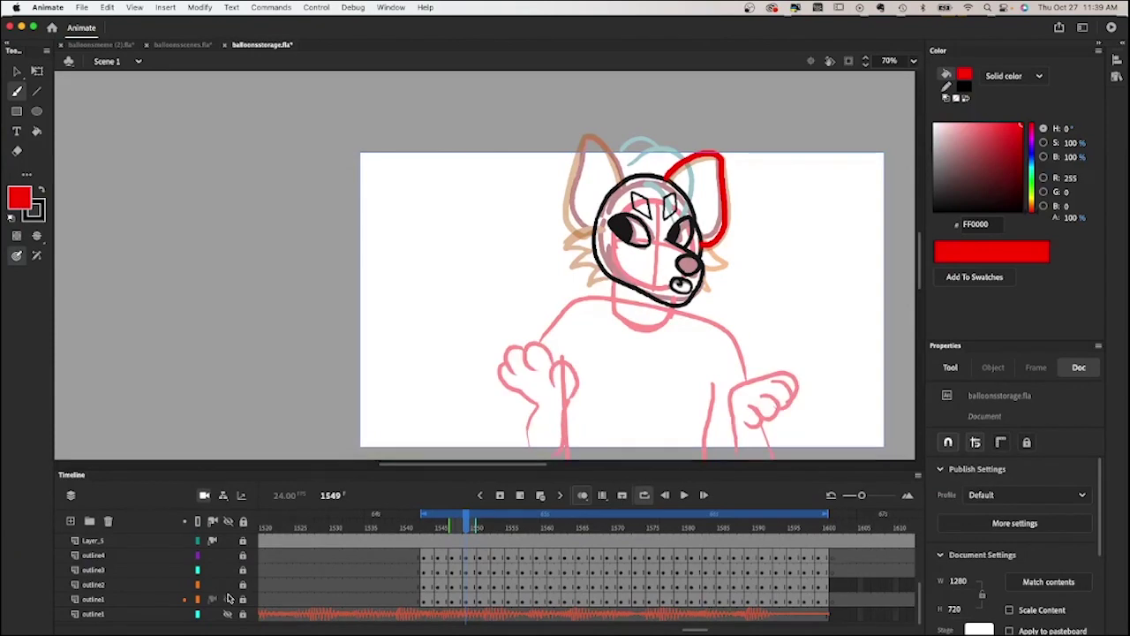
pyautogui.scroll(3, 227, 575)
pyautogui.click(447, 535)
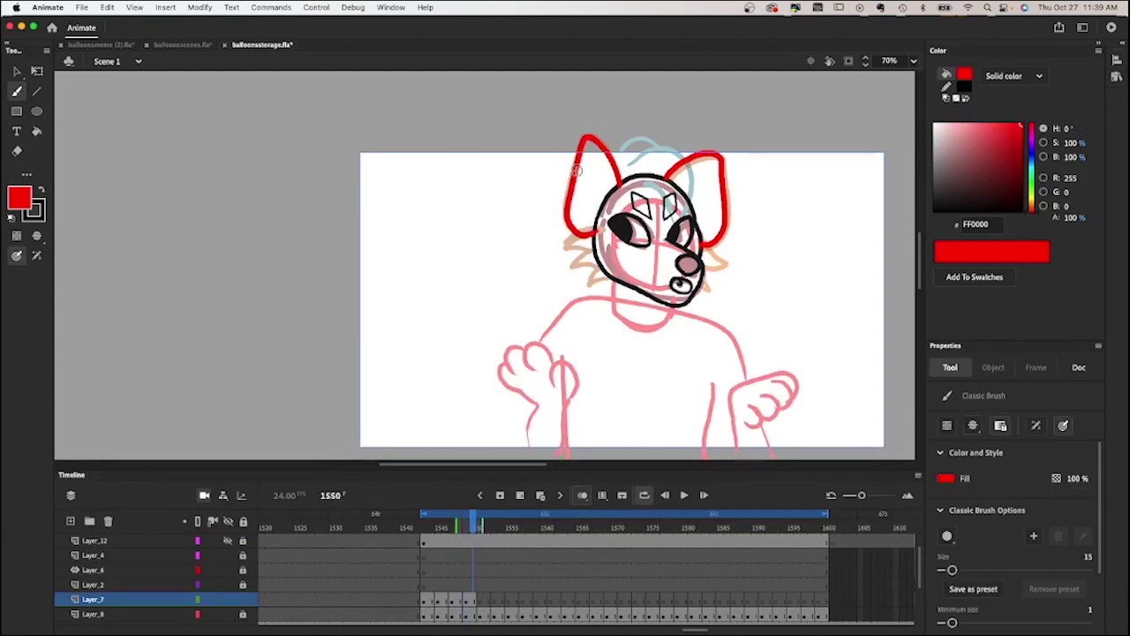
# Outline the left ear in red at frame 1551 and compare it with the preceding frames.
pyautogui.press(',')
pyautogui.press(',')
pyautogui.press(',')
pyautogui.press('.')
pyautogui.press('.')
pyautogui.press('.')
pyautogui.moveTo(567, 234); pyautogui.dragTo(576, 128)
pyautogui.press('.')
pyautogui.press(',')
pyautogui.press(',')
pyautogui.press(',')
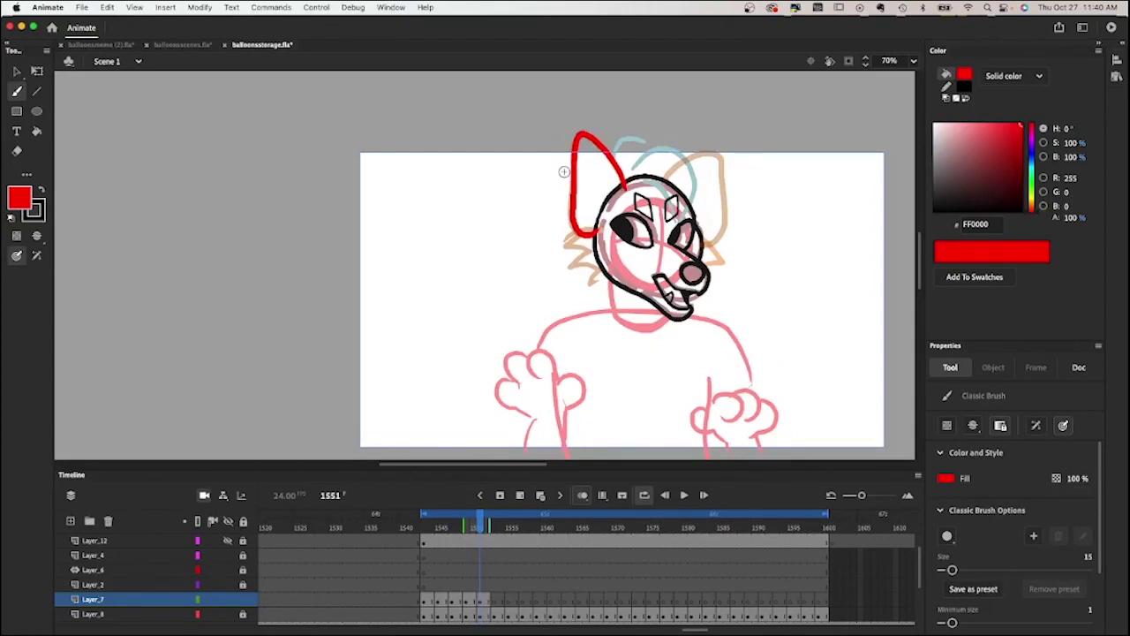
# Outline the left ear in red at frame 1553 with the Classic Brush.
pyautogui.press('.')
pyautogui.press('.')
pyautogui.press('.')
pyautogui.press('.')
pyautogui.press('.')
pyautogui.press('.')
pyautogui.press('b')
pyautogui.press('.')
pyautogui.press('.')
pyautogui.press('.')
pyautogui.press('.')
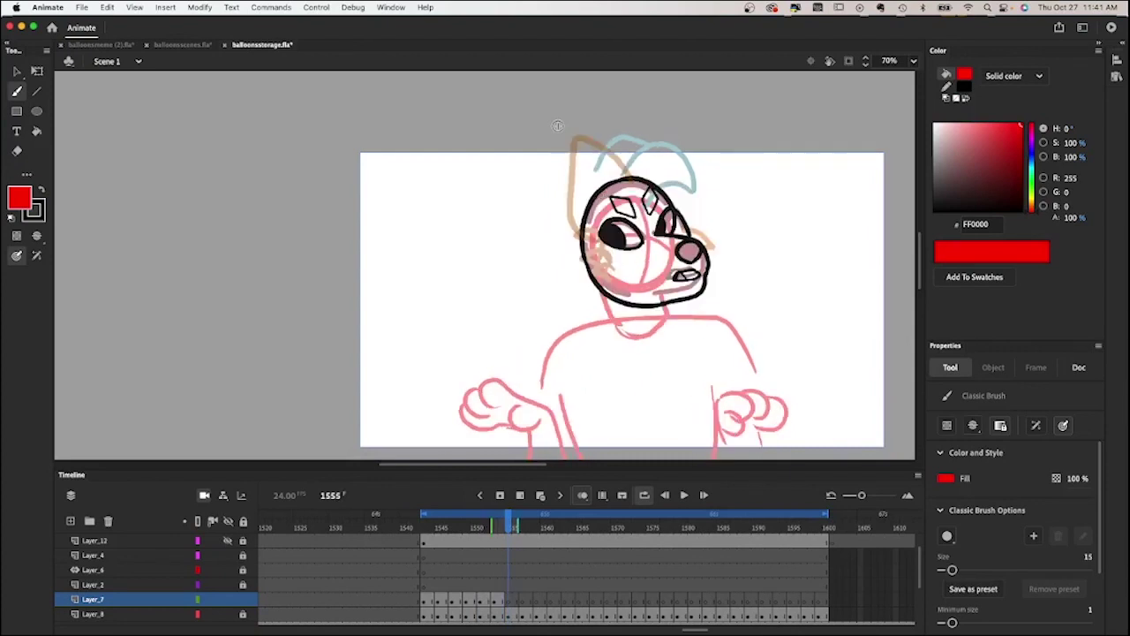
# Outline the left ear in red at frame 1555, bowing its outer edge outward, and compare it with frame 1554.
pyautogui.press(',')
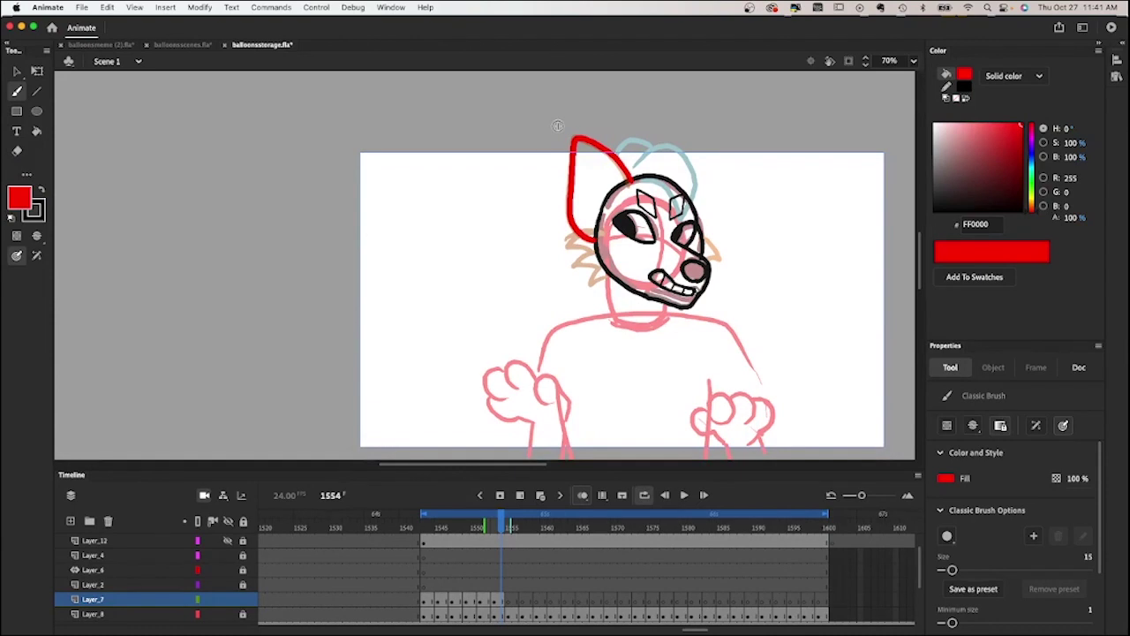
pyautogui.press('.')
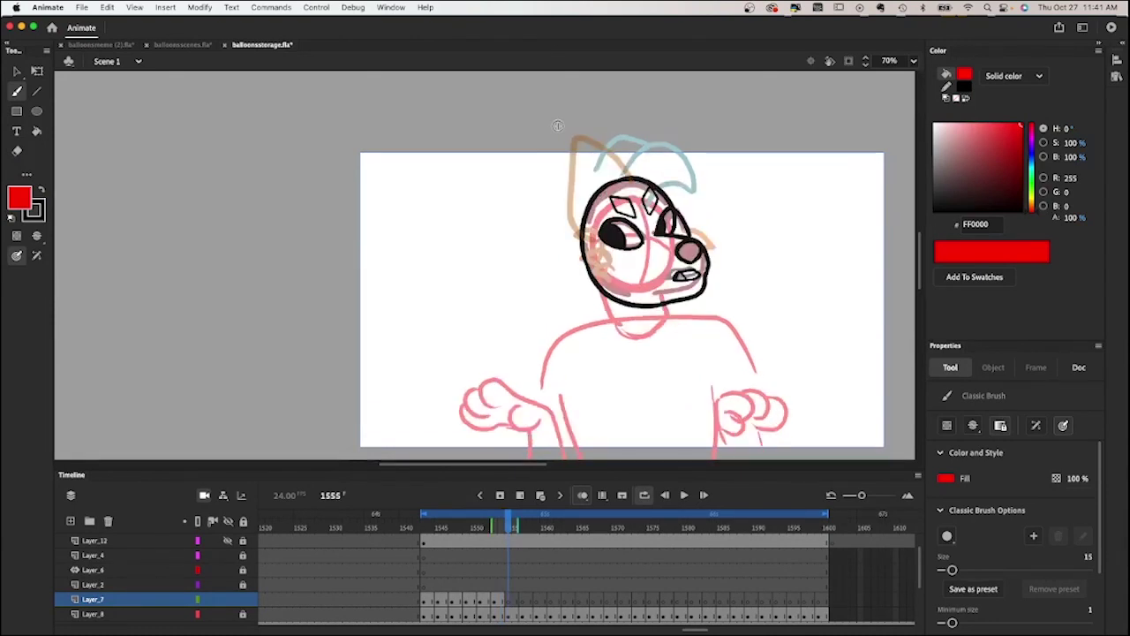
pyautogui.moveTo(580, 255)
pyautogui.mouseDown()
pyautogui.moveTo(550, 221)
pyautogui.moveTo(566, 155)
pyautogui.mouseUp()
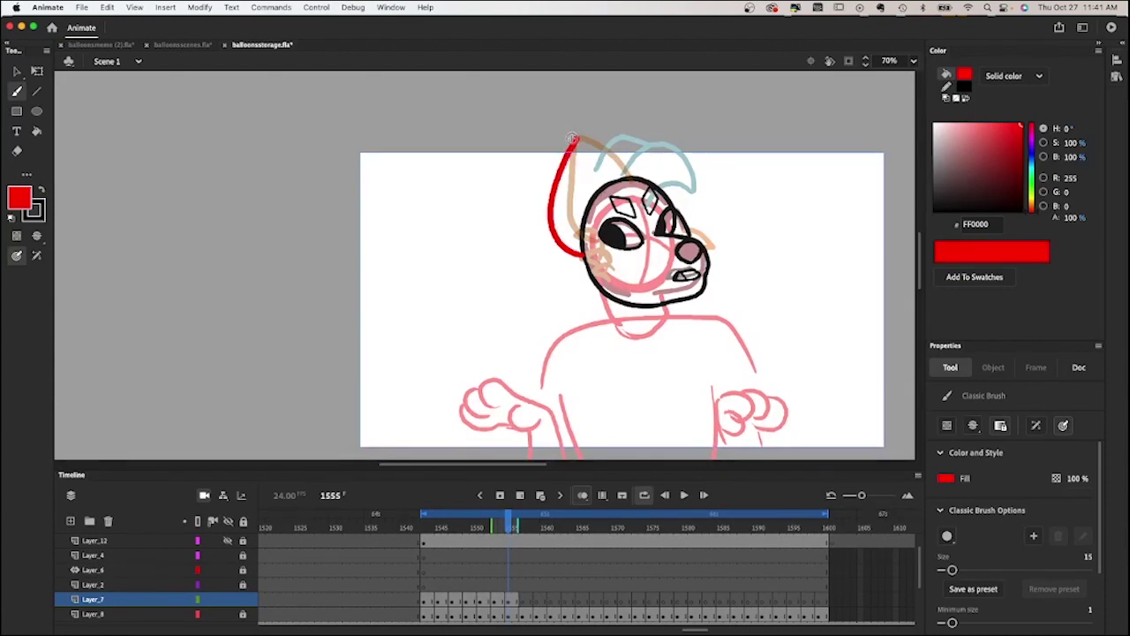
pyautogui.moveTo(572, 138); pyautogui.dragTo(563, 165)
pyautogui.press(',')
pyautogui.press('.')
pyautogui.press(',')
pyautogui.press('.')
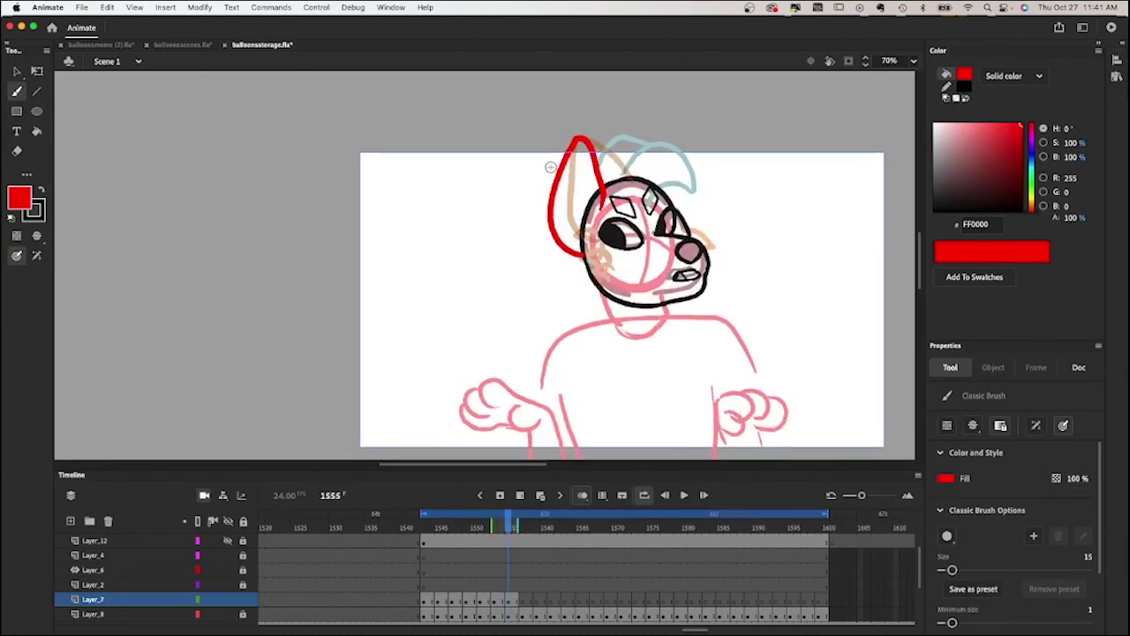
# Outline the left ear at frame 1557, trailing outward from its position at frame 1555.
pyautogui.press('.')
pyautogui.press('.')
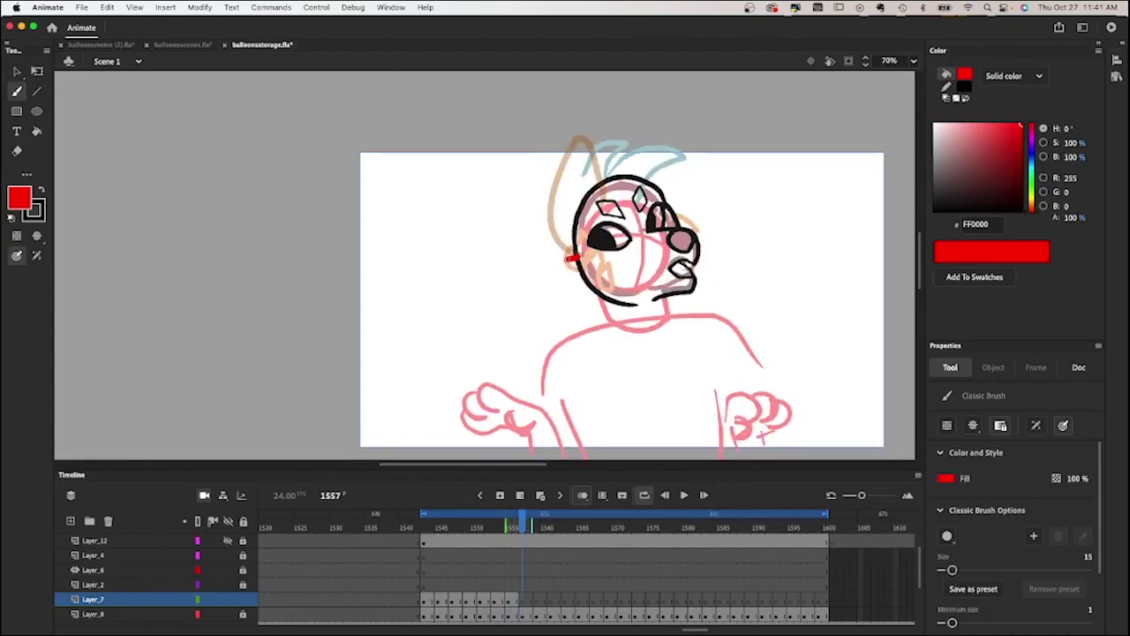
pyautogui.moveTo(537, 249)
pyautogui.mouseDown()
pyautogui.moveTo(531, 197)
pyautogui.moveTo(554, 160)
pyautogui.moveTo(593, 202)
pyautogui.mouseUp()
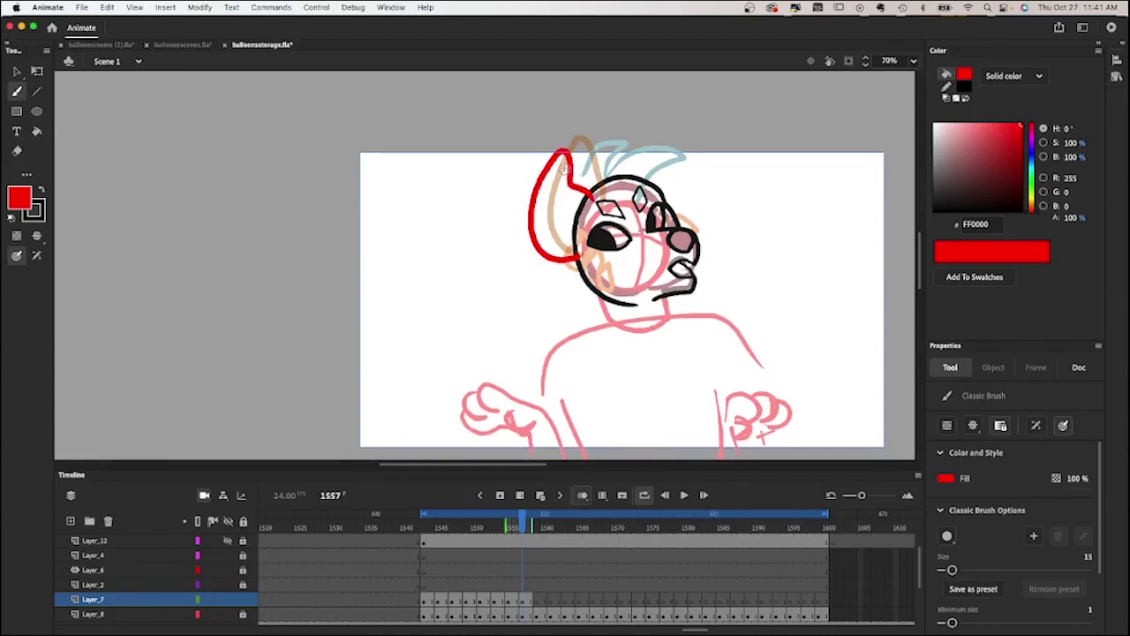
pyautogui.press(',')
pyautogui.press('.')
# Outline the left ear at frames 1559 and 1561, lowering its tip on each frame.
pyautogui.press('.')
pyautogui.press('.')
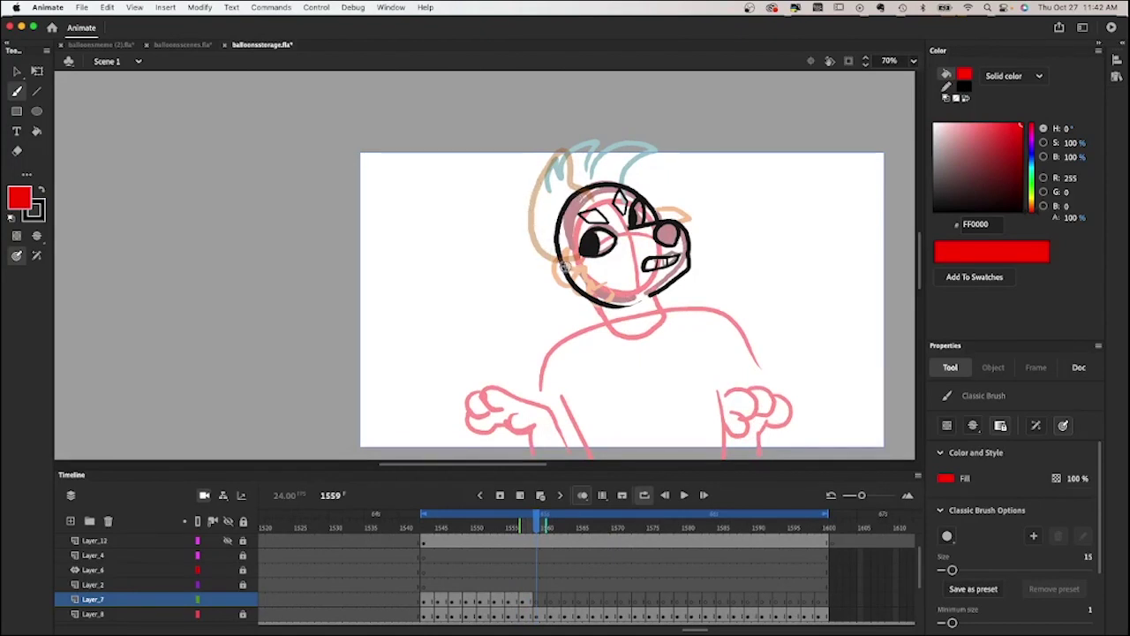
pyautogui.moveTo(532, 271)
pyautogui.mouseDown()
pyautogui.moveTo(508, 238)
pyautogui.moveTo(524, 179)
pyautogui.mouseUp()
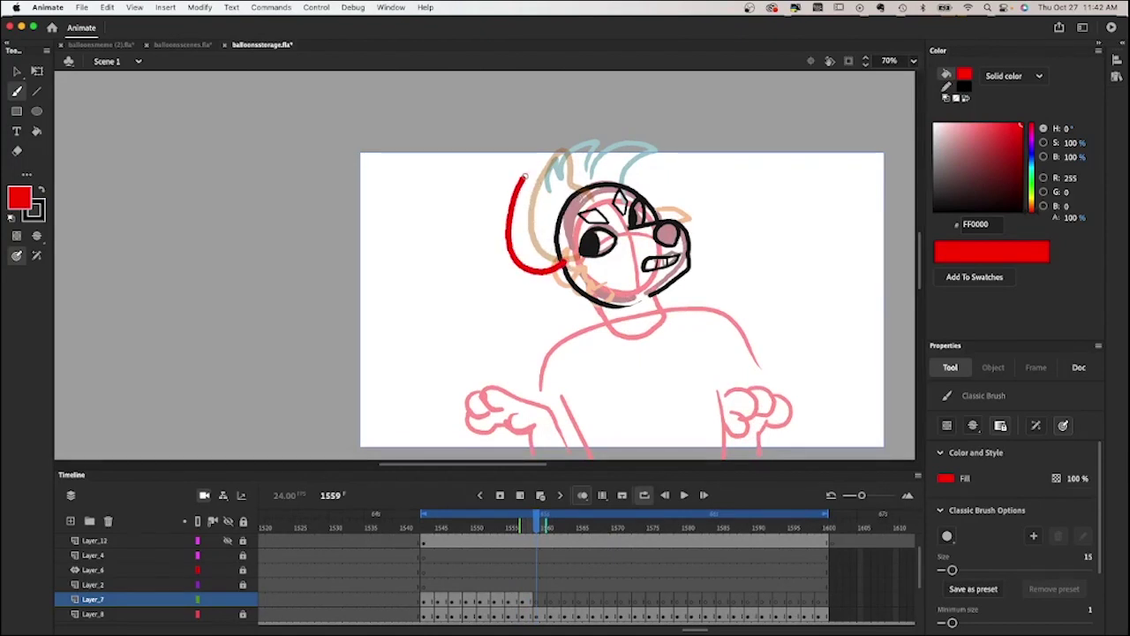
pyautogui.press('.')
pyautogui.press('.')
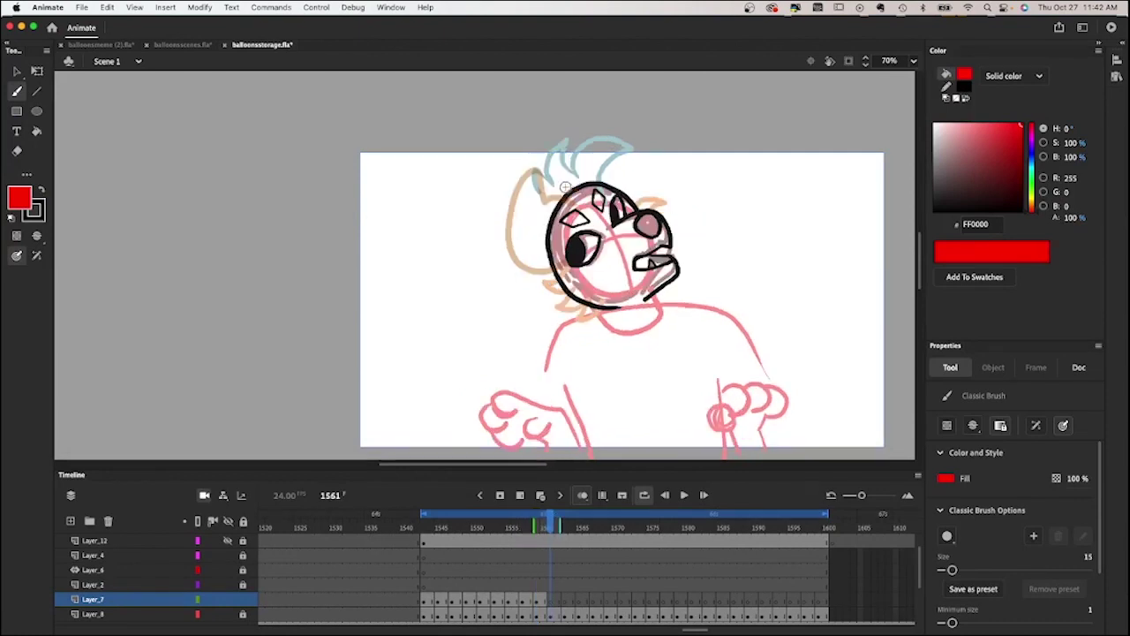
pyautogui.moveTo(544, 231)
pyautogui.mouseDown()
pyautogui.moveTo(505, 206)
pyautogui.moveTo(491, 238)
pyautogui.moveTo(512, 284)
pyautogui.mouseUp()
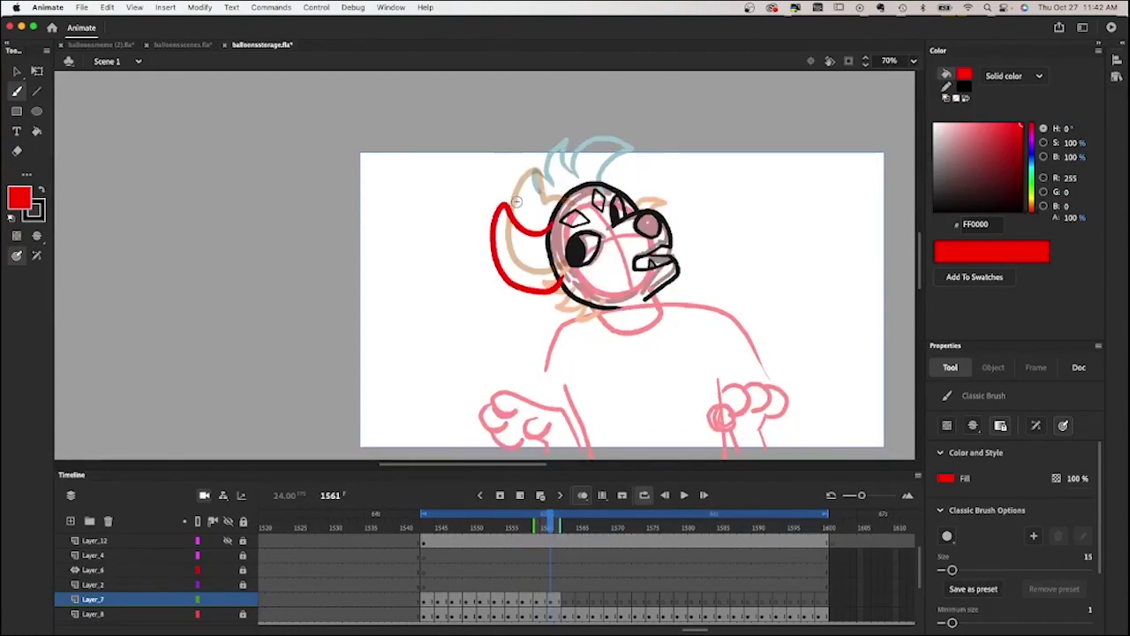
# Outline the left ear at frame 1563 and compare it with the preceding frame.
pyautogui.press('.')
pyautogui.press('.')
pyautogui.moveTo(542, 214)
pyautogui.mouseDown()
pyautogui.moveTo(501, 252)
pyautogui.moveTo(490, 246)
pyautogui.moveTo(495, 282)
pyautogui.mouseUp()
pyautogui.press(',')
pyautogui.press('.')
# Outline the left ear at frame 1565, undoing the first stroke and redrawing it.
pyautogui.press('.')
pyautogui.press('.')
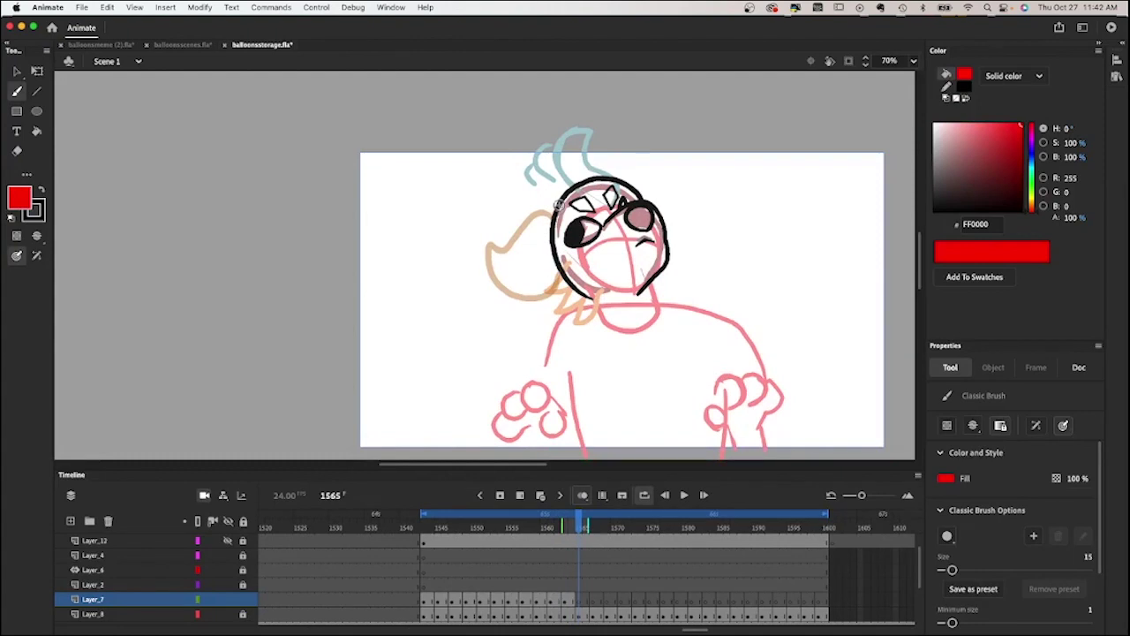
pyautogui.moveTo(535, 188)
pyautogui.mouseDown()
pyautogui.moveTo(498, 261)
pyautogui.moveTo(556, 254)
pyautogui.mouseUp()
pyautogui.press(',')
pyautogui.press('.')
pyautogui.press('super+z')
pyautogui.moveTo(556, 201)
pyautogui.mouseDown()
pyautogui.moveTo(521, 208)
pyautogui.moveTo(494, 262)
pyautogui.moveTo(558, 256)
pyautogui.mouseUp()
# Outline the left ear at frame 1567 as a raised arc folding over at the tip.
pyautogui.press('.')
pyautogui.press('.')
pyautogui.moveTo(602, 176)
pyautogui.mouseDown()
pyautogui.moveTo(538, 191)
pyautogui.moveTo(553, 228)
pyautogui.mouseUp()
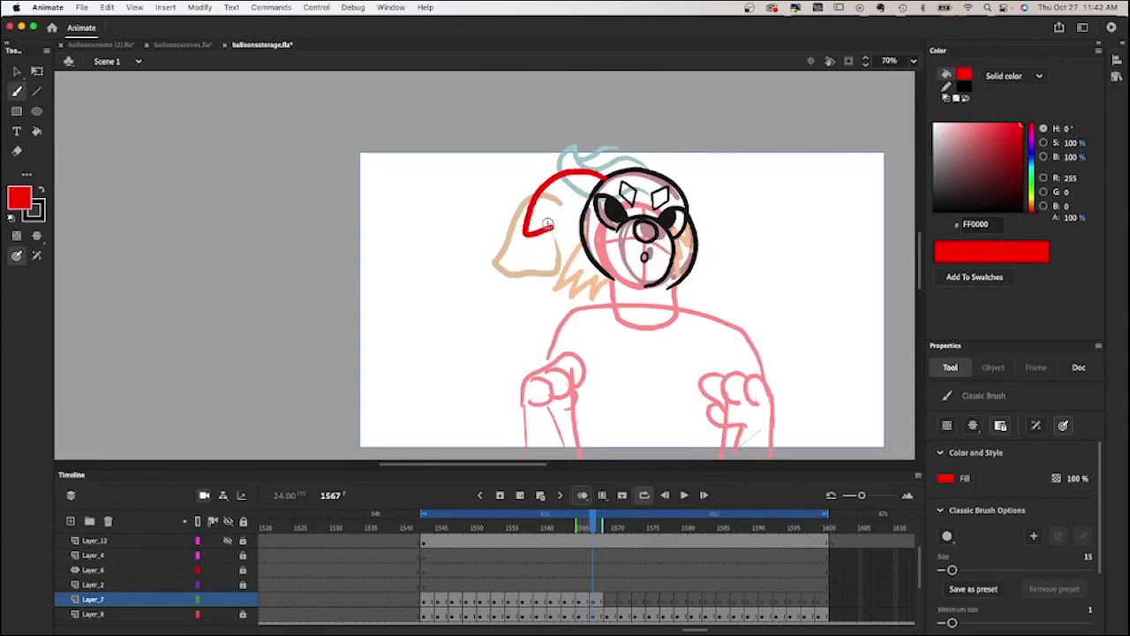
pyautogui.moveTo(547, 225); pyautogui.dragTo(584, 240)
# Outline the left ear in red at frames 1569 and 1571.
pyautogui.press('.')
pyautogui.press('.')
pyautogui.moveTo(616, 146)
pyautogui.mouseDown()
pyautogui.moveTo(538, 187)
pyautogui.moveTo(547, 231)
pyautogui.mouseUp()
pyautogui.press('.')
pyautogui.press('.')
pyautogui.moveTo(565, 162); pyautogui.dragTo(590, 238)
# Compare the ear at frames 1569 and 1571, and outline the left ear at frame 1573.
pyautogui.press(',')
pyautogui.press(',')
pyautogui.press('.')
pyautogui.press('.')
pyautogui.press('.')
pyautogui.press('.')
pyautogui.moveTo(622, 177); pyautogui.dragTo(569, 152)
# Scrub through the ear animation to check its motion, and outline the left ear at frame 1575 with onion skinning on.
pyautogui.press(',')
pyautogui.moveTo(449, 521)
pyautogui.mouseDown()
pyautogui.moveTo(429, 520)
pyautogui.moveTo(649, 522)
pyautogui.mouseUp()
pyautogui.click(583, 499)
pyautogui.moveTo(578, 175); pyautogui.dragTo(606, 150)
# Outline the left ear in red at frames 1577, 1579 and 1581.
pyautogui.press('.')
pyautogui.press('.')
pyautogui.press('.')
pyautogui.press('.')
pyautogui.moveTo(583, 261)
pyautogui.mouseDown()
pyautogui.moveTo(566, 255)
pyautogui.moveTo(614, 190)
pyautogui.mouseUp()
pyautogui.press('.')
pyautogui.press('.')
pyautogui.moveTo(560, 240); pyautogui.dragTo(569, 169)
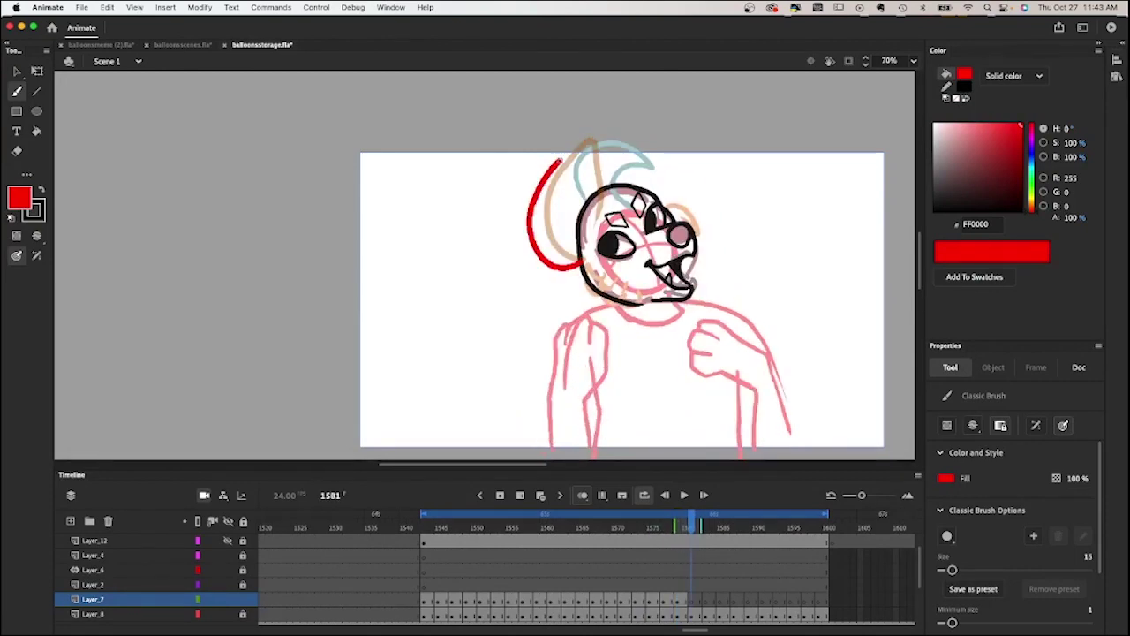
# Outline the left ear in red at frames 1583, 1585 and 1587.
pyautogui.press('.')
pyautogui.press('.')
pyautogui.moveTo(578, 279)
pyautogui.mouseDown()
pyautogui.moveTo(588, 209)
pyautogui.moveTo(574, 169)
pyautogui.mouseUp()
pyautogui.press('.')
pyautogui.press('.')
pyautogui.press('.')
pyautogui.press('.')
pyautogui.moveTo(528, 209); pyautogui.dragTo(596, 190)
# Outline the left ear in red at frames 1589, 1591 and 1593.
pyautogui.press('.')
pyautogui.press('.')
pyautogui.moveTo(547, 220)
pyautogui.mouseDown()
pyautogui.moveTo(574, 155)
pyautogui.moveTo(600, 177)
pyautogui.moveTo(582, 146)
pyautogui.moveTo(620, 187)
pyautogui.moveTo(609, 97)
pyautogui.mouseUp()
pyautogui.press('.')
pyautogui.press('.')
pyautogui.press('.')
pyautogui.press('.')
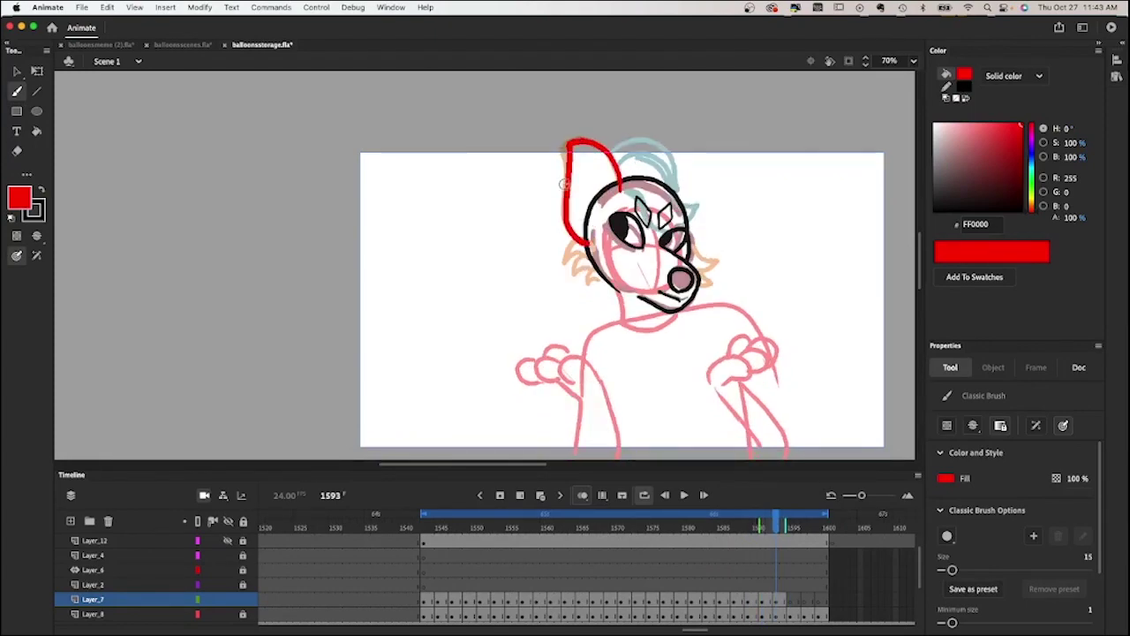
# Outline the left ear on the remaining keyframes from frame 1595 to the end of the range.
pyautogui.press('.')
pyautogui.press('.')
pyautogui.moveTo(568, 138); pyautogui.dragTo(593, 113)
pyautogui.press('.')
pyautogui.press('.')
# Play back the ear animation and redraw the left ear at frames 1587 and 1589 for smoother motion.
pyautogui.press('Return')
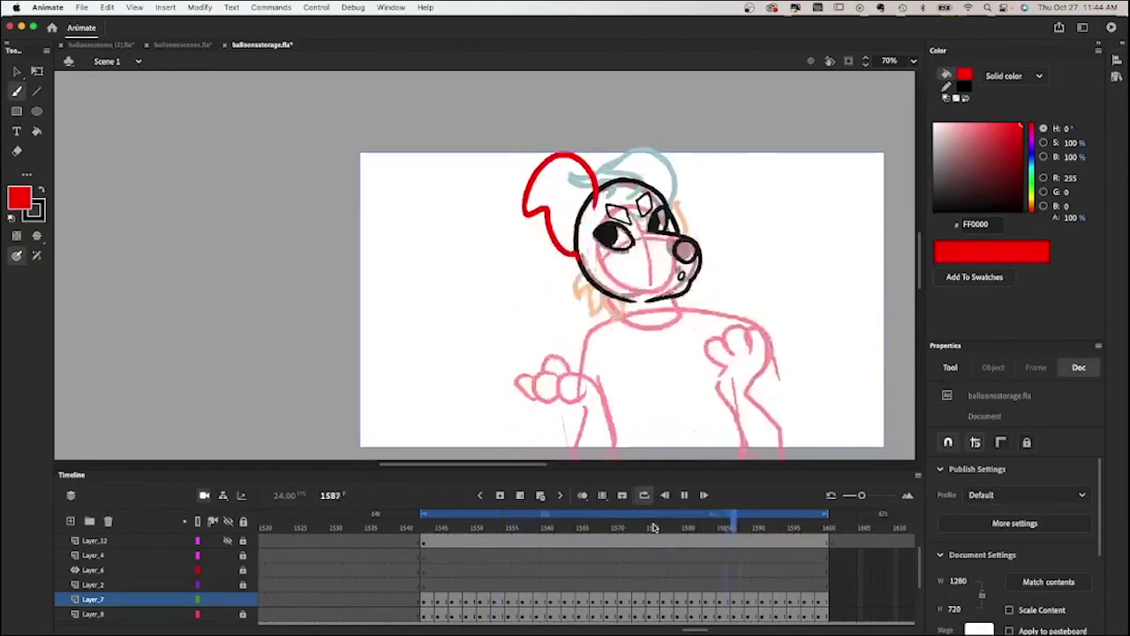
pyautogui.press('Return')
pyautogui.moveTo(532, 225)
pyautogui.mouseDown()
pyautogui.moveTo(590, 174)
pyautogui.moveTo(579, 190)
pyautogui.mouseUp()
pyautogui.press('.')
pyautogui.press('.')
pyautogui.press('.')
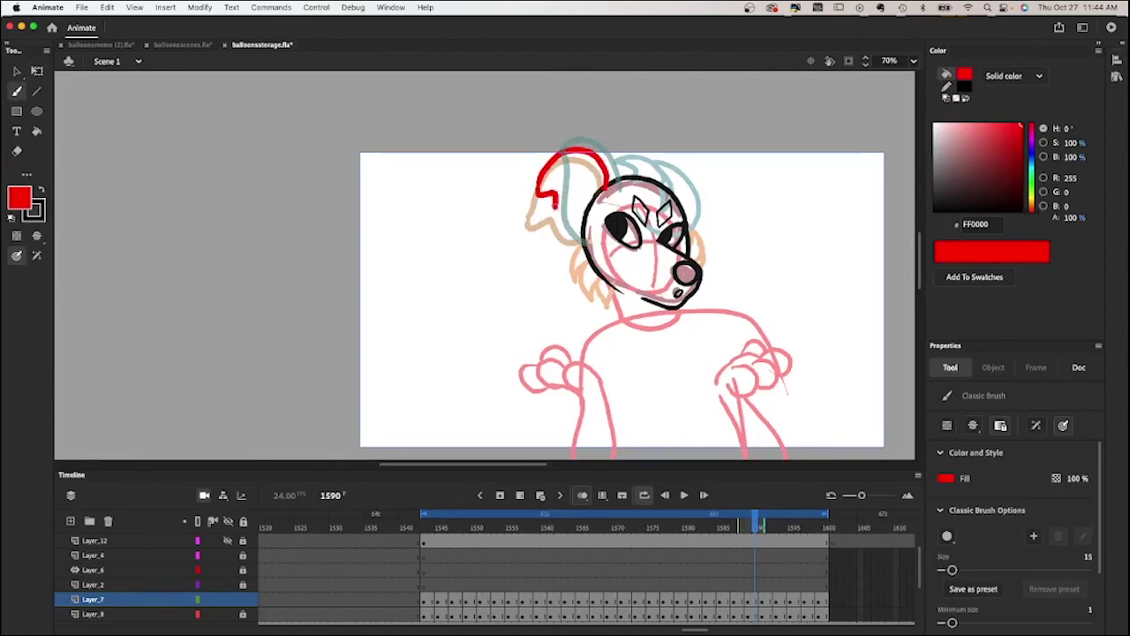
pyautogui.press('Return')
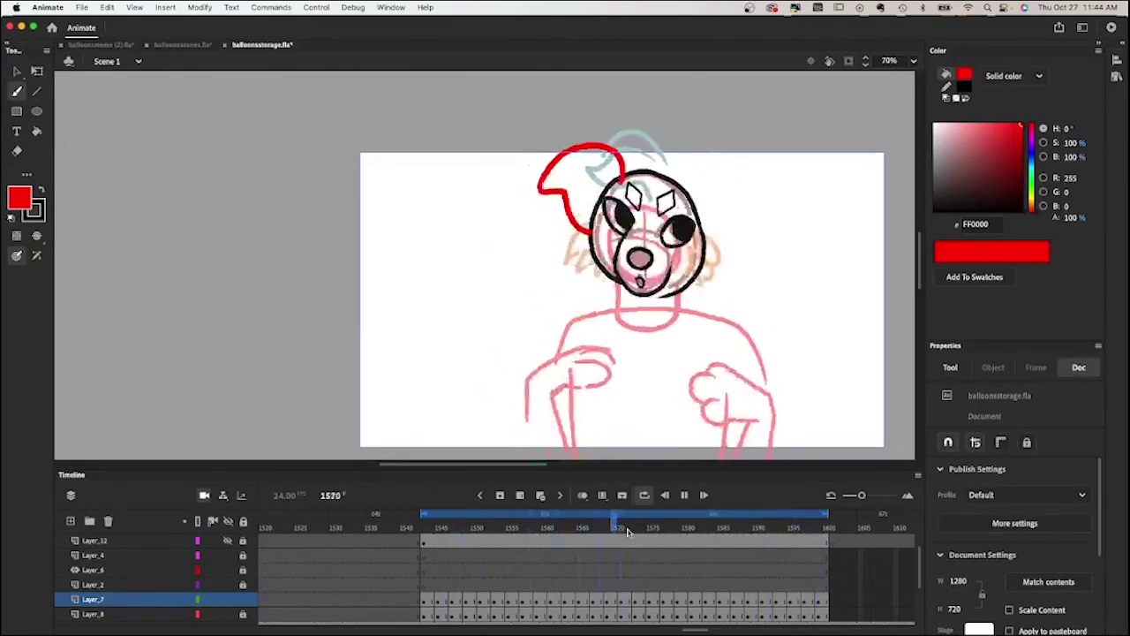
# Turn onion skinning back on and outline the right ear in red at frame 1551.
pyautogui.click(432, 526)
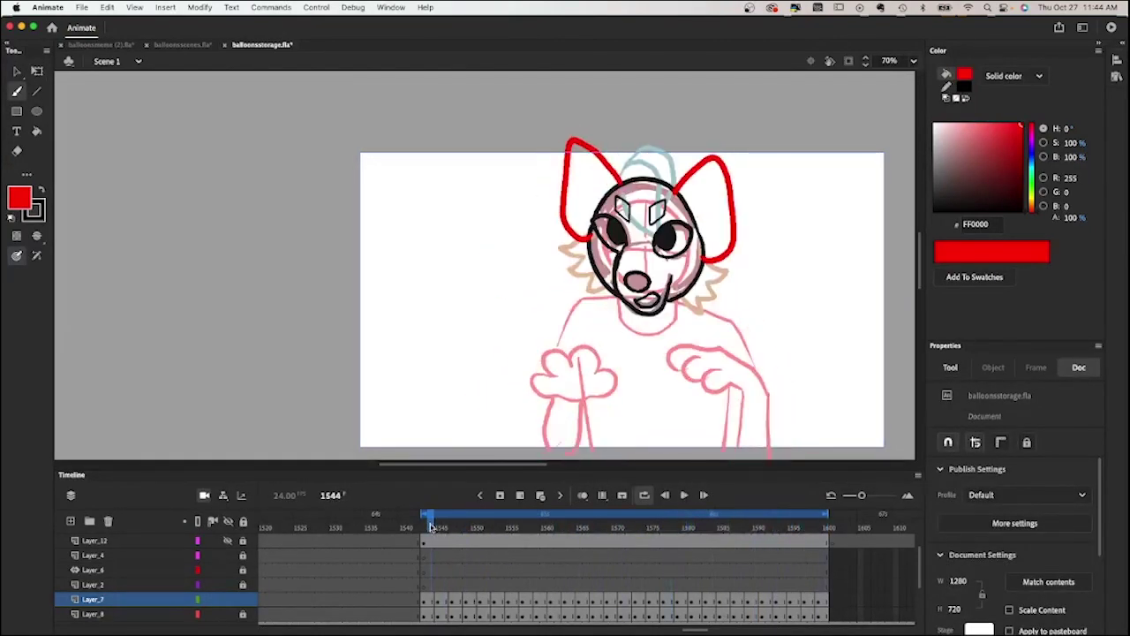
pyautogui.press('.')
pyautogui.press('.')
pyautogui.press('.')
pyautogui.press('.')
pyautogui.press('.')
pyautogui.press('.')
pyautogui.press('.')
pyautogui.click(583, 494)
pyautogui.press(',')
pyautogui.press('.')
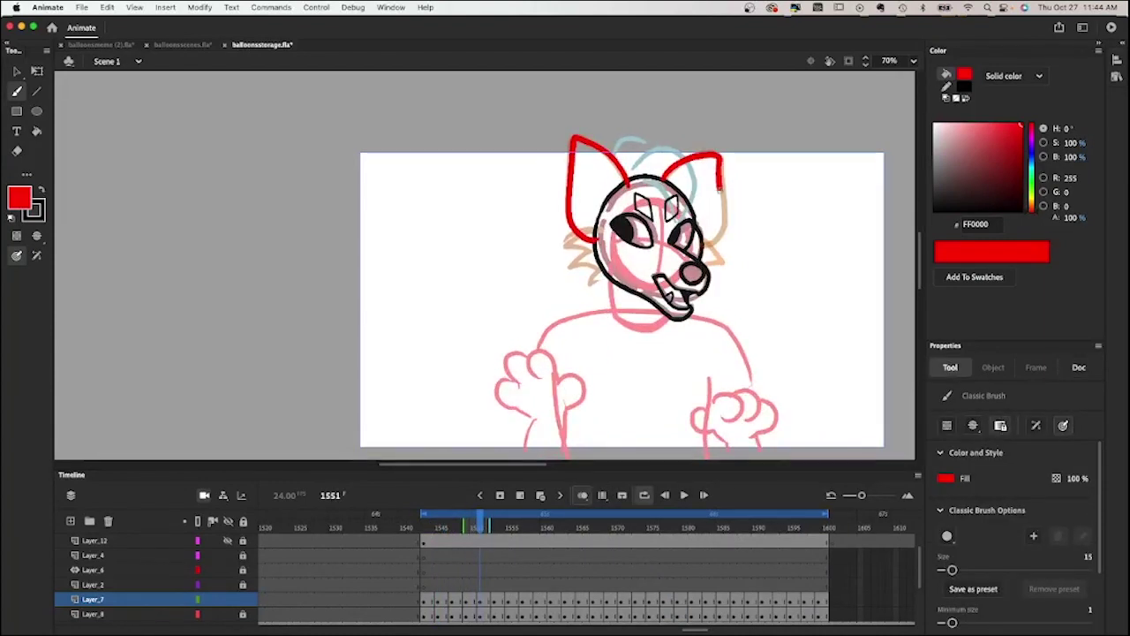
# Outline the right ear in red at frames 1553 and 1555.
pyautogui.press('.')
pyautogui.press('.')
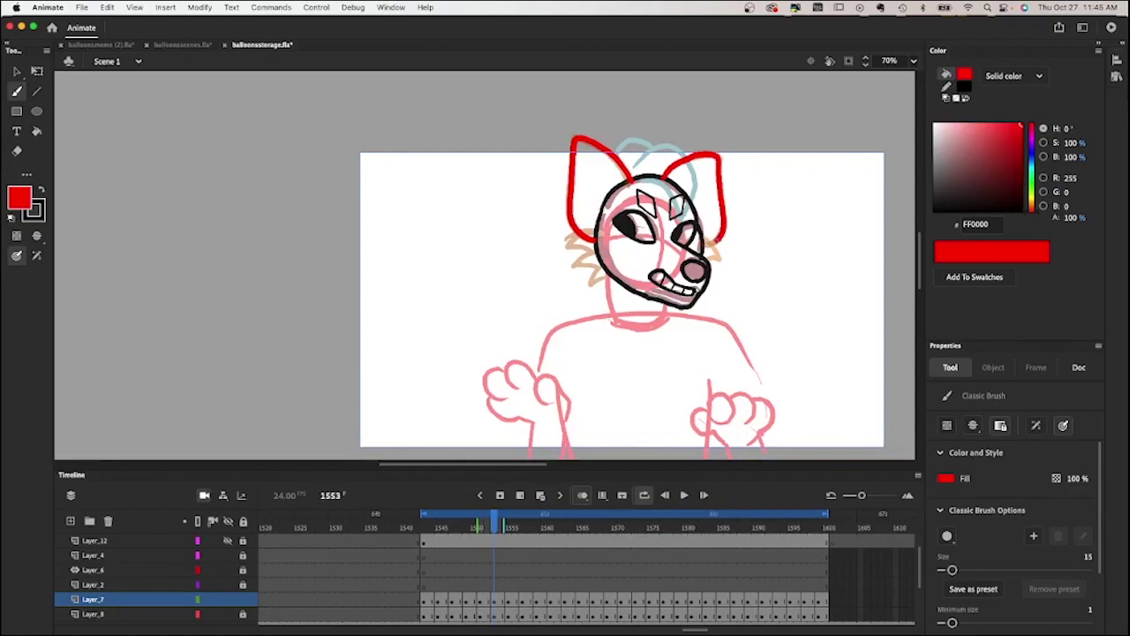
pyautogui.press('.')
pyautogui.press('.')
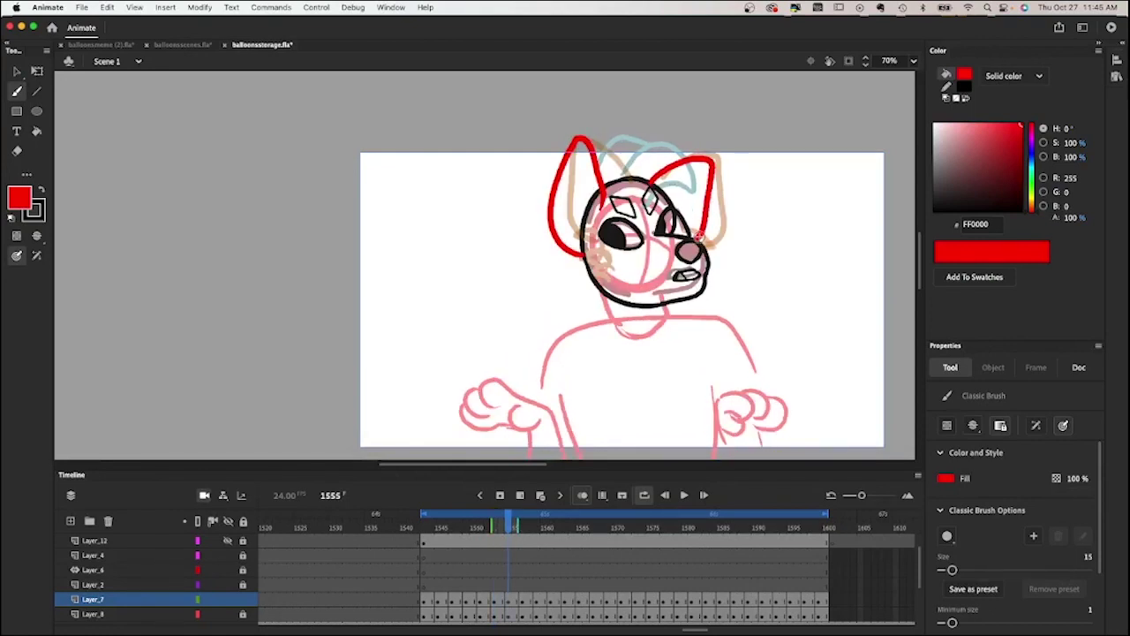
# Outline the right ear in red at frames 1557 and 1559, swinging it back with the head turn.
pyautogui.press('.')
pyautogui.press('.')
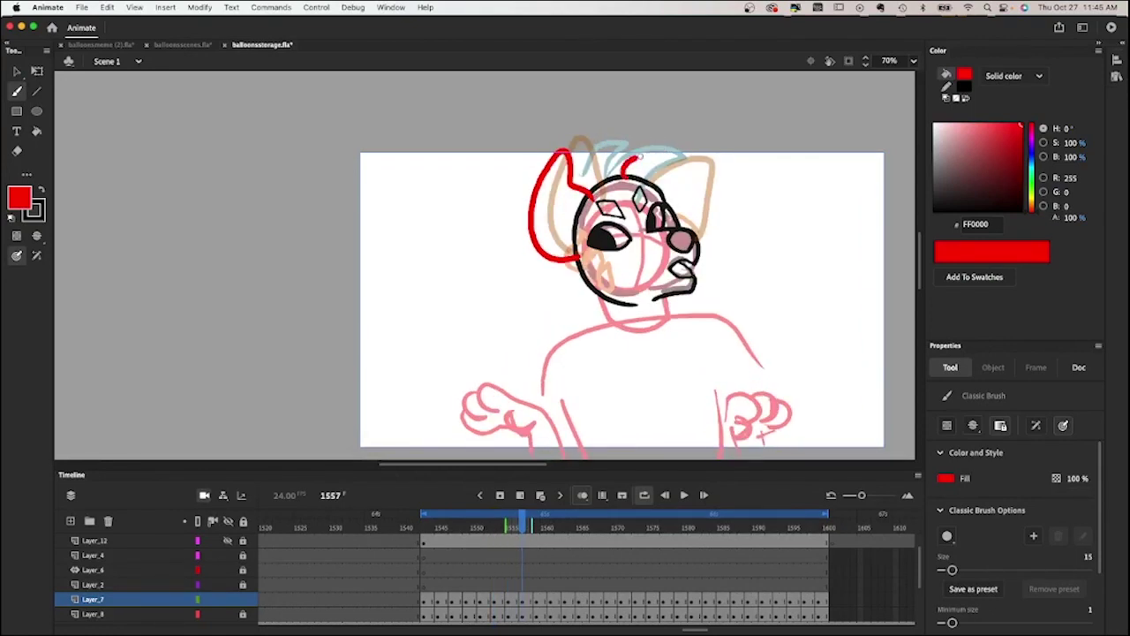
pyautogui.press('.')
pyautogui.press('.')
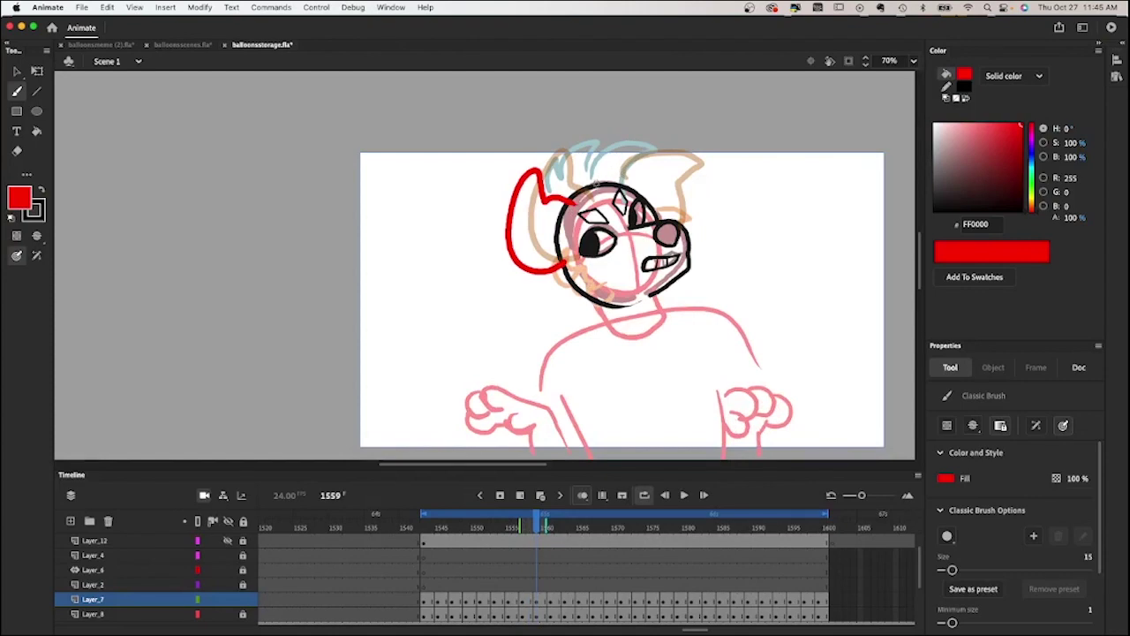
# Outline the right ear in red at frames 1561, 1563, 1565 and 1567.
pyautogui.press('.')
pyautogui.press('.')
pyautogui.press('.')
pyautogui.press('.')
pyautogui.press('.')
pyautogui.press('.')
pyautogui.press('.')
pyautogui.press('.')
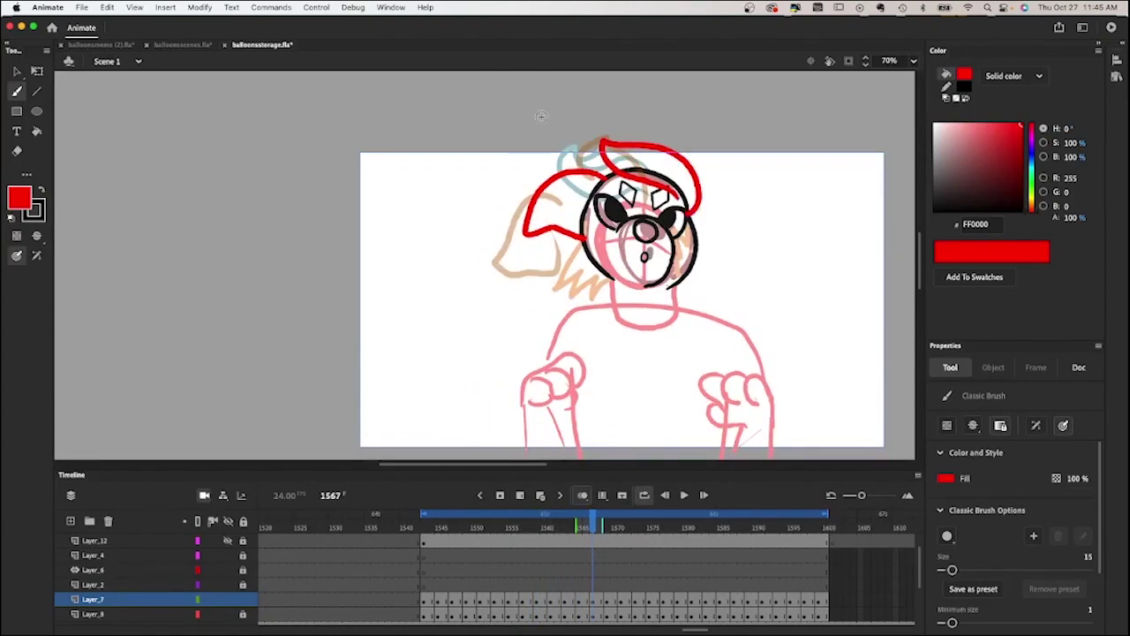
# Outline the right ear in red at frame 1569 and move on to frame 1571.
pyautogui.press('.')
pyautogui.press('.')
pyautogui.press('.')
pyautogui.press('.')
pyautogui.press('.')
pyautogui.press('.')
pyautogui.press('.')
pyautogui.press('.')
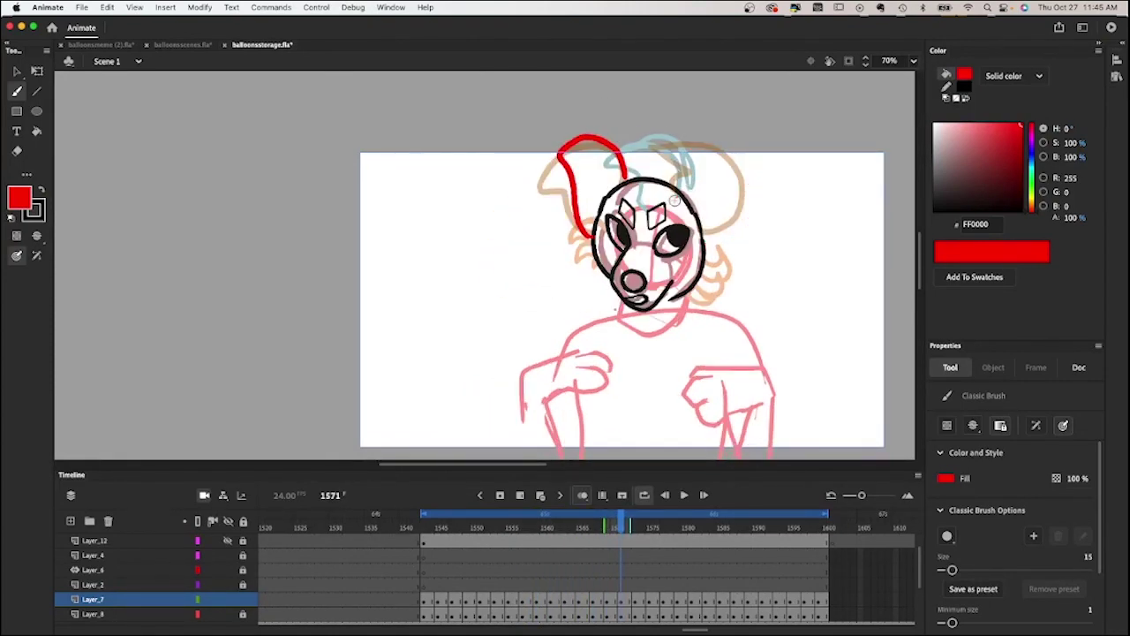
# Outline the right ear in red from frame 1571 on, advancing to frame 1581.
pyautogui.press('.')
pyautogui.press('.')
pyautogui.press('.')
pyautogui.press('.')
pyautogui.press('.')
pyautogui.press('.')
pyautogui.press('.')
pyautogui.press('.')
pyautogui.press('.')
pyautogui.press('.')
pyautogui.press('.')
pyautogui.press('.')
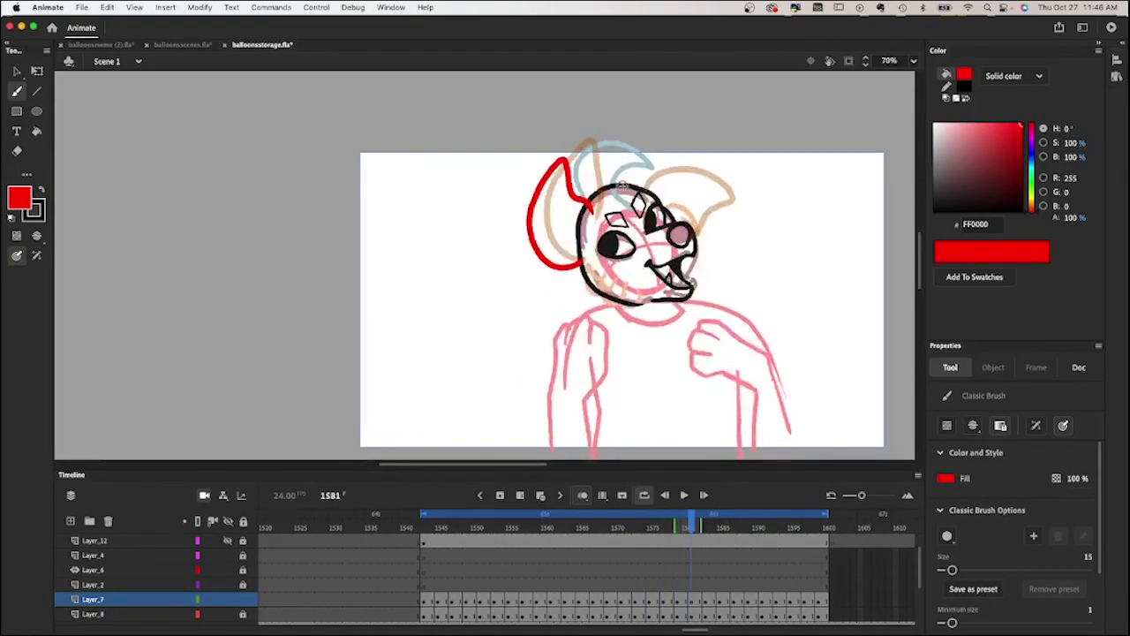
# Outline the right ear in red at every other frame from 1581 through 1591.
pyautogui.press('.')
pyautogui.press('.')
pyautogui.press('.')
pyautogui.press('.')
pyautogui.press('.')
pyautogui.press('.')
pyautogui.press('.')
pyautogui.press('.')
pyautogui.press('.')
pyautogui.press('.')
pyautogui.press('.')
pyautogui.press('.')
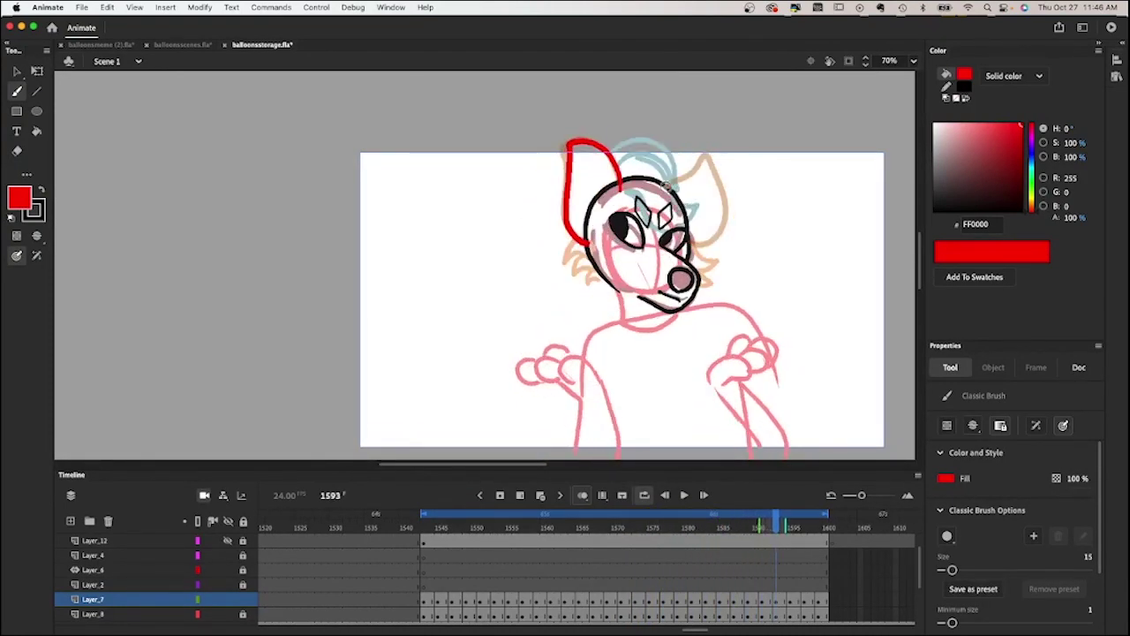
# Outline the right ear in red at frame 1593, and go back to outline it at frame 1573.
pyautogui.press(',')
pyautogui.press(',')
pyautogui.press(',')
pyautogui.press(',')
pyautogui.press(',')
pyautogui.press(',')
pyautogui.press(',')
pyautogui.press(',')
pyautogui.press(',')
pyautogui.press(',')
pyautogui.press(',')
pyautogui.press(',')
pyautogui.press(',')
pyautogui.press(',')
pyautogui.press(',')
pyautogui.press(',')
pyautogui.press(',')
pyautogui.press(',')
pyautogui.press(',')
pyautogui.press(',')
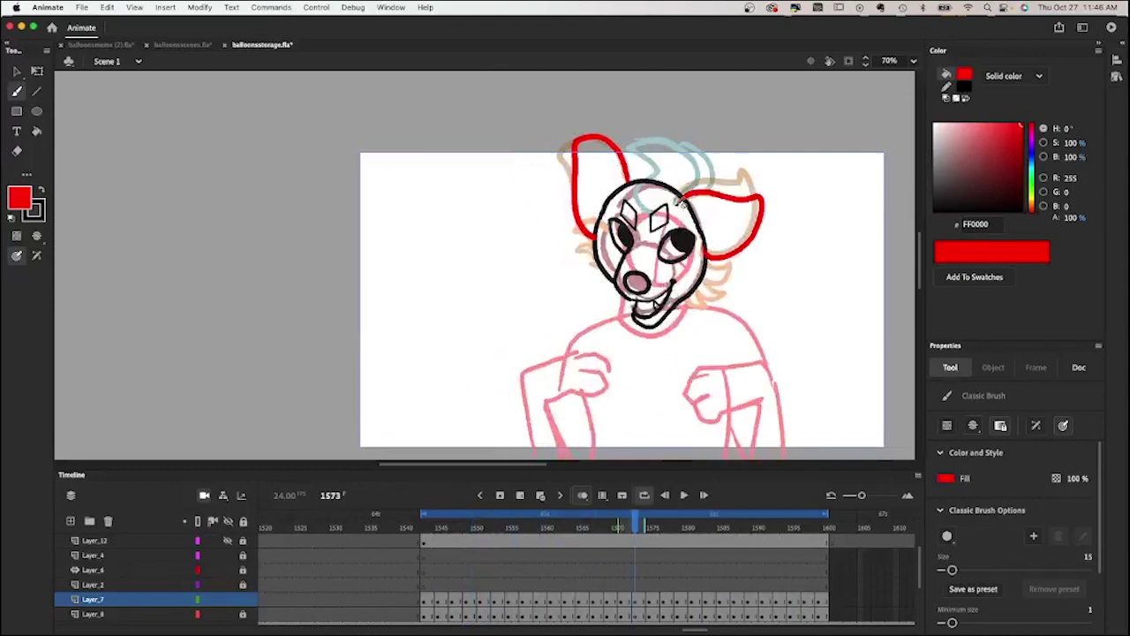
# Outline the right ear in red at frame 1575 and finish the remaining frames.
pyautogui.press('.')
pyautogui.press('.')
pyautogui.press('.')
pyautogui.press('.')
pyautogui.press('.')
pyautogui.press('.')
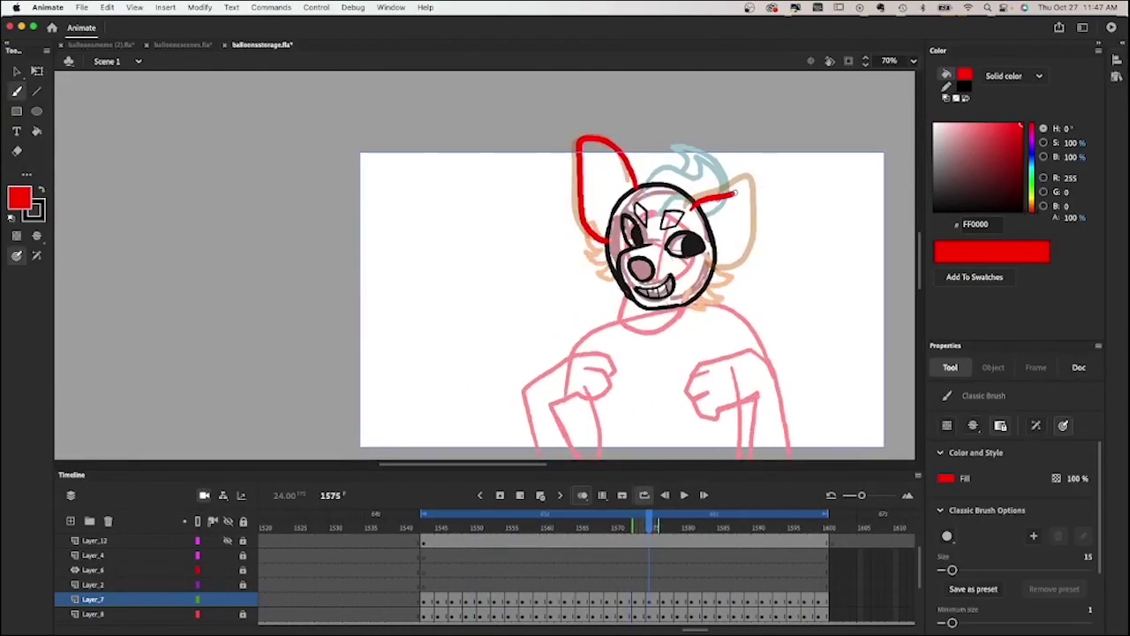
# Play back the animation loop to check the motion of both outlined ears, and stop playback.
pyautogui.press('Return')
pyautogui.press('Return')
pyautogui.press('Return')
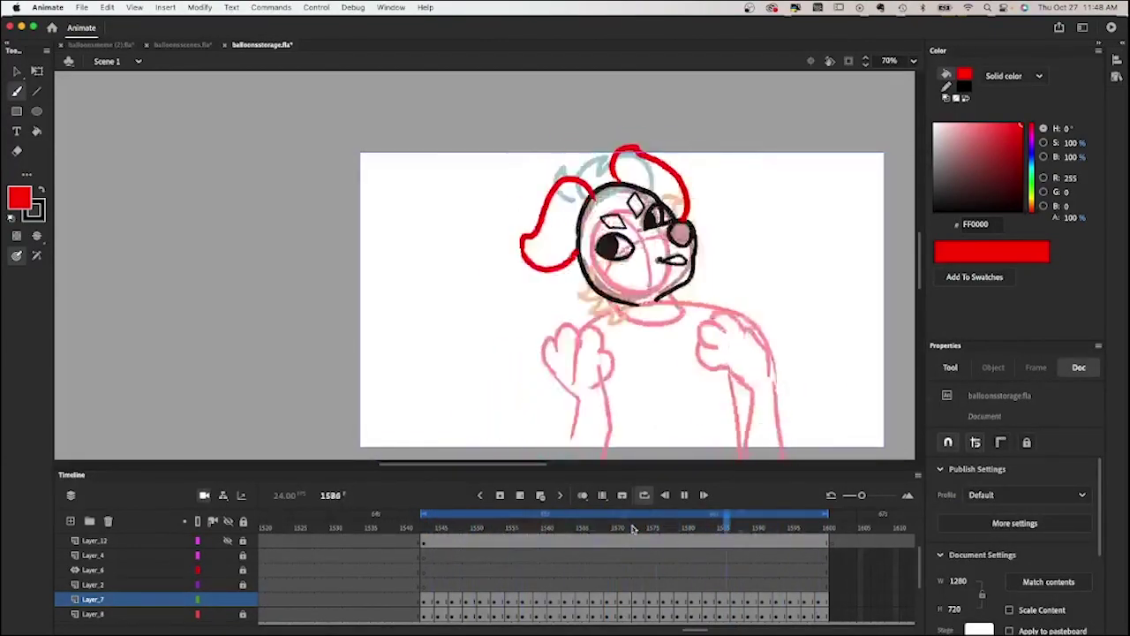
pyautogui.press('Return')
# Set the brush size to 10 and draw the red inner-ear lines at frame 1543, continuing on the left ear through frame 1551.
pyautogui.scroll(5, 656, 150)
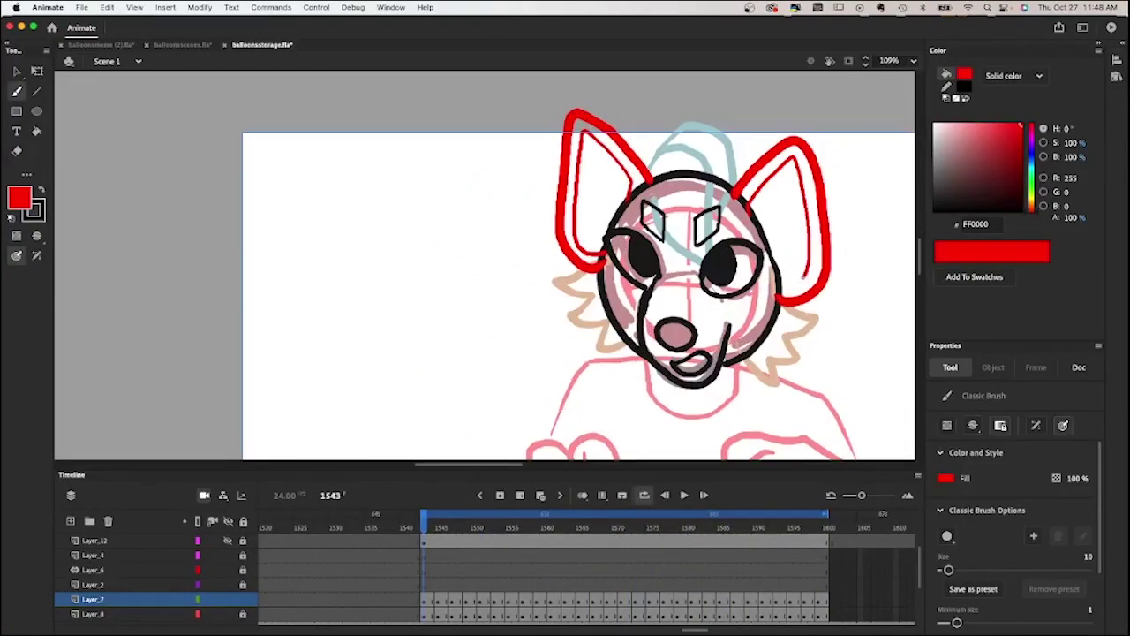
pyautogui.press('.')
pyautogui.press('.')
pyautogui.press('.')
pyautogui.press('.')
pyautogui.press('.')
pyautogui.press('.')
pyautogui.press('.')
pyautogui.press('.')
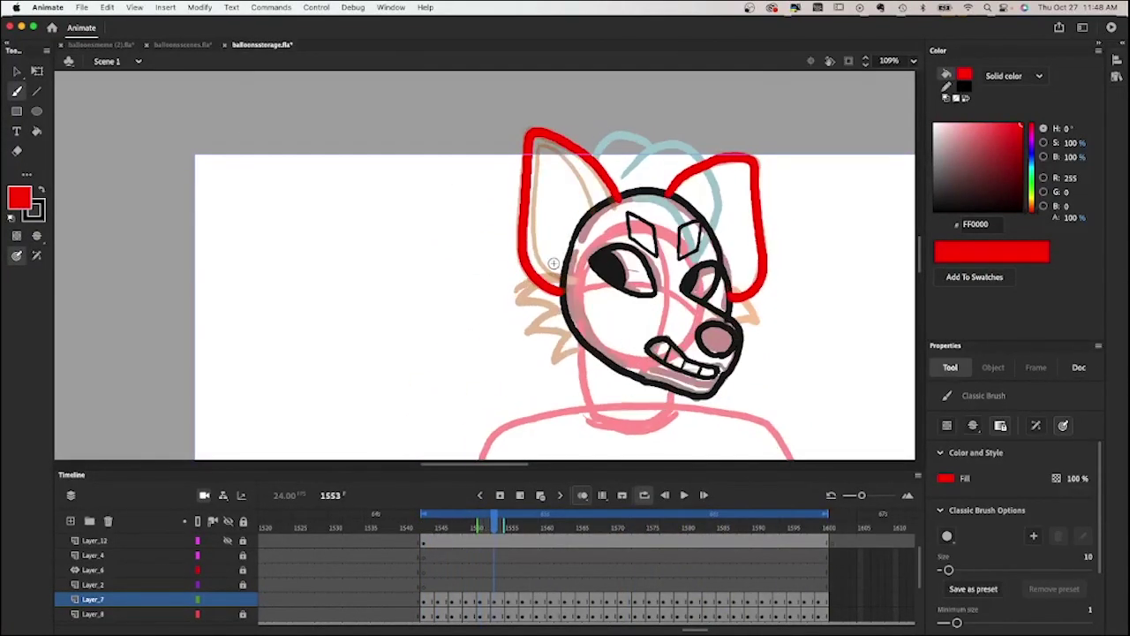
# Draw the red inner-ear line inside the left ear at frames 1553, 1555 and 1557.
pyautogui.press('.')
pyautogui.press('.')
pyautogui.press('.')
pyautogui.press('.')
pyautogui.press('.')
pyautogui.press('.')
pyautogui.press('.')
pyautogui.press('.')
pyautogui.press('.')
pyautogui.press('.')
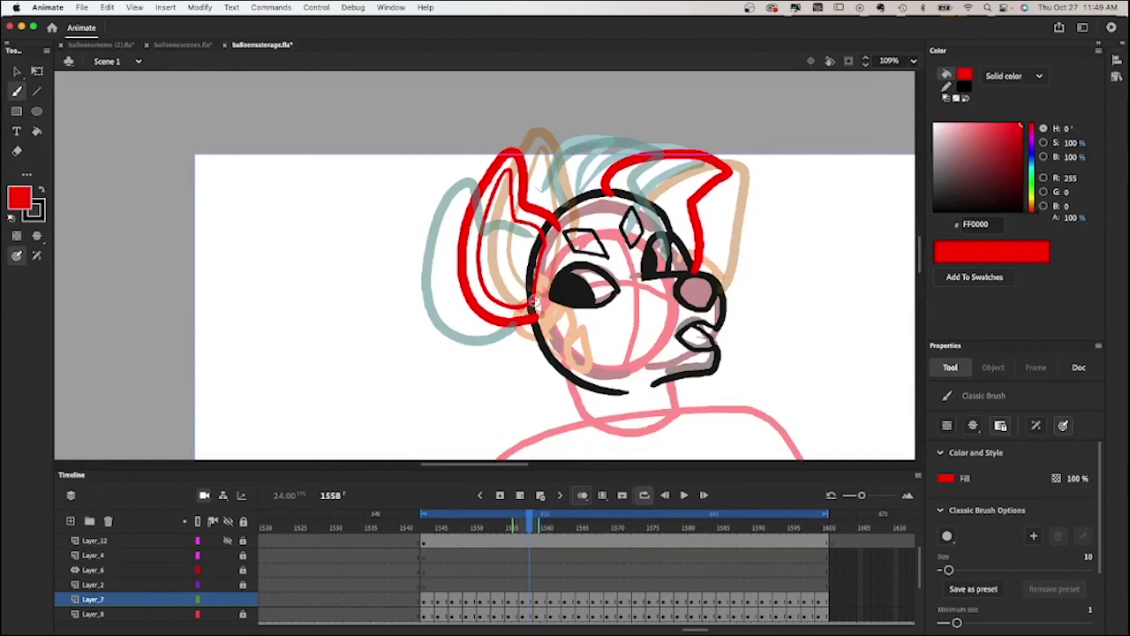
# Draw the red inner-ear line inside the left ear at frames 1559, 1561, 1563 and 1565.
pyautogui.press('.')
pyautogui.press('.')
pyautogui.press('.')
pyautogui.press('.')
pyautogui.press('.')
pyautogui.press('.')
pyautogui.press('.')
pyautogui.press('.')
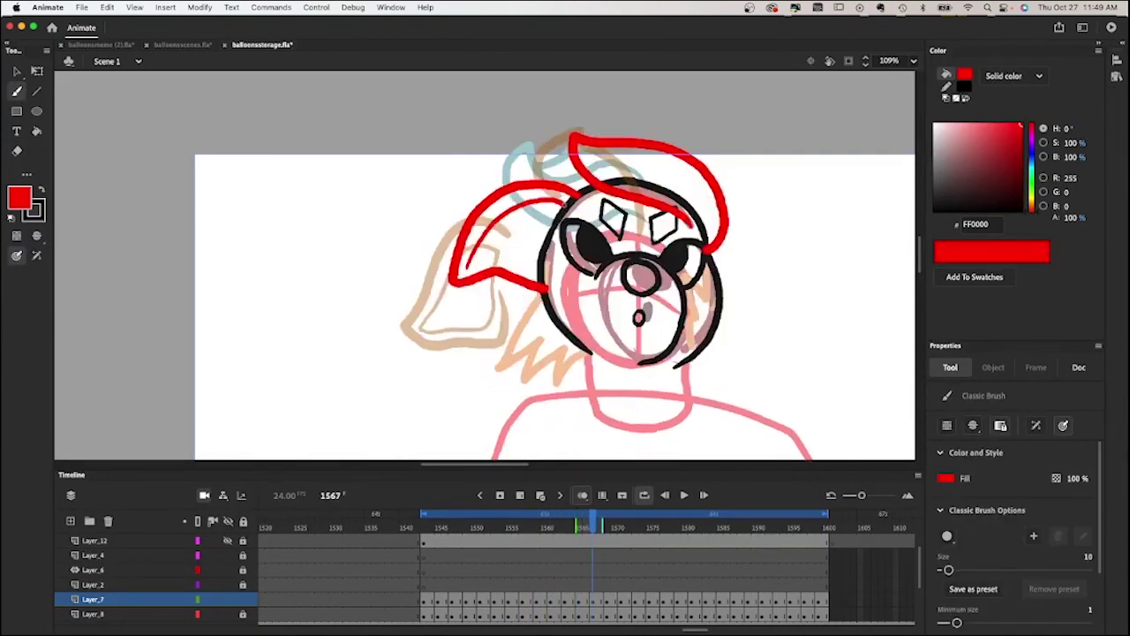
# Draw the red inner-ear line inside the left ear at every other frame from 1567 through 1575.
pyautogui.press('.')
pyautogui.press('.')
pyautogui.press('.')
pyautogui.press('.')
pyautogui.press('.')
pyautogui.press('.')
pyautogui.press('.')
pyautogui.press('.')
pyautogui.press('.')
pyautogui.press('.')
pyautogui.press('.')
pyautogui.press('.')
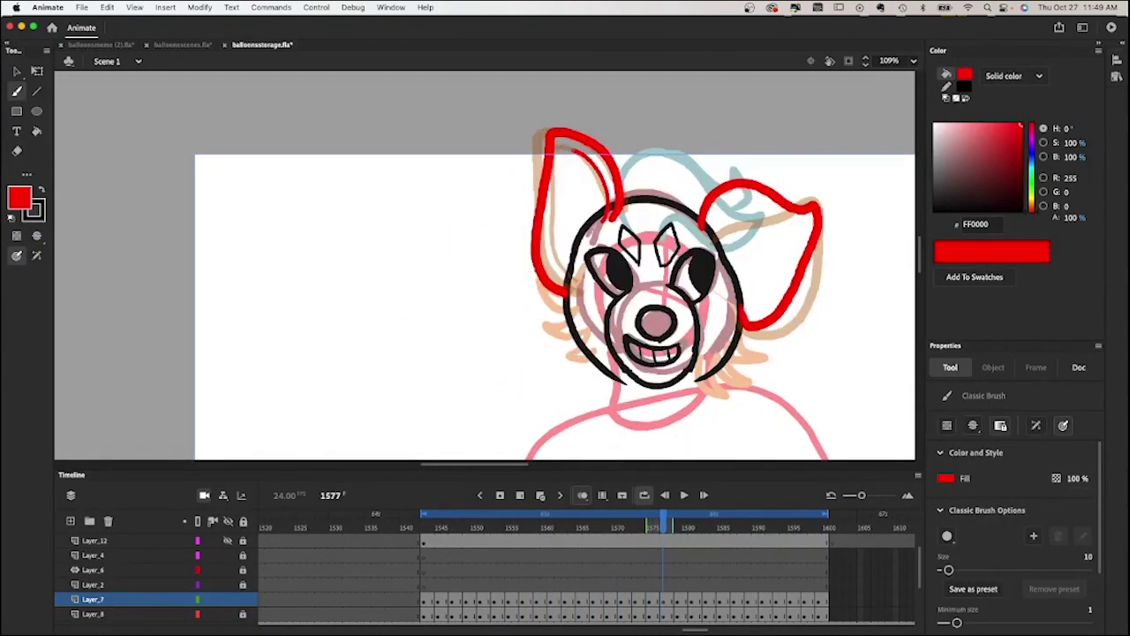
# Draw the red inner-ear line inside the left ear at every other frame from 1577 through 1585.
pyautogui.press('.')
pyautogui.press('.')
pyautogui.press('.')
pyautogui.press('.')
pyautogui.press('.')
pyautogui.press('.')
pyautogui.press('.')
pyautogui.press('.')
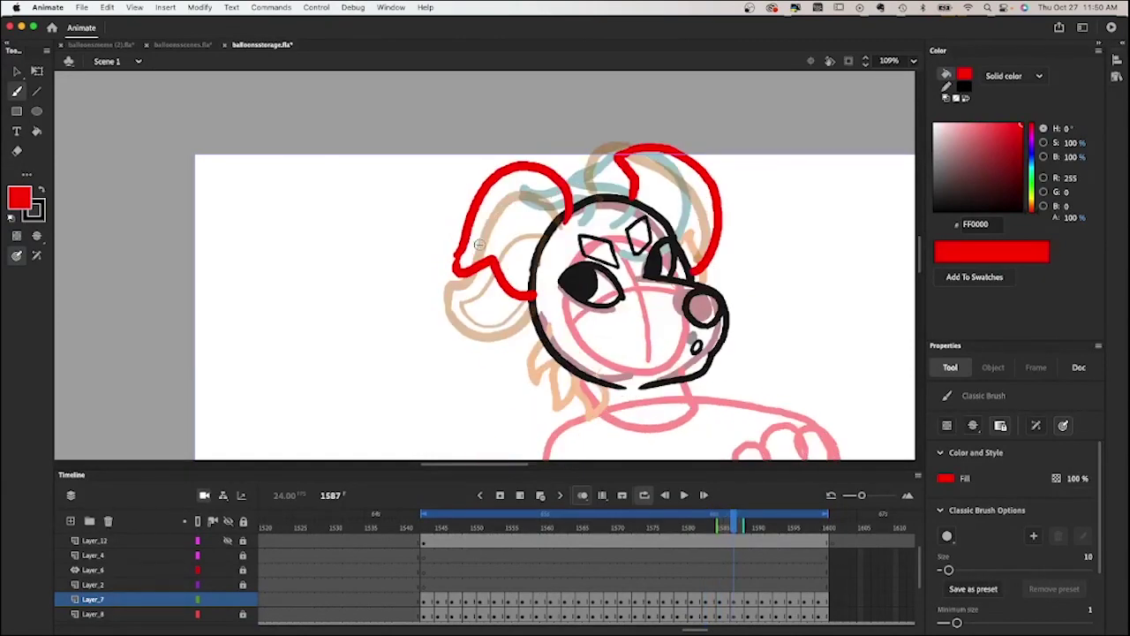
# Draw the red inner-ear line inside the left ear at frames 1587, 1589, 1591 and 1593.
pyautogui.press('.')
pyautogui.press('.')
pyautogui.press('.')
pyautogui.press('.')
pyautogui.press('.')
pyautogui.press('.')
pyautogui.press('.')
pyautogui.press('.')
pyautogui.press('.')
pyautogui.press('.')
pyautogui.press('.')
pyautogui.press('.')
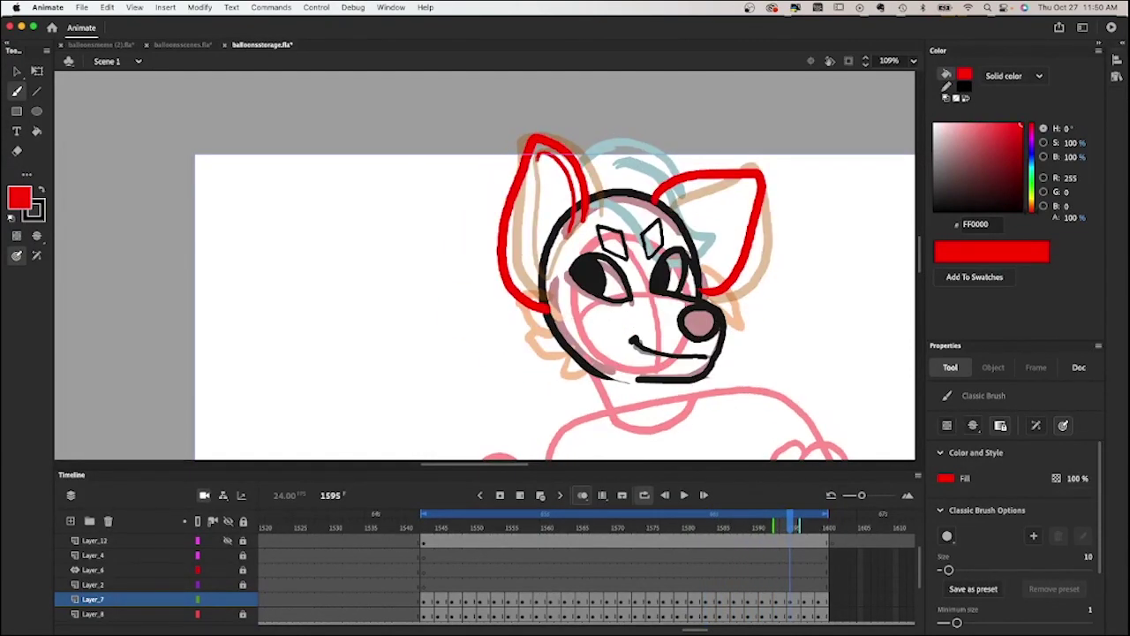
# Finish the left inner-ear lines from frame 1595 to 1600, and draw the right ear's inner lines up to frame 1549.
pyautogui.press('.')
pyautogui.press('.')
pyautogui.press('.')
pyautogui.press('.')
pyautogui.press('.')
pyautogui.press('.')
pyautogui.press('.')
pyautogui.press('.')
pyautogui.press('.')
pyautogui.press('.')
pyautogui.press('.')
pyautogui.press('.')
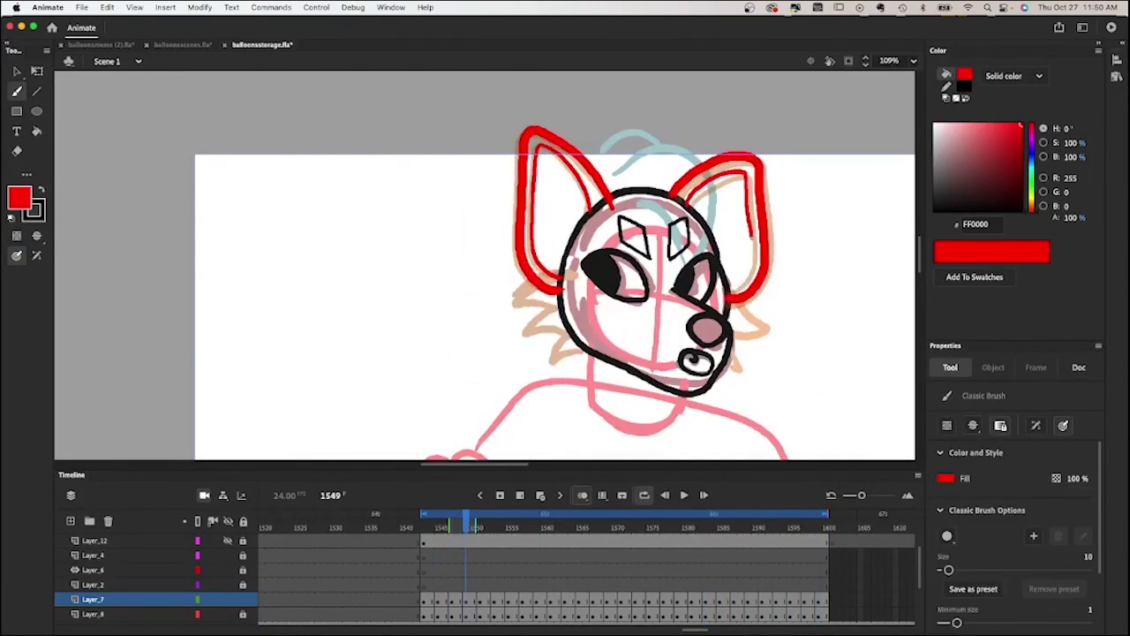
# Draw the right ear's inner lines in red on the frames after 1549, and play the loop back to check them.
pyautogui.press('.')
pyautogui.press('.')
pyautogui.press('.')
pyautogui.press('.')
pyautogui.press('.')
pyautogui.press('.')
pyautogui.press('.')
pyautogui.press('.')
pyautogui.press('.')
pyautogui.press('.')
pyautogui.press('.')
pyautogui.press('.')
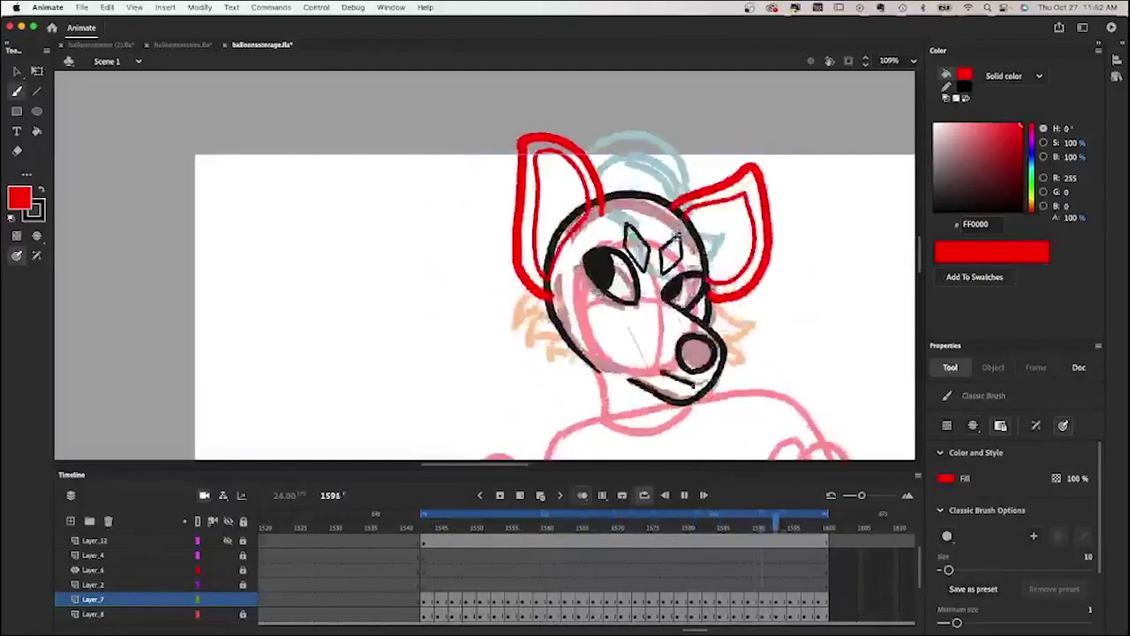
pyautogui.press('Return')
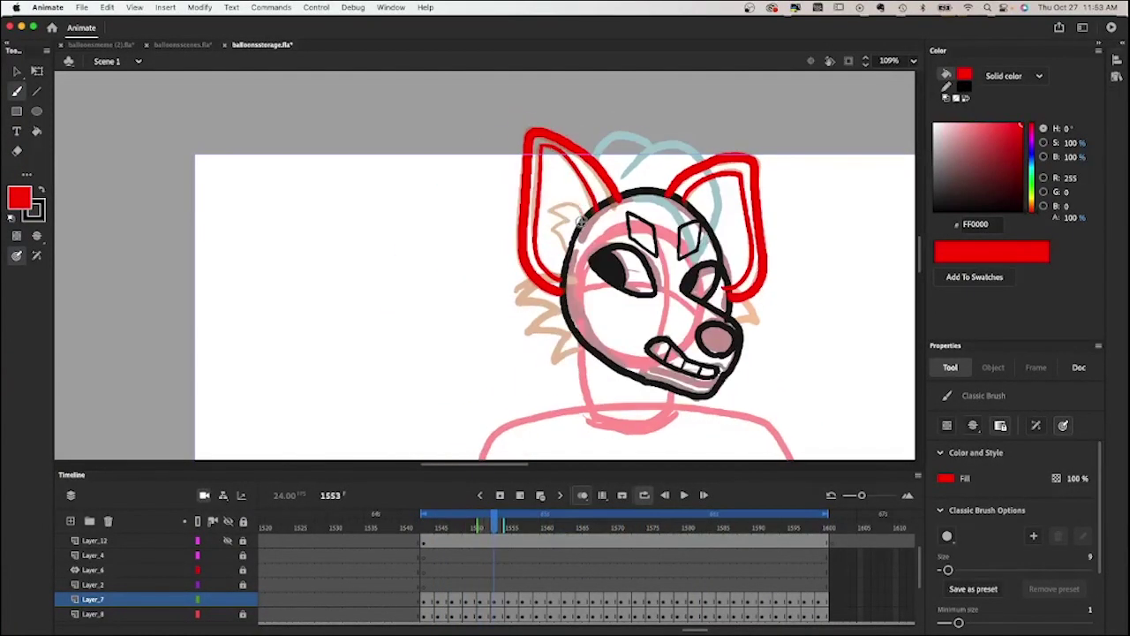
# Change the brush colour to dark red 770000 and draw the fur tuft inside the left ear from frame 1553 to 1565.
pyautogui.moveTo(1022, 171); pyautogui.dragTo(1041, 168)
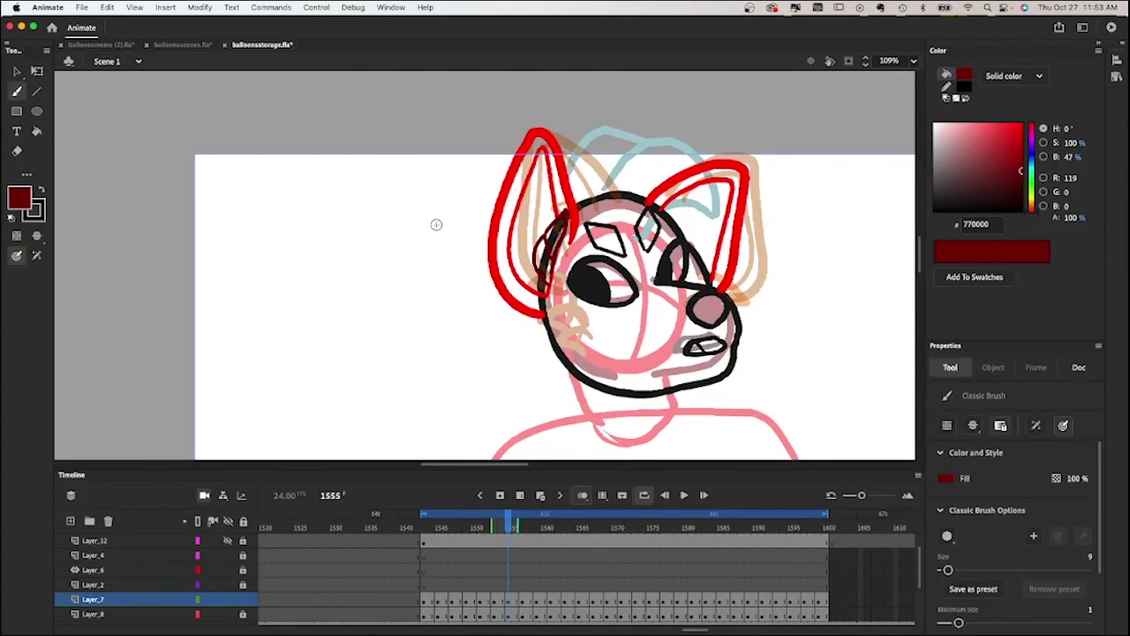
pyautogui.press('.')
pyautogui.press('.')
pyautogui.press('.')
pyautogui.press('.')
pyautogui.press('.')
pyautogui.press('.')
pyautogui.press('.')
pyautogui.press('.')
pyautogui.press('.')
pyautogui.press('.')
pyautogui.press('.')
pyautogui.press('.')
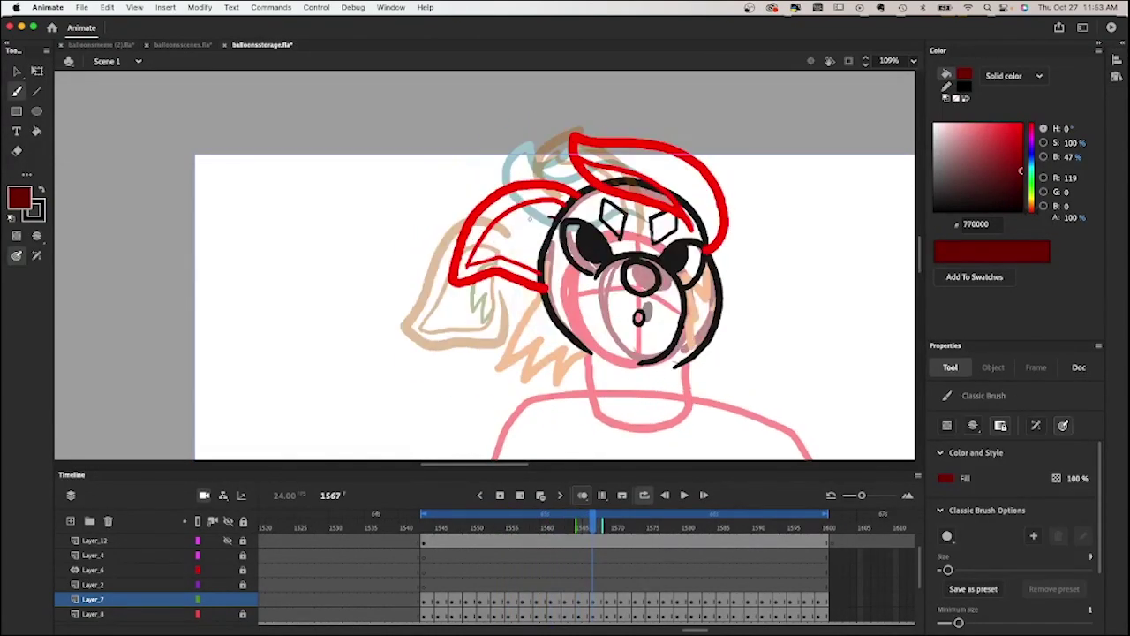
# Draw the dark red fur tuft inside the left ear on each drawing from frame 1567 to 1599.
pyautogui.press('.')
pyautogui.press('.')
pyautogui.press('.')
pyautogui.press('.')
pyautogui.press('.')
pyautogui.press('.')
pyautogui.press('.')
pyautogui.press('.')
pyautogui.press('.')
pyautogui.press('.')
pyautogui.press('.')
pyautogui.press('.')
pyautogui.press('.')
pyautogui.press('.')
pyautogui.press('.')
pyautogui.press('.')
pyautogui.press('.')
pyautogui.press('.')
pyautogui.press('.')
pyautogui.press('.')
pyautogui.press('.')
pyautogui.press('.')
pyautogui.press('.')
pyautogui.press('.')
pyautogui.press('.')
pyautogui.press('.')
pyautogui.press('.')
pyautogui.press('.')
pyautogui.press('.')
pyautogui.press('.')
pyautogui.press('.')
pyautogui.press('.')
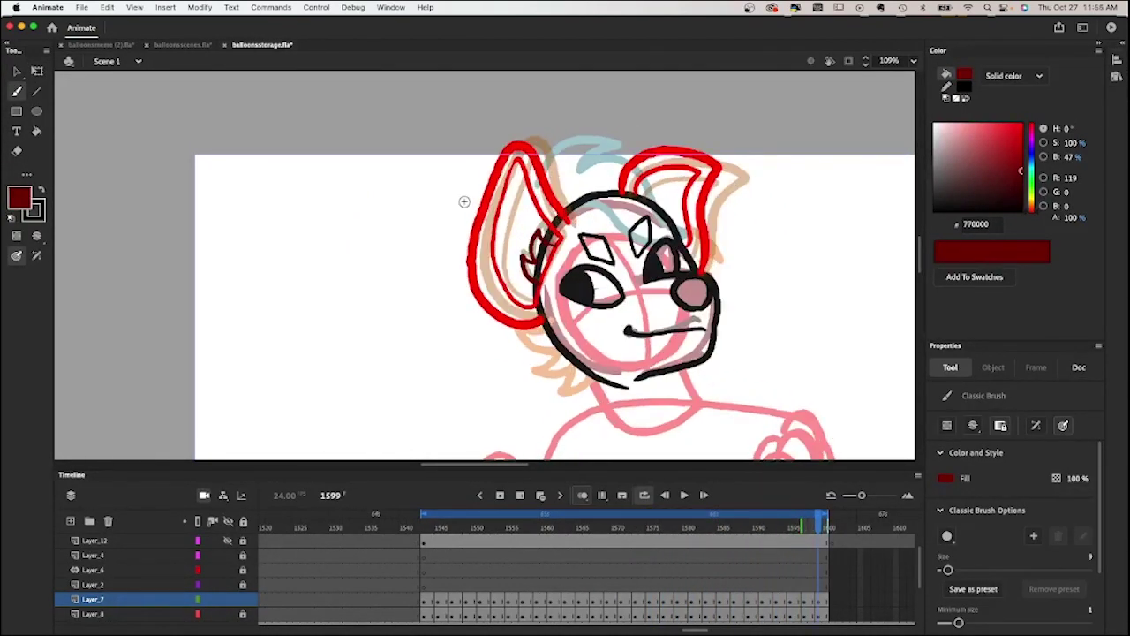
# Draw the dark red fur tuft inside the right ear on the drawings from frame 1543 to 1553.
pyautogui.press('.')
pyautogui.press('.')
pyautogui.press('.')
pyautogui.press('.')
pyautogui.press('.')
pyautogui.press('.')
pyautogui.press('.')
pyautogui.press('.')
pyautogui.press('.')
pyautogui.press('.')
pyautogui.press('.')
pyautogui.press('.')
pyautogui.press('.')
pyautogui.press('.')
pyautogui.press('.')
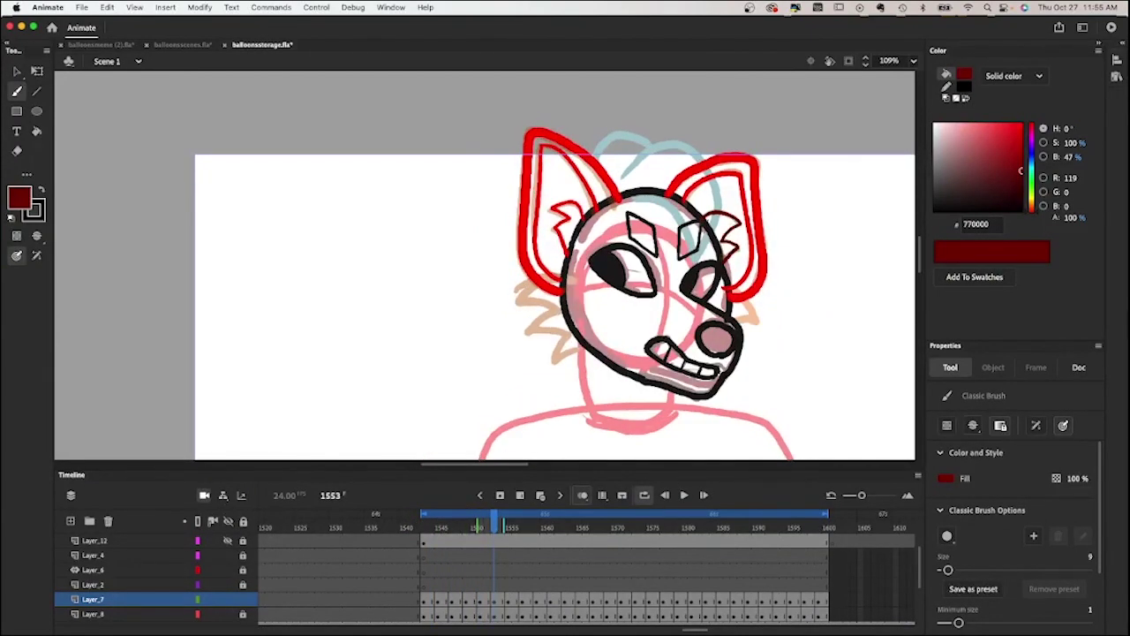
# Draw the right ear's dark red fur tuft on the drawings from frame 1555 to 1565.
pyautogui.press('.')
pyautogui.press('.')
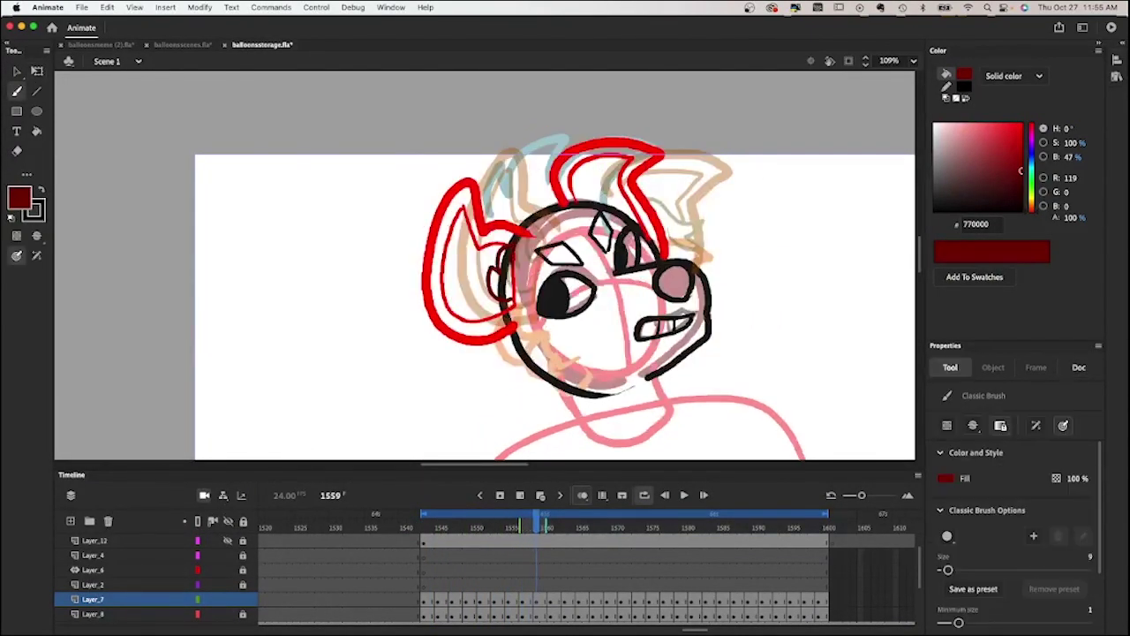
pyautogui.press('.')
pyautogui.press('.')
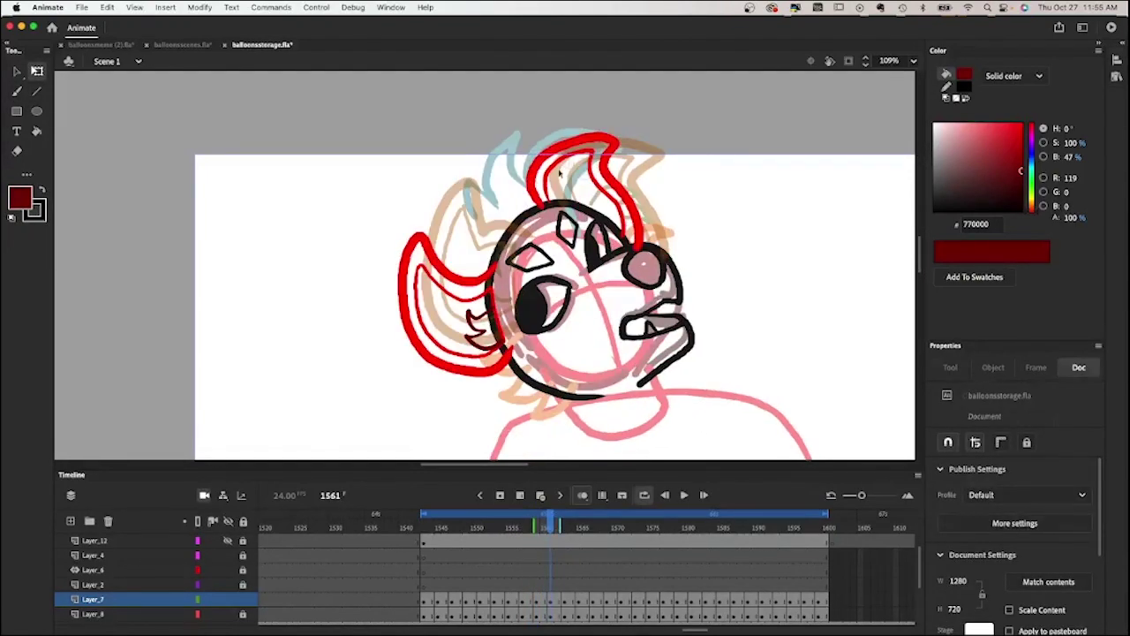
pyautogui.press('b')
pyautogui.press('.')
pyautogui.press('.')
pyautogui.press('.')
pyautogui.press('.')
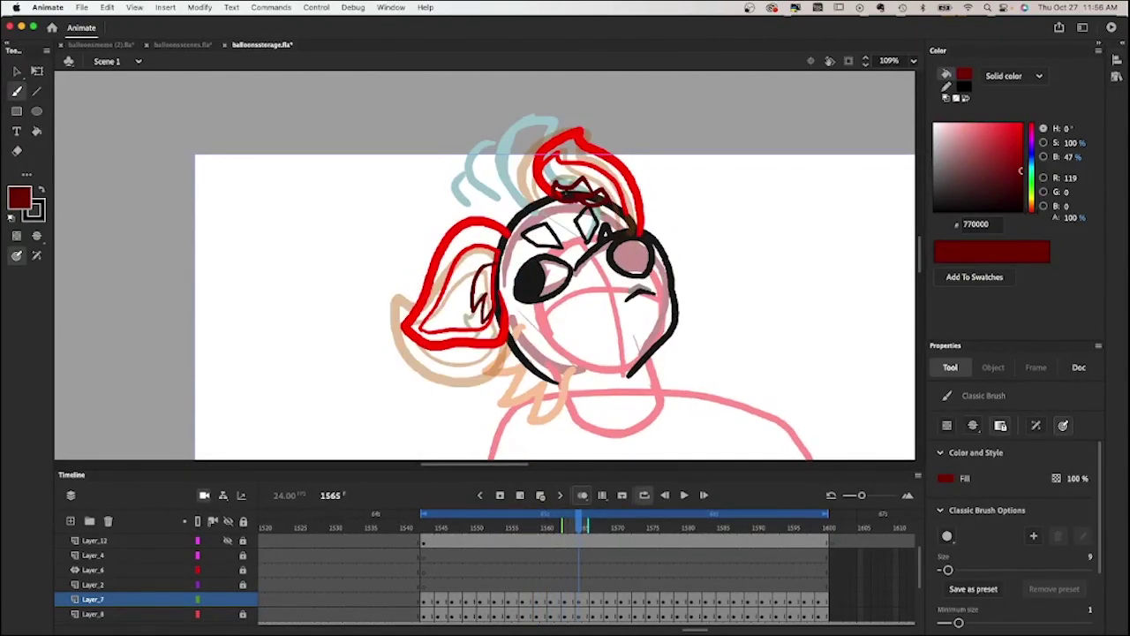
# Continue the dark red fur tuft inside the right ear from frame 1567 to 1576.
pyautogui.press('.')
pyautogui.press('.')
pyautogui.press('q')
pyautogui.press('b')
pyautogui.press('.')
pyautogui.press('.')
pyautogui.press('q')
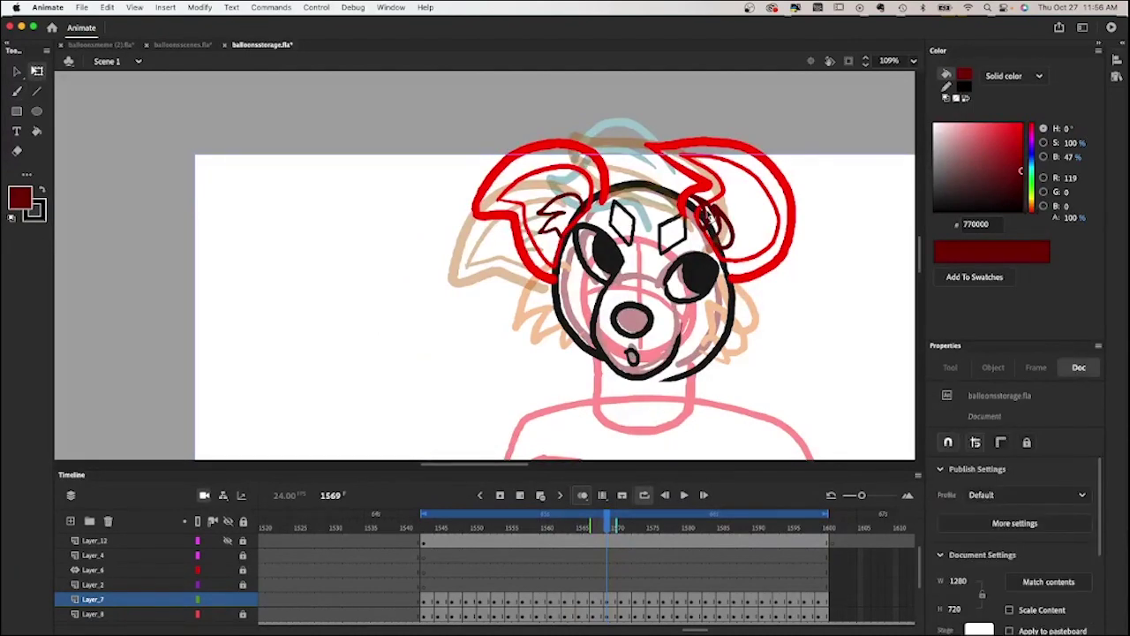
pyautogui.press('.')
pyautogui.press('.')
pyautogui.press('b')
pyautogui.press('.')
pyautogui.press('.')
pyautogui.press('.')
pyautogui.press('.')
pyautogui.press('.')
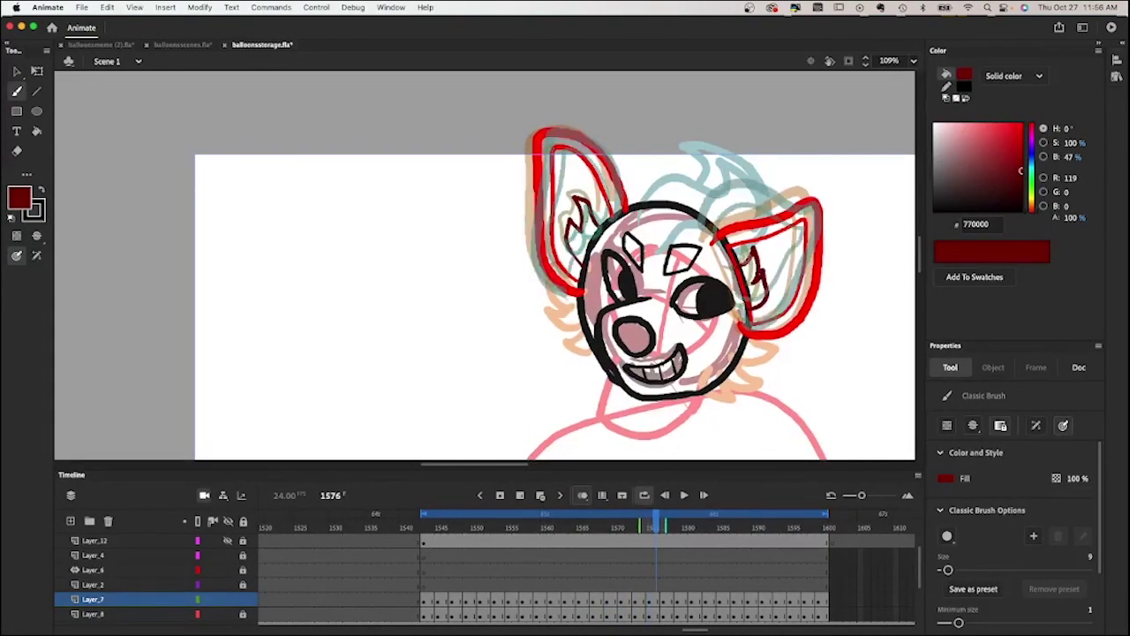
# Complete the right ear's dark red fur tufts on the frames after 1576, and play the loop back to check them.
pyautogui.press('.')
pyautogui.press('.')
pyautogui.press('.')
pyautogui.press('.')
pyautogui.press('.')
pyautogui.press('.')
pyautogui.press('.')
pyautogui.press('.')
pyautogui.press('.')
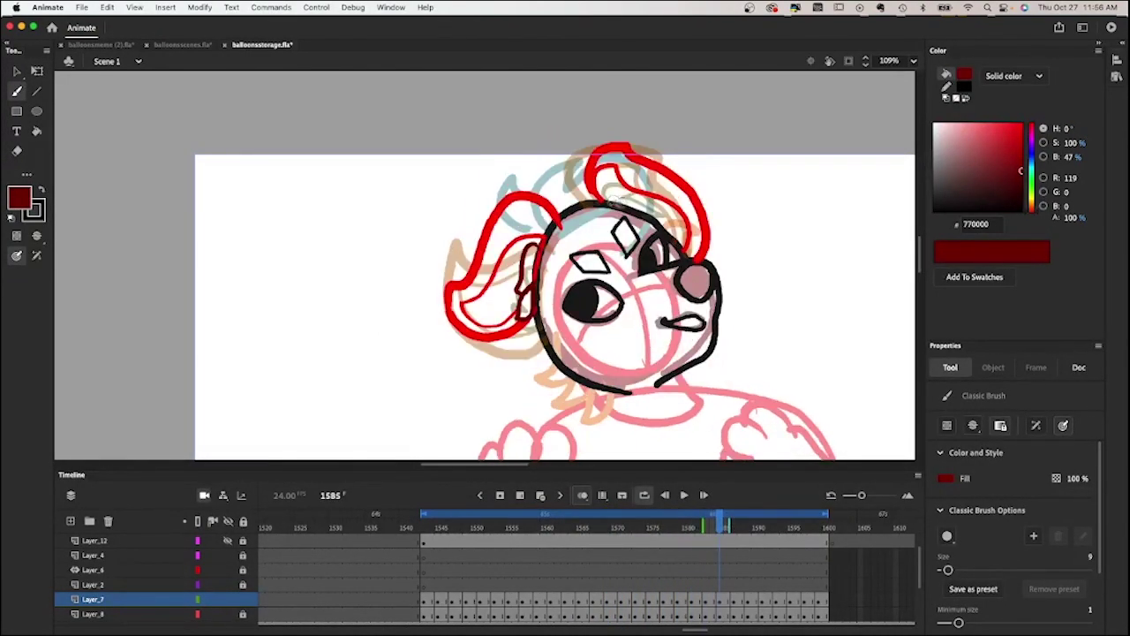
pyautogui.press('.')
pyautogui.press('.')
pyautogui.press('.')
pyautogui.press('.')
pyautogui.press('.')
pyautogui.press('.')
pyautogui.press('.')
pyautogui.press('.')
pyautogui.press('.')
pyautogui.press('.')
pyautogui.press('.')
pyautogui.press('.')
pyautogui.press('Return')
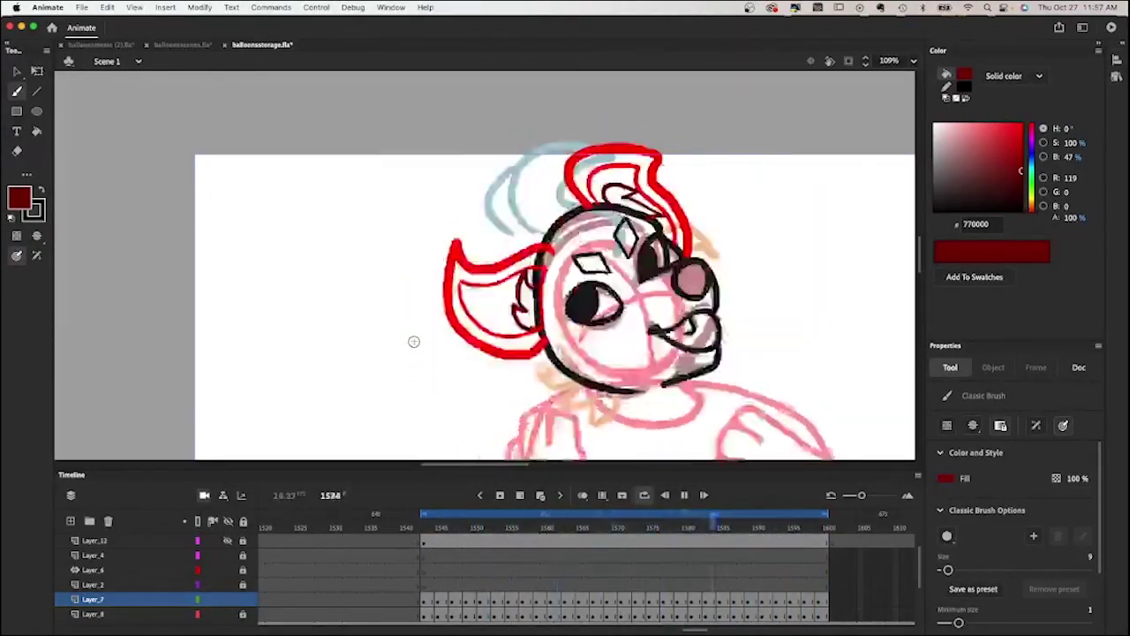
pyautogui.press('Return')
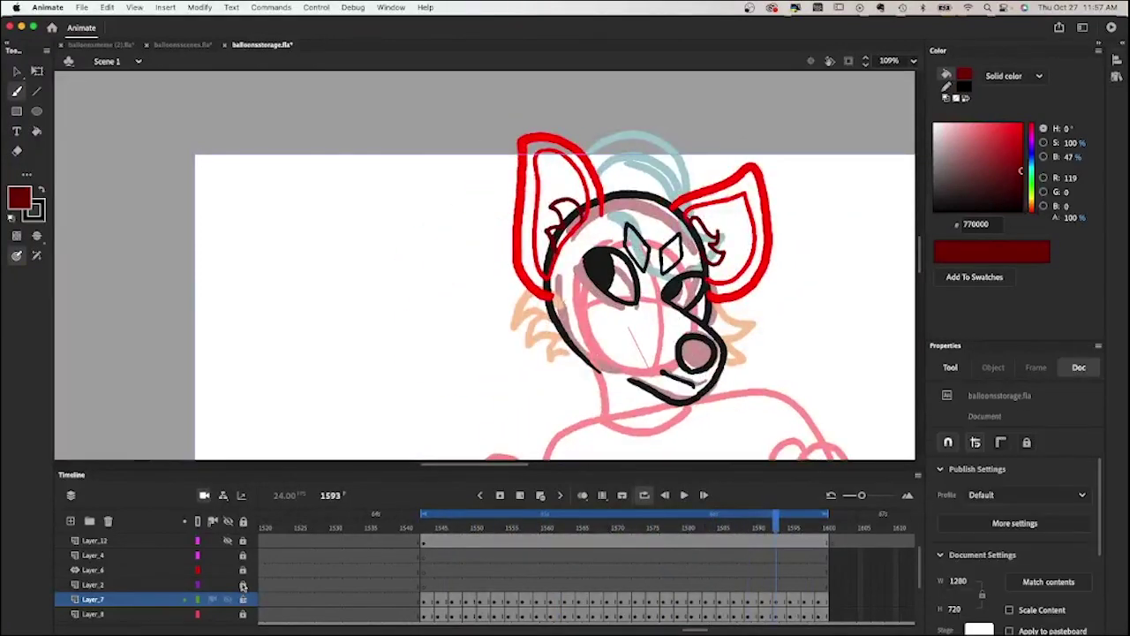
# Lock Layer_7, unlock Layer_2, and fill Layer_2 with blank keyframes every two frames from frame 1543 to 1600.
pyautogui.click(424, 586)
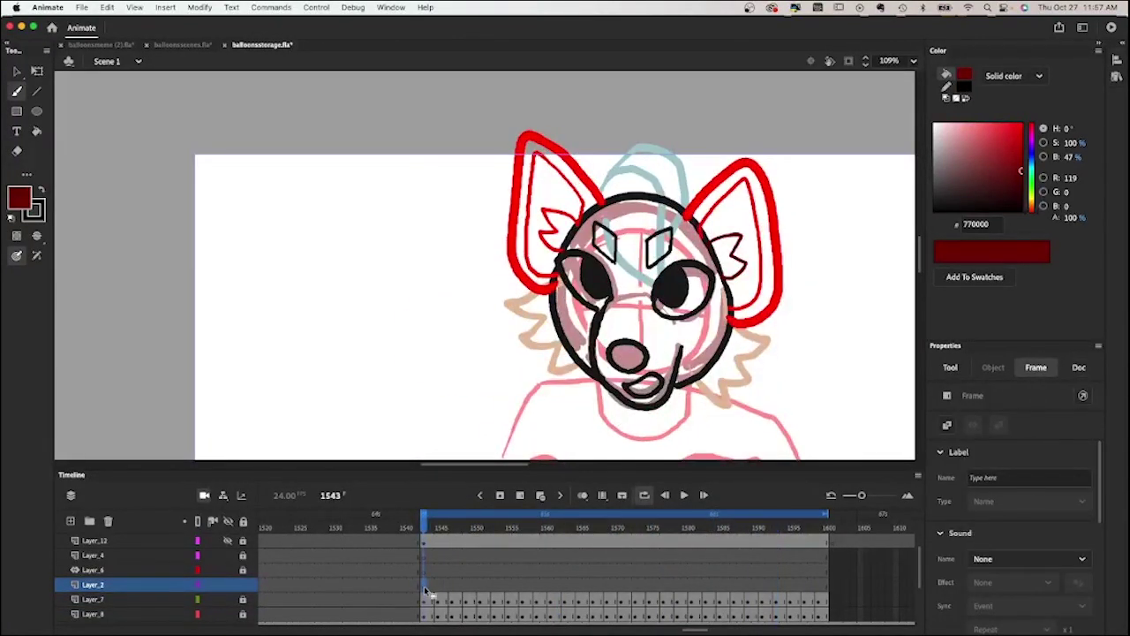
pyautogui.rightClick(426, 588)
pyautogui.click(641, 327)
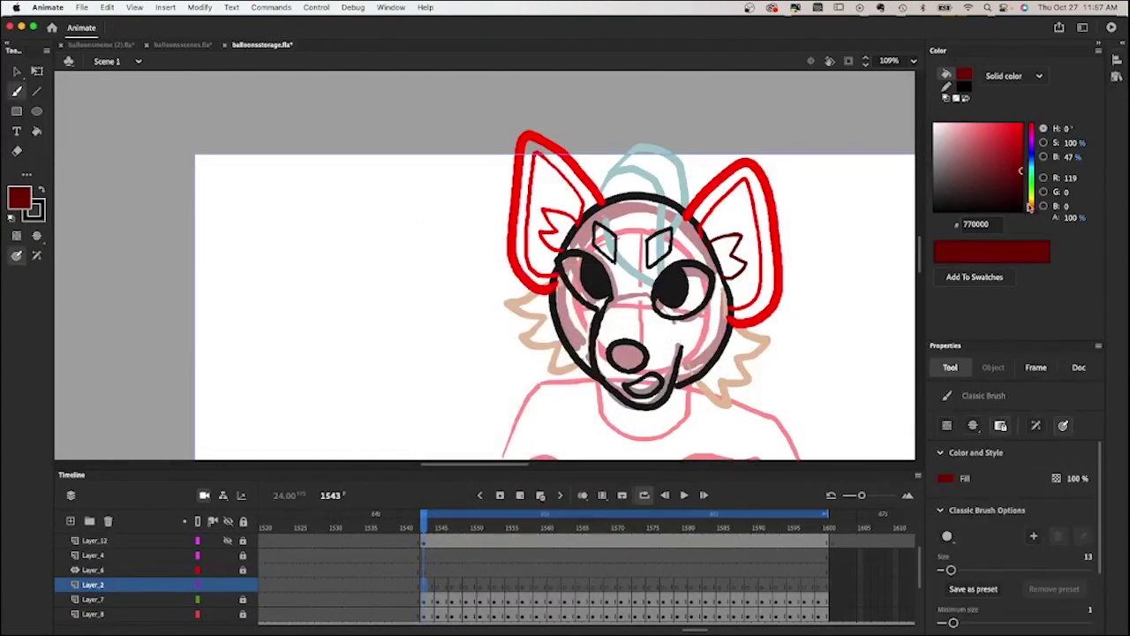
# Change the brush colour to orange-red FF4600 and draw the jagged cheek fur on both sides of the head at frame 1543.
pyautogui.click(1029, 209)
pyautogui.click(1021, 127)
pyautogui.moveTo(547, 294)
pyautogui.mouseDown()
pyautogui.moveTo(530, 304)
pyautogui.moveTo(516, 345)
pyautogui.moveTo(578, 378)
pyautogui.mouseUp()
pyautogui.moveTo(728, 325)
pyautogui.mouseDown()
pyautogui.moveTo(749, 332)
pyautogui.moveTo(750, 367)
pyautogui.moveTo(702, 408)
pyautogui.mouseUp()
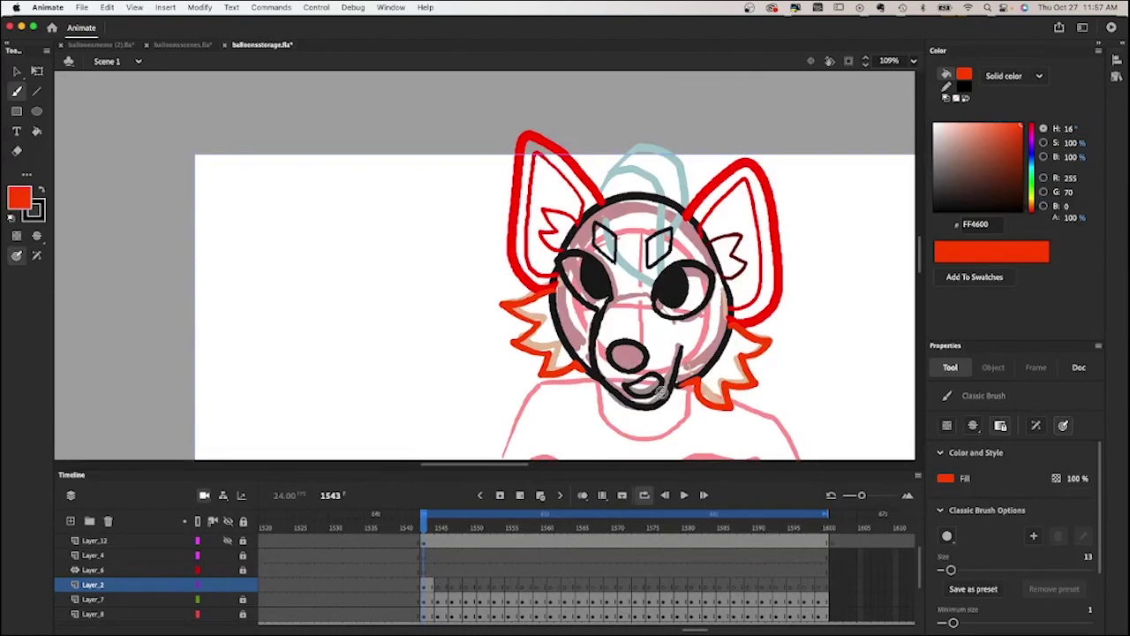
# Turn on onion skinning at frame 1545 and hide the outline4 layer, keeping the shoulder sketch visible.
pyautogui.press('.')
pyautogui.press('.')
pyautogui.click(583, 495)
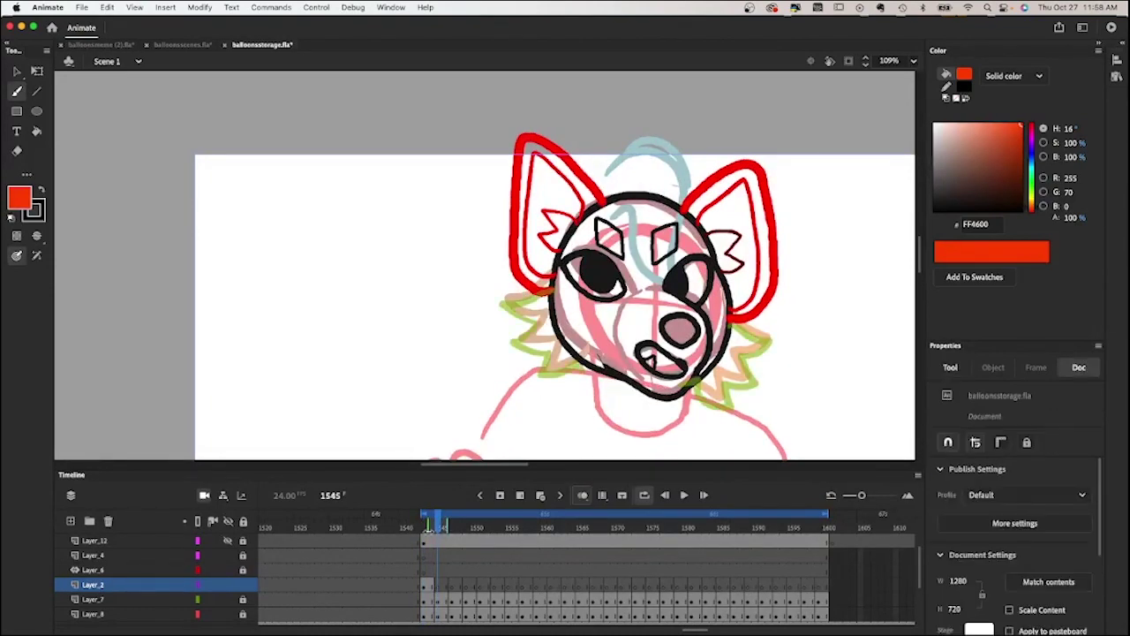
pyautogui.scroll(-3, 426, 565)
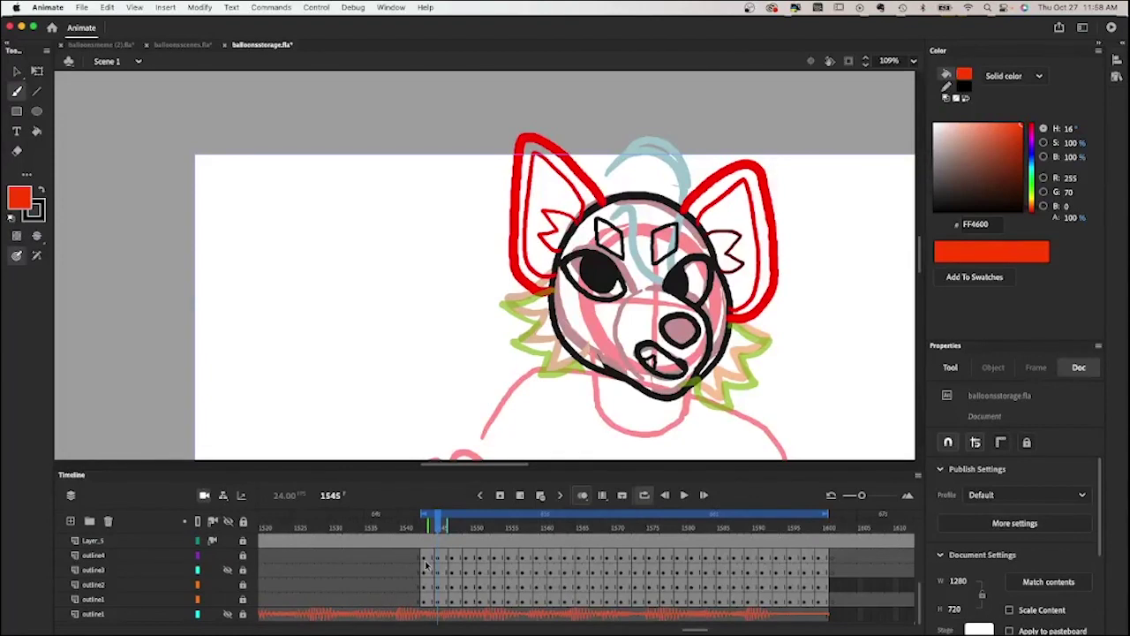
pyautogui.click(229, 585)
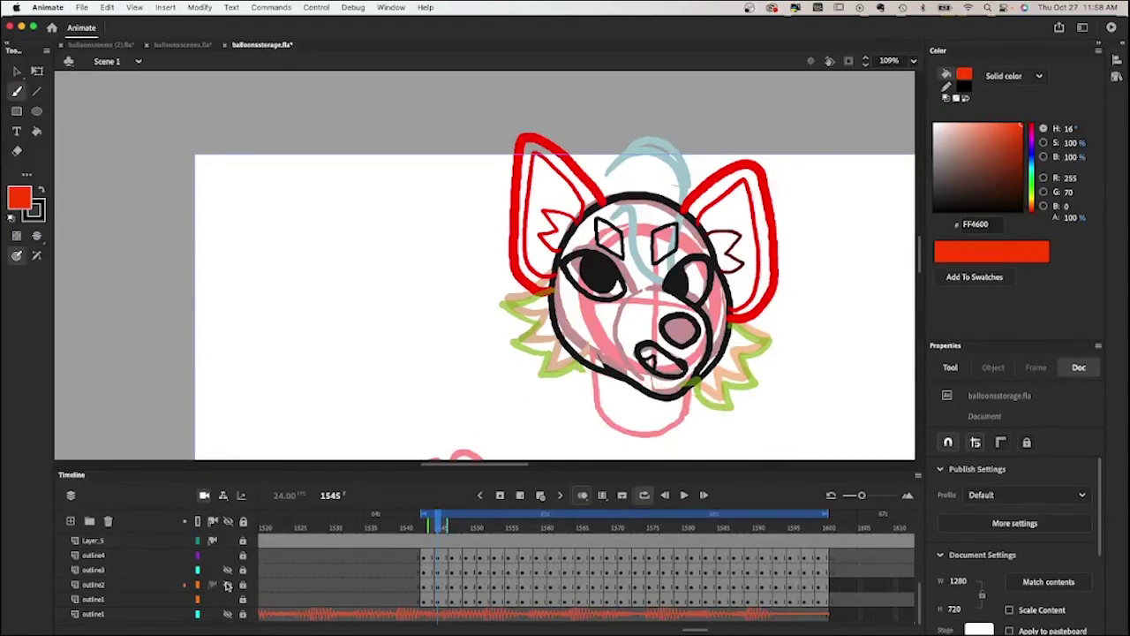
pyautogui.click(228, 556)
pyautogui.scroll(3, 402, 574)
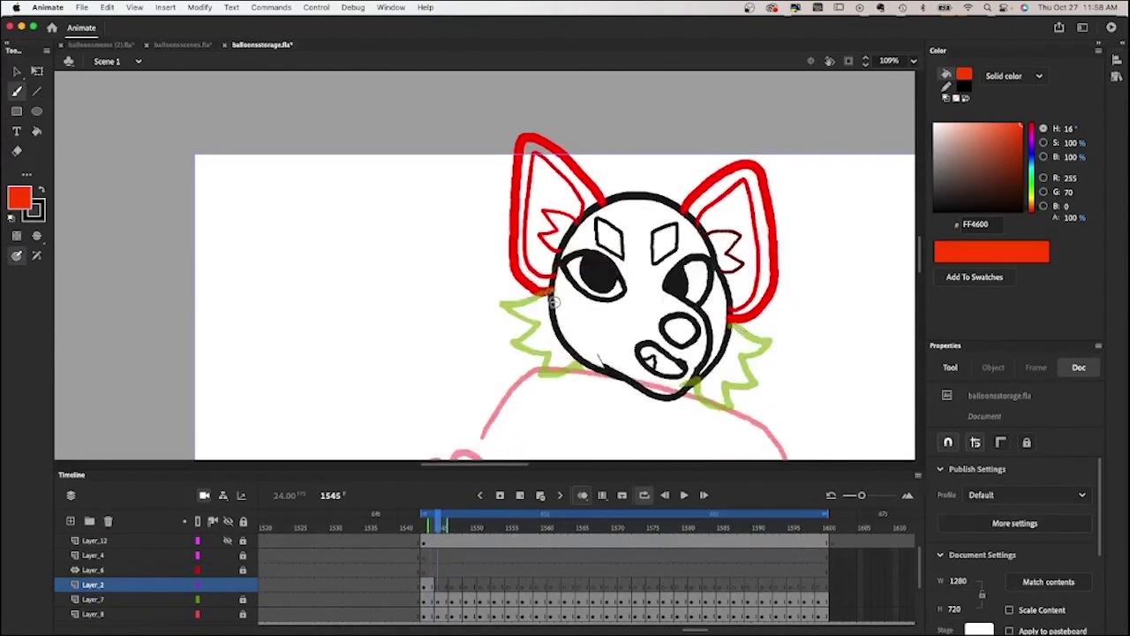
# Draw the left cheek fur in FF4600 on Layer_2 at frames 1545 and 1547, comparing it with the preceding drawing.
pyautogui.moveTo(553, 291)
pyautogui.mouseDown()
pyautogui.moveTo(504, 306)
pyautogui.moveTo(534, 320)
pyautogui.moveTo(513, 341)
pyautogui.moveTo(564, 368)
pyautogui.moveTo(606, 372)
pyautogui.mouseUp()
pyautogui.press(',')
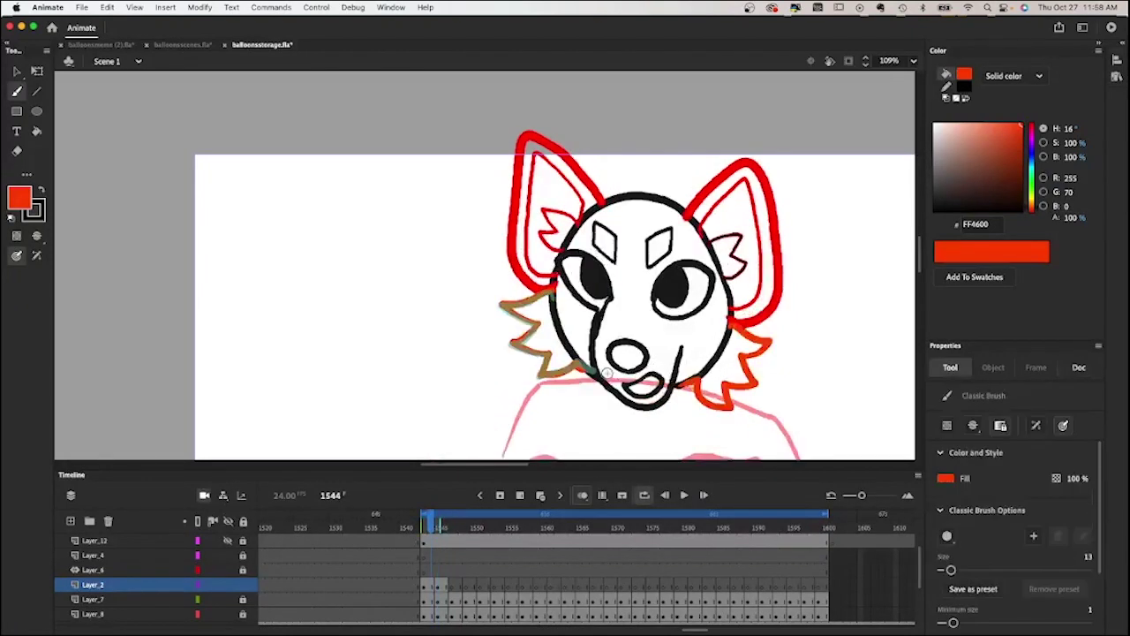
pyautogui.press('.')
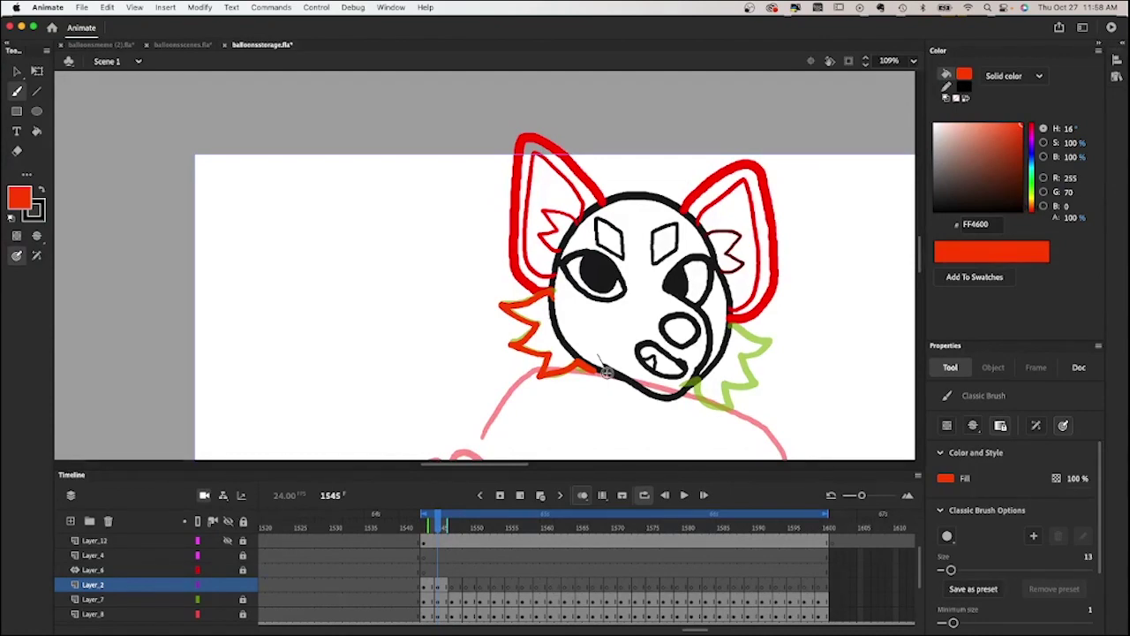
pyautogui.press('.')
pyautogui.press('.')
pyautogui.moveTo(555, 289)
pyautogui.mouseDown()
pyautogui.moveTo(509, 311)
pyautogui.moveTo(539, 328)
pyautogui.moveTo(526, 348)
pyautogui.moveTo(549, 370)
pyautogui.moveTo(591, 368)
pyautogui.mouseUp()
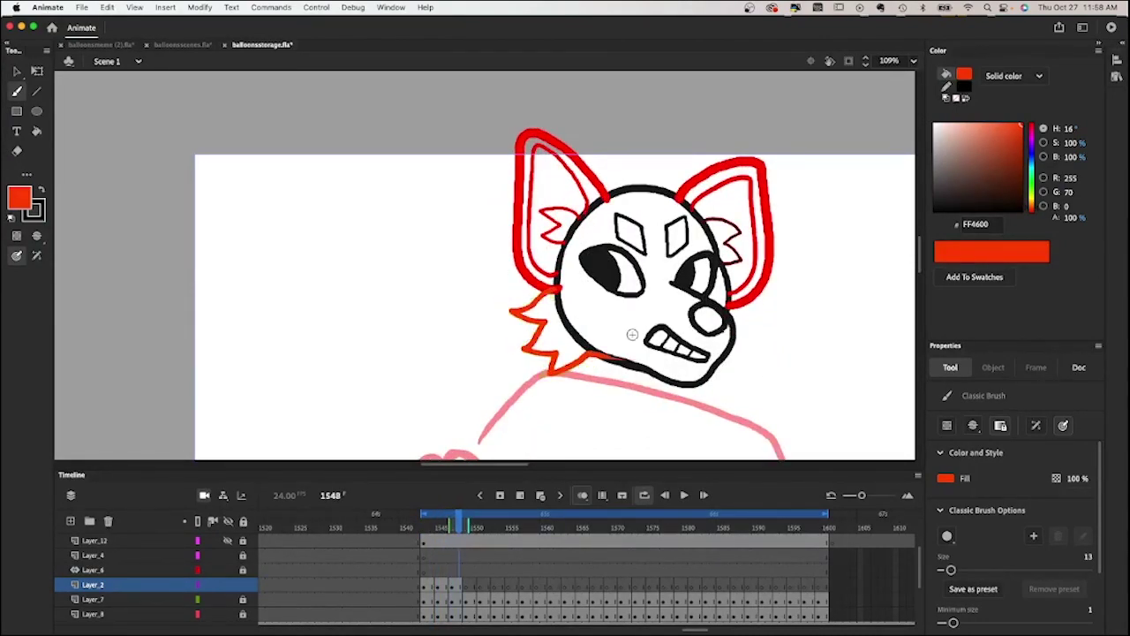
# Draw the left cheek fur at frames 1549, 1551 and 1553, following the turn of the head.
pyautogui.press('.')
pyautogui.press('.')
pyautogui.moveTo(561, 291)
pyautogui.mouseDown()
pyautogui.moveTo(534, 303)
pyautogui.moveTo(528, 344)
pyautogui.moveTo(553, 366)
pyautogui.moveTo(584, 369)
pyautogui.mouseUp()
pyautogui.press('.')
pyautogui.press('.')
pyautogui.moveTo(564, 293)
pyautogui.mouseDown()
pyautogui.moveTo(528, 304)
pyautogui.moveTo(535, 346)
pyautogui.moveTo(574, 368)
pyautogui.moveTo(618, 365)
pyautogui.moveTo(533, 302)
pyautogui.moveTo(538, 339)
pyautogui.moveTo(565, 369)
pyautogui.moveTo(622, 367)
pyautogui.mouseUp()
pyautogui.press('.')
pyautogui.press('.')
# Draw the left cheek fur at frame 1555 as three rounded tufts with a line along the lower jaw.
pyautogui.press('.')
pyautogui.press('.')
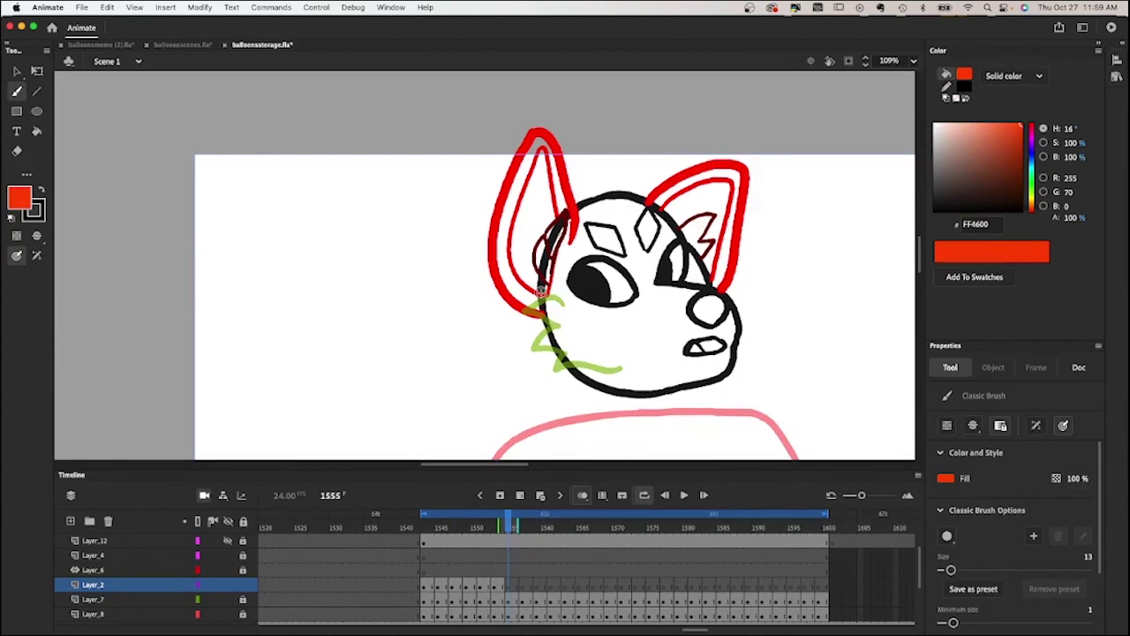
pyautogui.moveTo(548, 295)
pyautogui.mouseDown()
pyautogui.moveTo(574, 305)
pyautogui.moveTo(557, 325)
pyautogui.mouseUp()
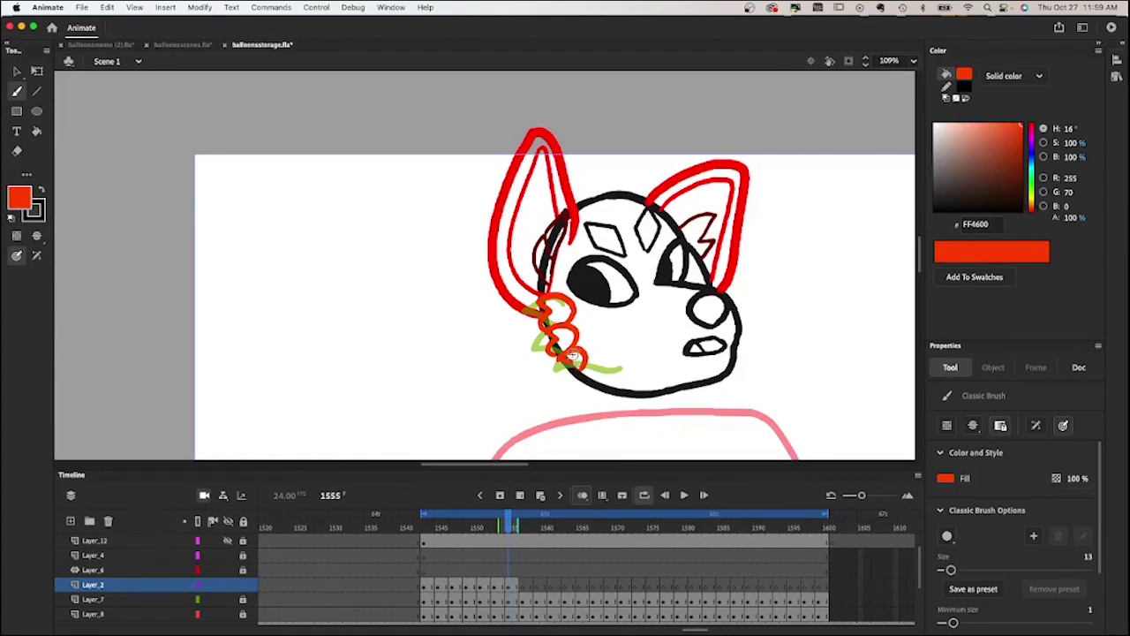
pyautogui.moveTo(606, 389); pyautogui.dragTo(642, 400)
pyautogui.press(',')
pyautogui.press('.')
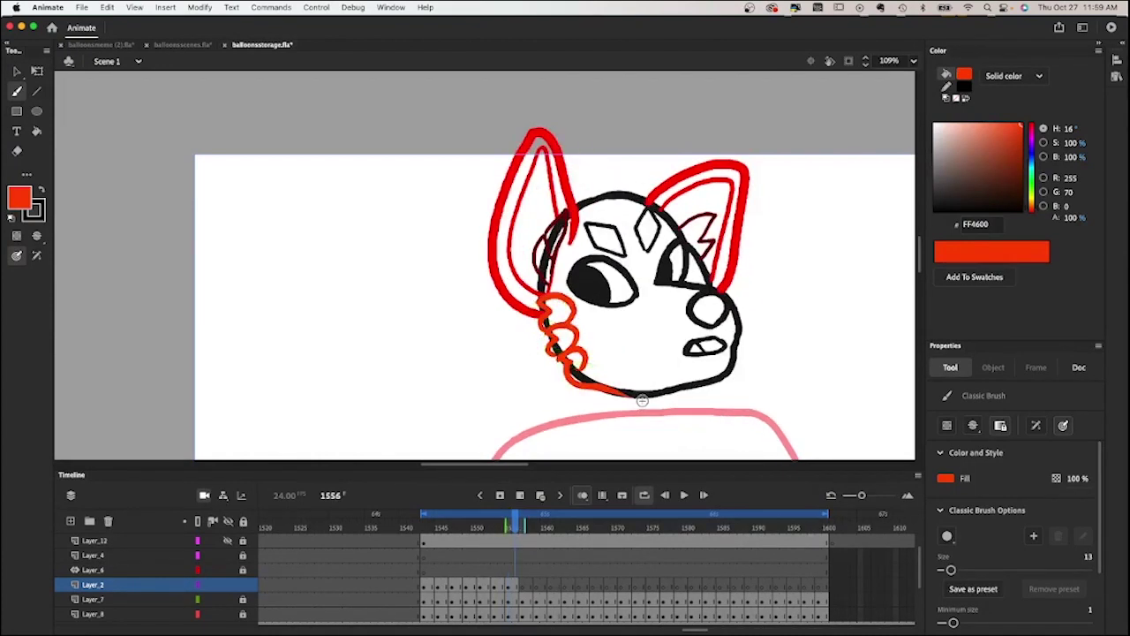
# Draw the left cheek fur swinging outward from the back of the jaw at frames 1557 and 1559.
pyautogui.press('.')
pyautogui.press('.')
pyautogui.moveTo(540, 345)
pyautogui.mouseDown()
pyautogui.moveTo(512, 345)
pyautogui.moveTo(514, 329)
pyautogui.moveTo(549, 309)
pyautogui.mouseUp()
pyautogui.moveTo(556, 362)
pyautogui.mouseDown()
pyautogui.moveTo(530, 372)
pyautogui.moveTo(552, 340)
pyautogui.moveTo(553, 389)
pyautogui.moveTo(576, 354)
pyautogui.mouseUp()
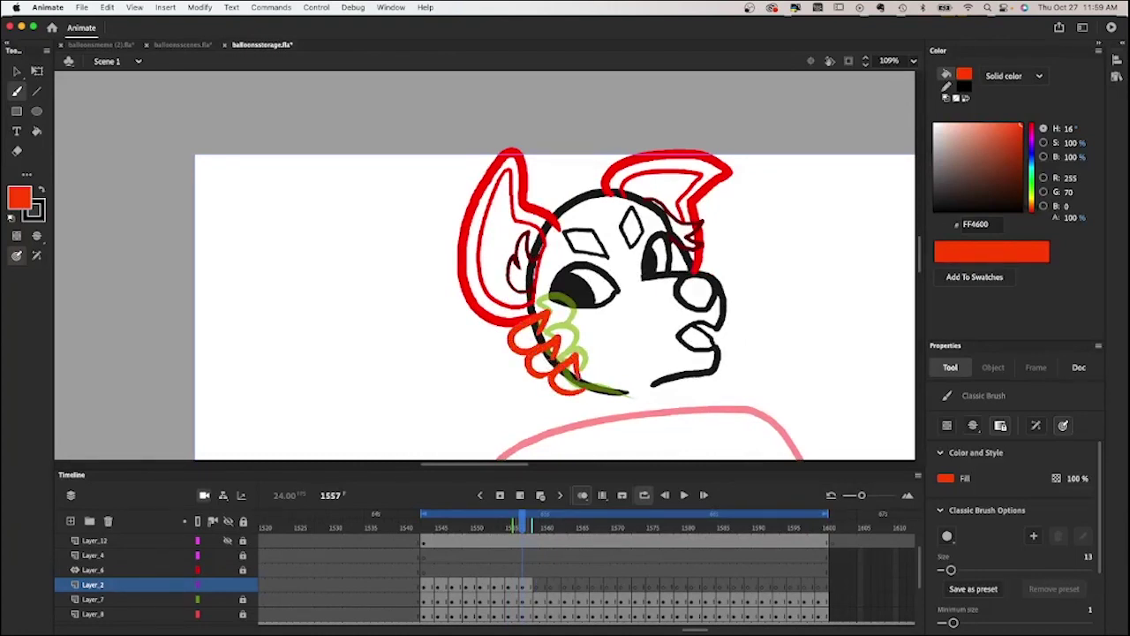
pyautogui.press('.')
pyautogui.press('.')
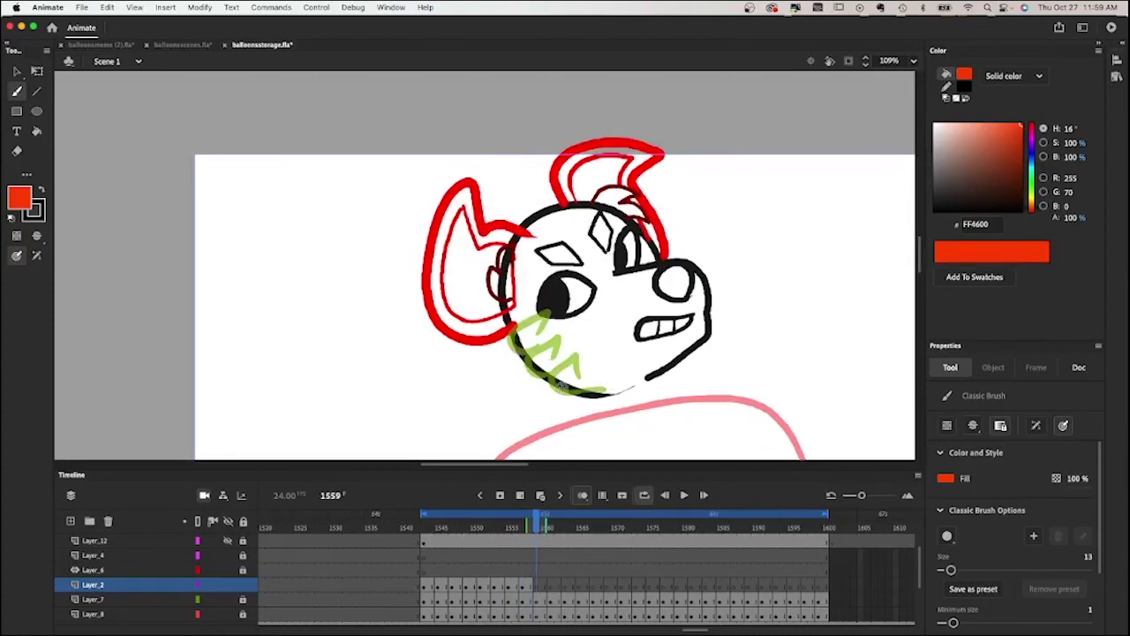
pyautogui.moveTo(556, 366)
pyautogui.mouseDown()
pyautogui.moveTo(569, 408)
pyautogui.moveTo(600, 392)
pyautogui.moveTo(514, 385)
pyautogui.moveTo(536, 399)
pyautogui.moveTo(520, 415)
pyautogui.moveTo(510, 381)
pyautogui.moveTo(487, 364)
pyautogui.moveTo(491, 399)
pyautogui.moveTo(540, 411)
pyautogui.mouseUp()
# Draw the left cheek fur at frames 1561 and 1563, undoing the last stroke at 1563.
pyautogui.press('.')
pyautogui.press('.')
pyautogui.press('.')
pyautogui.press('.')
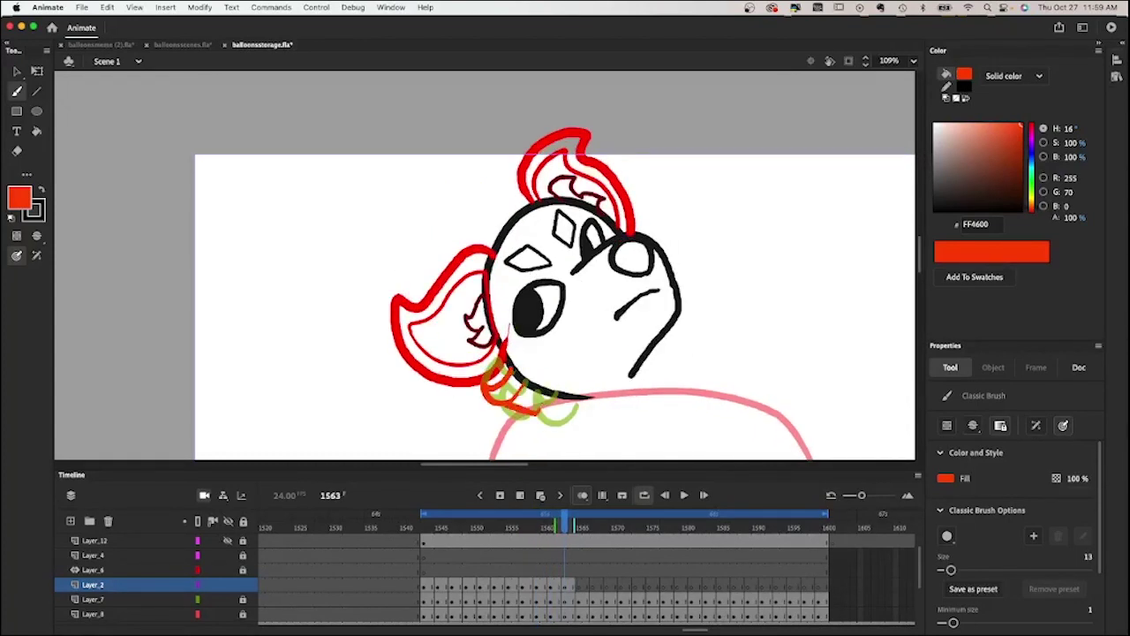
pyautogui.hotkey('ctrl', 'z')
# Draw the left cheek fur at frames 1565 and 1567, trimming the stroke end near the jaw with the Eraser.
pyautogui.press('.')
pyautogui.press('.')
pyautogui.moveTo(514, 333)
pyautogui.mouseDown()
pyautogui.moveTo(507, 390)
pyautogui.moveTo(521, 382)
pyautogui.moveTo(512, 413)
pyautogui.mouseUp()
pyautogui.moveTo(508, 389)
pyautogui.mouseDown()
pyautogui.moveTo(548, 400)
pyautogui.moveTo(582, 415)
pyautogui.mouseUp()
pyautogui.press('.')
pyautogui.press('.')
pyautogui.moveTo(542, 290)
pyautogui.mouseDown()
pyautogui.moveTo(508, 332)
pyautogui.moveTo(539, 326)
pyautogui.moveTo(526, 370)
pyautogui.moveTo(552, 345)
pyautogui.moveTo(553, 380)
pyautogui.moveTo(587, 355)
pyautogui.mouseUp()
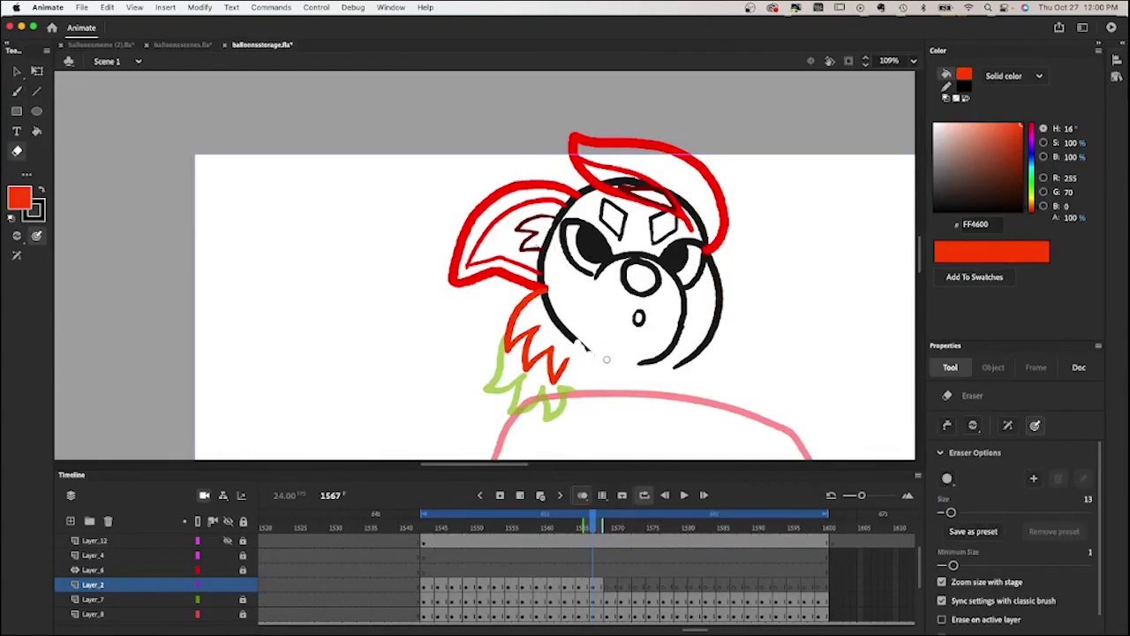
# Draw the left cheek fur as pointed tufts at frames 1569, 1571 and 1573.
pyautogui.press('.')
pyautogui.press('.')
pyautogui.moveTo(562, 294)
pyautogui.mouseDown()
pyautogui.moveTo(514, 313)
pyautogui.moveTo(533, 350)
pyautogui.moveTo(593, 355)
pyautogui.moveTo(547, 279)
pyautogui.moveTo(528, 305)
pyautogui.moveTo(542, 310)
pyautogui.mouseUp()
pyautogui.press('.')
pyautogui.press('.')
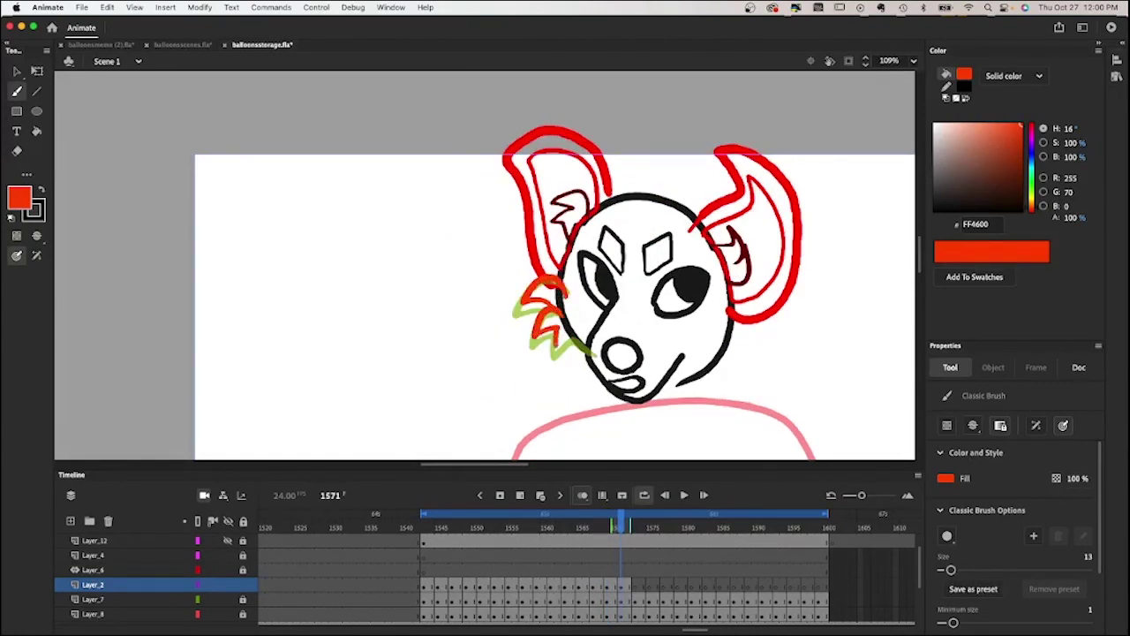
pyautogui.press('.')
pyautogui.press('.')
pyautogui.moveTo(555, 329); pyautogui.dragTo(578, 367)
pyautogui.moveTo(565, 327); pyautogui.dragTo(534, 281)
# Draw the left cheek fur along the back of the jaw at frames 1575, 1577, 1579 and 1581.
pyautogui.press('.')
pyautogui.press('.')
pyautogui.moveTo(597, 376)
pyautogui.mouseDown()
pyautogui.moveTo(569, 351)
pyautogui.moveTo(568, 317)
pyautogui.moveTo(537, 290)
pyautogui.mouseUp()
pyautogui.press('.')
pyautogui.press('.')
pyautogui.moveTo(597, 356)
pyautogui.mouseDown()
pyautogui.moveTo(569, 344)
pyautogui.moveTo(567, 314)
pyautogui.mouseUp()
pyautogui.press('.')
pyautogui.press('.')
pyautogui.press('.')
pyautogui.press('.')
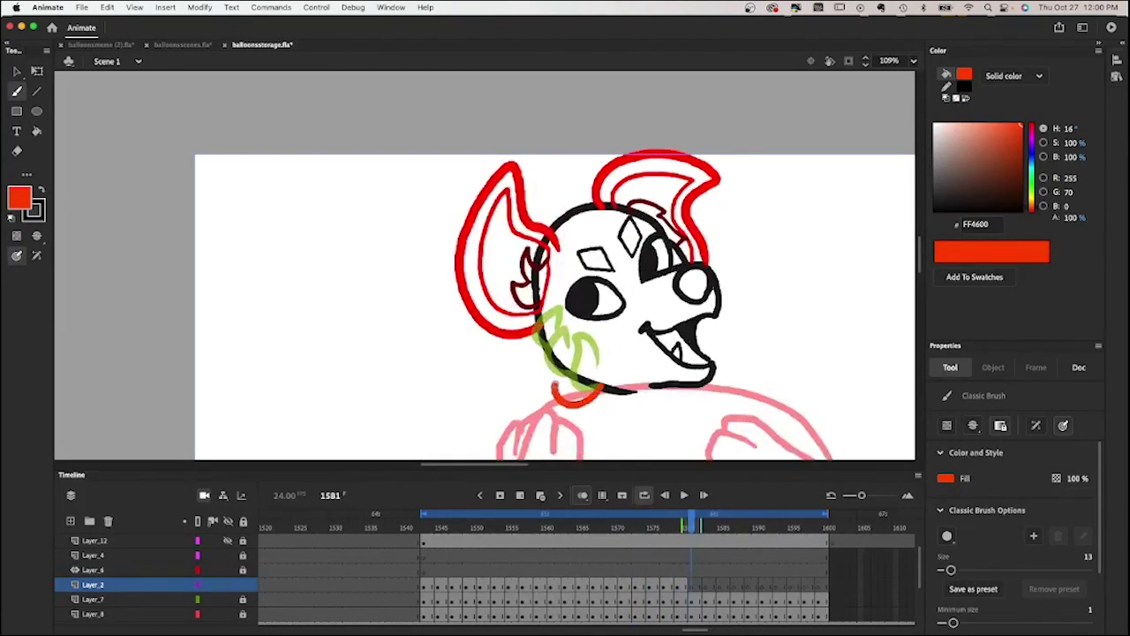
# Draw the left cheek fur at frames 1583, 1585, 1587 and 1589, following the previous frame's tufts.
pyautogui.press('.')
pyautogui.press('.')
pyautogui.press('.')
pyautogui.press('.')
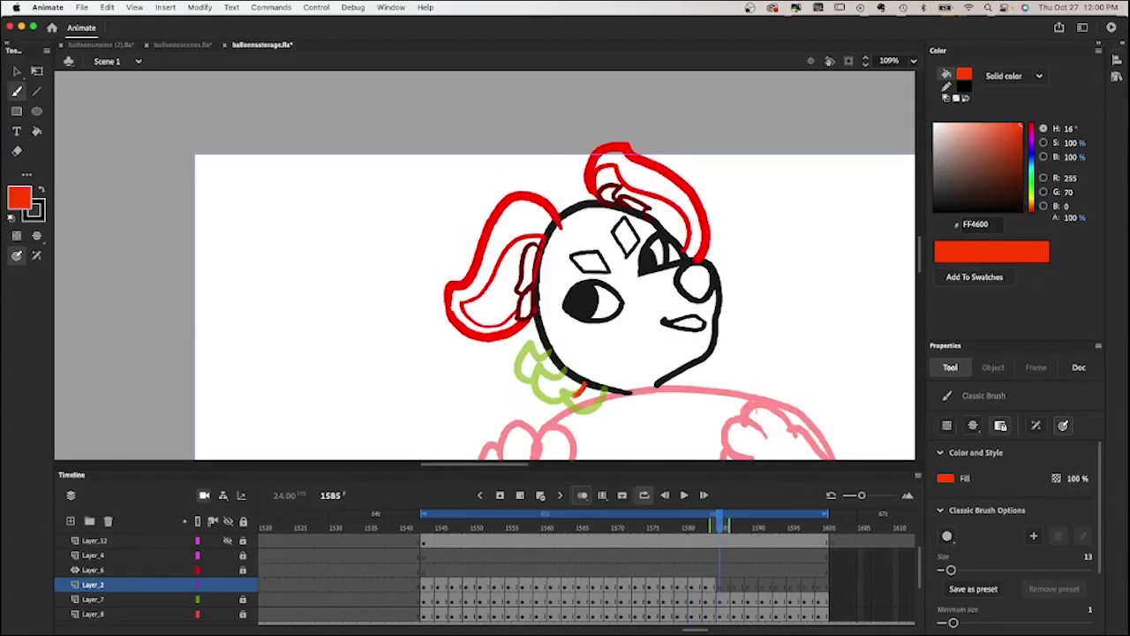
pyautogui.press('.')
pyautogui.press('.')
pyautogui.press('.')
pyautogui.press('.')
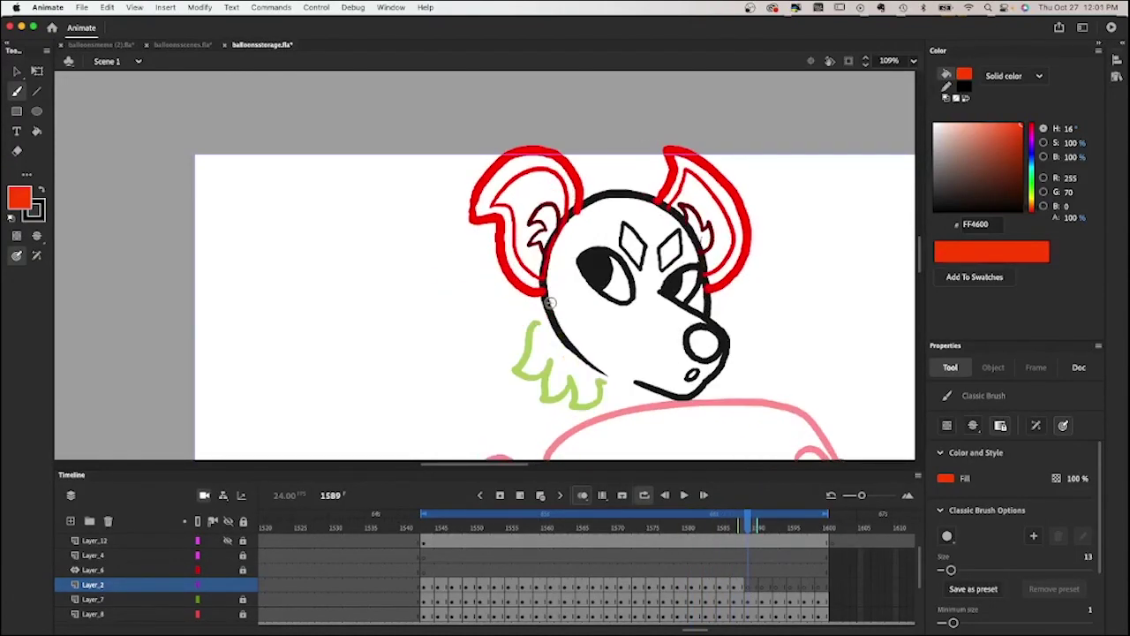
# Draw the left cheek fur at every second frame from 1591 to 1599 and play back the animation.
pyautogui.press('.')
pyautogui.press('.')
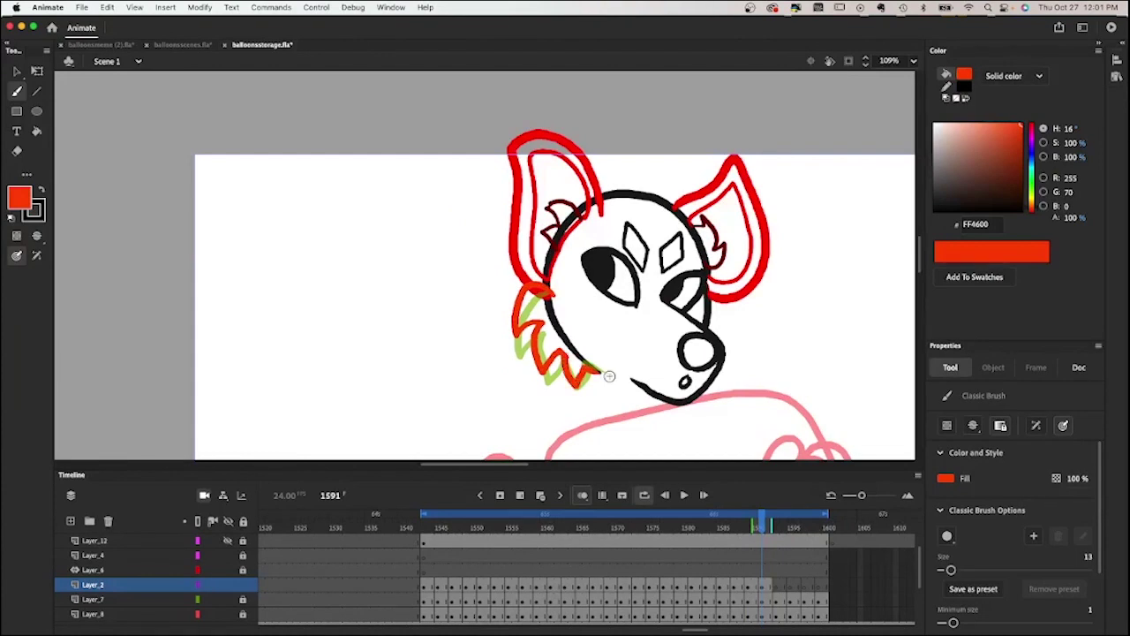
pyautogui.press('.')
pyautogui.press('.')
pyautogui.press('.')
pyautogui.press('.')
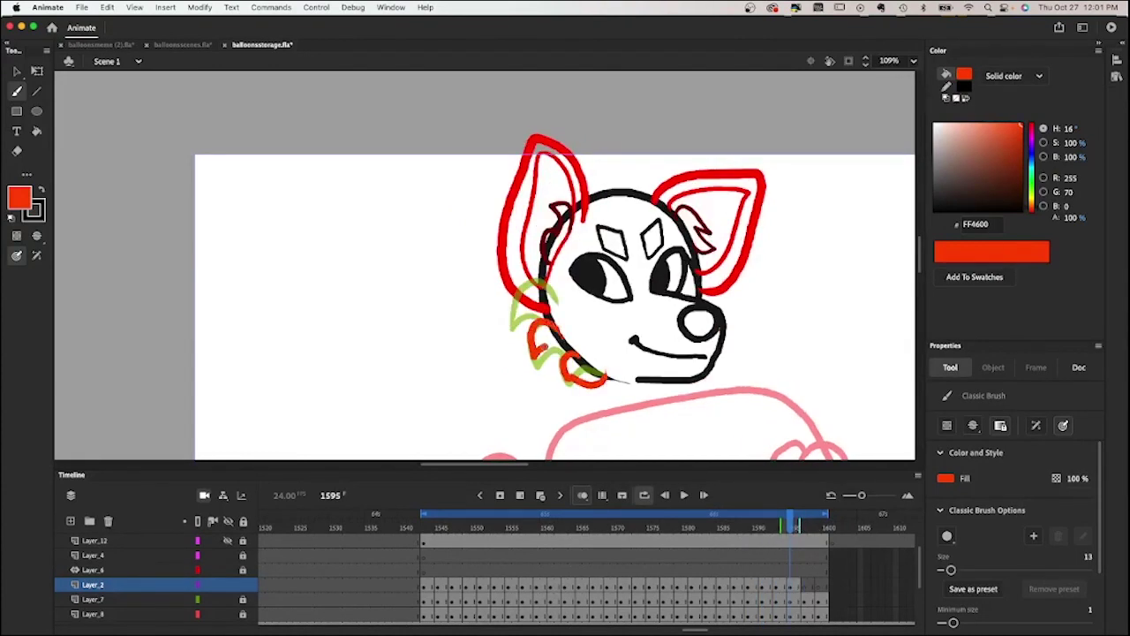
pyautogui.press('.')
pyautogui.press('.')
pyautogui.press('.')
pyautogui.press('.')
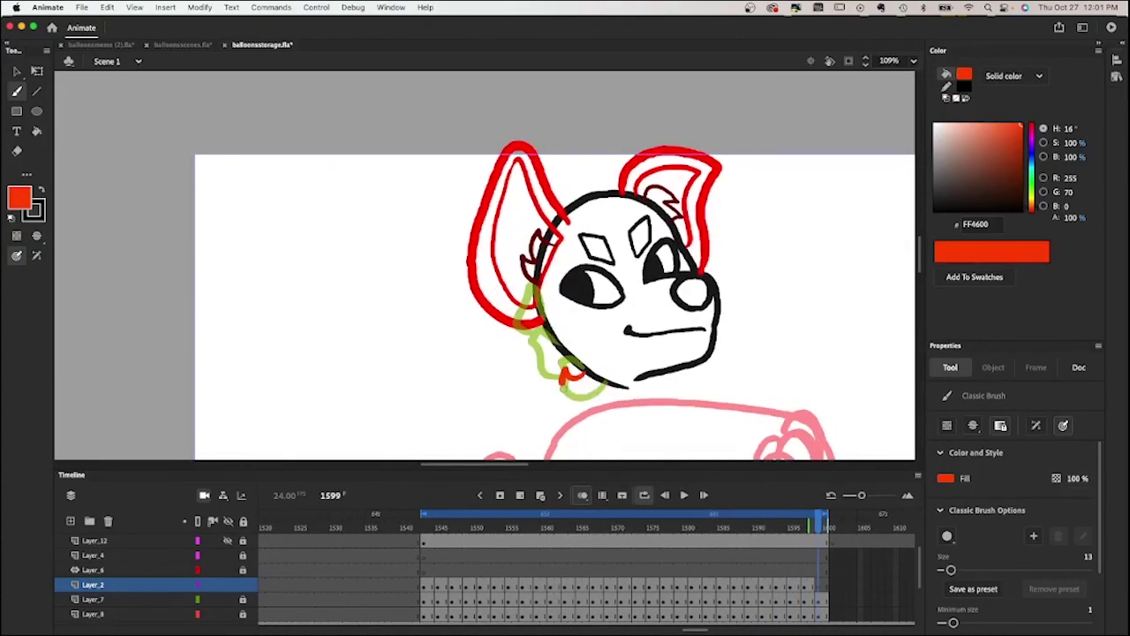
pyautogui.press('Return')
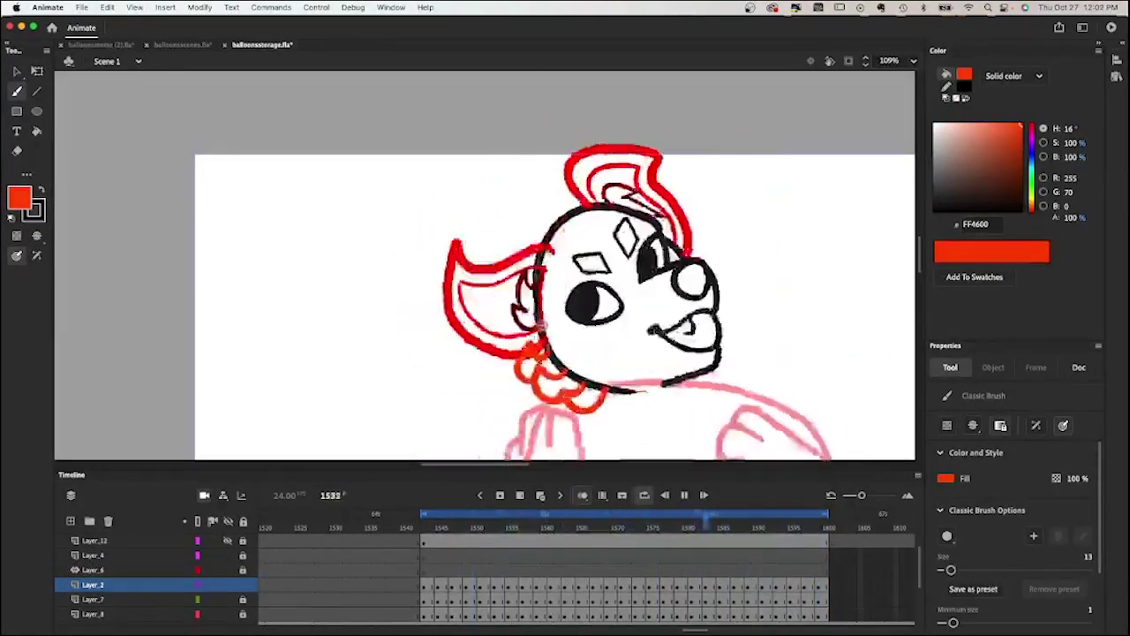
# Return to the start of the loop and draw the right cheek fur below the ear from frame 1543 to 1551.
pyautogui.click(433, 525)
pyautogui.press('.')
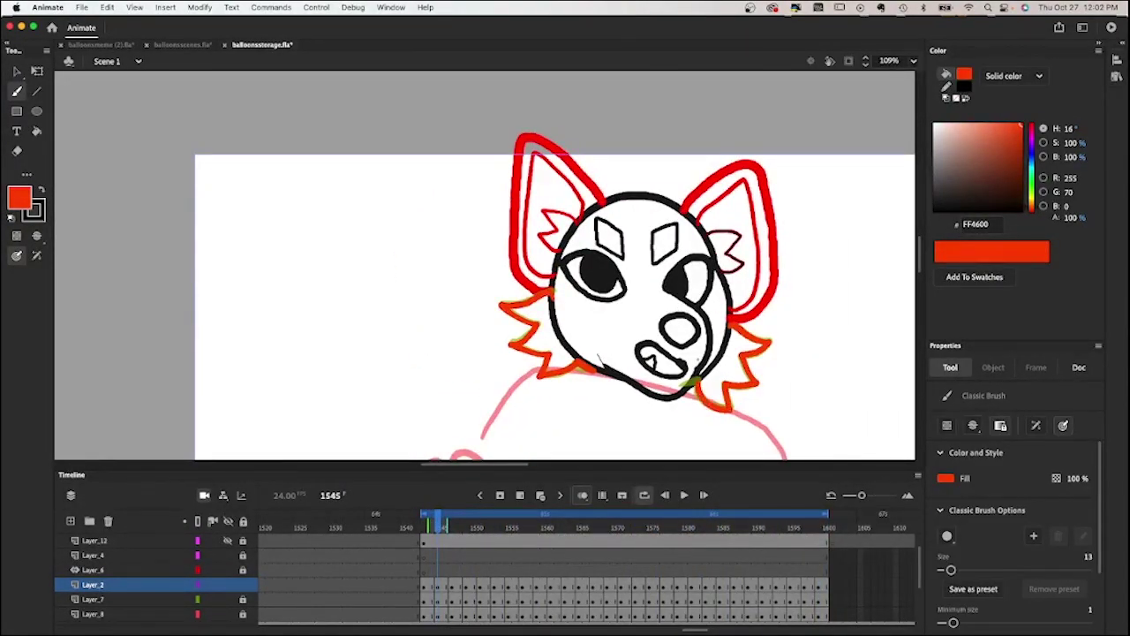
pyautogui.press('.')
pyautogui.press('.')
pyautogui.press('.')
pyautogui.press('.')
pyautogui.press('.')
pyautogui.press('.')
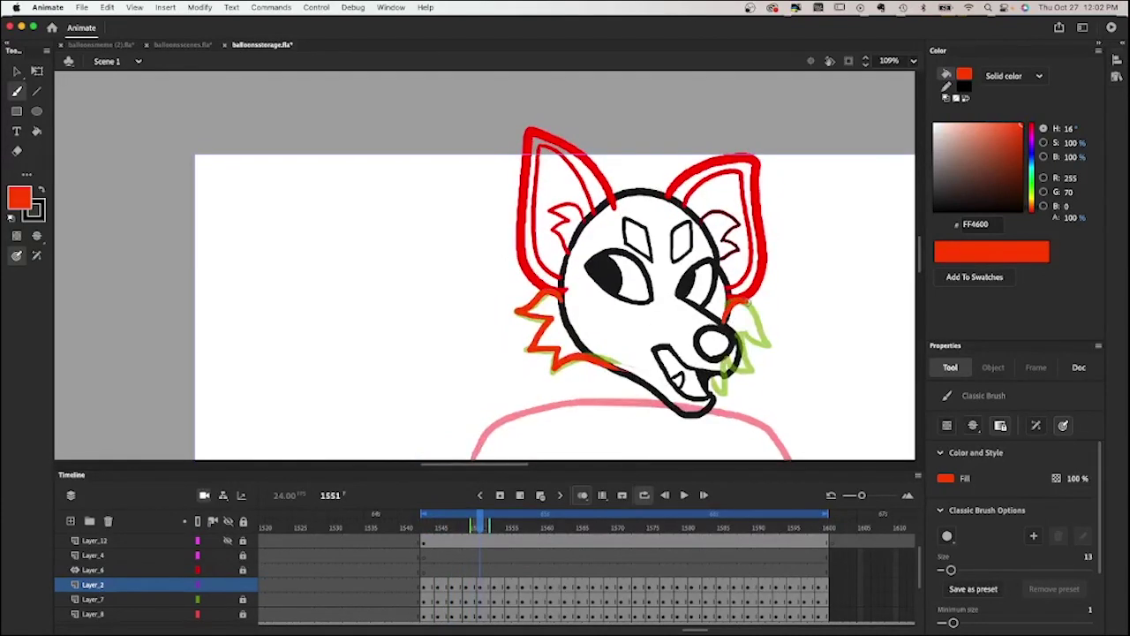
# Draw the right cheek fur at frames 1553 and 1555, showing only the part that sticks out behind the muzzle.
pyautogui.press('.')
pyautogui.press('.')
pyautogui.press('.')
pyautogui.press('.')
pyautogui.press('.')
pyautogui.press('.')
pyautogui.press('.')
pyautogui.press('.')
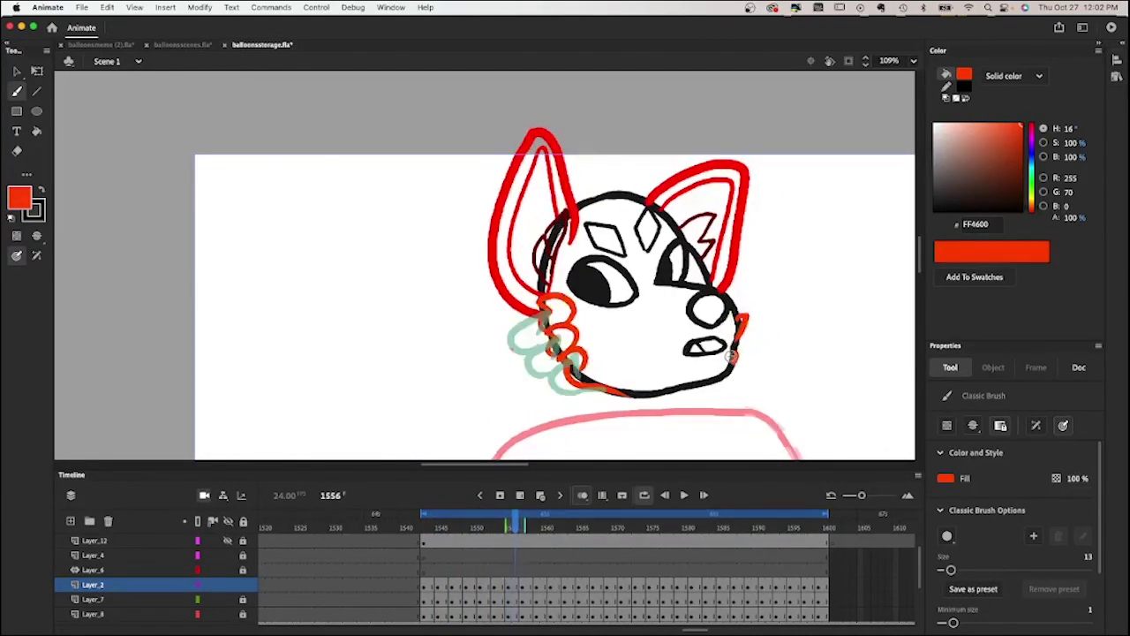
# Draw the visible tip of the right cheek fur beside the muzzle from frame 1557 to 1565.
pyautogui.press('.')
pyautogui.press('.')
pyautogui.press('.')
pyautogui.press('.')
pyautogui.press('.')
pyautogui.press('.')
pyautogui.press('.')
pyautogui.press('.')
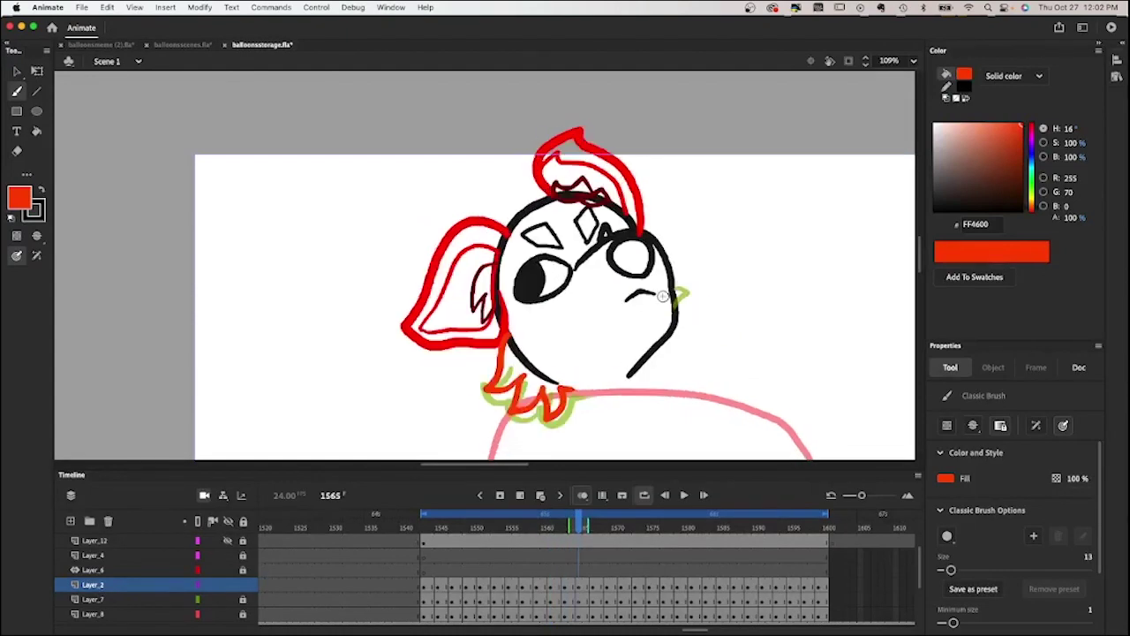
# Draw the right cheek fur at frames 1567, 1569 and 1571, giving 1571 three rounded tufts along the jaw.
pyautogui.press('.')
pyautogui.press('.')
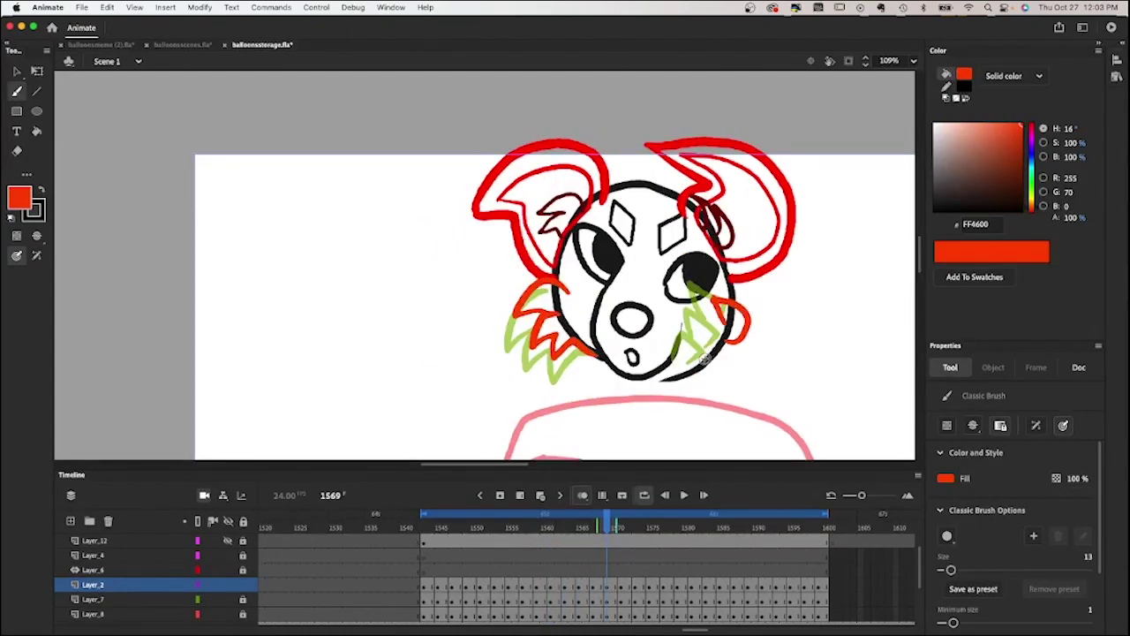
pyautogui.press('.')
pyautogui.press('.')
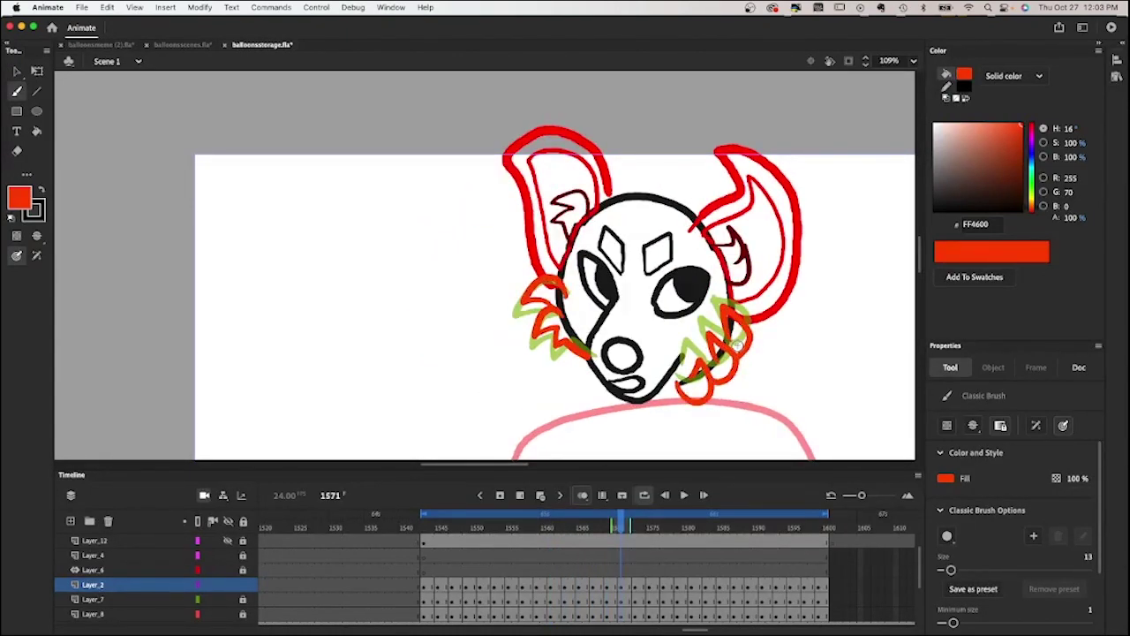
# Draw the right cheek fur at frames 1573 and 1575, flipping between neighbouring frames to compare the motion.
pyautogui.press('.')
pyautogui.press('.')
pyautogui.scroll(-2, 729, 322)
pyautogui.press('.')
pyautogui.press('.')
pyautogui.press(',')
pyautogui.press('.')
pyautogui.press(',')
pyautogui.press(',')
pyautogui.press(',')
pyautogui.press('.')
pyautogui.press('.')
pyautogui.press('.')
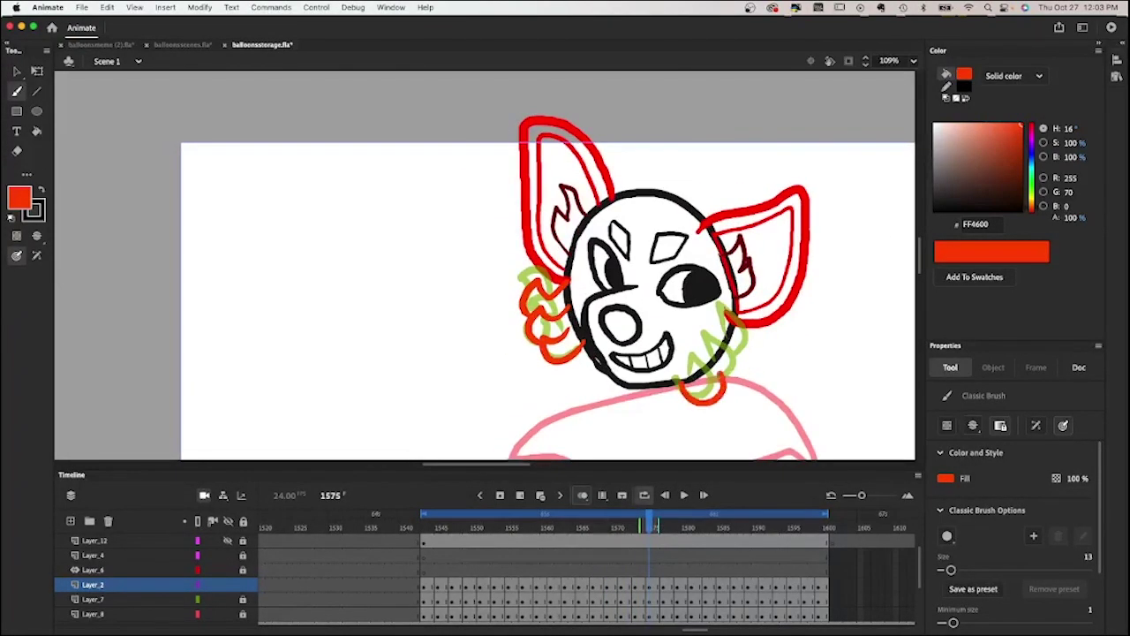
# Draw the right cheek fur at frames 1577, 1579, 1581 and 1583 where it extends past the muzzle.
pyautogui.press('.')
pyautogui.press('.')
pyautogui.press('.')
pyautogui.press('.')
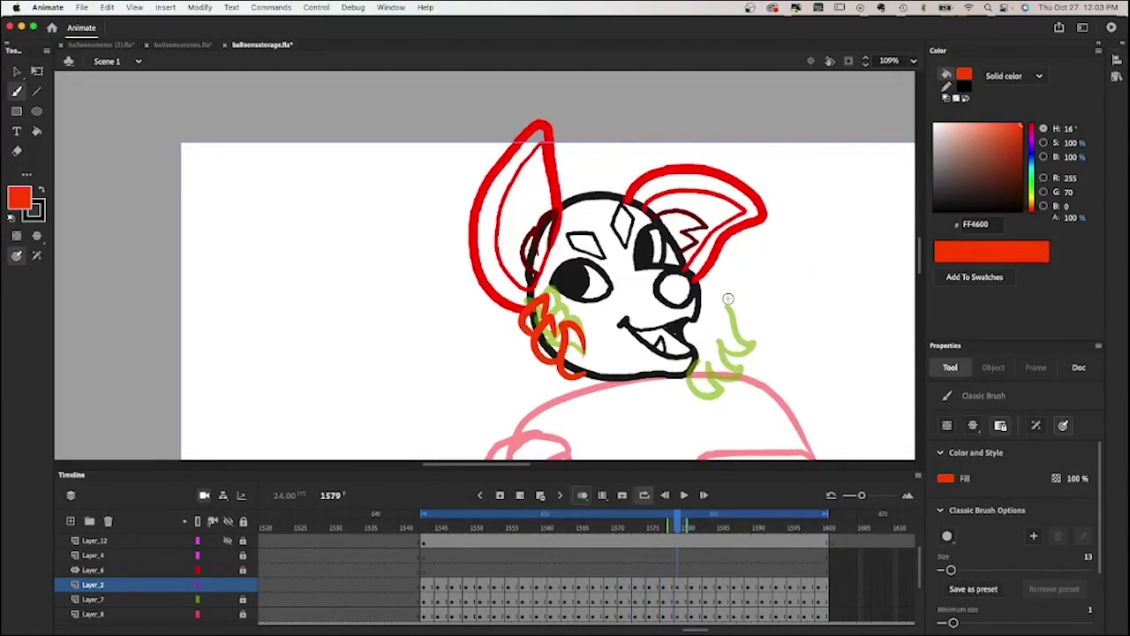
pyautogui.press('.')
pyautogui.press('.')
pyautogui.press('.')
pyautogui.press('.')
pyautogui.press('.')
pyautogui.press('.')
pyautogui.press('.')
pyautogui.press('.')
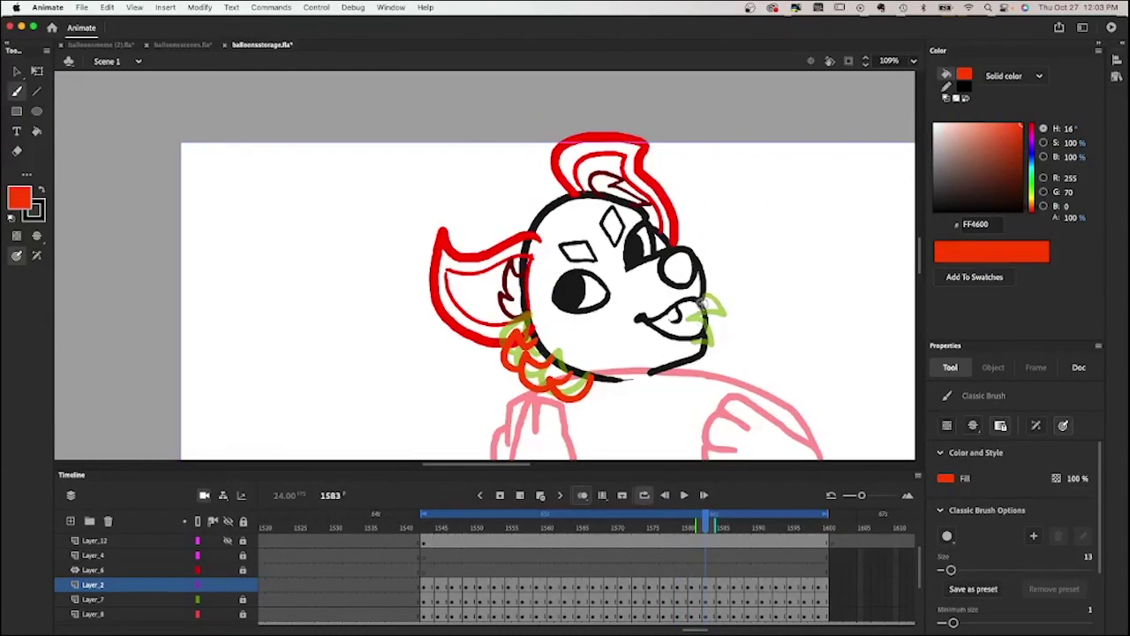
# Draw the right cheek fur at every second frame from 1585 to 1599 and play back the finished head.
pyautogui.press('.')
pyautogui.press('.')
pyautogui.press('.')
pyautogui.press('.')
pyautogui.press('.')
pyautogui.press('.')
pyautogui.press('.')
pyautogui.press('.')
pyautogui.press('.')
pyautogui.press('.')
pyautogui.press('.')
pyautogui.press('.')
pyautogui.press('.')
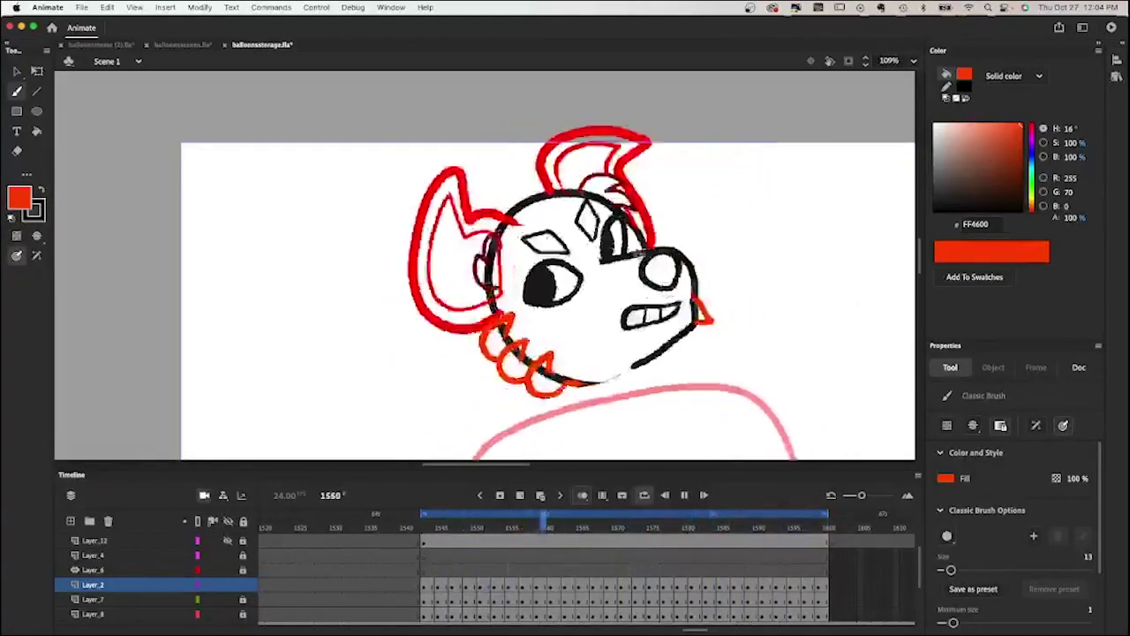
pyautogui.press('Return')
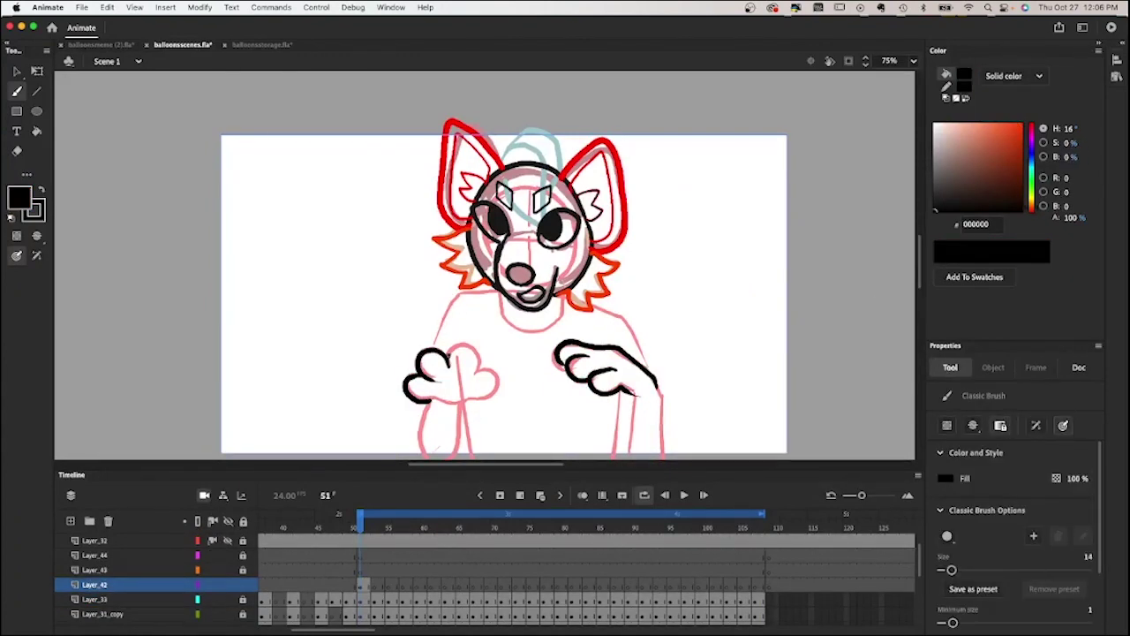
# Turn on onion skinning in balloonsscenes.fla and ink the right paw and forearm in black on Layer_42 from frame 51 to 59.
pyautogui.hotkey('alt', 'shift', 'o')
pyautogui.press('.')
pyautogui.press('.')
pyautogui.press('.')
pyautogui.press('.')
pyautogui.press('.')
pyautogui.press('.')
pyautogui.press('.')
pyautogui.press('.')
pyautogui.press('.')
pyautogui.press('.')
pyautogui.press('.')
pyautogui.press('.')
pyautogui.press('.')
pyautogui.press('.')
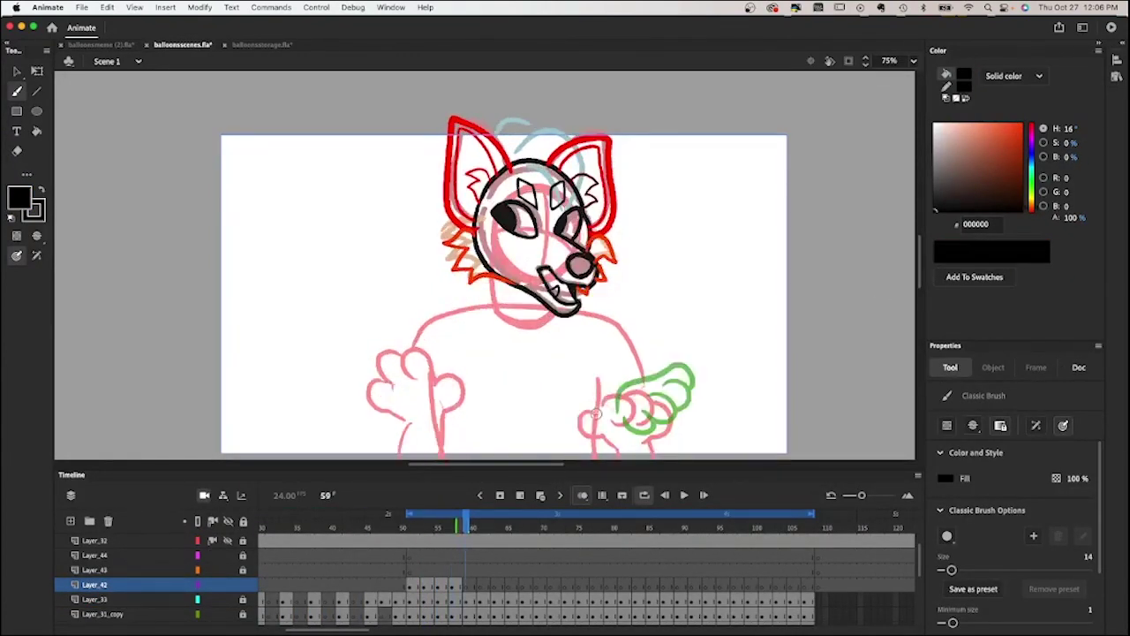
# Ink the right paw and forearm over the pink sketch at every second frame from 61 to 67.
pyautogui.press('.')
pyautogui.press('.')
pyautogui.press('.')
pyautogui.press('.')
pyautogui.press('.')
pyautogui.press('.')
pyautogui.press('.')
pyautogui.press('.')
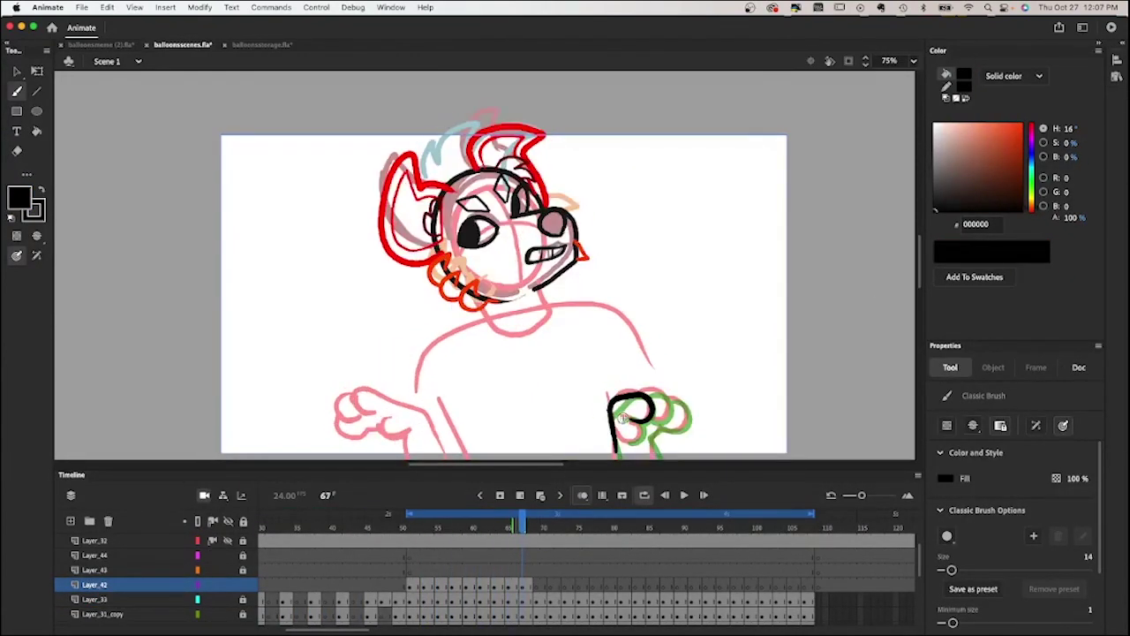
# Ink the right paw's rounded fingers and wrist at every second frame from 69 to 75.
pyautogui.press('.')
pyautogui.press('.')
pyautogui.press('.')
pyautogui.press('.')
pyautogui.press('.')
pyautogui.press('.')
pyautogui.press('.')
pyautogui.press('.')
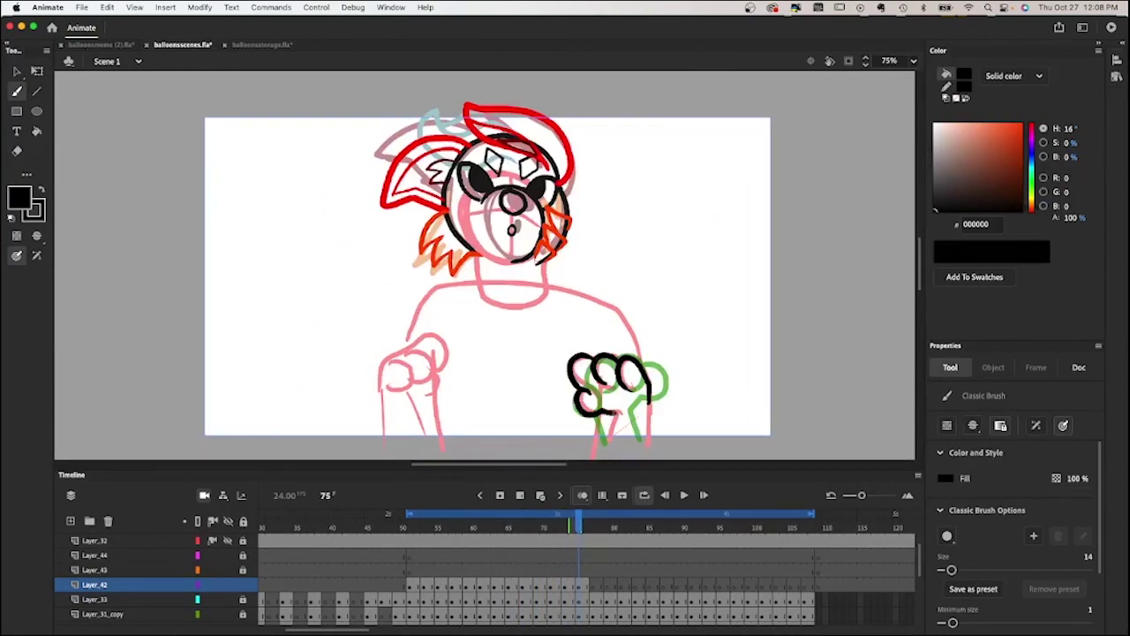
# Ink the right paw and bent forearm at every second frame from 77 to 83.
pyautogui.press('.')
pyautogui.press('.')
pyautogui.press('.')
pyautogui.press('.')
pyautogui.press('.')
pyautogui.press('.')
pyautogui.press('.')
pyautogui.press('.')
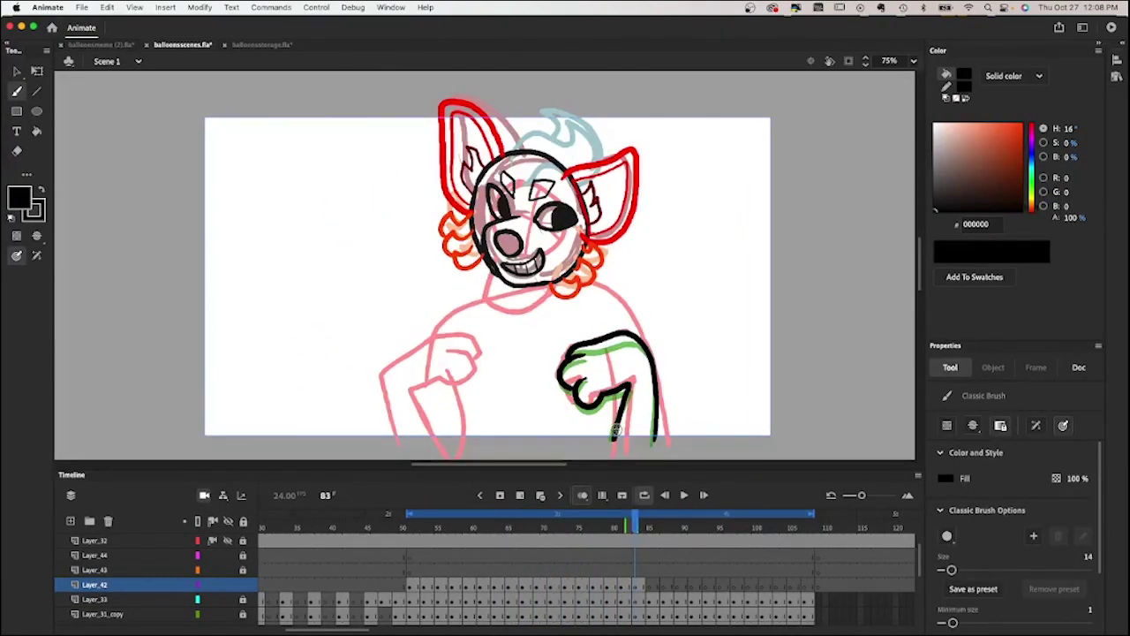
# Ink the right paw and forearm in black over the pink sketch at every second frame from 85 to 99.
pyautogui.press('b')
pyautogui.press('.')
pyautogui.press('.')
pyautogui.press('.')
pyautogui.press('.')
pyautogui.press('.')
pyautogui.press('.')
pyautogui.press('.')
pyautogui.press('.')
pyautogui.press('.')
pyautogui.press('.')
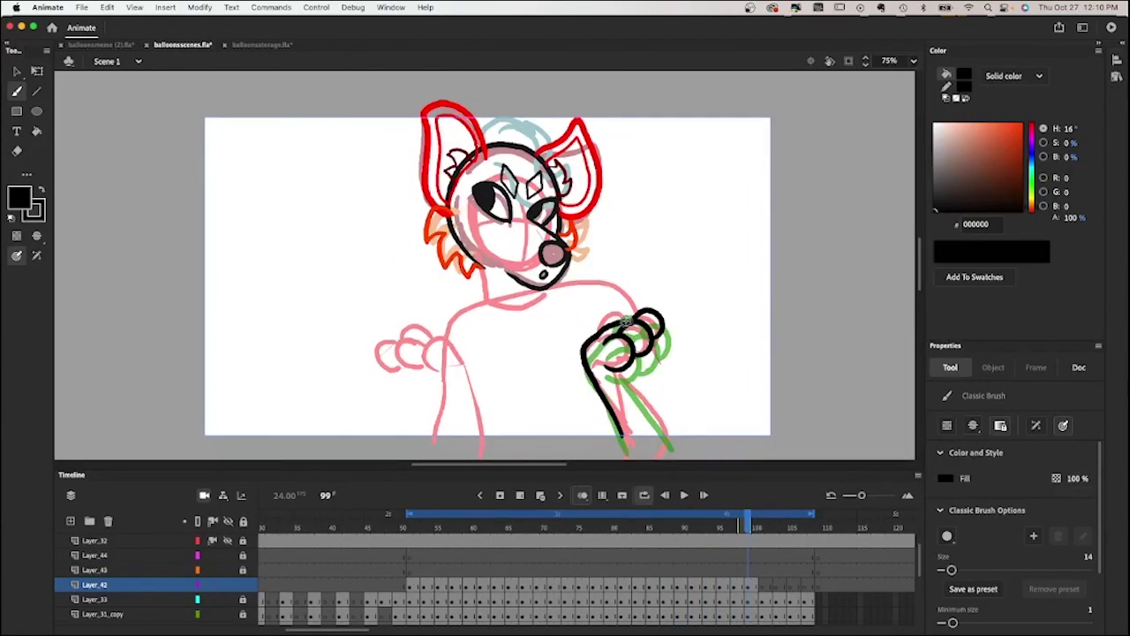
# Ink the right paw's fingers and forearm on the remaining frames after 99, and play back the loop.
pyautogui.press('.')
pyautogui.press('.')
pyautogui.press('.')
pyautogui.press('.')
pyautogui.press('.')
pyautogui.press('.')
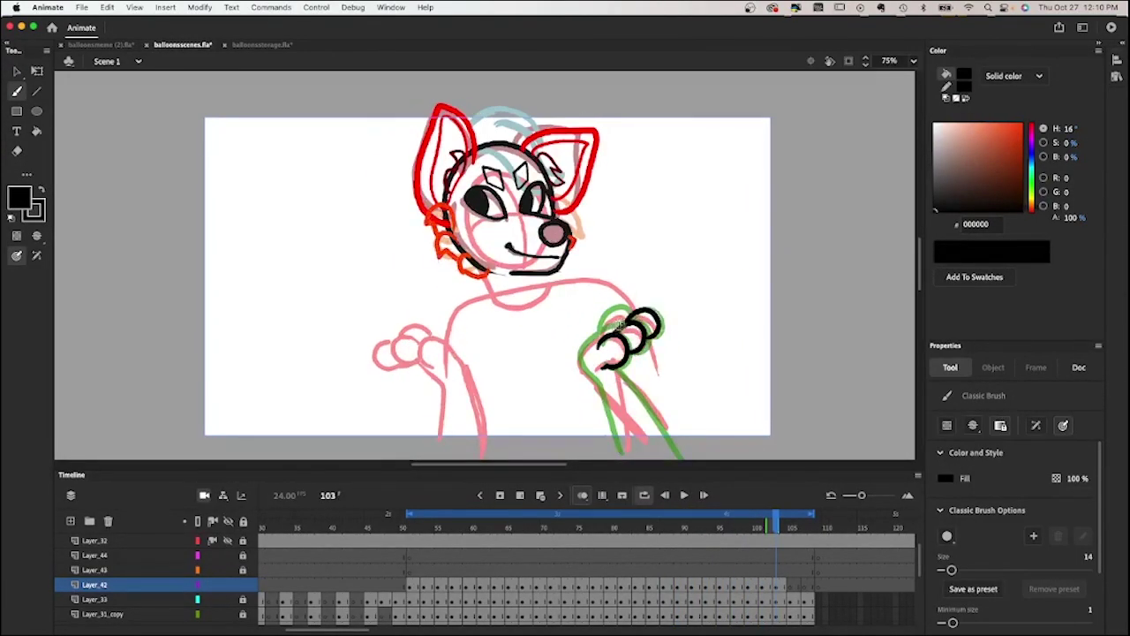
pyautogui.press('Return')
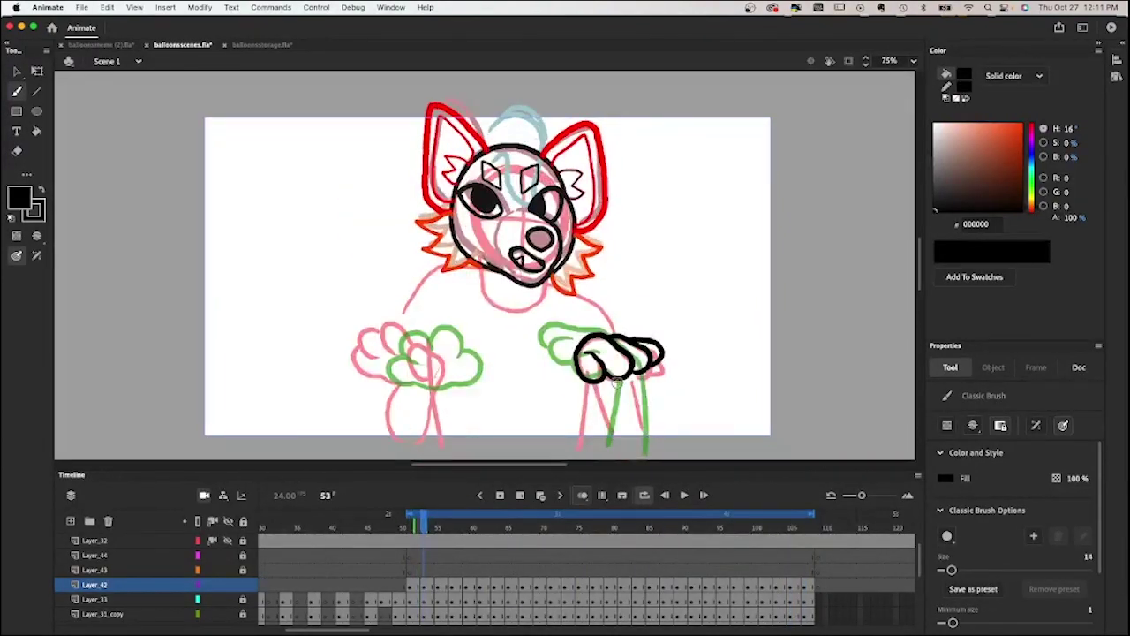
# Ink the left paw, its forearm and the missing right forearm lines in black at every second frame from 53 to 101.
pyautogui.click(424, 528)
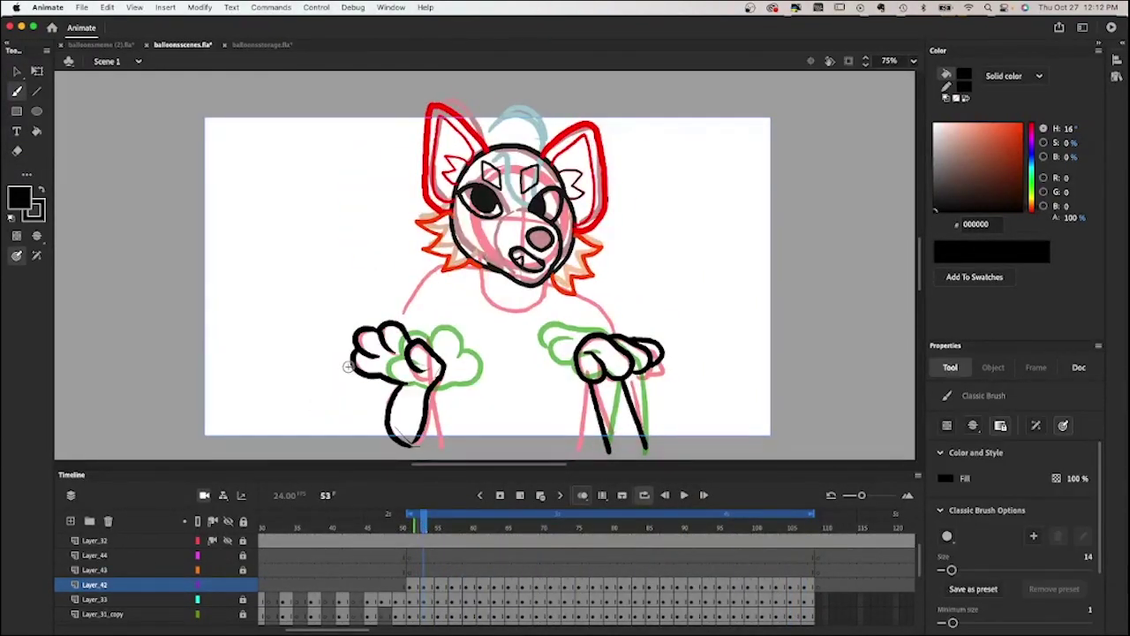
pyautogui.press('.')
pyautogui.press('.')
pyautogui.press('.')
pyautogui.press('.')
pyautogui.press('.')
pyautogui.press('.')
pyautogui.press('.')
pyautogui.press('.')
pyautogui.press('.')
pyautogui.press('.')
pyautogui.press('.')
pyautogui.press('.')
pyautogui.press('.')
pyautogui.press('.')
pyautogui.press('.')
pyautogui.press('.')
pyautogui.press('.')
pyautogui.press('.')
pyautogui.press('.')
pyautogui.press('.')
pyautogui.press('.')
pyautogui.press('.')
pyautogui.press('.')
pyautogui.press('.')
pyautogui.press('.')
pyautogui.press('.')
pyautogui.press('.')
pyautogui.press('.')
pyautogui.press('.')
pyautogui.press('.')
pyautogui.press('.')
pyautogui.press('.')
pyautogui.press('.')
pyautogui.press('.')
pyautogui.press('.')
pyautogui.press('.')
pyautogui.press('.')
pyautogui.press('.')
pyautogui.press('.')
pyautogui.press('.')
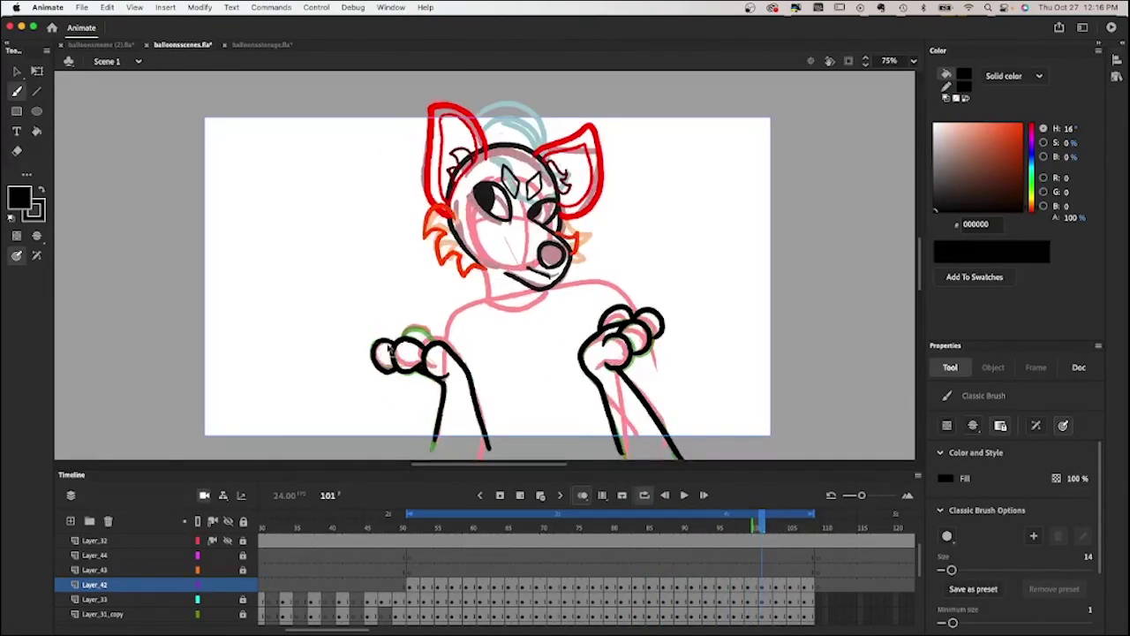
# Ink the left paw and forearm on the remaining frames after 101, and play back the loop from its start.
pyautogui.press('.')
pyautogui.press('.')
pyautogui.press('.')
pyautogui.press('.')
pyautogui.press('Return')
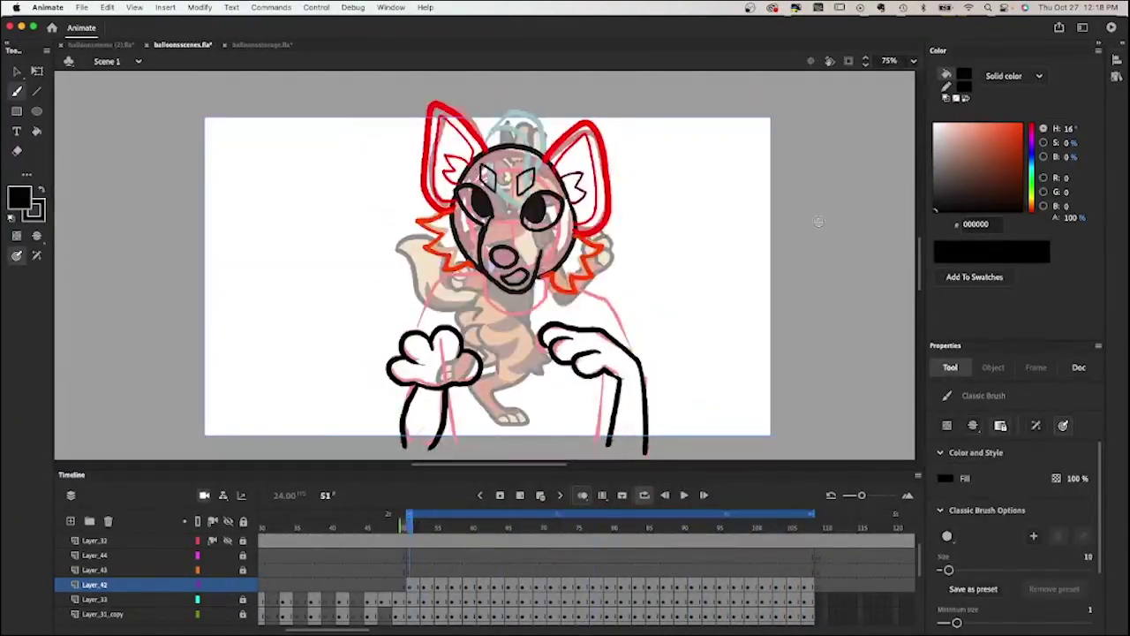
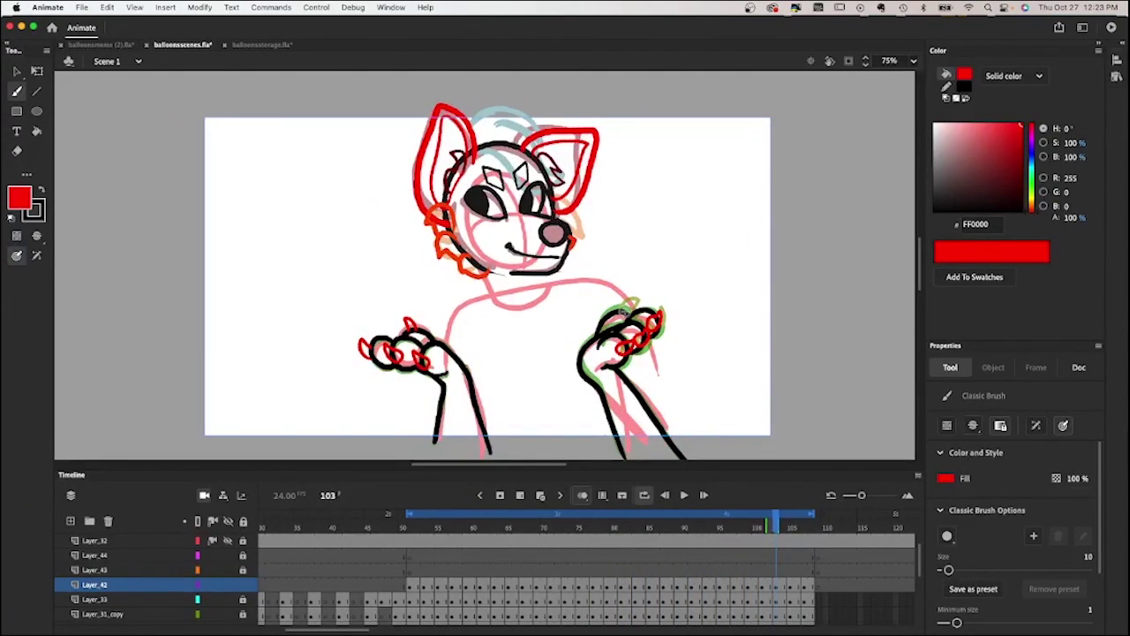
# Step through the frames from 53 to the end of the loop to examine the red claws on both paws.
pyautogui.click(418, 528)
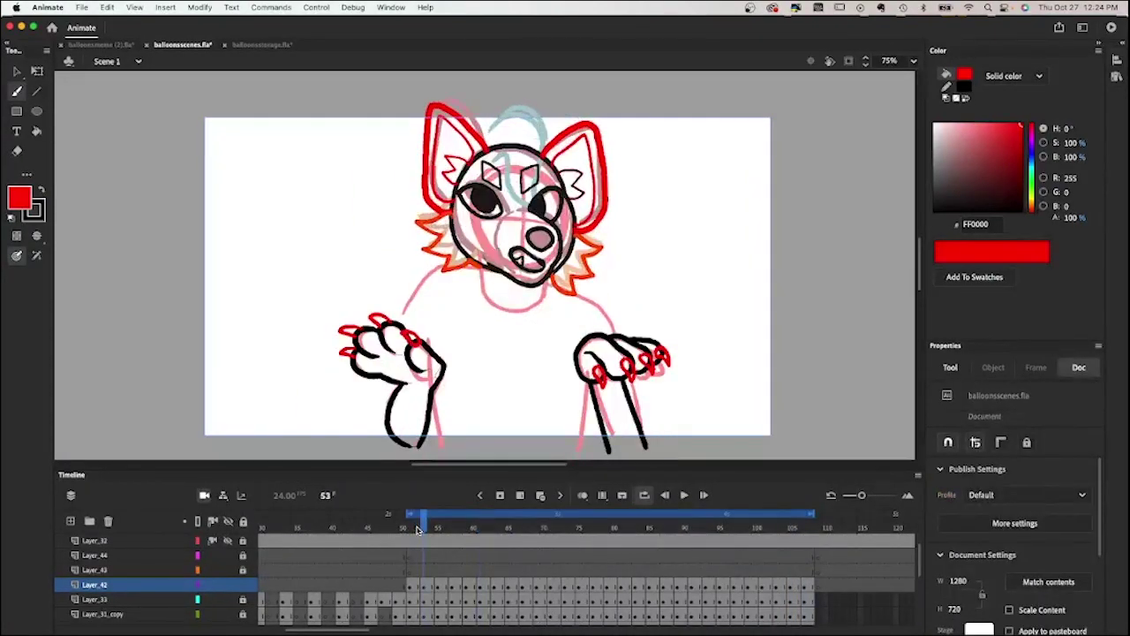
pyautogui.press('.')
pyautogui.press('.')
pyautogui.press('.')
pyautogui.press('.')
pyautogui.press('.')
pyautogui.press('.')
pyautogui.press('.')
pyautogui.press('.')
pyautogui.press('.')
pyautogui.press('.')
pyautogui.press('.')
pyautogui.press('.')
pyautogui.press('.')
pyautogui.press('.')
pyautogui.press('.')
pyautogui.press('.')
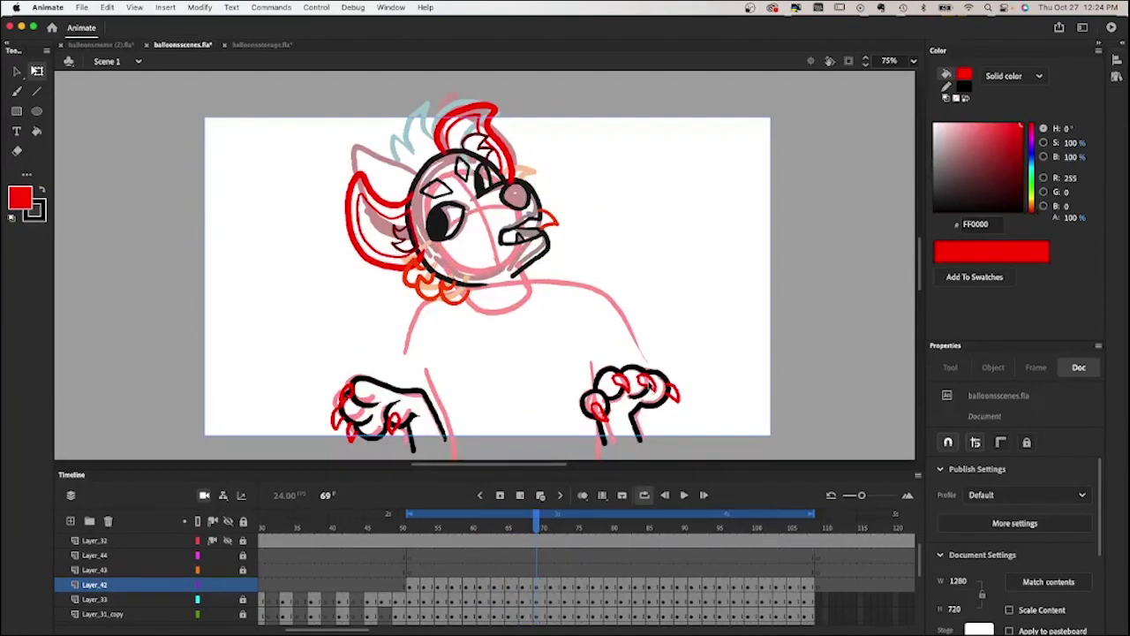
pyautogui.press('.')
pyautogui.press('.')
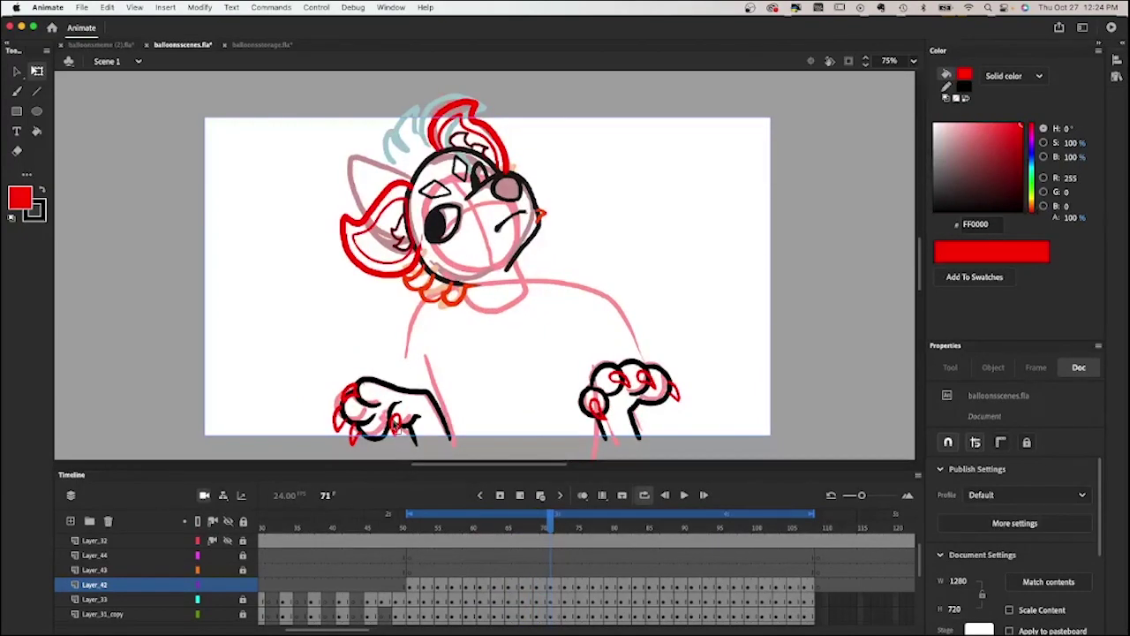
pyautogui.press('.')
pyautogui.press('.')
pyautogui.press('.')
pyautogui.press('.')
pyautogui.press('.')
pyautogui.press('.')
pyautogui.press('.')
pyautogui.press('.')
pyautogui.press('.')
pyautogui.press('.')
pyautogui.press('.')
pyautogui.press('.')
pyautogui.press('.')
pyautogui.press('.')
pyautogui.press('.')
pyautogui.press('.')
pyautogui.press('.')
pyautogui.press('.')
pyautogui.press('.')
pyautogui.press('.')
pyautogui.press('.')
pyautogui.press('.')
pyautogui.press('.')
pyautogui.press('.')
pyautogui.press('.')
pyautogui.press('.')
pyautogui.press('.')
pyautogui.press('.')
pyautogui.press('.')
pyautogui.press('.')
pyautogui.press('.')
pyautogui.press('.')
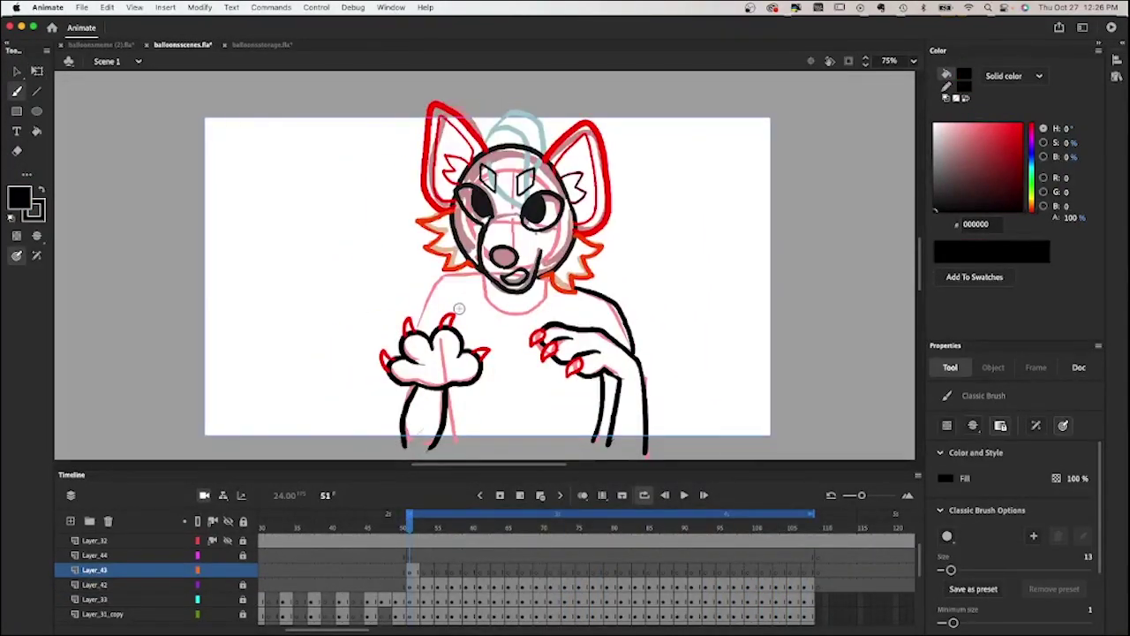
# Ink the right shoulder and arm in black on Layer_43 at every second frame from 51 to 99.
pyautogui.press('.')
pyautogui.press('.')
pyautogui.press('.')
pyautogui.press('.')
pyautogui.press('.')
pyautogui.press('.')
pyautogui.press('.')
pyautogui.press('.')
pyautogui.press('.')
pyautogui.press('.')
pyautogui.press('.')
pyautogui.press('.')
pyautogui.press('.')
pyautogui.press('.')
pyautogui.press('.')
pyautogui.press('.')
pyautogui.press('.')
pyautogui.press('.')
pyautogui.press('.')
pyautogui.press('.')
pyautogui.press('.')
pyautogui.press('.')
pyautogui.press('.')
pyautogui.press('.')
pyautogui.press('.')
pyautogui.press('.')
pyautogui.press('.')
pyautogui.press('.')
pyautogui.press('.')
pyautogui.press('.')
pyautogui.press('.')
pyautogui.press('.')
pyautogui.press('.')
pyautogui.press('.')
pyautogui.press('.')
pyautogui.press('.')
pyautogui.press('.')
pyautogui.press('.')
pyautogui.press('.')
pyautogui.press('.')
pyautogui.press('.')
pyautogui.press('.')
pyautogui.press('.')
pyautogui.press('.')
pyautogui.press('.')
pyautogui.press('.')
pyautogui.press('.')
pyautogui.press('.')
pyautogui.press('.')
pyautogui.press('.')
pyautogui.press('.')
pyautogui.press('.')
pyautogui.press('.')
pyautogui.press('.')
pyautogui.press('.')
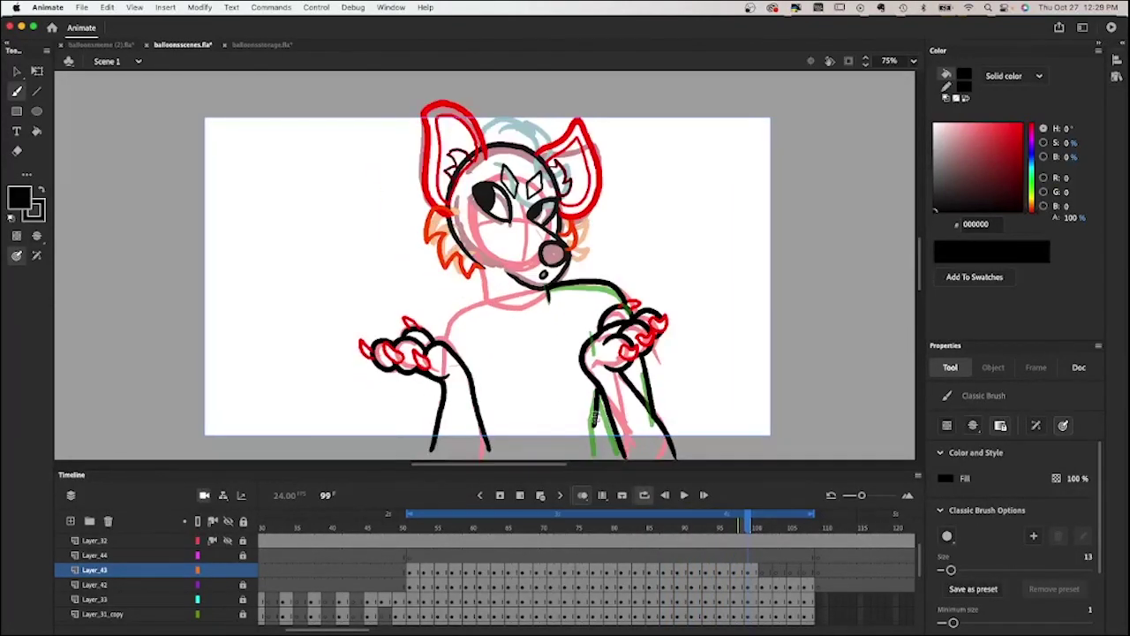
# Ink the right shoulder and arm on the remaining frames after 99, and start the left shoulder, neck and torso lines around frame 53.
pyautogui.press(',')
pyautogui.press(',')
pyautogui.press(',')
pyautogui.press(',')
pyautogui.press(',')
pyautogui.press(',')
pyautogui.press(',')
pyautogui.press(',')
pyautogui.press(',')
pyautogui.press(',')
pyautogui.press(',')
pyautogui.press(',')
pyautogui.press(',')
pyautogui.press(',')
pyautogui.press(',')
pyautogui.press(',')
pyautogui.press(',')
pyautogui.press(',')
pyautogui.press(',')
pyautogui.press(',')
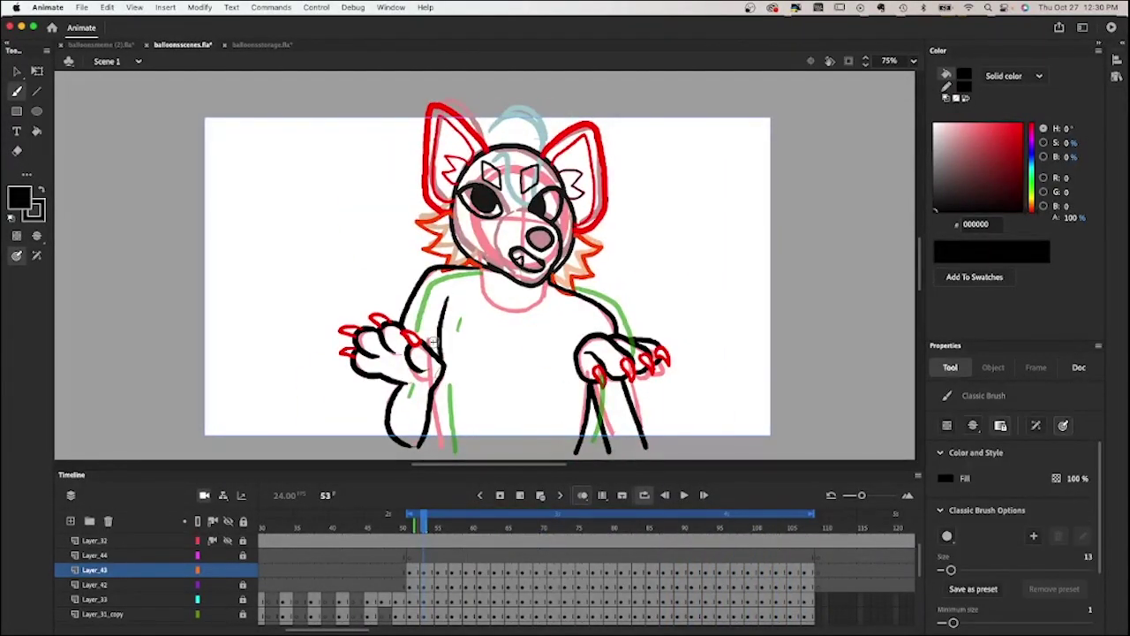
pyautogui.press(',')
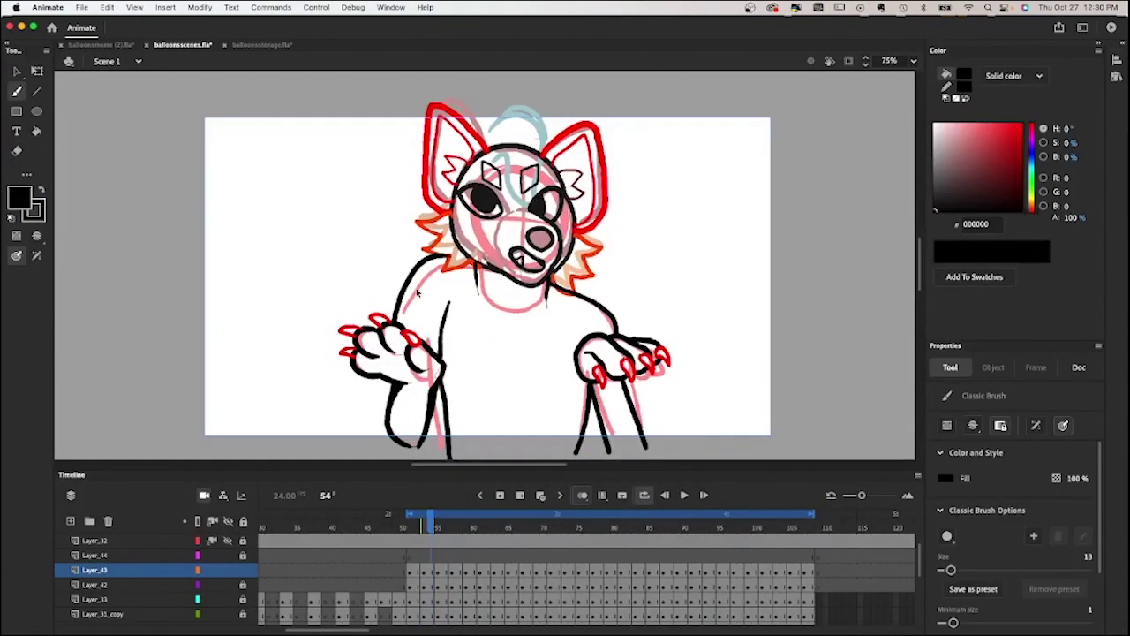
# Ink the neck, left shoulder and torso line in black on Layer_43 at every second frame from 55 to 95.
pyautogui.press('.')
pyautogui.press('.')
pyautogui.press('.')
pyautogui.press('.')
pyautogui.press('.')
pyautogui.press('.')
pyautogui.press('.')
pyautogui.press('.')
pyautogui.press('.')
pyautogui.press('.')
pyautogui.press('.')
pyautogui.press('.')
pyautogui.press('.')
pyautogui.press('.')
pyautogui.press('.')
pyautogui.press('.')
pyautogui.press('.')
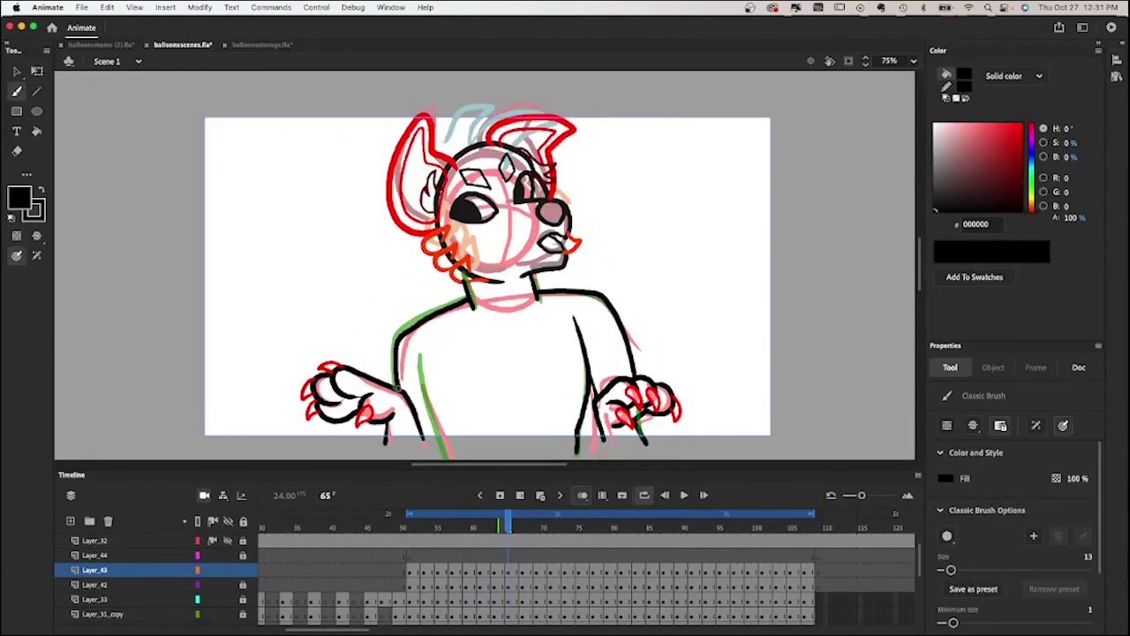
pyautogui.press('.')
pyautogui.press('.')
pyautogui.press('.')
pyautogui.press('.')
pyautogui.press('.')
pyautogui.press('.')
pyautogui.press('.')
pyautogui.press('.')
pyautogui.press('.')
pyautogui.press('.')
pyautogui.press('.')
pyautogui.press('.')
pyautogui.press('.')
pyautogui.press('.')
pyautogui.press('.')
pyautogui.press('.')
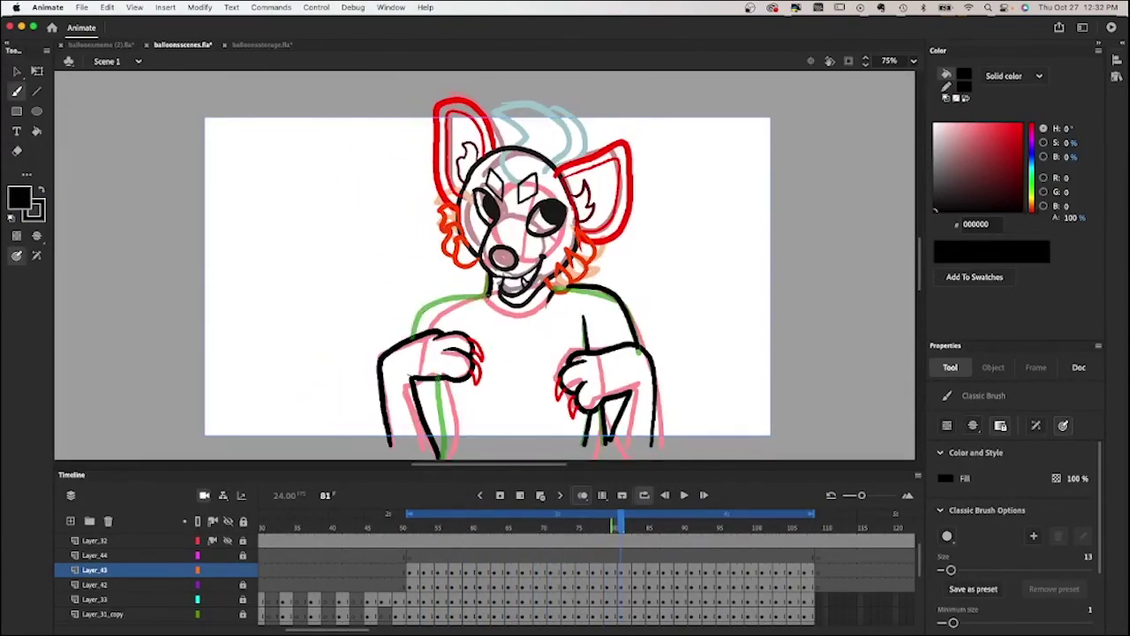
pyautogui.press('.')
pyautogui.press('.')
pyautogui.press('.')
pyautogui.press('.')
pyautogui.press('.')
pyautogui.press('.')
pyautogui.press('.')
pyautogui.press('.')
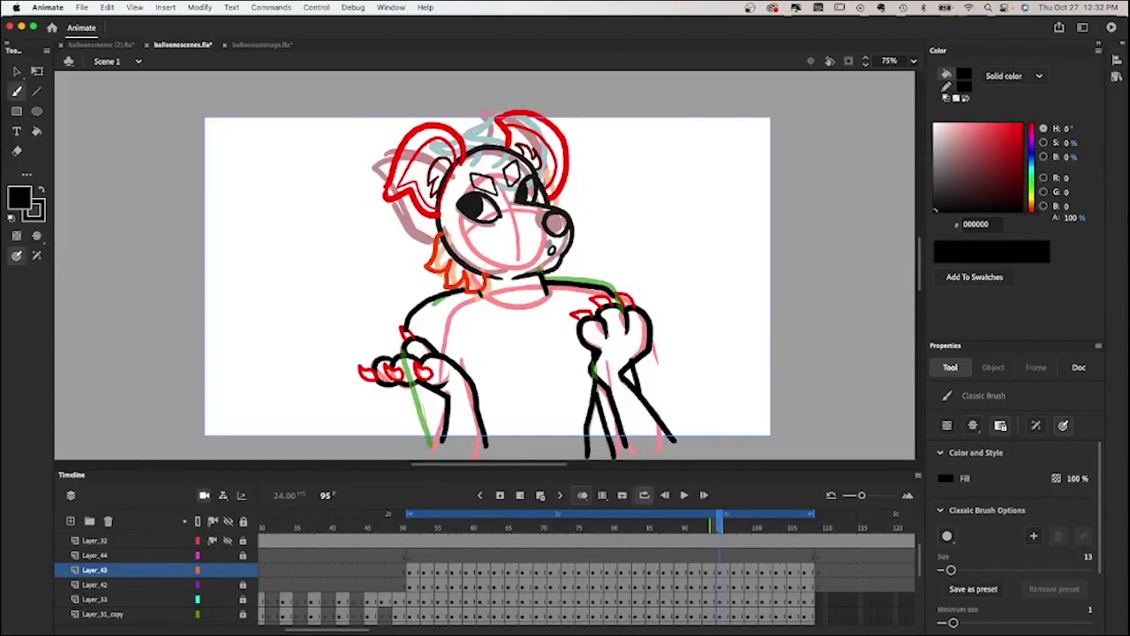
# Ink the left shoulder, neck and torso on the frames after 95, and erase the shoulder line where it overlaps the left paw.
pyautogui.press('Return')
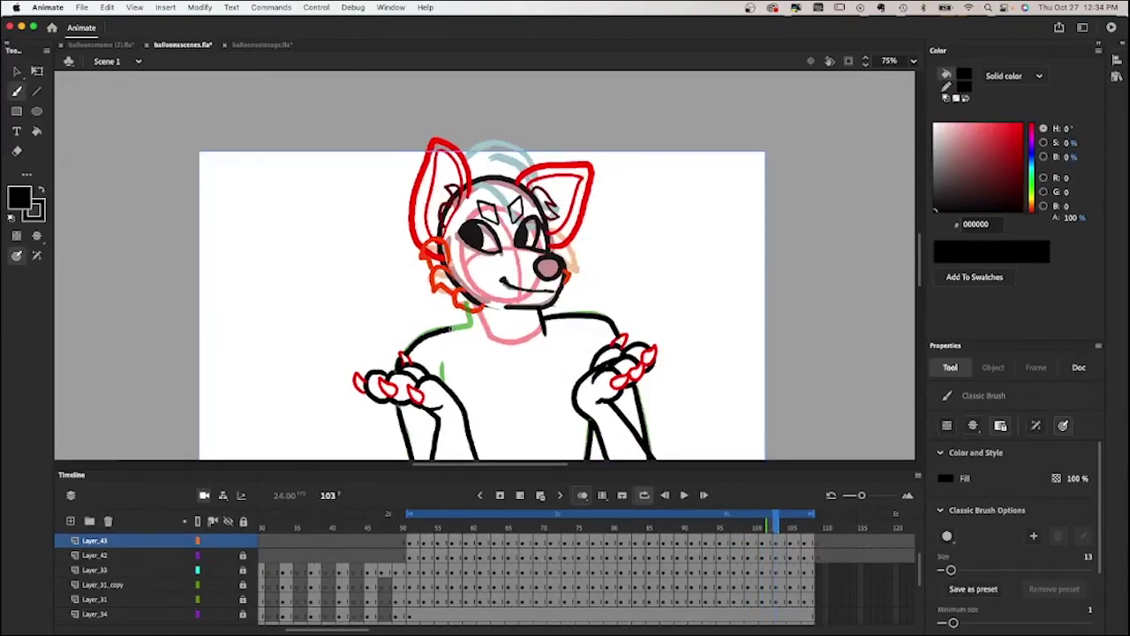
pyautogui.click(564, 326)
pyautogui.press('e')
pyautogui.press('Return')
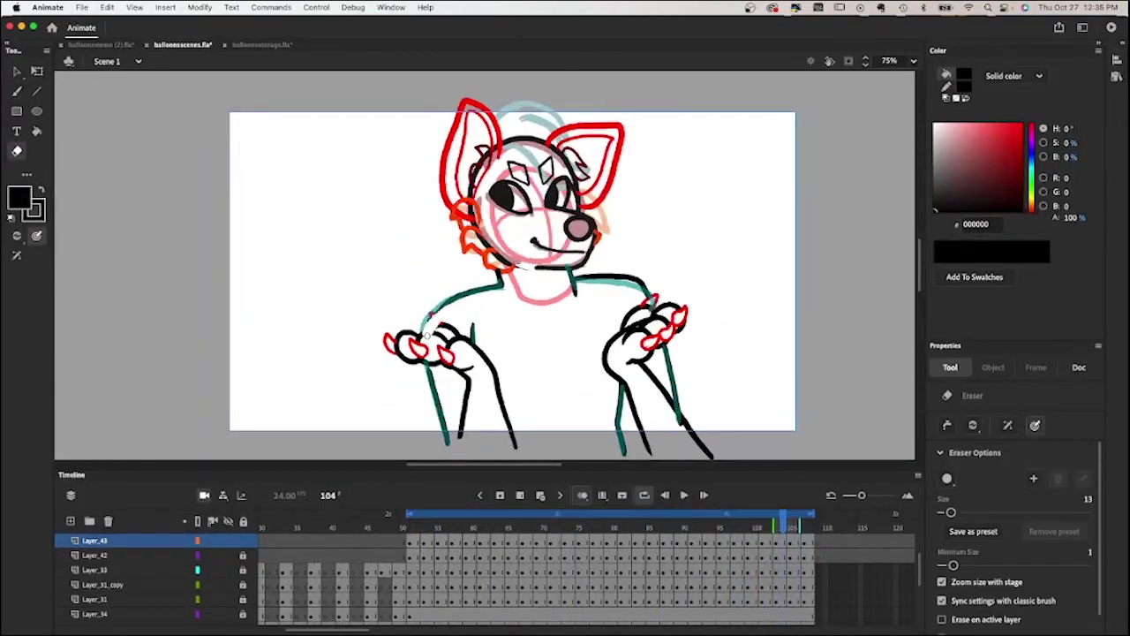
# Draw the hair in blue 0089FF and the chest fur in red on Layer_44 throughout the loop.
pyautogui.press('b')
pyautogui.click(94, 569)
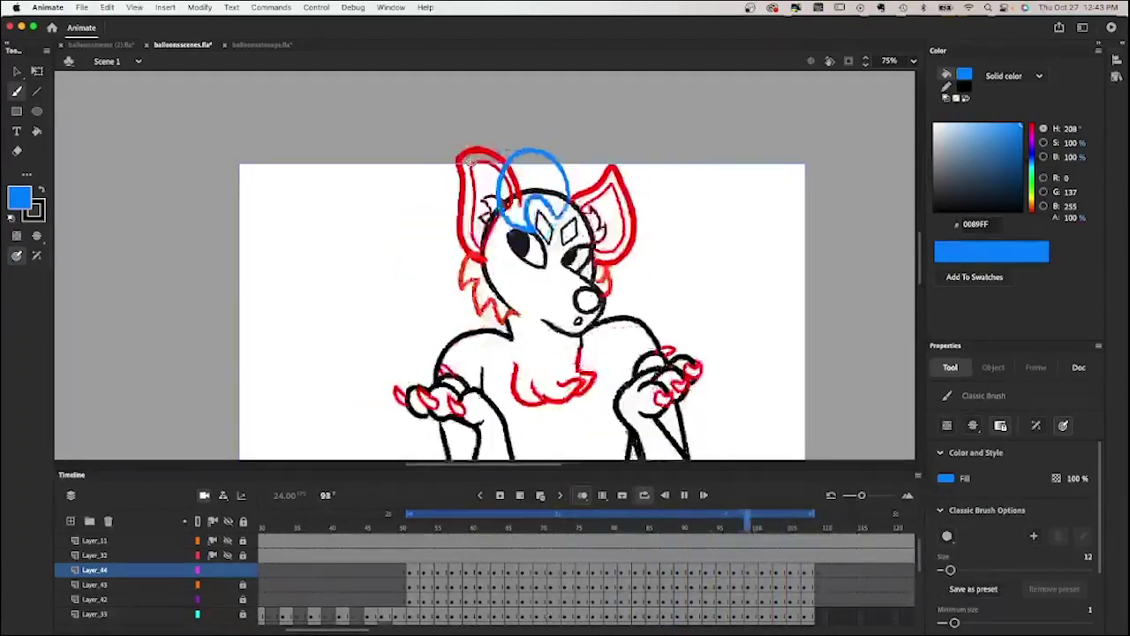
# Ink the paw pads in black with a size 9 brush on Layer_42, and play back the loop.
pyautogui.press('q')
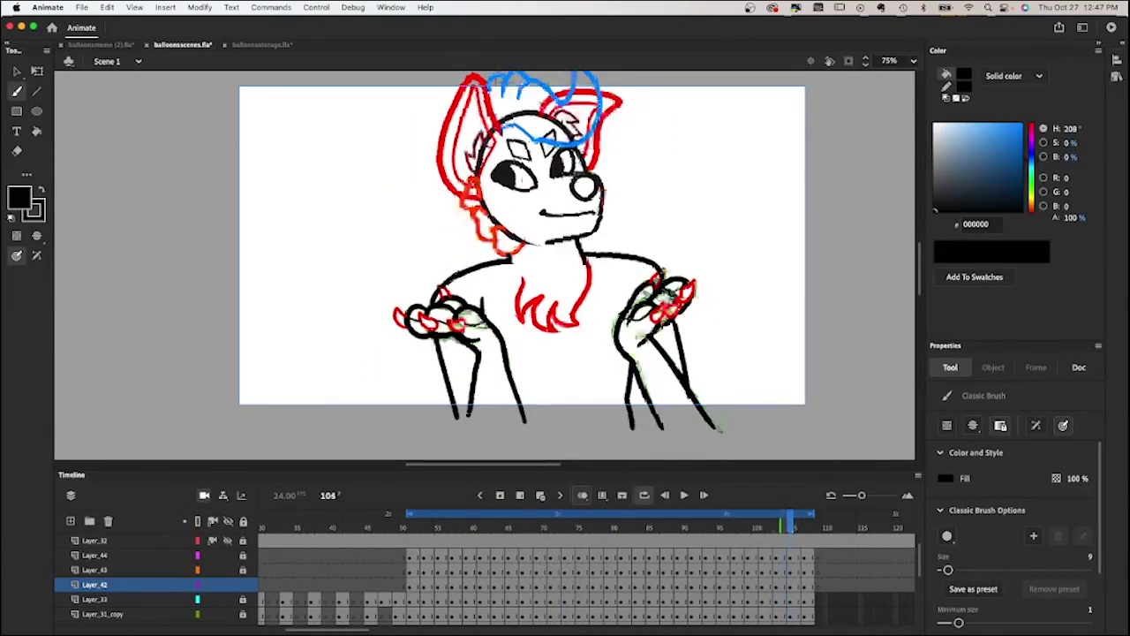
pyautogui.scroll(-1, 359, 223)
pyautogui.moveTo(359, 222); pyautogui.dragTo(381, 274)
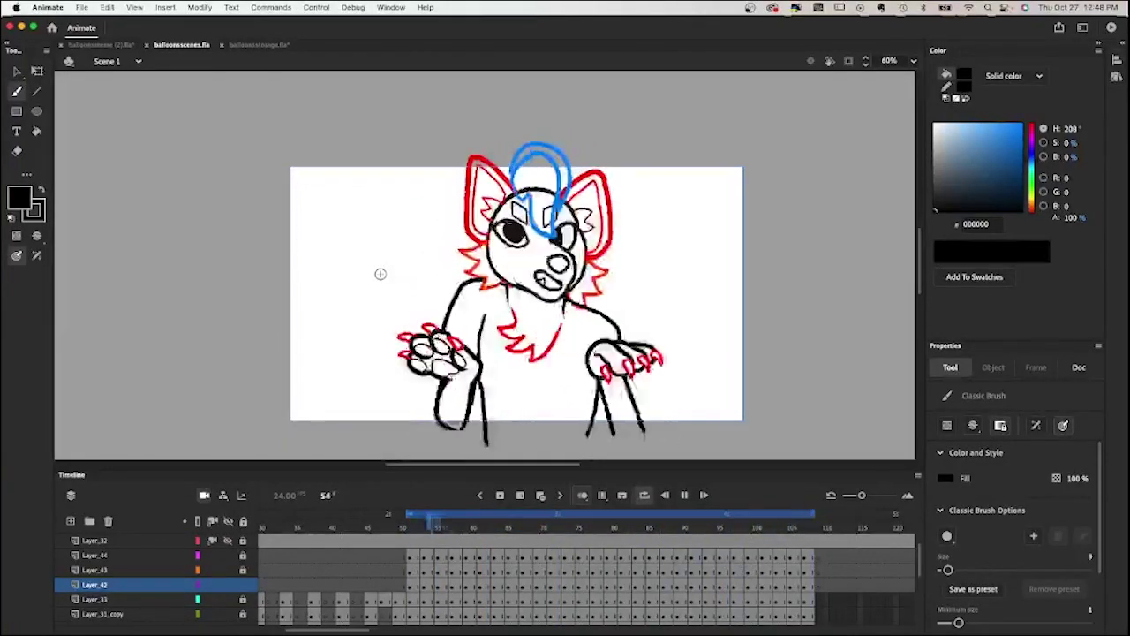
# Erase the head outline on Layer_31 where the ears, hair and cheek fur cover it, from frame 52 to 56, with a size 30 eraser.
pyautogui.scroll(-3, 441, 544)
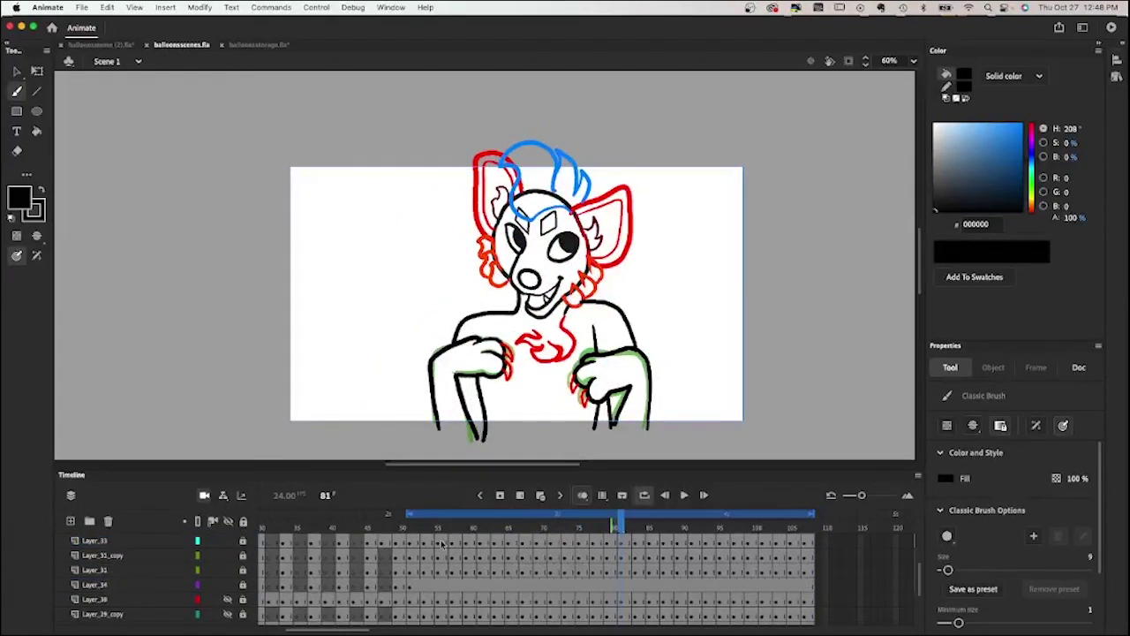
pyautogui.click(417, 585)
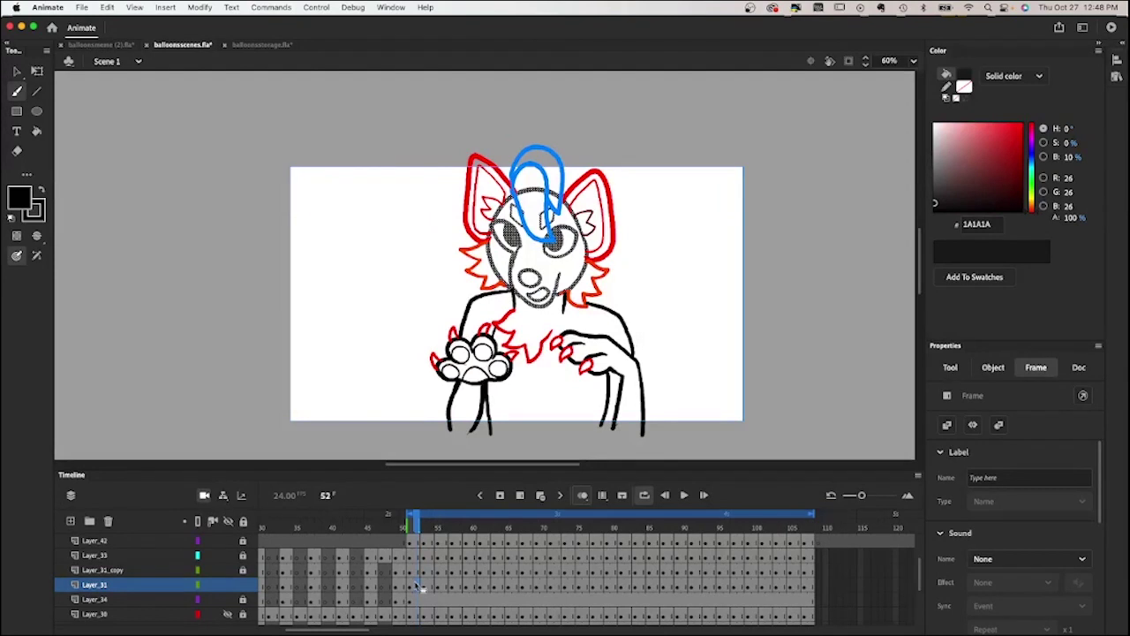
pyautogui.press('e')
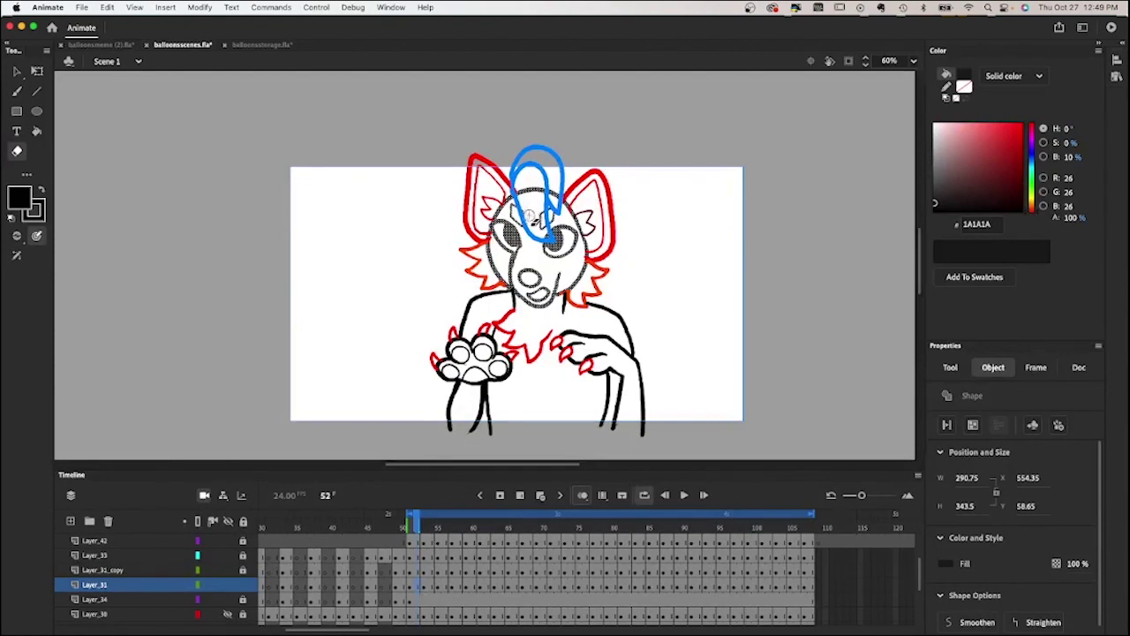
pyautogui.press('super+shift+a')
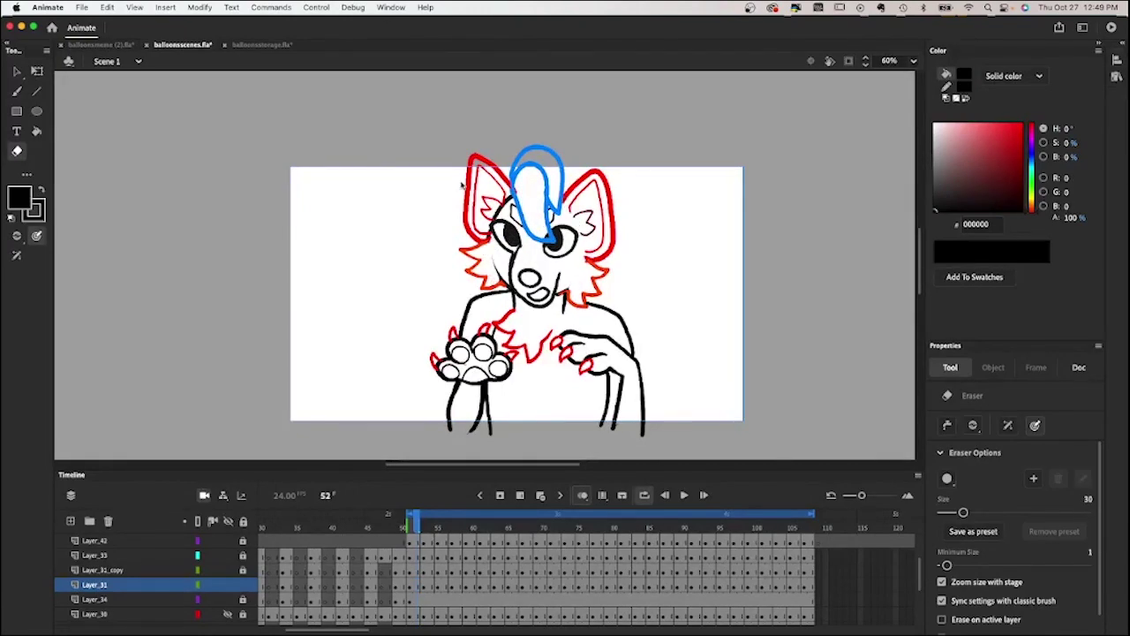
pyautogui.press('.')
pyautogui.press('.')
pyautogui.press(',')
pyautogui.press(',')
pyautogui.press('.')
pyautogui.press('.')
pyautogui.press('.')
pyautogui.press('.')
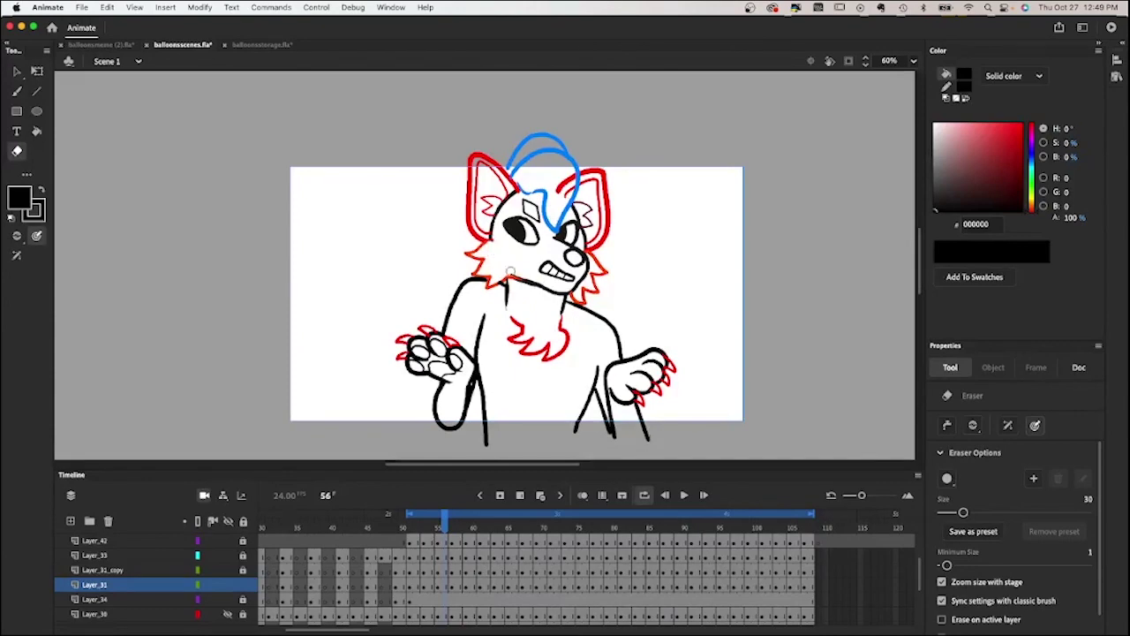
# Erase the head outline on Layer_31 where the ears, hair and cheek fur cover it, from frame 57 to 107.
pyautogui.press('.')
pyautogui.press('.')
pyautogui.press('.')
pyautogui.press('.')
pyautogui.press('.')
pyautogui.press('.')
pyautogui.press('.')
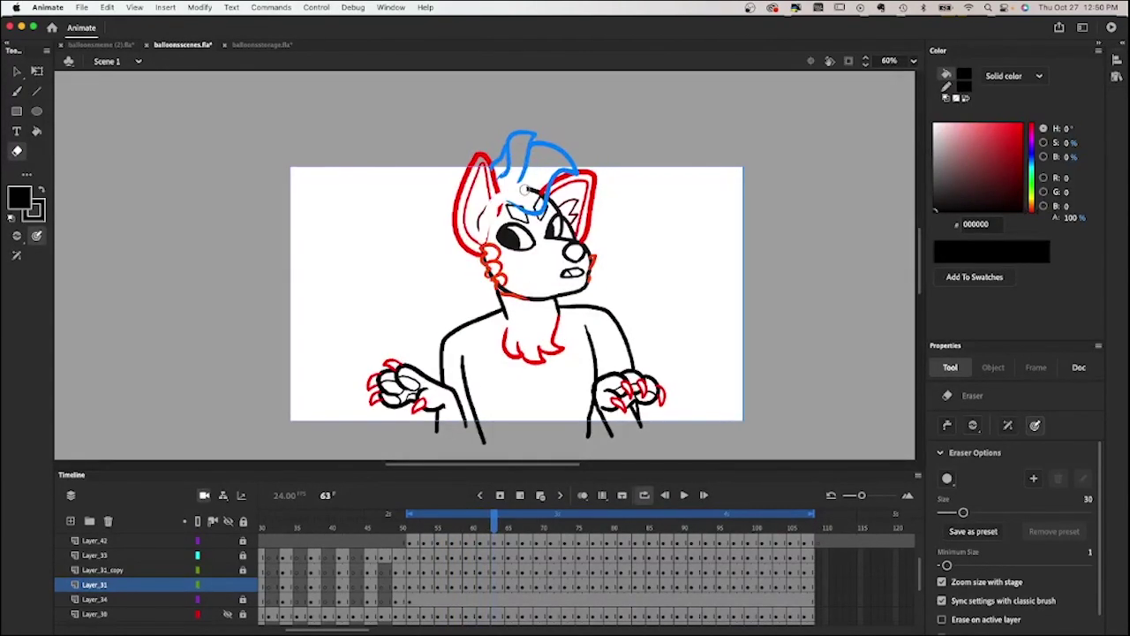
pyautogui.press('.')
pyautogui.press('.')
pyautogui.press('.')
pyautogui.press('.')
pyautogui.press('.')
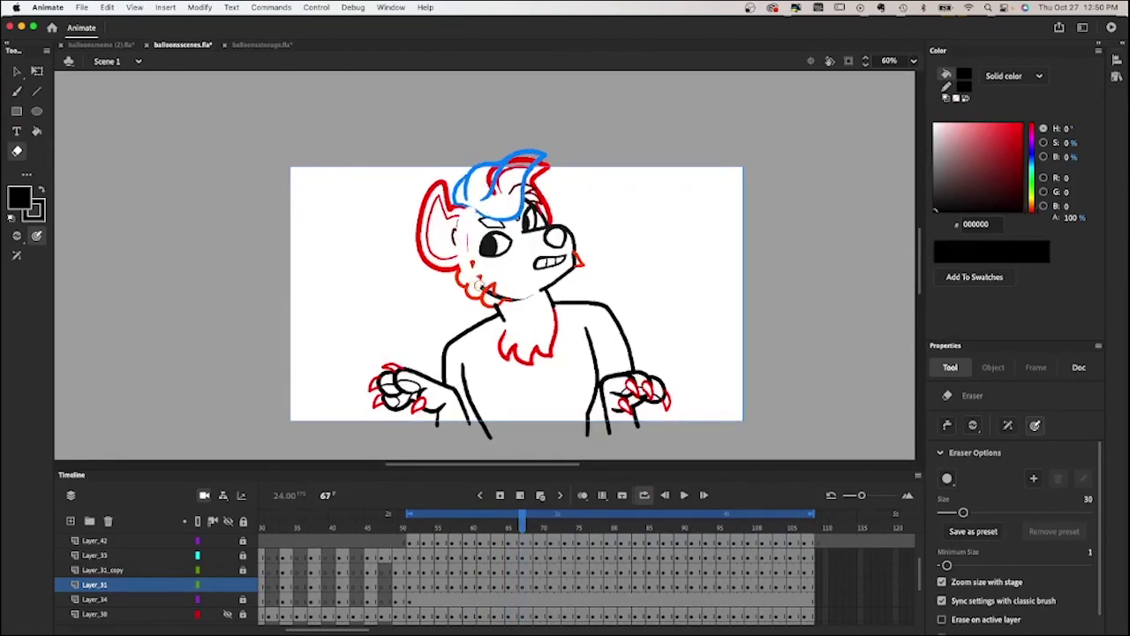
pyautogui.press('.')
pyautogui.press('.')
pyautogui.press('.')
pyautogui.press('.')
pyautogui.press('.')
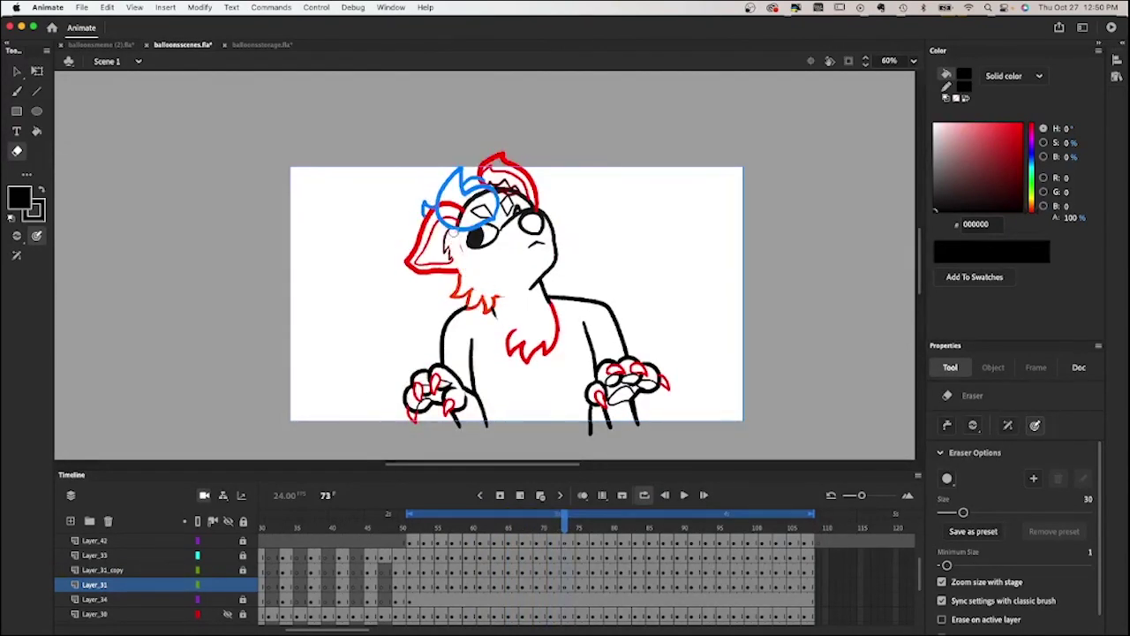
pyautogui.press('.')
pyautogui.press('.')
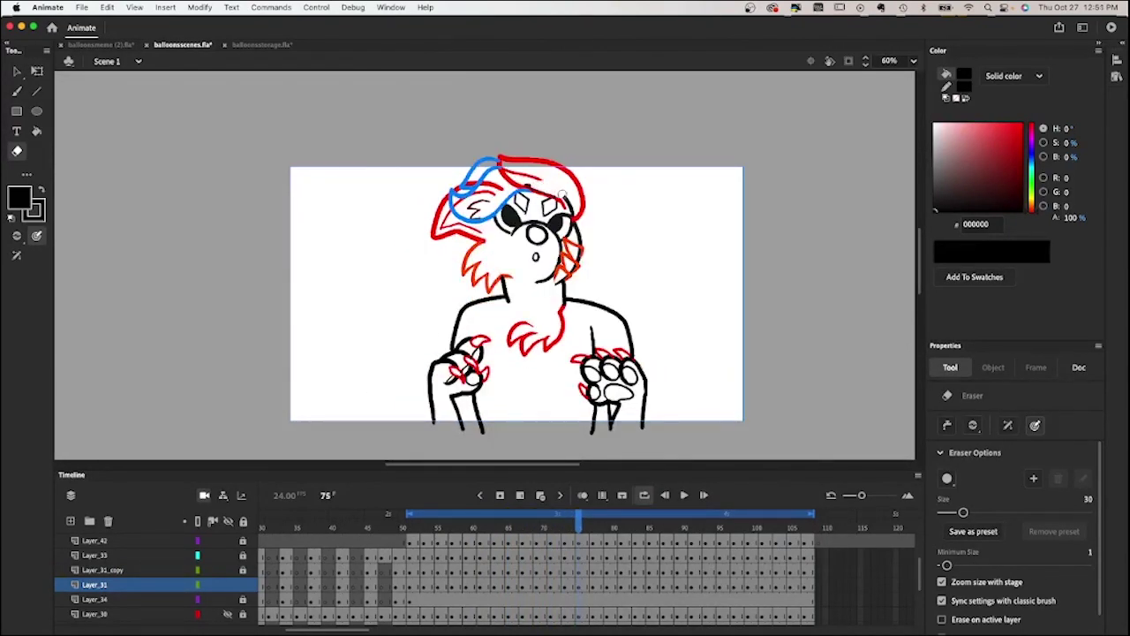
pyautogui.press('.')
pyautogui.press('.')
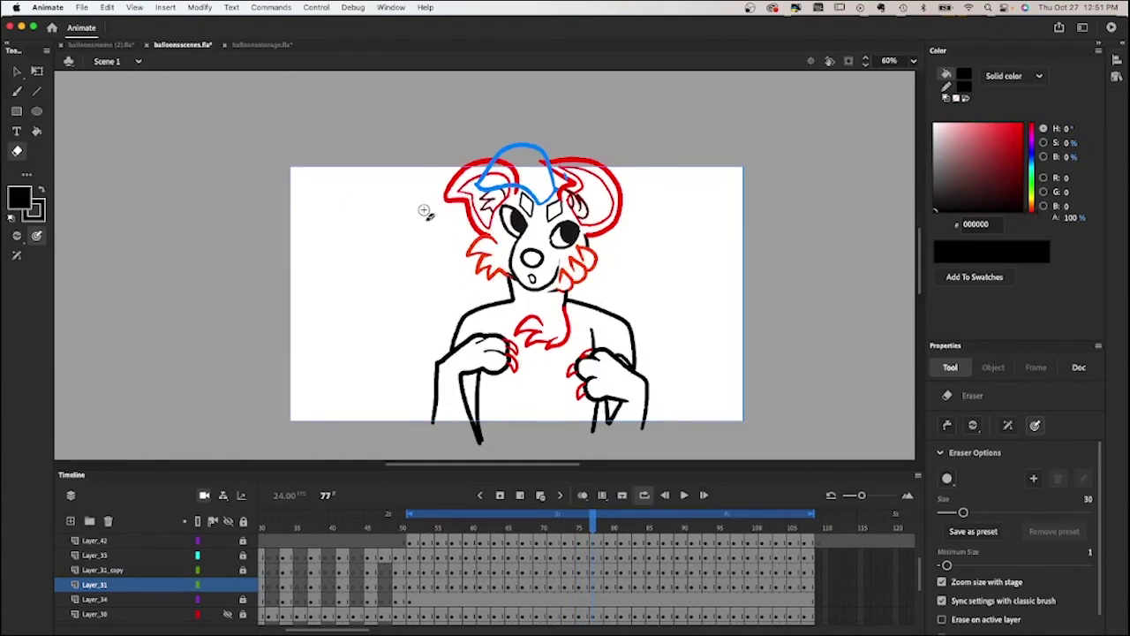
pyautogui.press('.')
pyautogui.press('.')
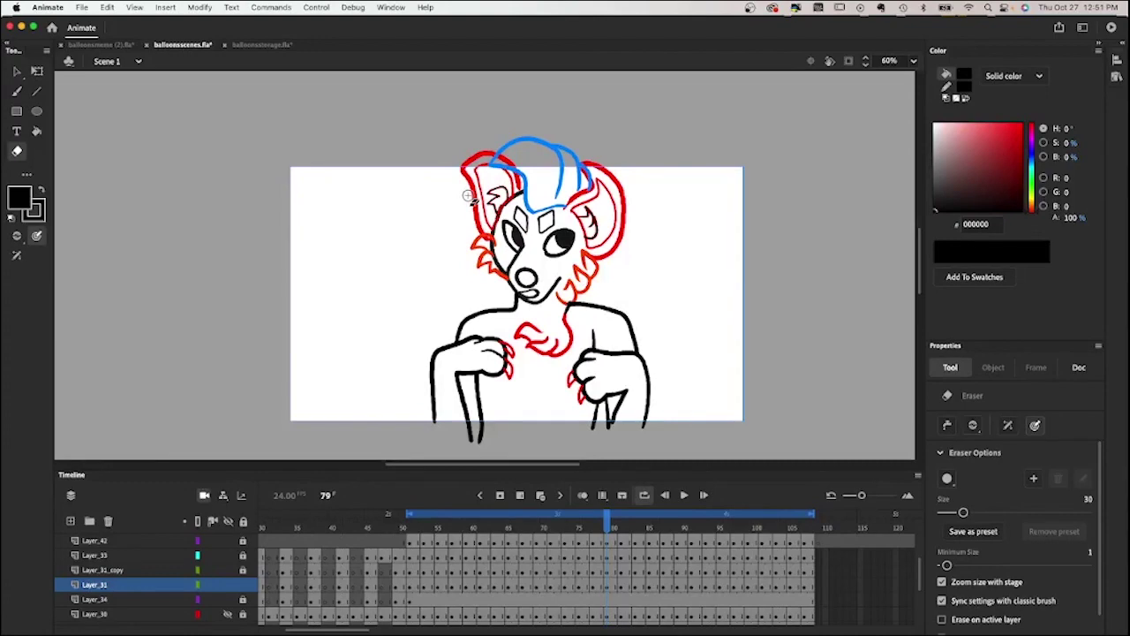
pyautogui.press('.')
pyautogui.press('.')
pyautogui.press('.')
pyautogui.press('.')
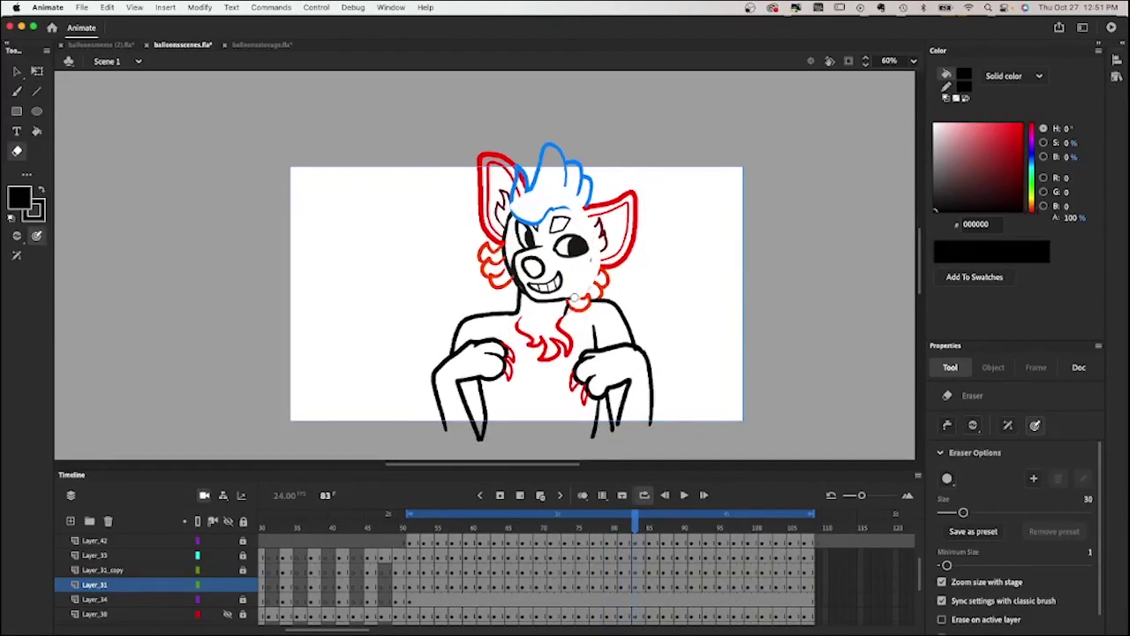
pyautogui.press('.')
pyautogui.press('.')
pyautogui.press('.')
pyautogui.press('.')
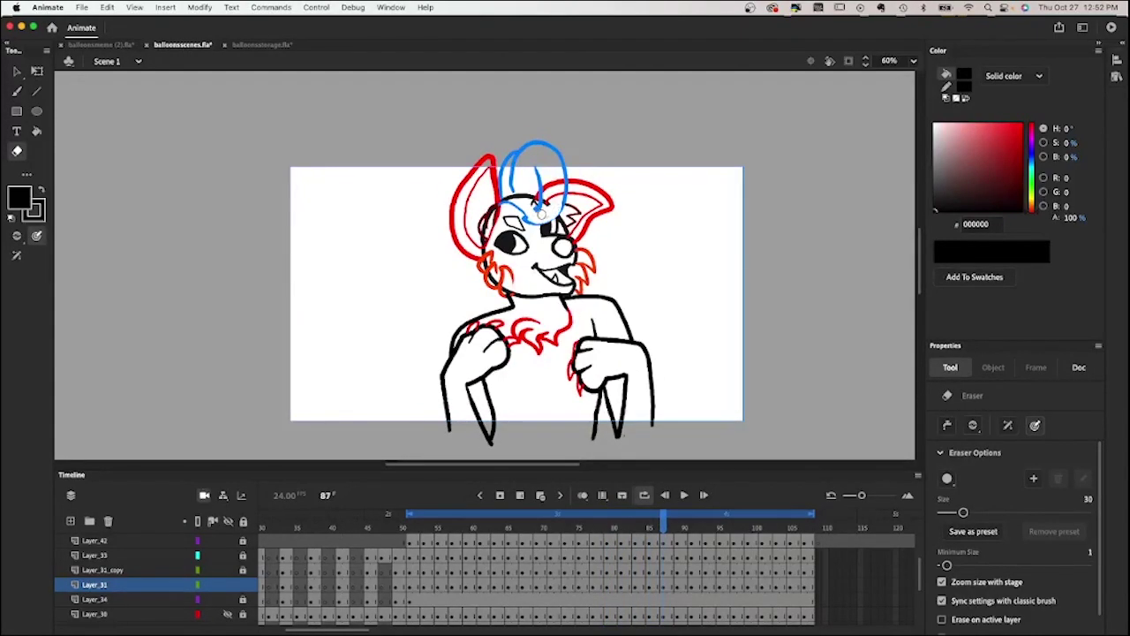
pyautogui.press('.')
pyautogui.press('.')
pyautogui.press('.')
pyautogui.press('.')
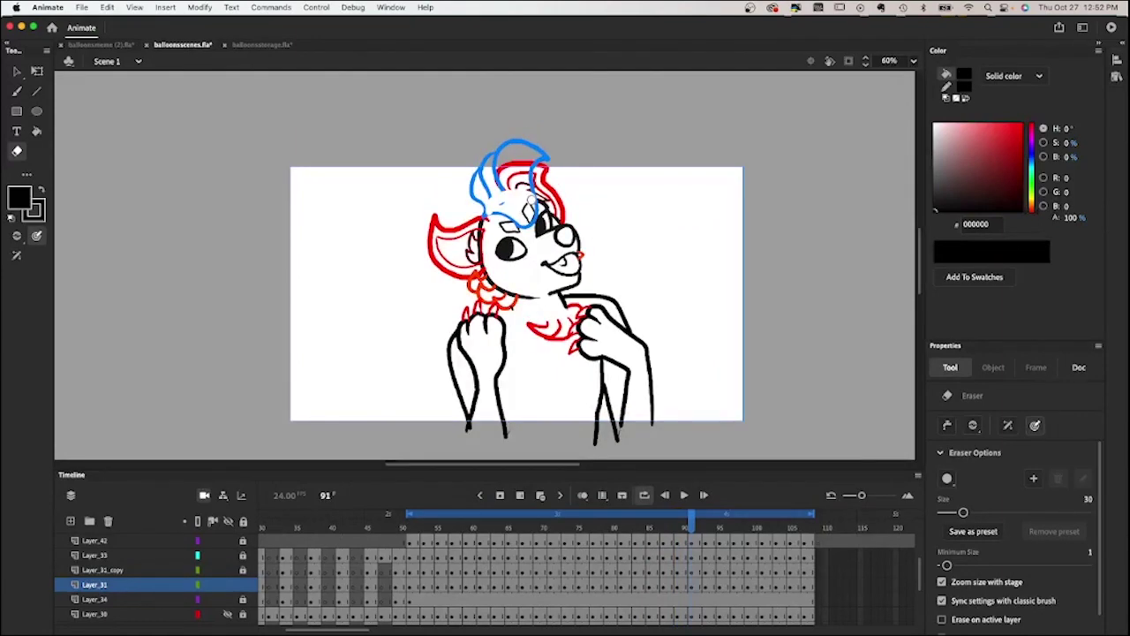
pyautogui.press('.')
pyautogui.press('.')
pyautogui.press('.')
pyautogui.press('.')
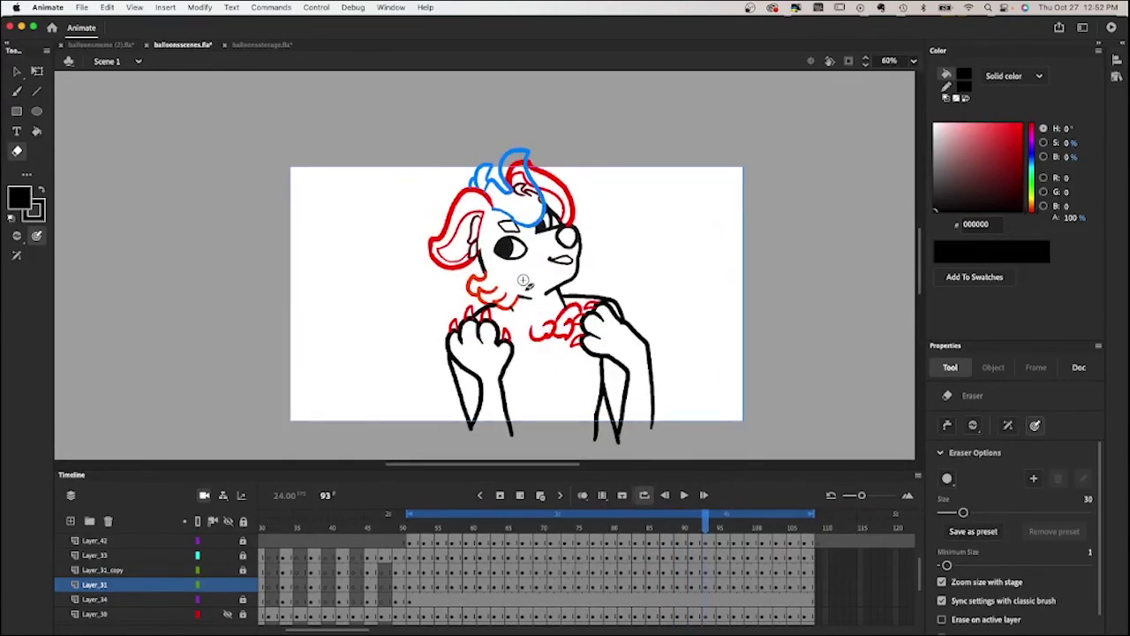
pyautogui.press('.')
pyautogui.press('.')
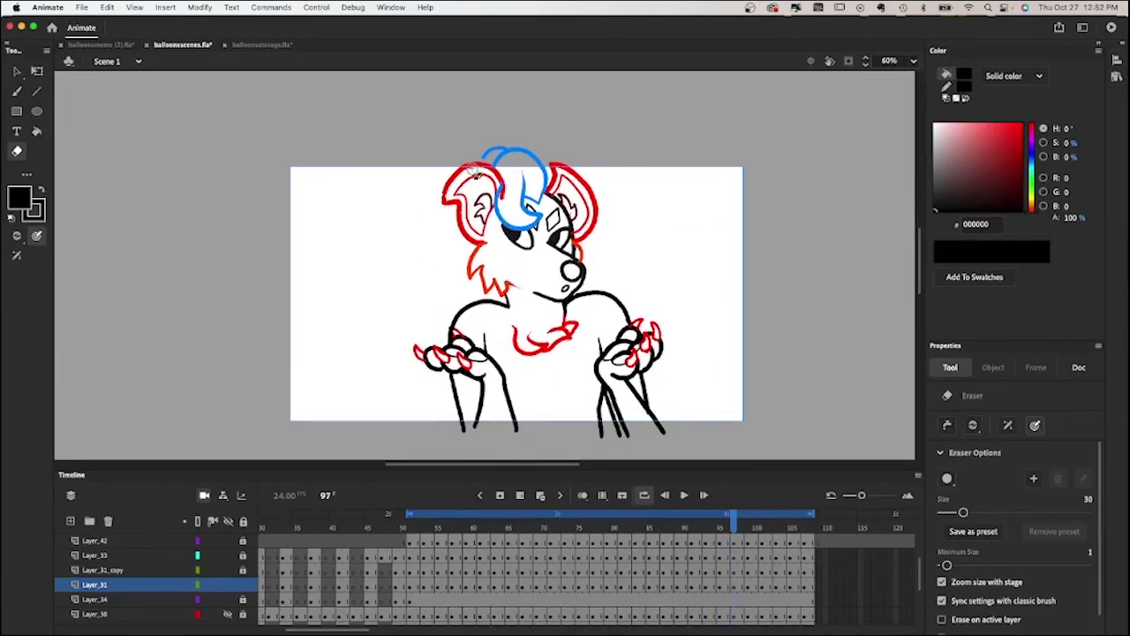
pyautogui.press('.')
pyautogui.press('.')
pyautogui.press('.')
pyautogui.press('.')
pyautogui.press('.')
pyautogui.press('.')
pyautogui.press('.')
pyautogui.press('.')
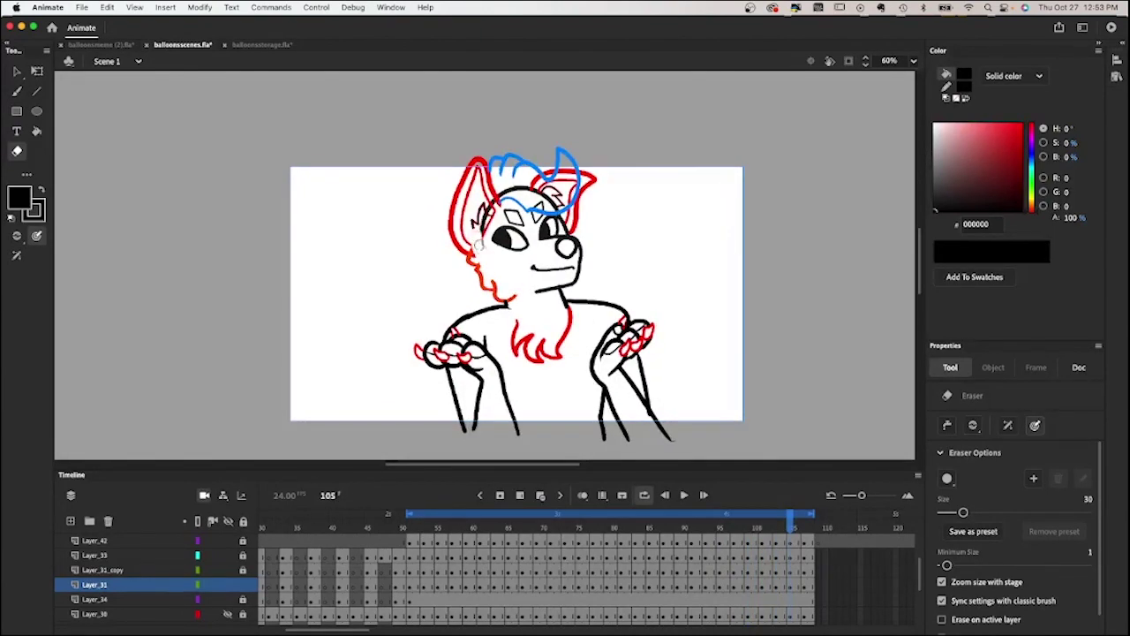
pyautogui.press('.')
pyautogui.press('.')
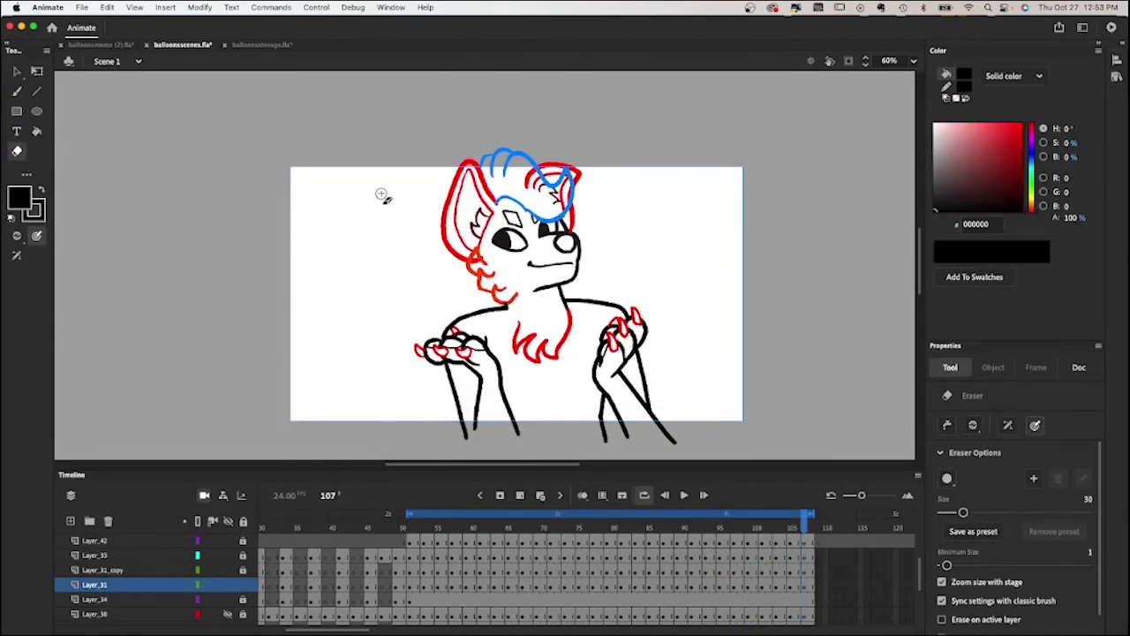
# Erase the ear lines on Layer_31_copy where the hair covers them, through frame 108, with a size 37 eraser, and play back the loop.
pyautogui.click(416, 570)
pyautogui.press('.')
pyautogui.press('.')
pyautogui.press('.')
pyautogui.press('.')
pyautogui.press('.')
pyautogui.press('.')
pyautogui.press('.')
pyautogui.press('.')
pyautogui.press('.')
pyautogui.press('.')
pyautogui.press('.')
pyautogui.press('.')
pyautogui.press('.')
pyautogui.press('.')
pyautogui.press('.')
pyautogui.press('.')
pyautogui.press('.')
pyautogui.press('.')
pyautogui.press('.')
pyautogui.press('.')
pyautogui.press('.')
pyautogui.press('.')
pyautogui.press('.')
pyautogui.press('.')
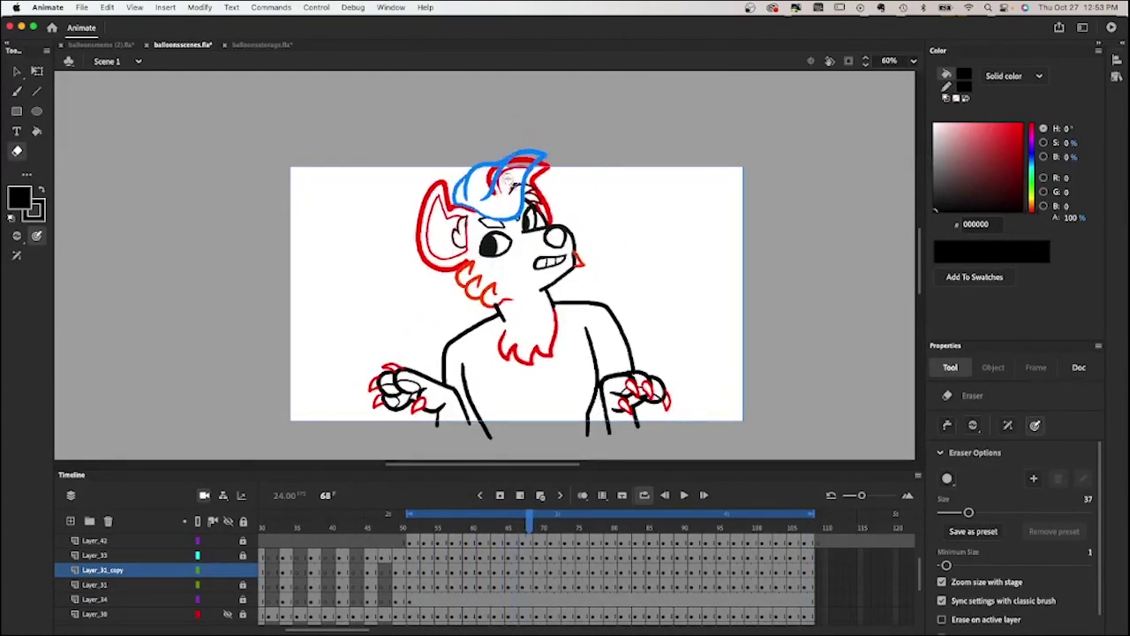
pyautogui.press('.')
pyautogui.press('.')
pyautogui.press('.')
pyautogui.press('.')
pyautogui.press('.')
pyautogui.press('.')
pyautogui.press('.')
pyautogui.press('.')
pyautogui.press('.')
pyautogui.press('.')
pyautogui.press('.')
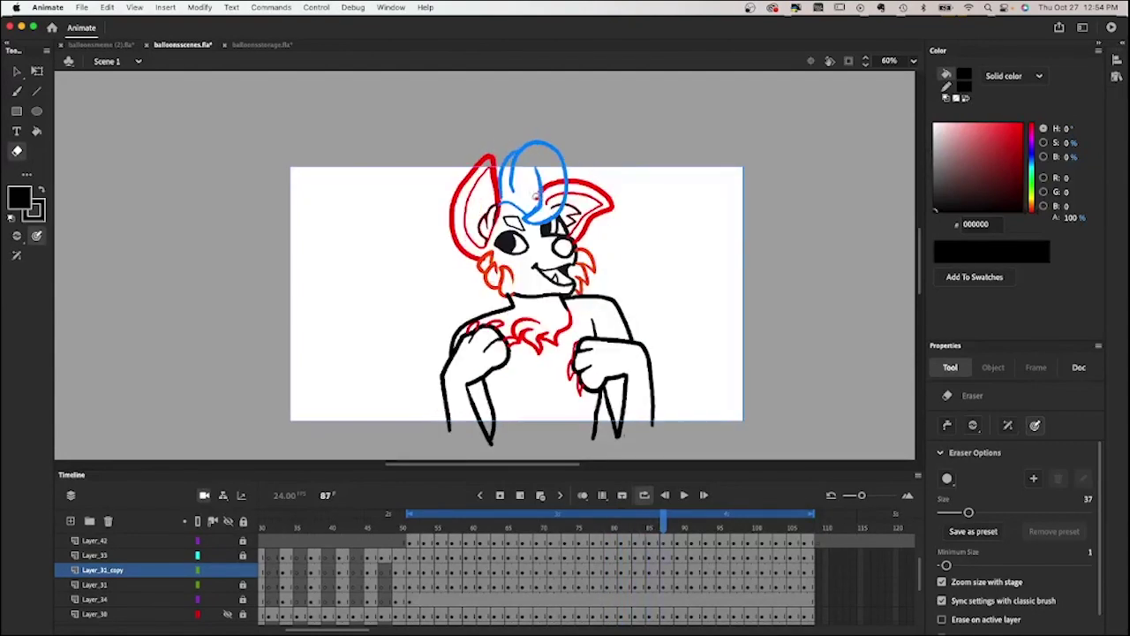
pyautogui.press('.')
pyautogui.press('.')
pyautogui.press('.')
pyautogui.press('.')
pyautogui.press('.')
pyautogui.press('.')
pyautogui.press('.')
pyautogui.press('.')
pyautogui.press('.')
pyautogui.press('.')
pyautogui.press('.')
pyautogui.press('.')
pyautogui.press('.')
pyautogui.press('.')
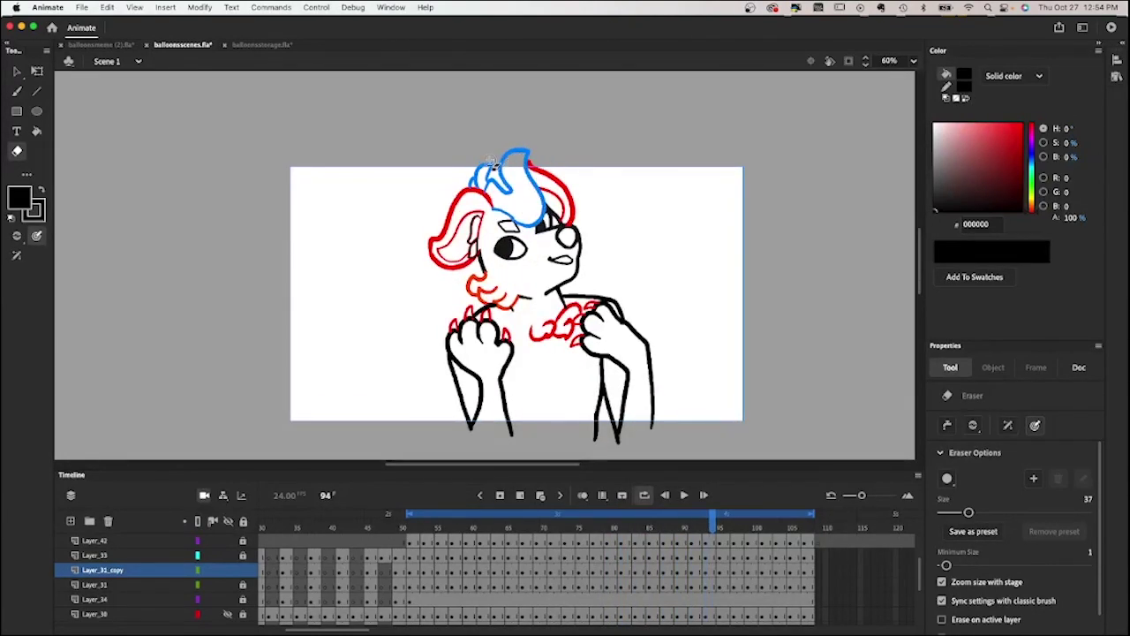
pyautogui.press('.')
pyautogui.press('.')
pyautogui.press('.')
pyautogui.press('.')
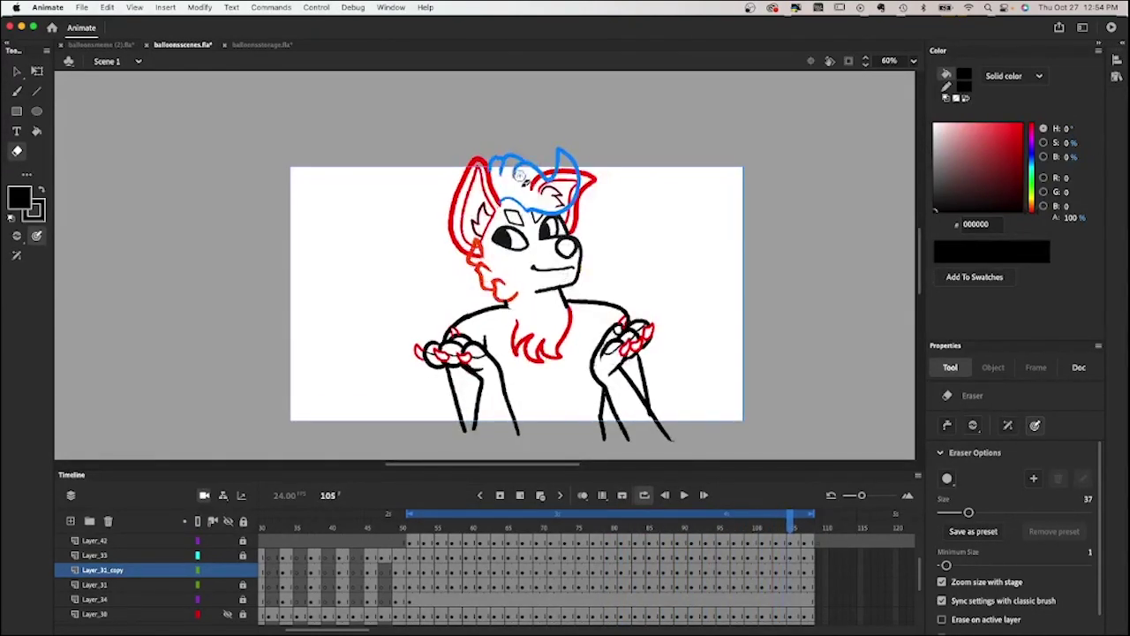
pyautogui.press('.')
pyautogui.press('.')
pyautogui.press('.')
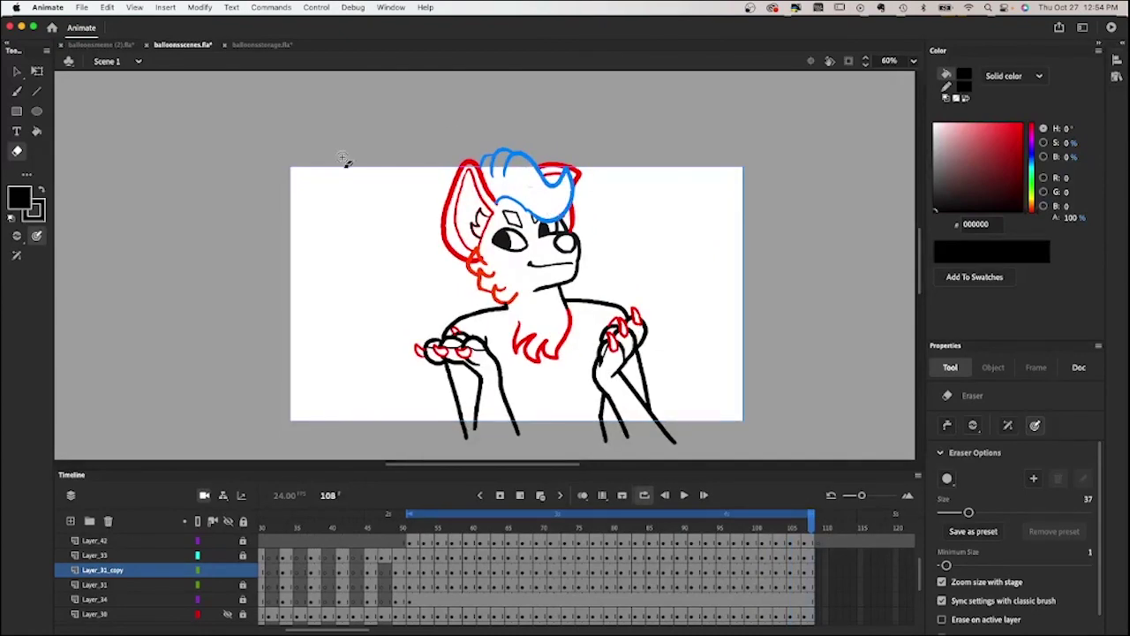
pyautogui.press('Return')
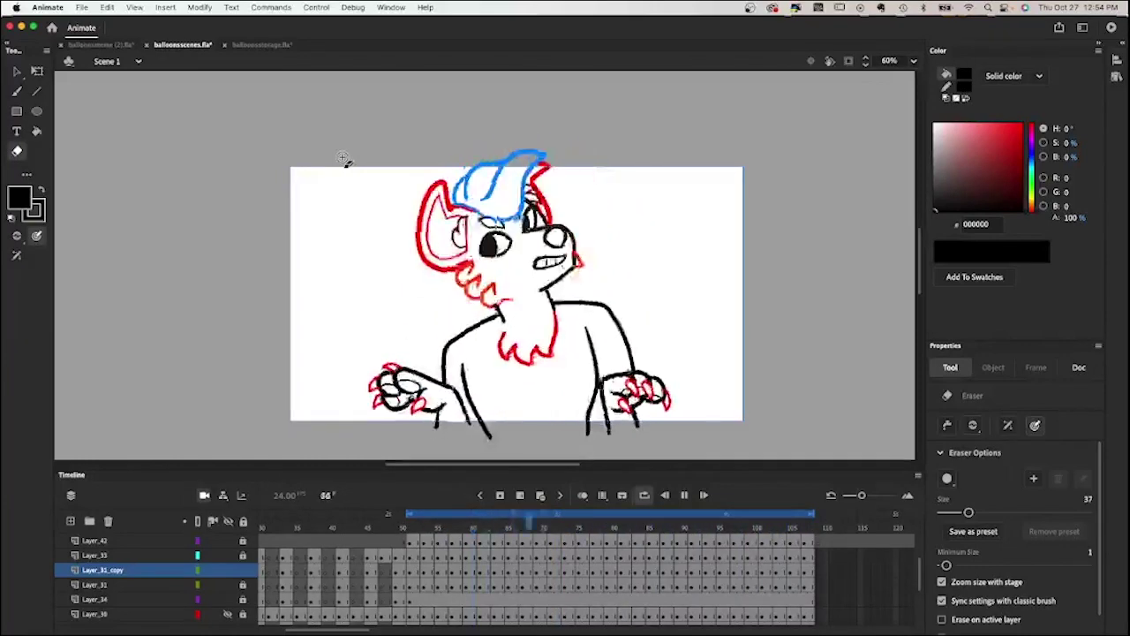
pyautogui.press('Return')
# Recolour the ear, cheek fur, chest fur, claw and hair line art to black across all frames of the loop.
pyautogui.press('q')
pyautogui.hotkey('ctrl', 'a')
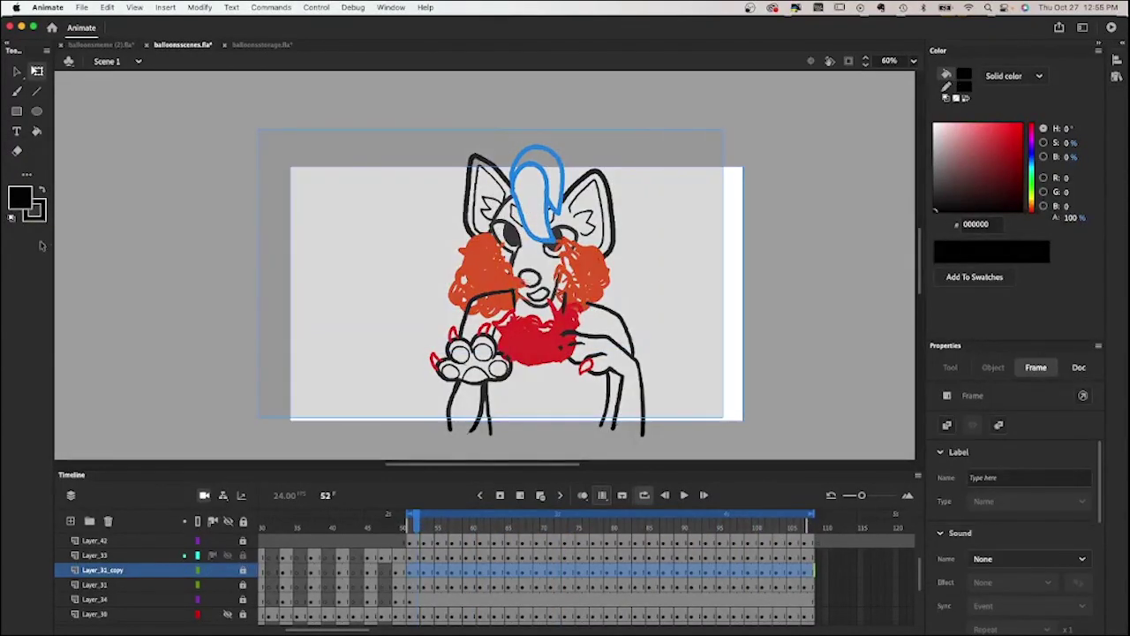
pyautogui.click(238, 555)
pyautogui.scroll(3, 238, 555)
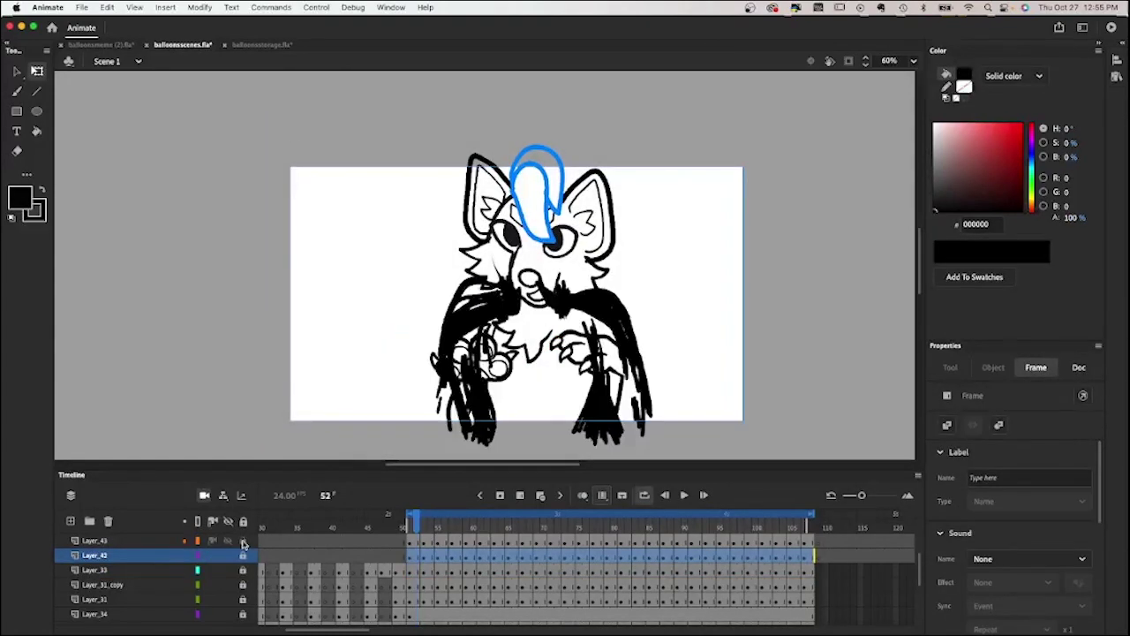
pyautogui.click(242, 570)
pyautogui.press('Return')
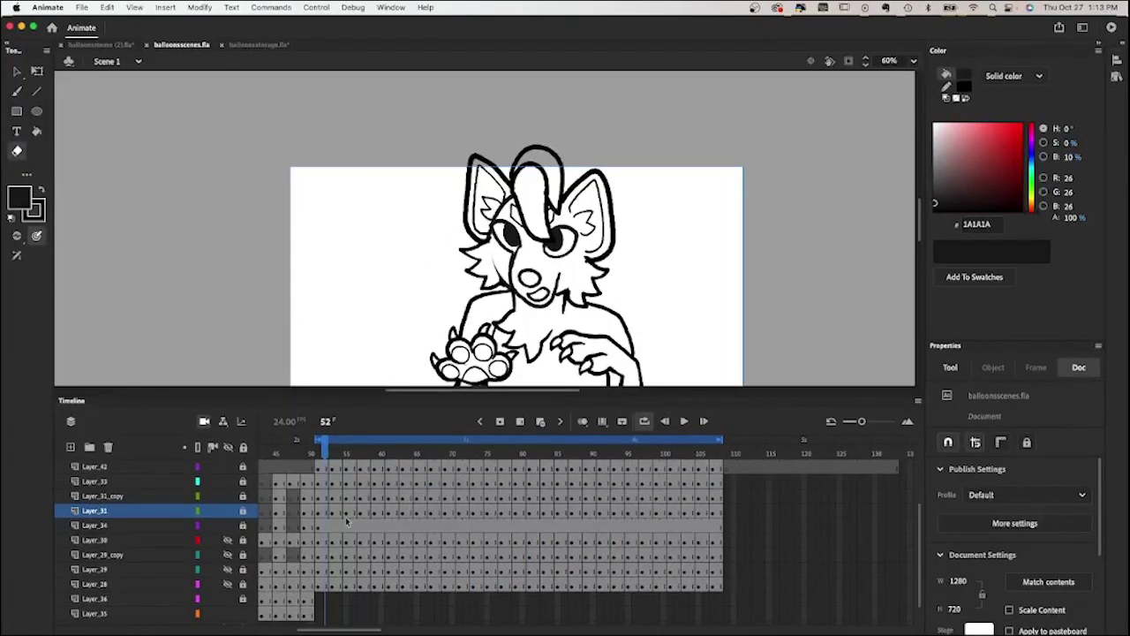
# Add a new layer between Layer_31 and Layer_34, and keyframe every other frame from frame 51.
pyautogui.scroll(1, 346, 522)
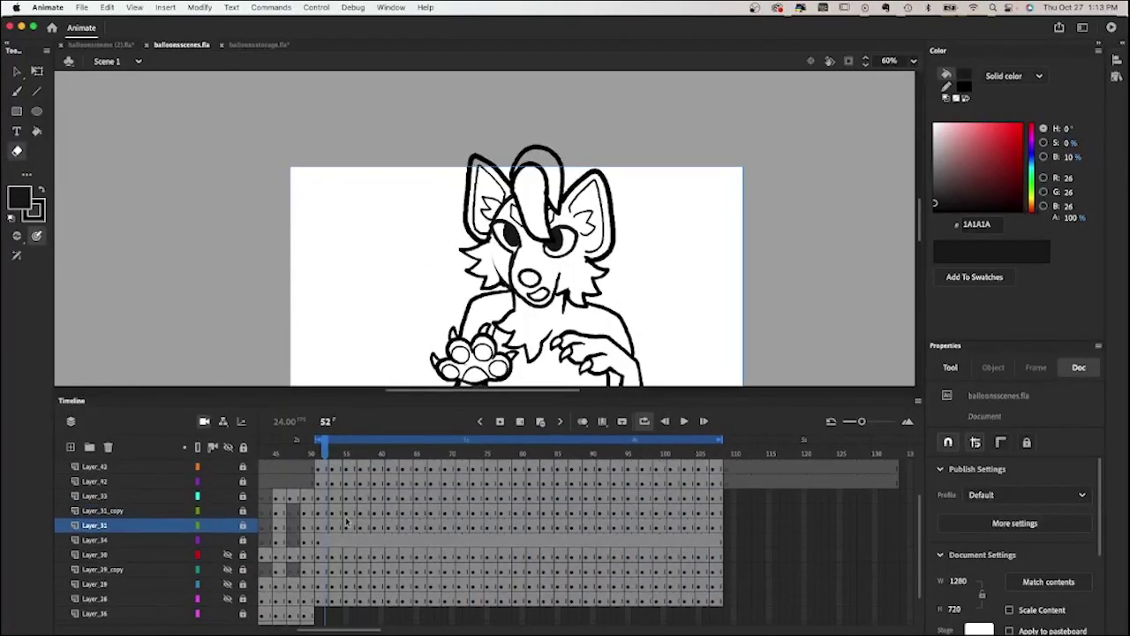
pyautogui.click(108, 540)
pyautogui.click(70, 448)
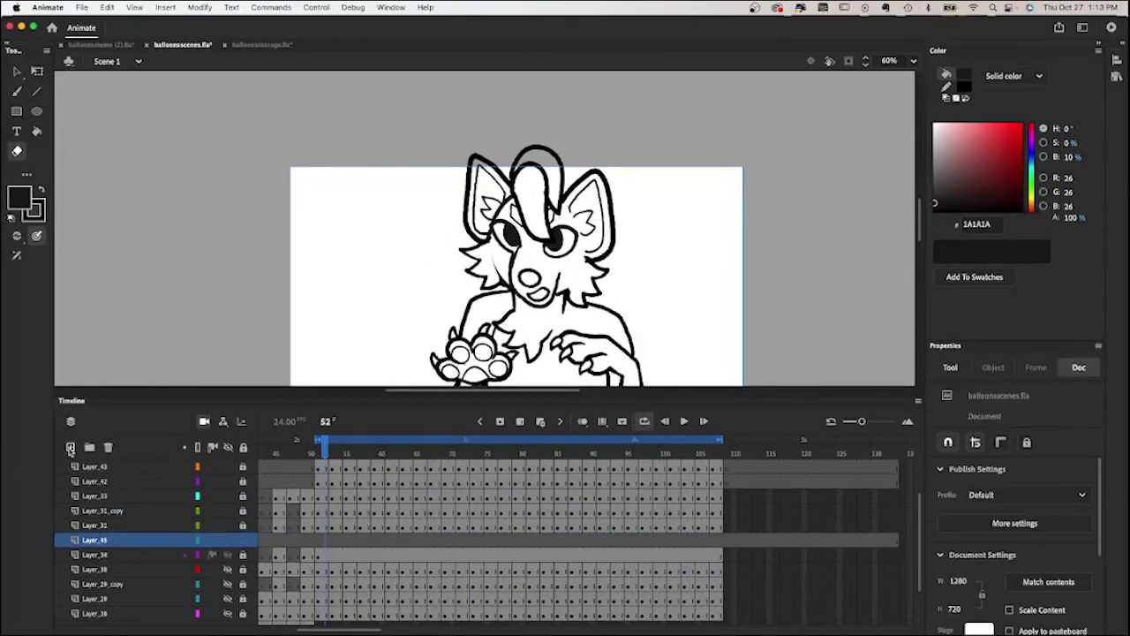
pyautogui.click(321, 541)
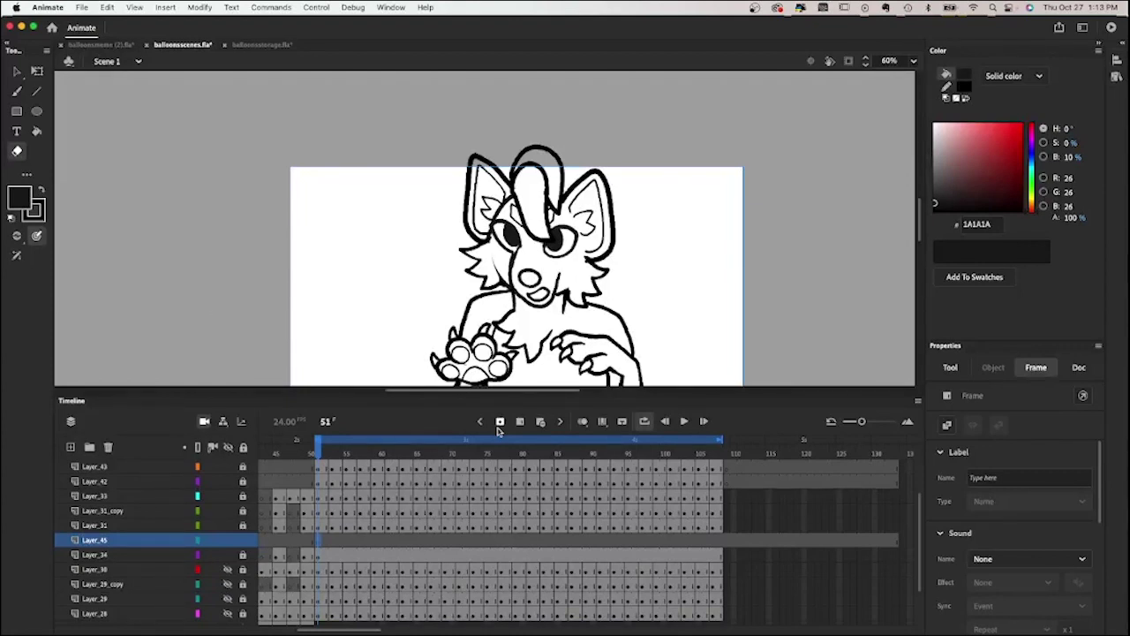
pyautogui.scroll(2, 354, 495)
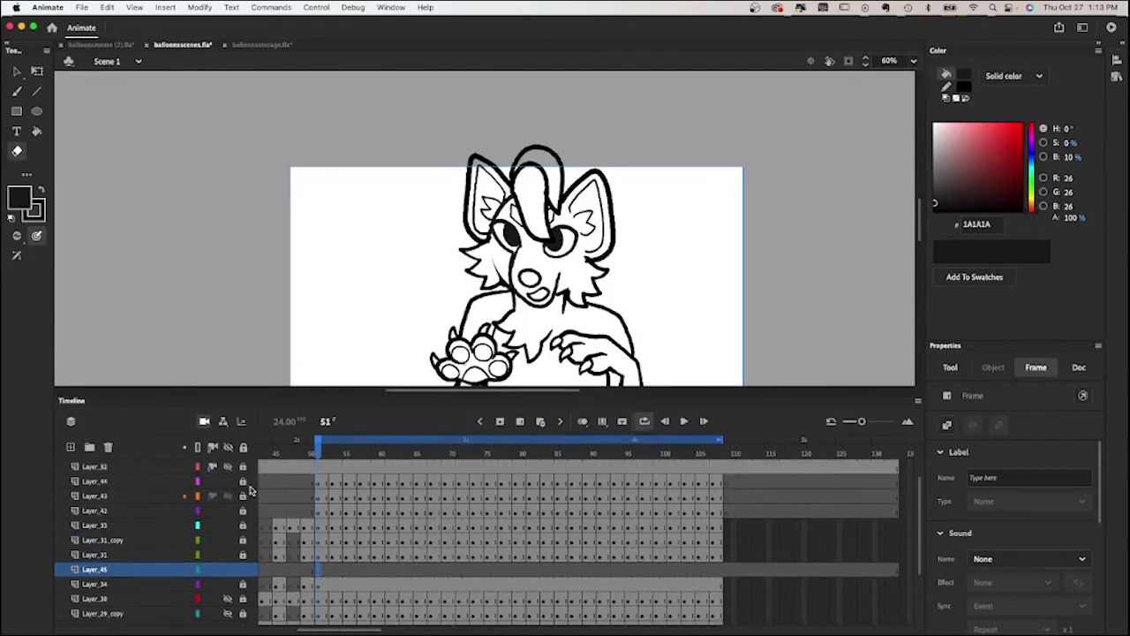
pyautogui.rightClick(322, 569)
pyautogui.moveTo(415, 313)
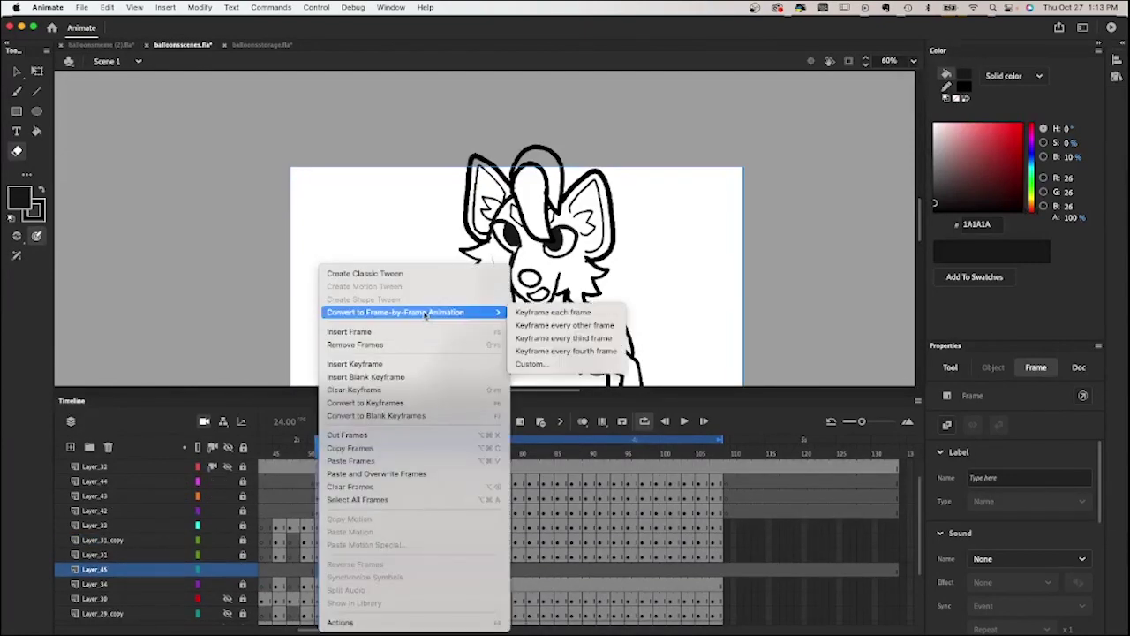
pyautogui.click(560, 323)
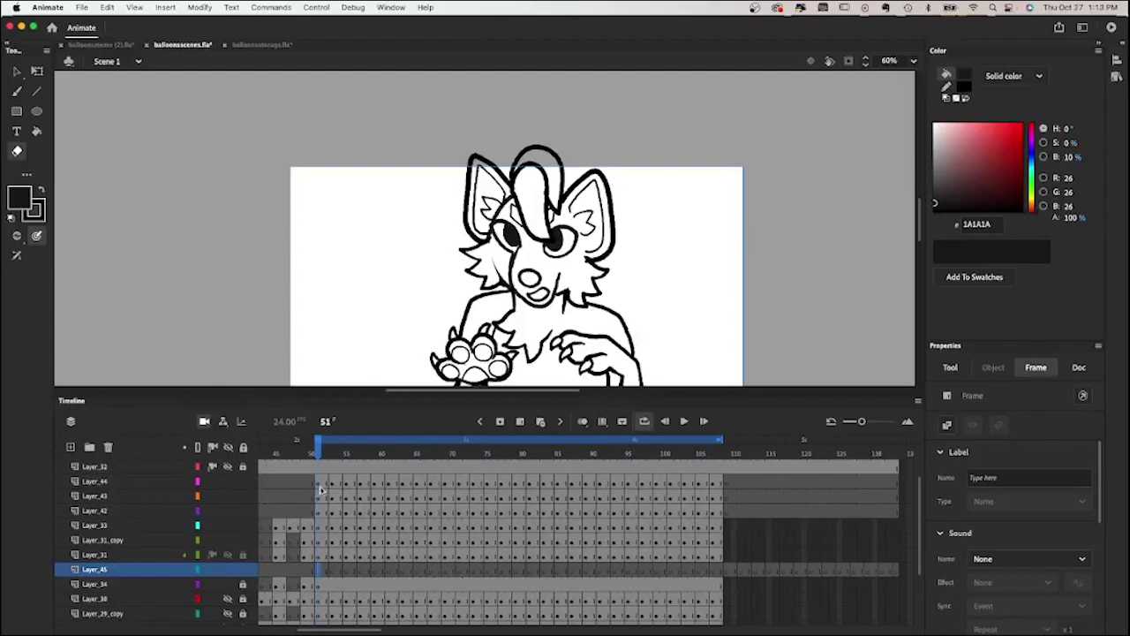
# Copy the character's line art in place onto the Layer_45 keyframes, from frame 51 to 107.
pyautogui.click(320, 554)
pyautogui.click(321, 570)
pyautogui.click(324, 569)
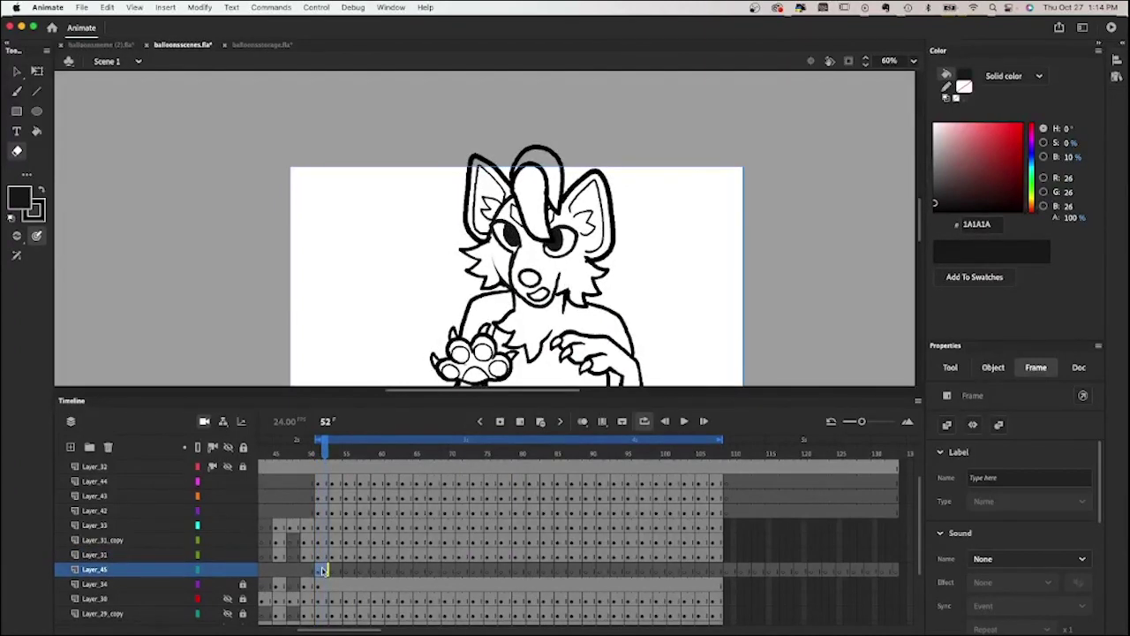
pyautogui.press('Return')
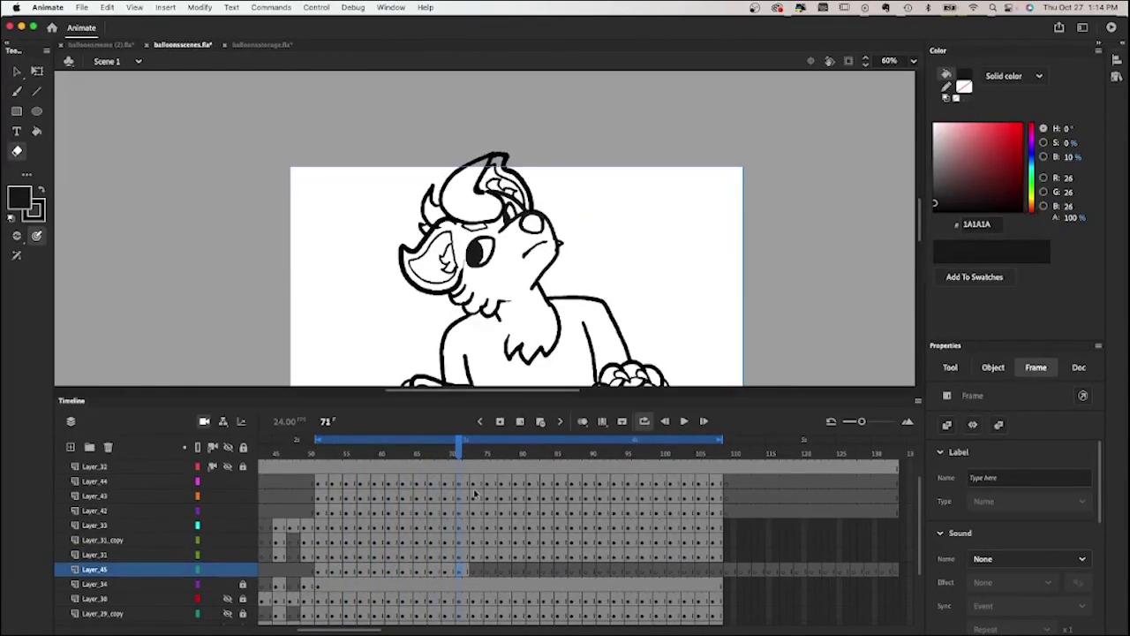
pyautogui.moveTo(488, 569); pyautogui.dragTo(713, 569)
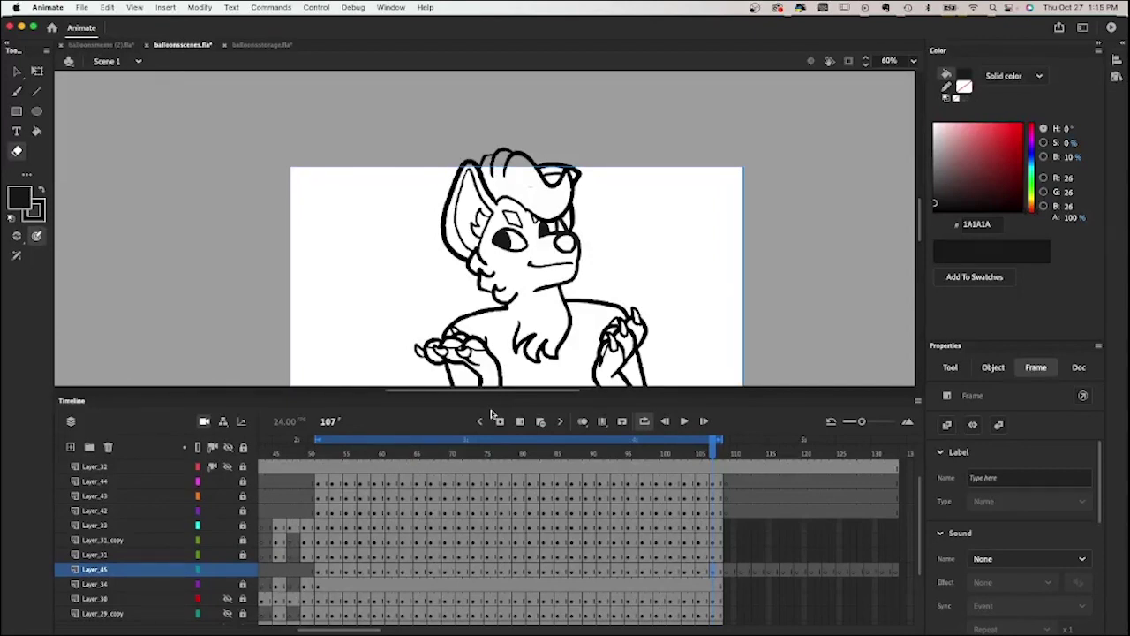
# Add dark cheek spots on frame 52 of Layer_45 and fill the face orange, the hair orange and tan, and the outer ears tan.
pyautogui.scroll(1, 424, 499)
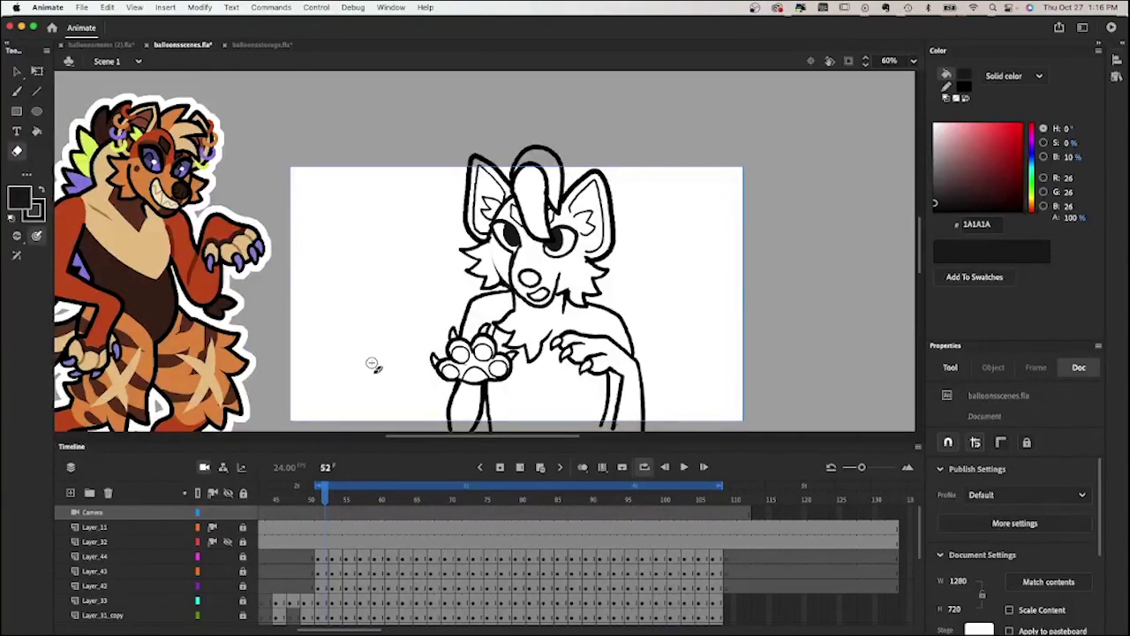
pyautogui.scroll(-3, 383, 530)
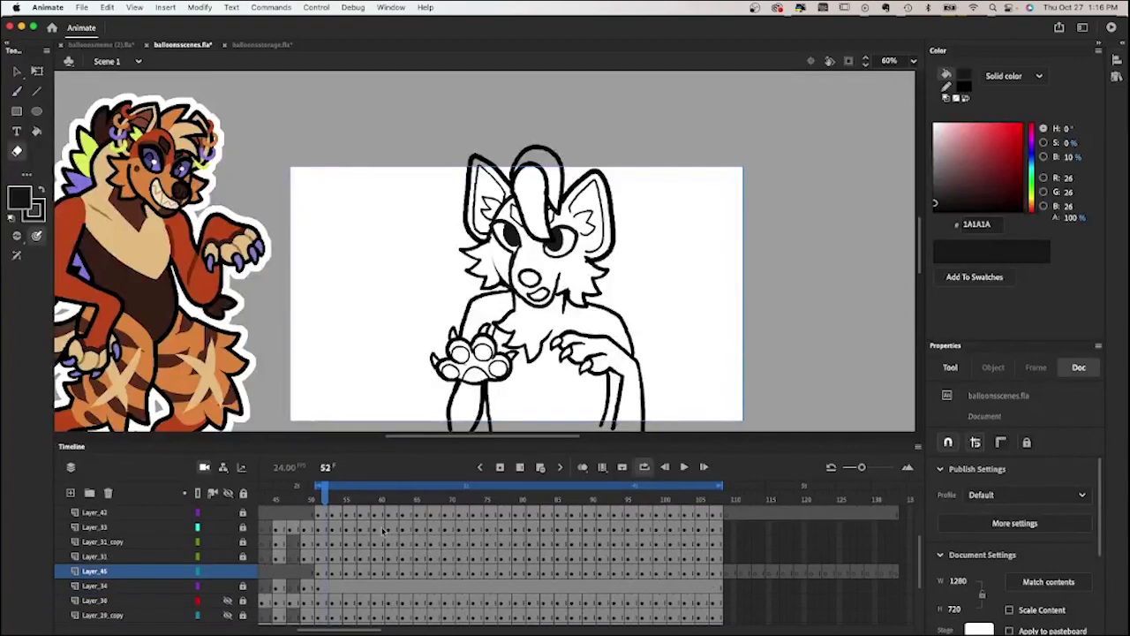
pyautogui.click(322, 570)
pyautogui.press('i')
pyautogui.click(176, 188)
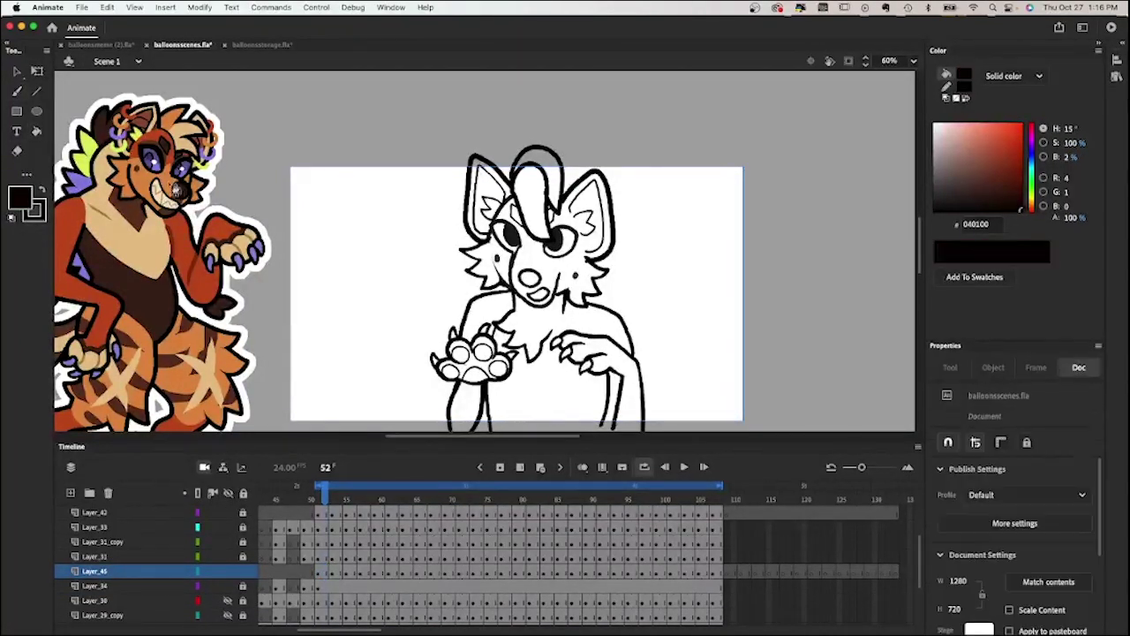
pyautogui.click(485, 261)
pyautogui.click(557, 273)
pyautogui.click(534, 185)
pyautogui.click(583, 216)
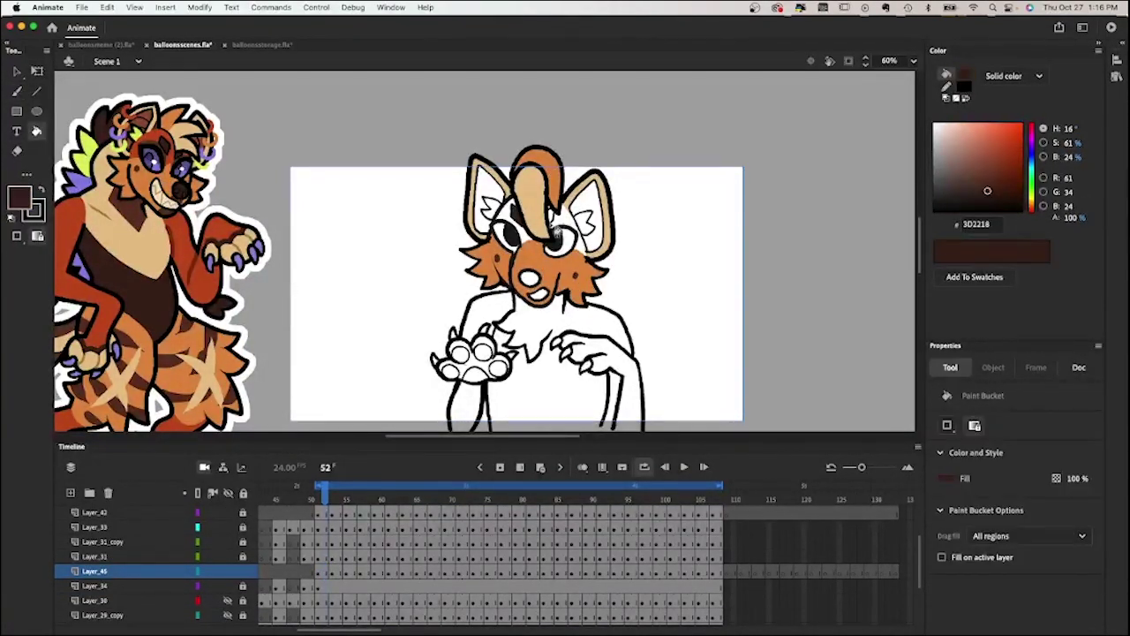
# Fill frame 52's forehead and arms red, the nose and chest fur brown, the torso tan and the paw pads lime D9EE5D.
pyautogui.press('b')
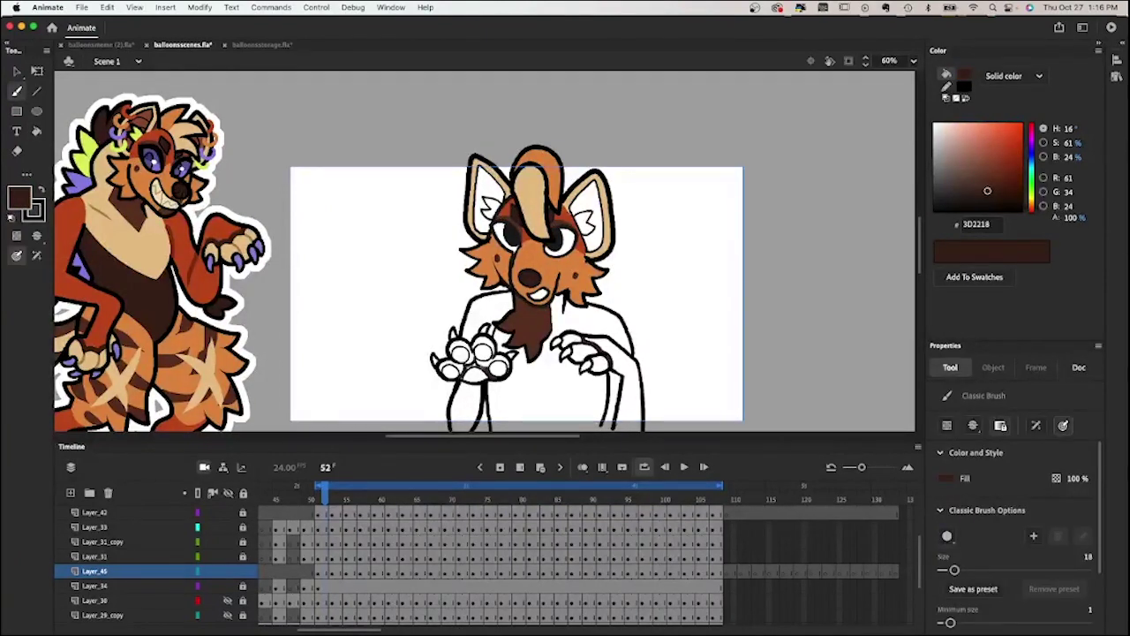
pyautogui.press('k')
pyautogui.click(468, 389)
pyautogui.click(618, 380)
pyautogui.click(548, 389)
pyautogui.click(477, 353)
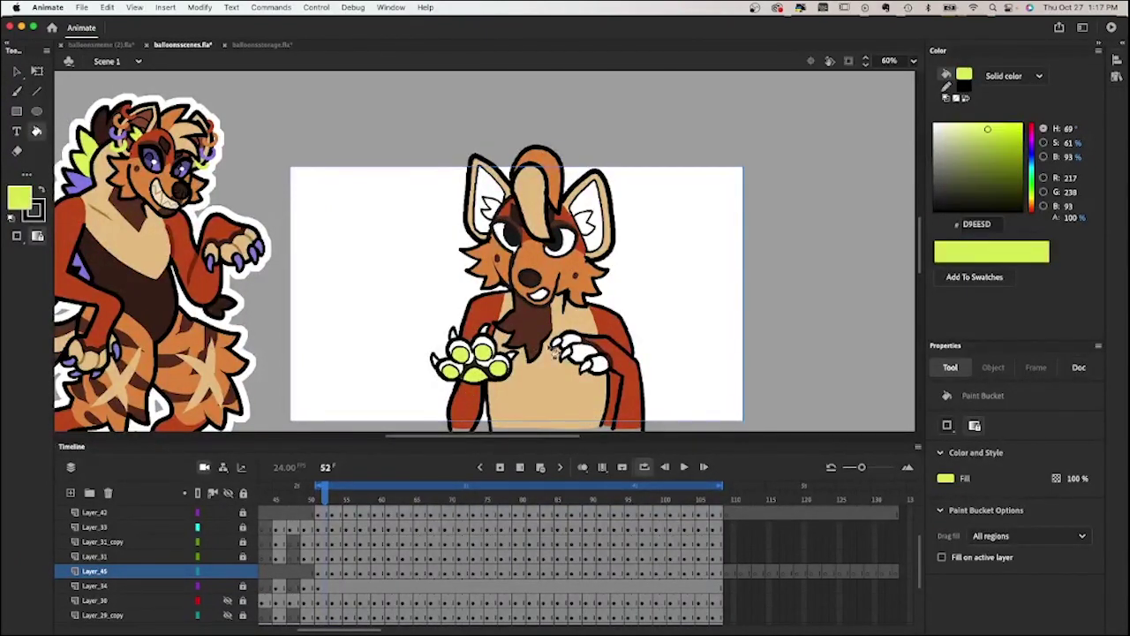
# Fill frame 52's eyes, claws and mouth purple, the paws tan, the ear tufts lime, and the inner ears and lower belly dark brown.
pyautogui.click(507, 233)
pyautogui.click(565, 231)
pyautogui.click(587, 363)
pyautogui.click(453, 334)
pyautogui.click(512, 355)
pyautogui.click(487, 210)
pyautogui.click(584, 217)
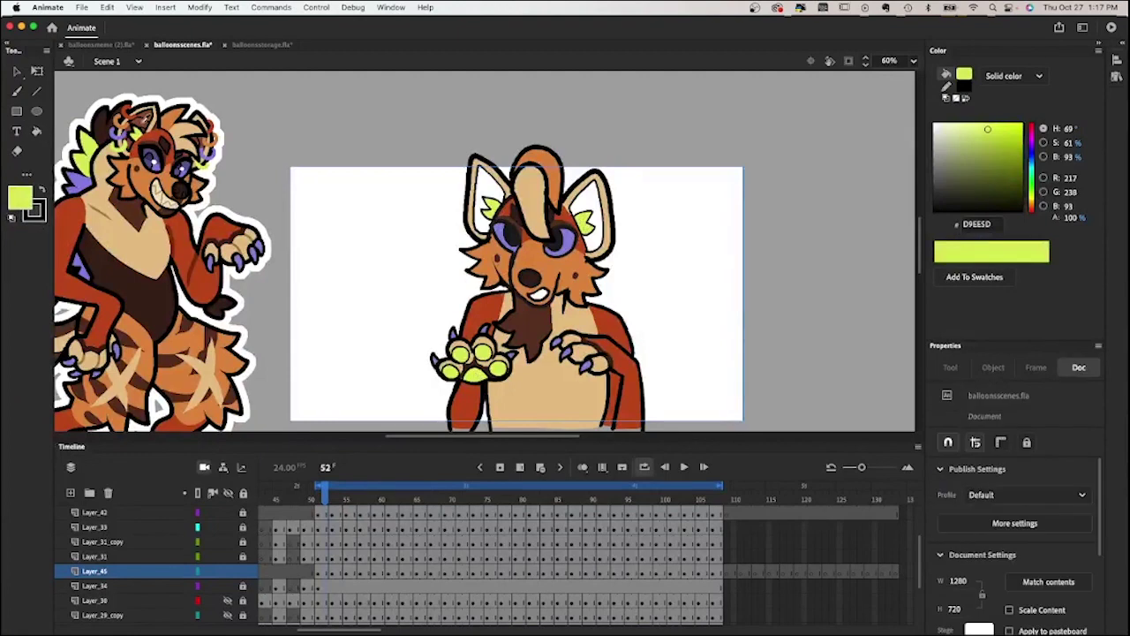
pyautogui.click(598, 413)
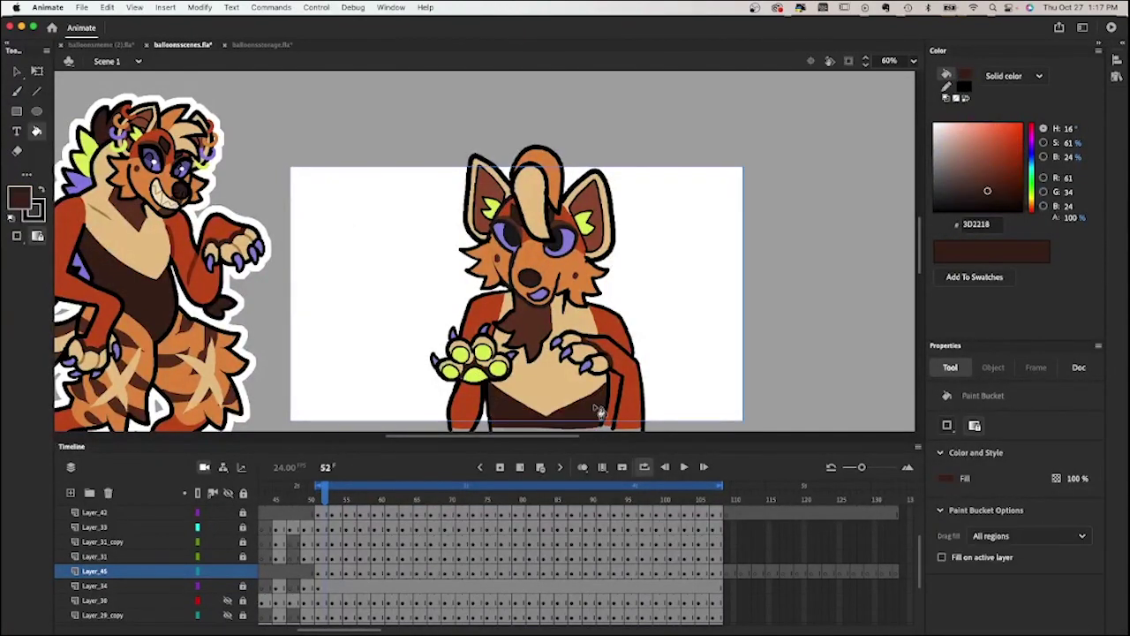
# Turn on onion skinning and paint the brown 52332E cheek spots on Layer_45, frame by frame through frame 107, with a size 15 brush.
pyautogui.press('b')
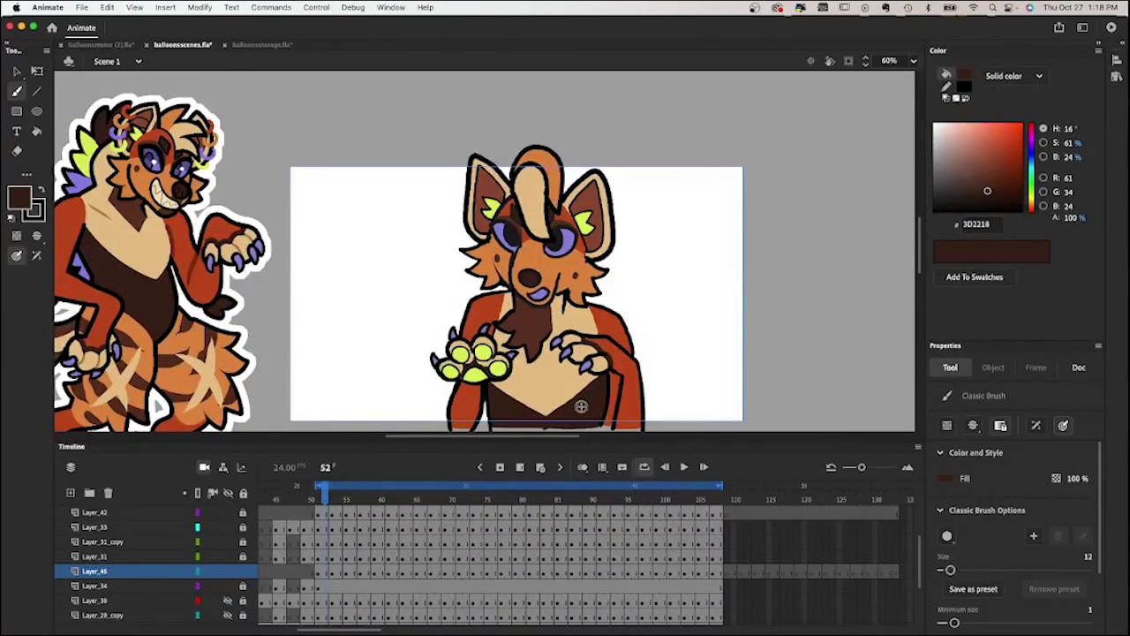
pyautogui.click(582, 467)
pyautogui.click(582, 466)
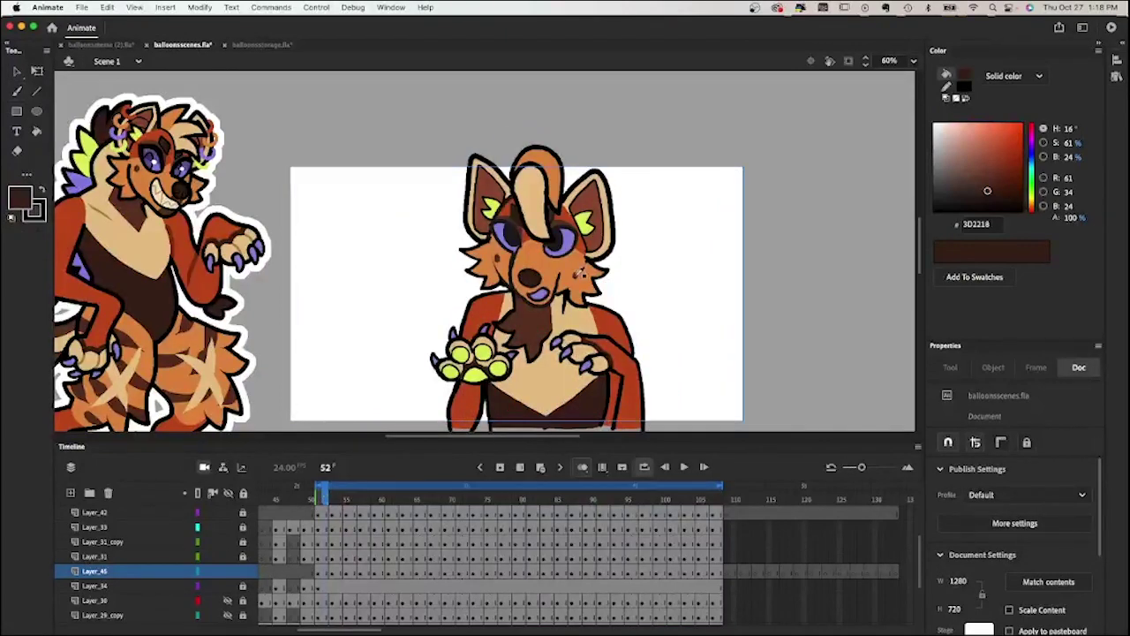
pyautogui.press('.')
pyautogui.press('.')
pyautogui.press('.')
pyautogui.press('.')
pyautogui.press('.')
pyautogui.press('.')
pyautogui.press('.')
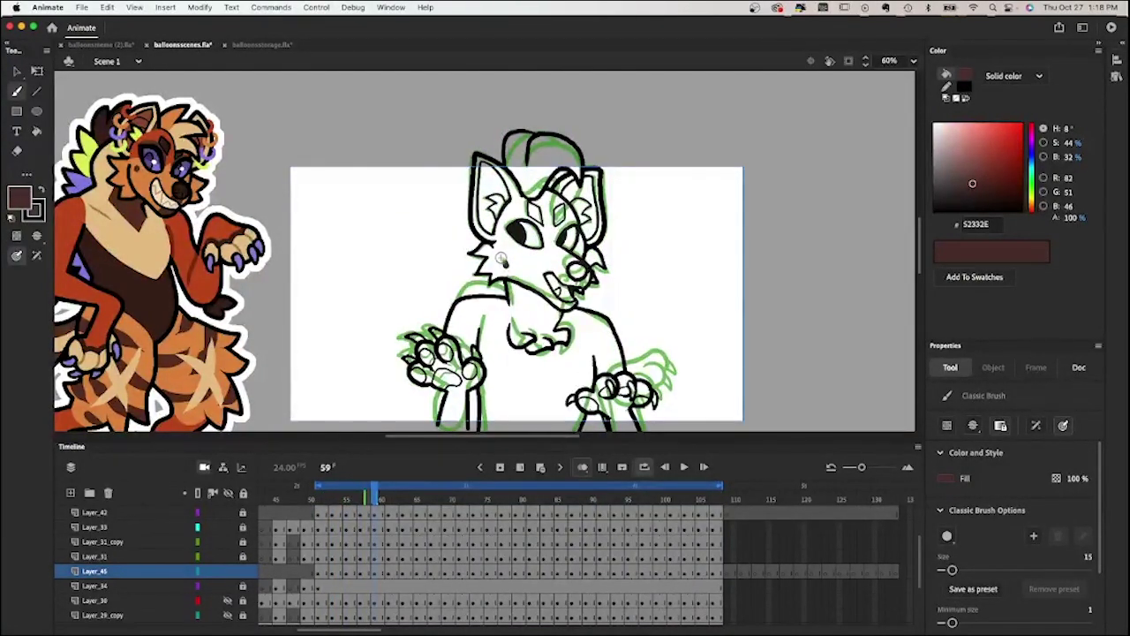
pyautogui.press('.')
pyautogui.press('.')
pyautogui.press('.')
pyautogui.press('.')
pyautogui.press('.')
pyautogui.press('.')
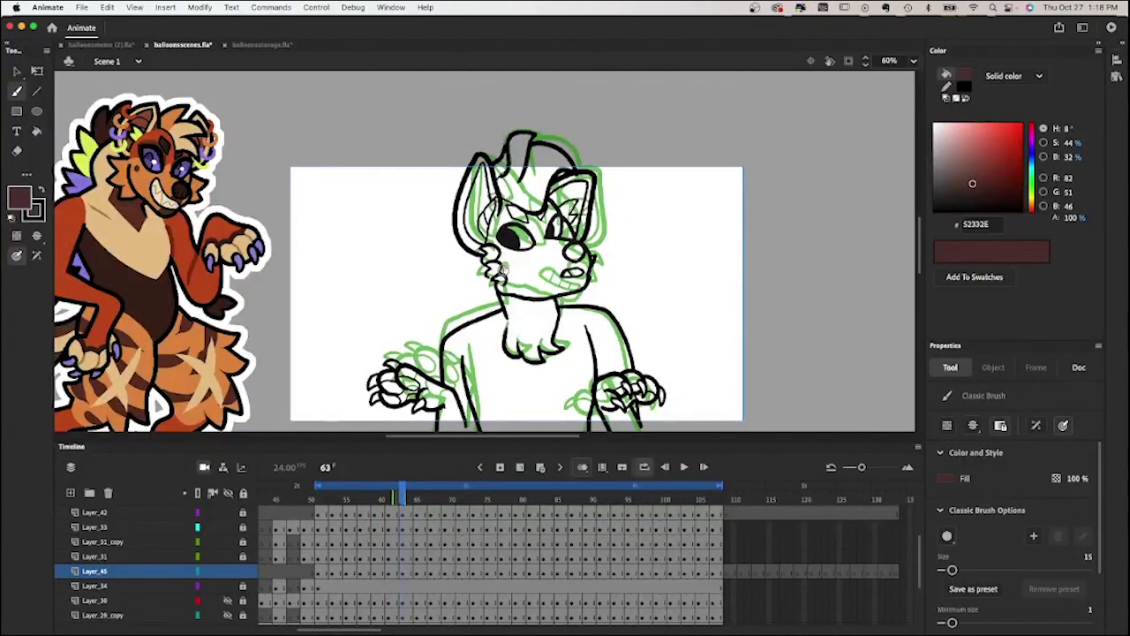
pyautogui.press('.')
pyautogui.press('.')
pyautogui.press('.')
pyautogui.press('.')
pyautogui.press('.')
pyautogui.press('.')
pyautogui.press('.')
pyautogui.press('.')
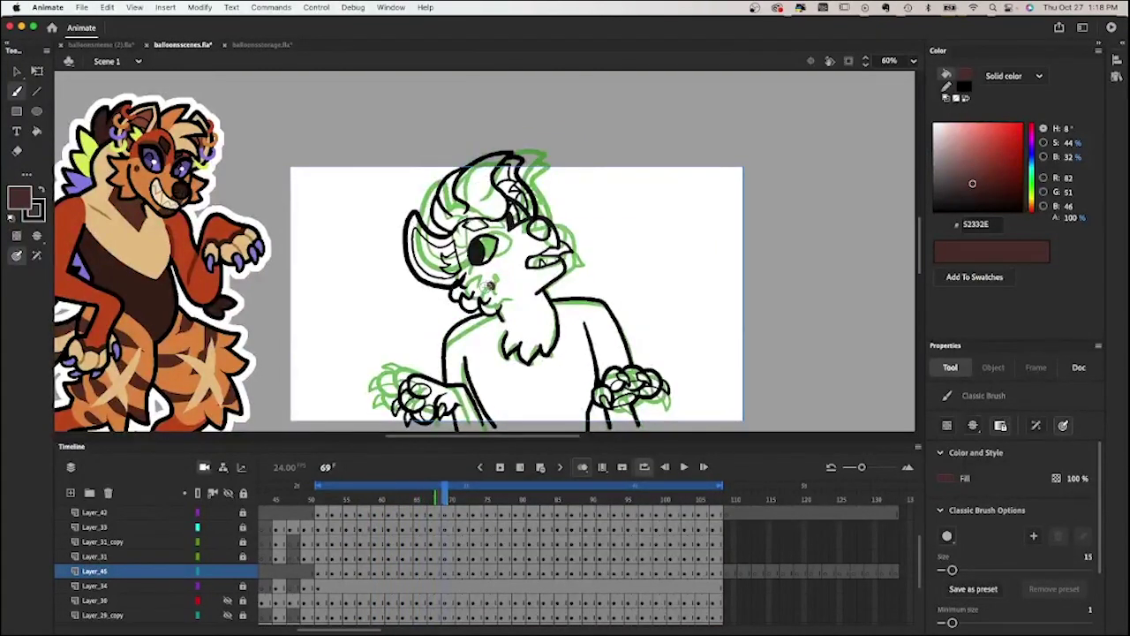
pyautogui.press('.')
pyautogui.press('.')
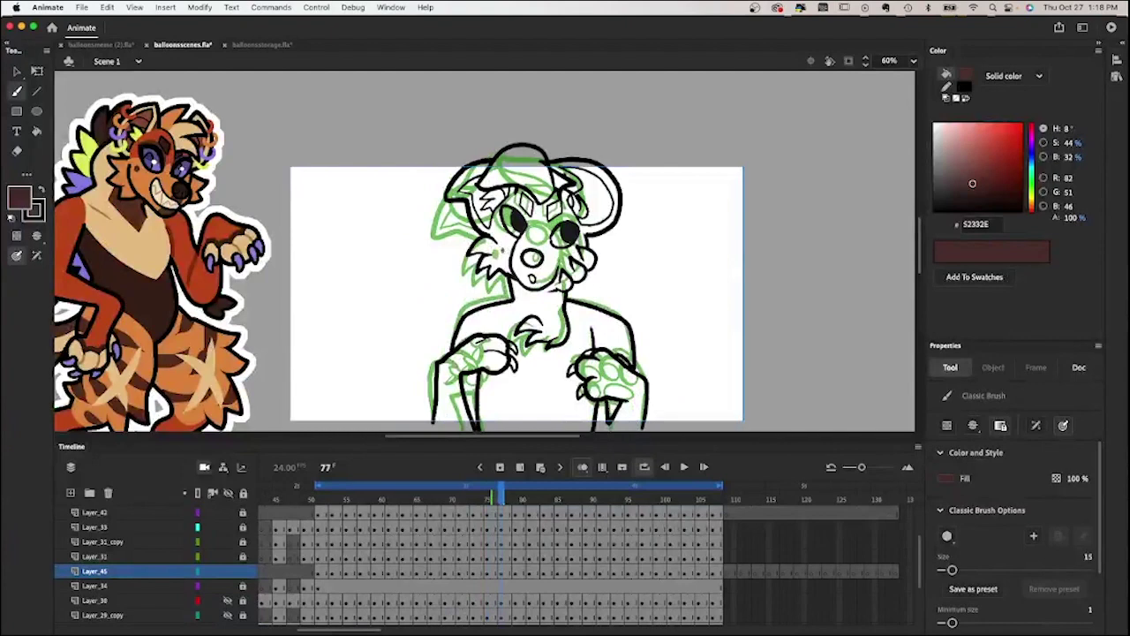
pyautogui.press('.')
pyautogui.press('.')
pyautogui.press('.')
pyautogui.press('.')
pyautogui.press('.')
pyautogui.press('.')
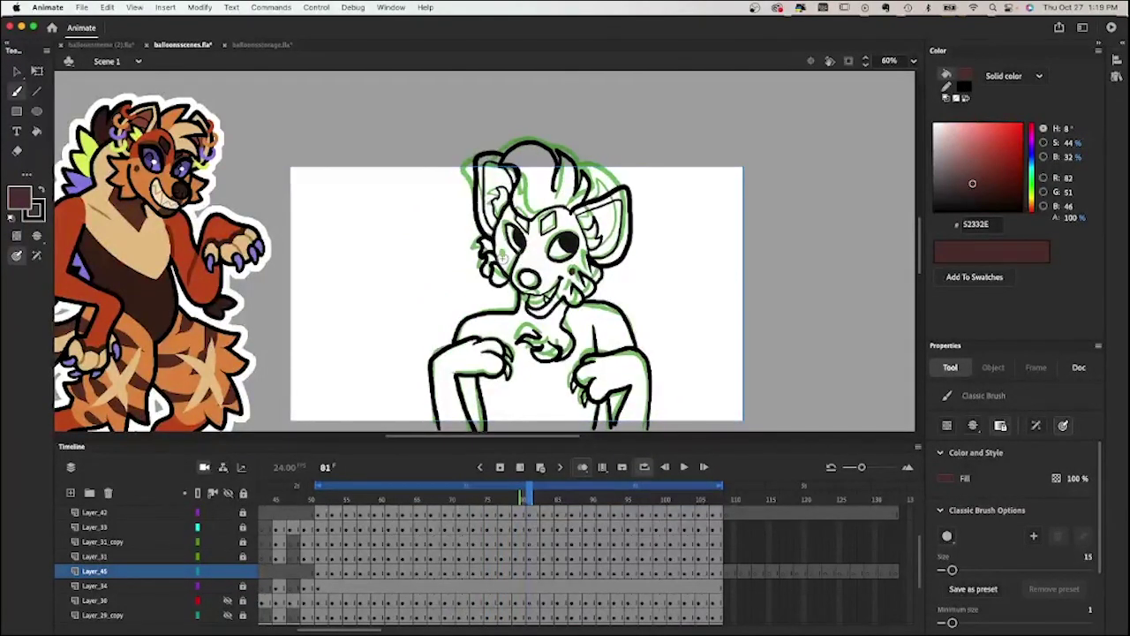
pyautogui.press('.')
pyautogui.press('.')
pyautogui.press('.')
pyautogui.press('.')
pyautogui.press('.')
pyautogui.press('.')
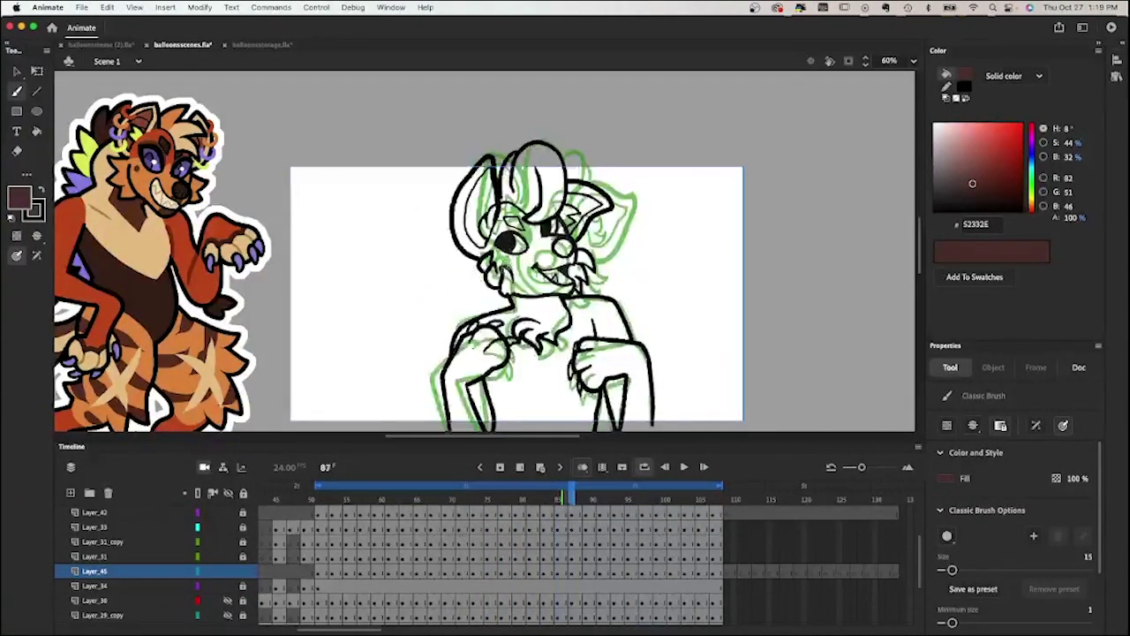
pyautogui.press('.')
pyautogui.press('.')
pyautogui.press('.')
pyautogui.press('.')
pyautogui.press('.')
pyautogui.press('.')
pyautogui.press('.')
pyautogui.press('.')
pyautogui.press('.')
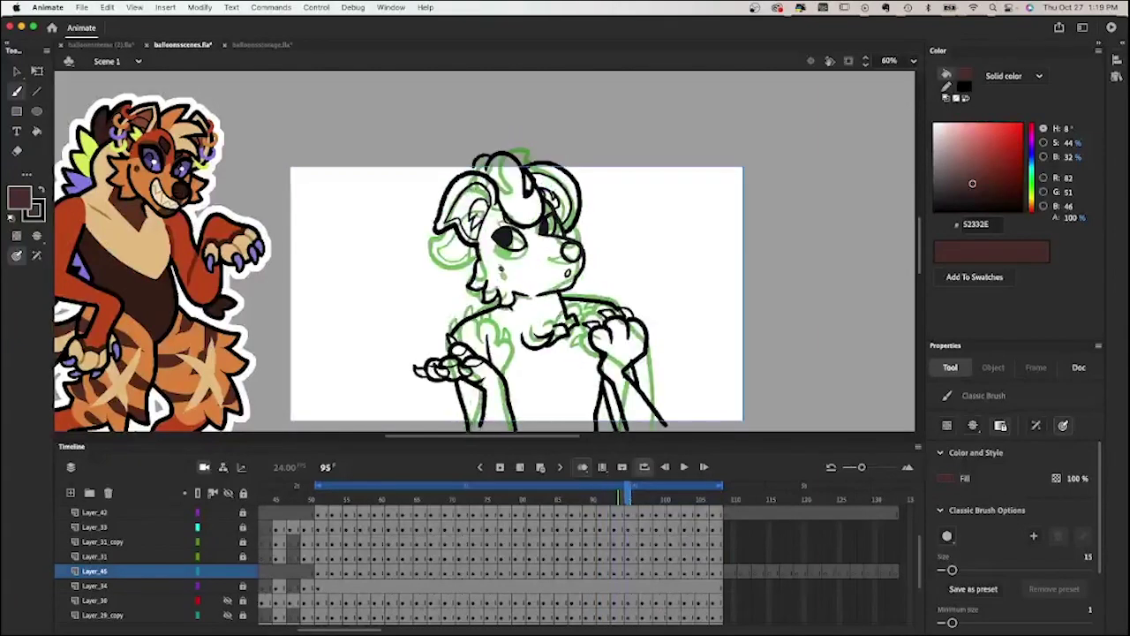
pyautogui.press('.')
pyautogui.press('.')
pyautogui.press('.')
pyautogui.press('.')
pyautogui.press('.')
pyautogui.press('.')
pyautogui.press('.')
pyautogui.press('.')
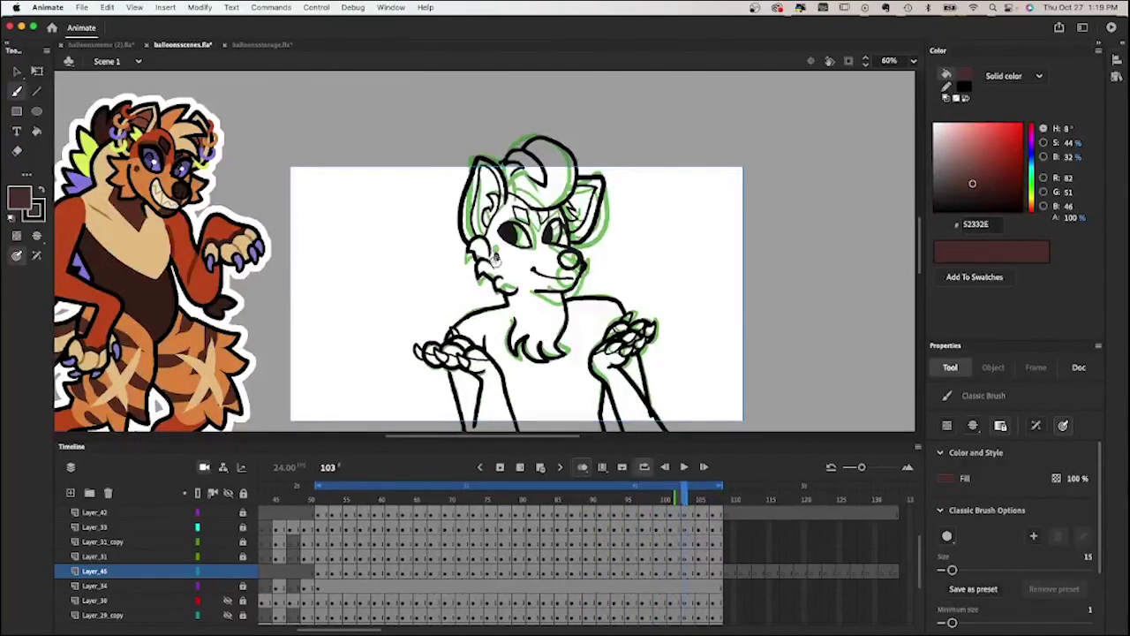
pyautogui.press('Escape')
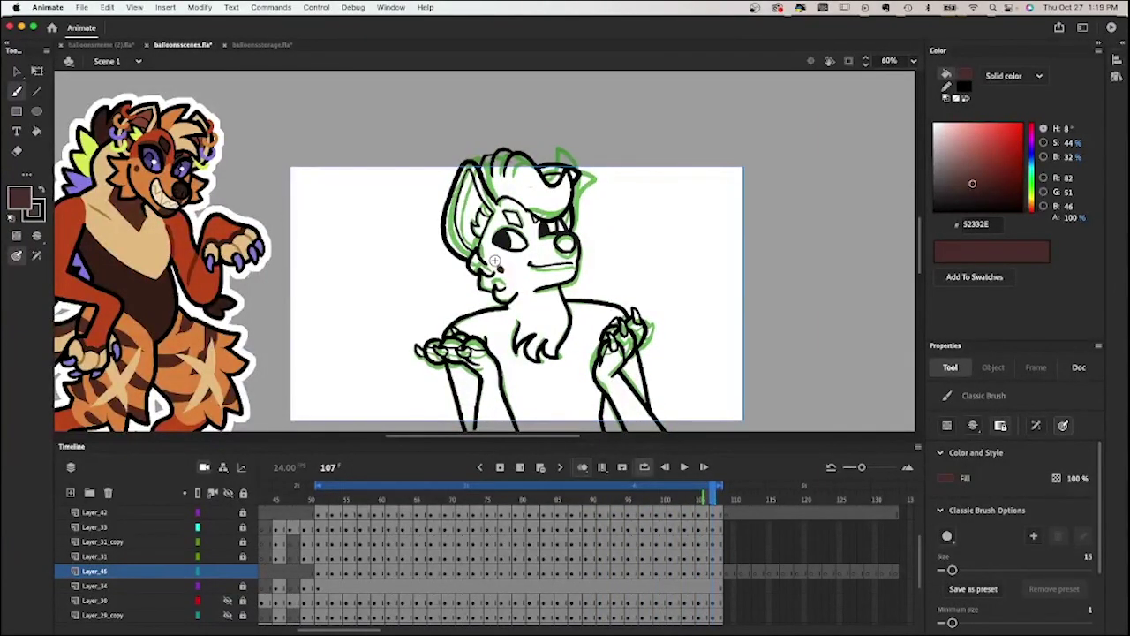
# Sample orange DF8C43 from frame 52 and paint the dividing lines of the face markings on Layer_45 through frame 107, with a size 13 brush.
pyautogui.press('Home')
pyautogui.keyDown('alt'); pyautogui.click(529, 254); pyautogui.keyUp('alt')
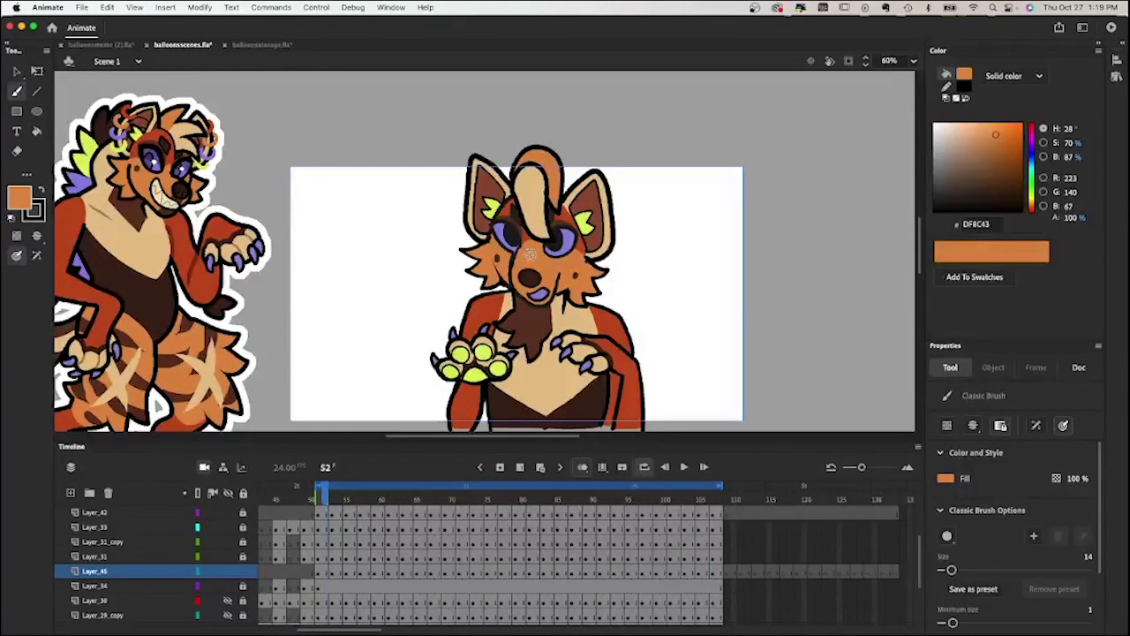
pyautogui.press('.')
pyautogui.press('.')
pyautogui.press('.')
pyautogui.press('.')
pyautogui.press('.')
pyautogui.press('.')
pyautogui.press('.')
pyautogui.press('.')
pyautogui.press('.')
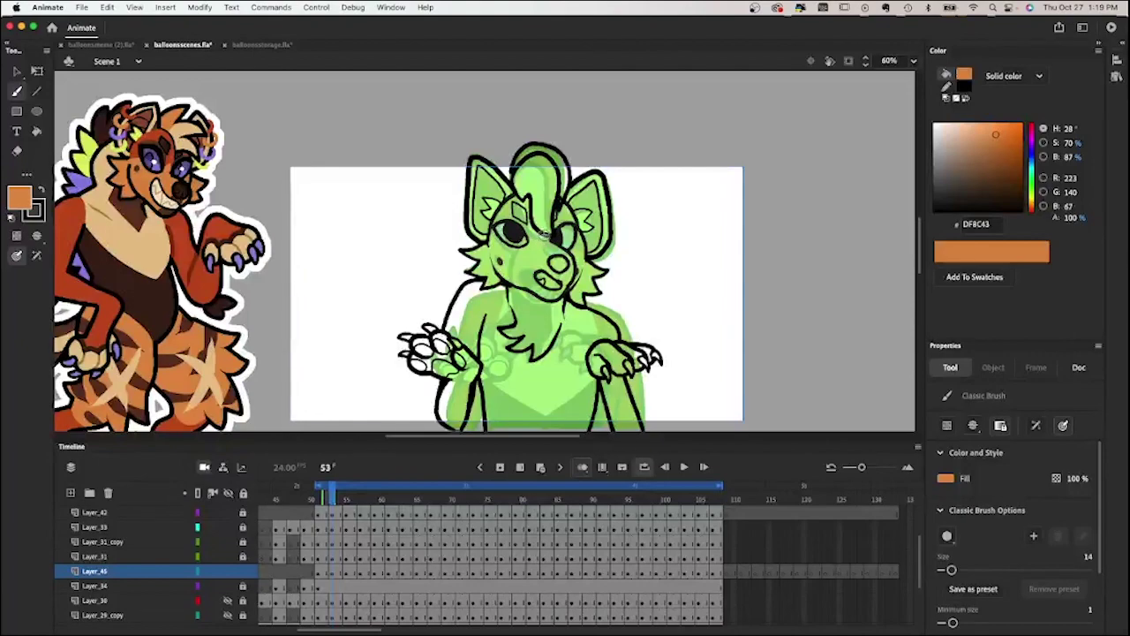
pyautogui.press('.')
pyautogui.press('.')
pyautogui.press('.')
pyautogui.press('.')
pyautogui.press('.')
pyautogui.press('.')
pyautogui.press('.')
pyautogui.press('.')
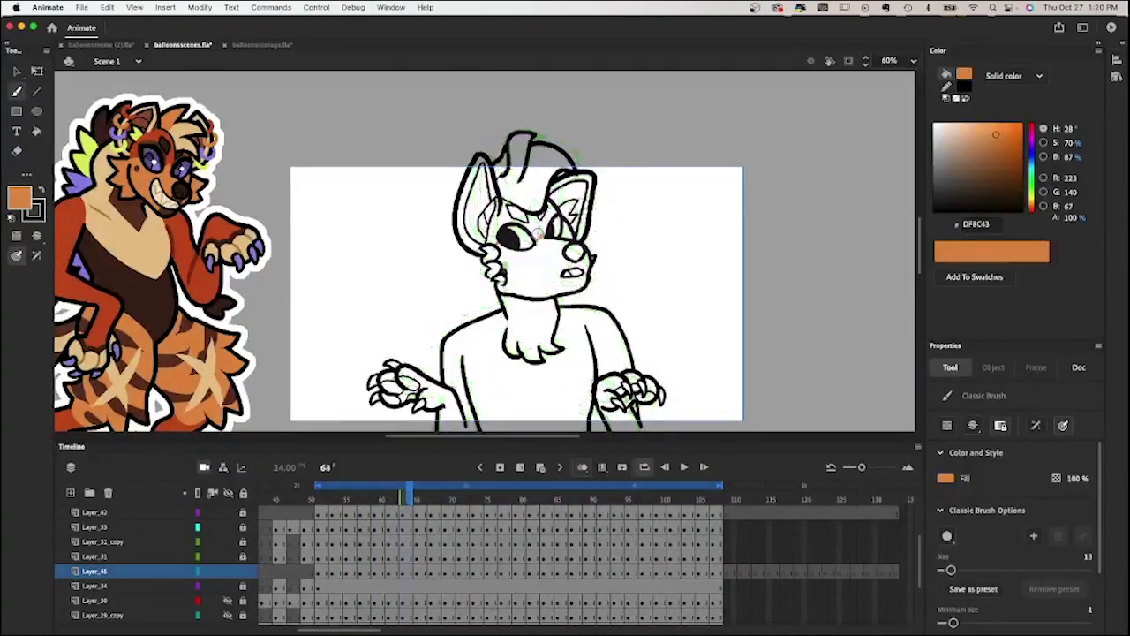
pyautogui.press('.')
pyautogui.press('.')
pyautogui.press('.')
pyautogui.press('.')
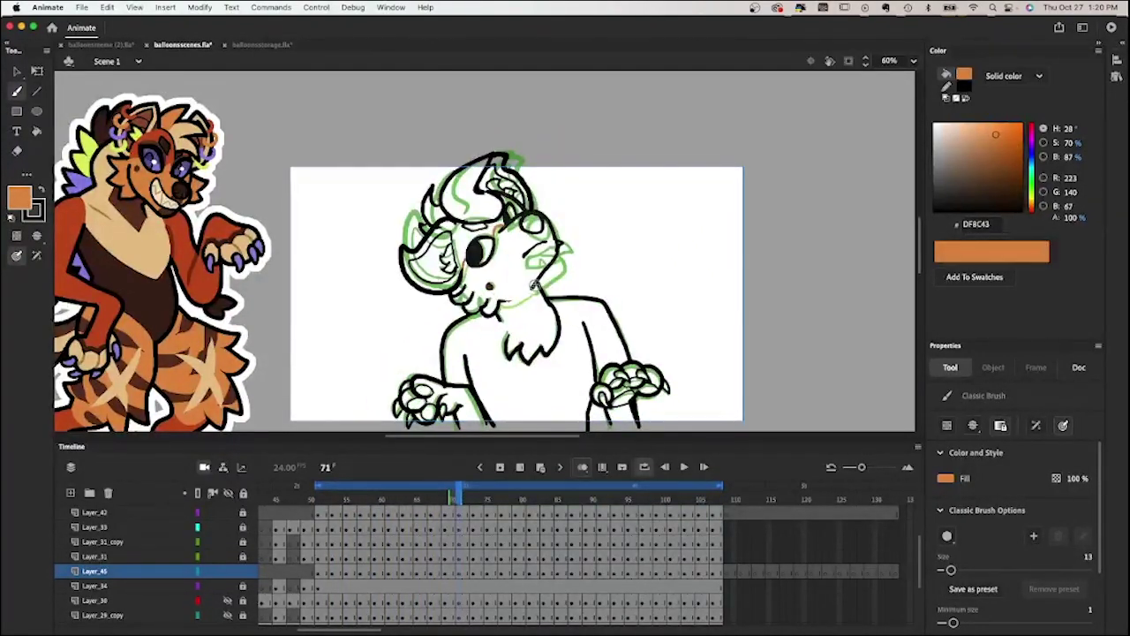
pyautogui.press('.')
pyautogui.press('.')
pyautogui.press('.')
pyautogui.press('.')
pyautogui.press('.')
pyautogui.press('.')
pyautogui.press('.')
pyautogui.press('.')
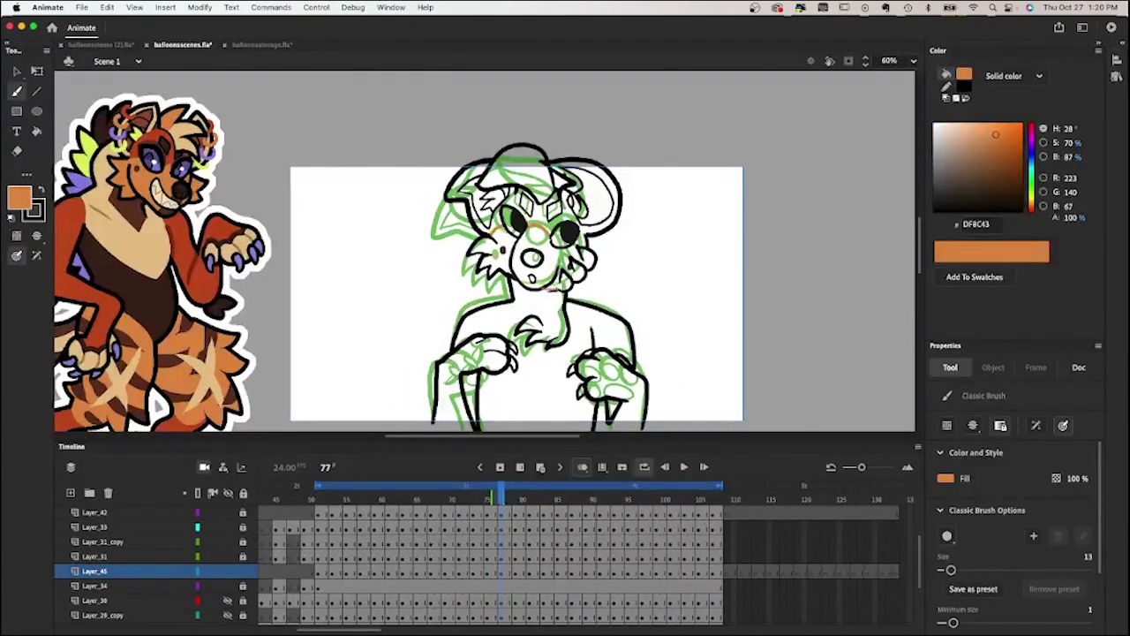
pyautogui.press('.')
pyautogui.press('.')
pyautogui.press('.')
pyautogui.press('.')
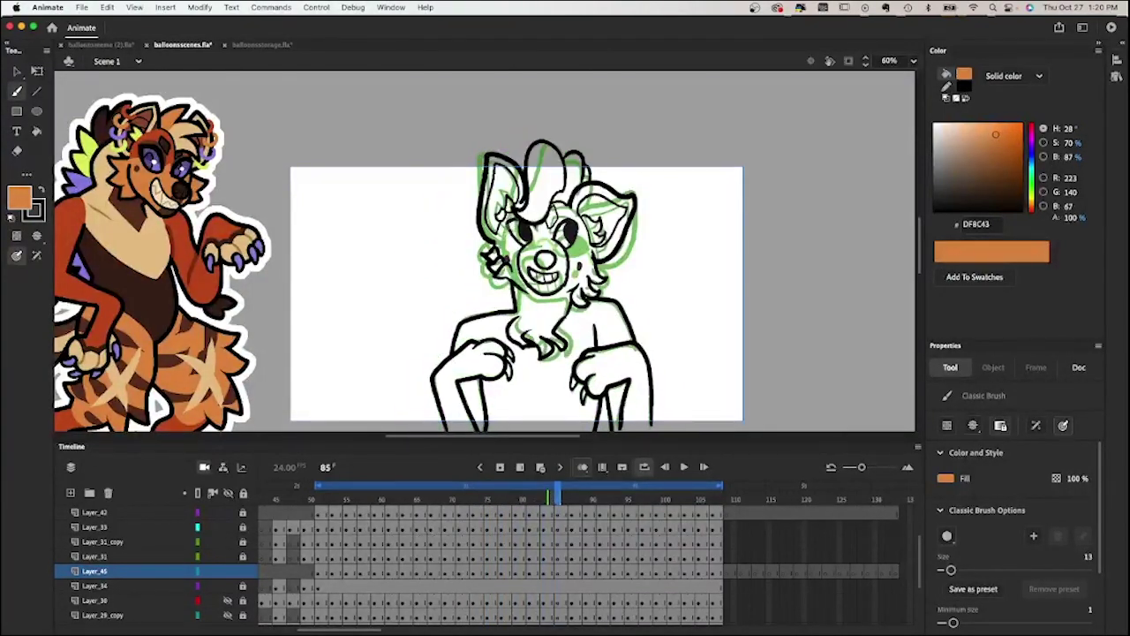
pyautogui.press('.')
pyautogui.press('.')
pyautogui.press('.')
pyautogui.press('.')
pyautogui.press('.')
pyautogui.press('.')
pyautogui.press('.')
pyautogui.press('.')
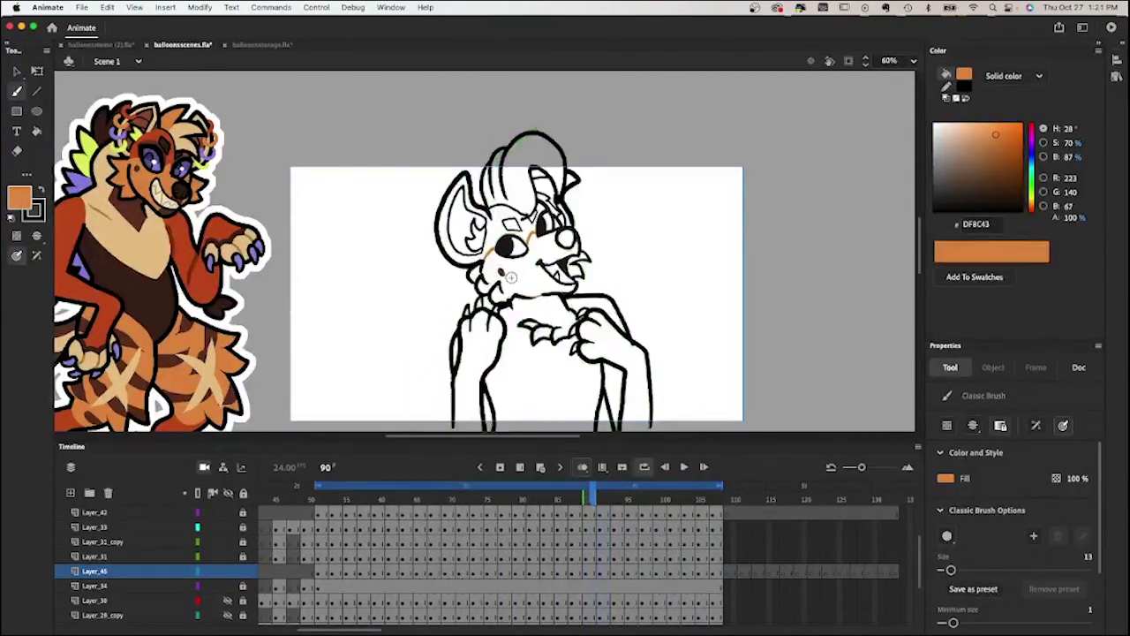
pyautogui.press('.')
pyautogui.press('.')
pyautogui.press('.')
pyautogui.press('.')
pyautogui.press('.')
pyautogui.press('.')
pyautogui.press('.')
pyautogui.press('.')
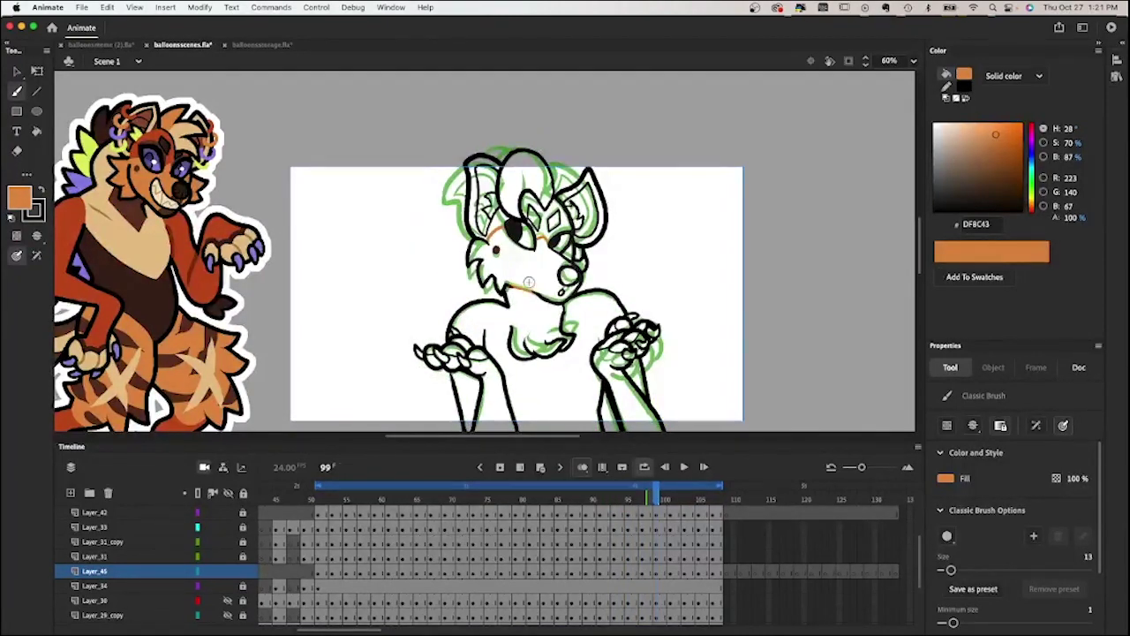
pyautogui.press('.')
pyautogui.press('.')
pyautogui.press('.')
pyautogui.press('.')
pyautogui.press('.')
pyautogui.press('.')
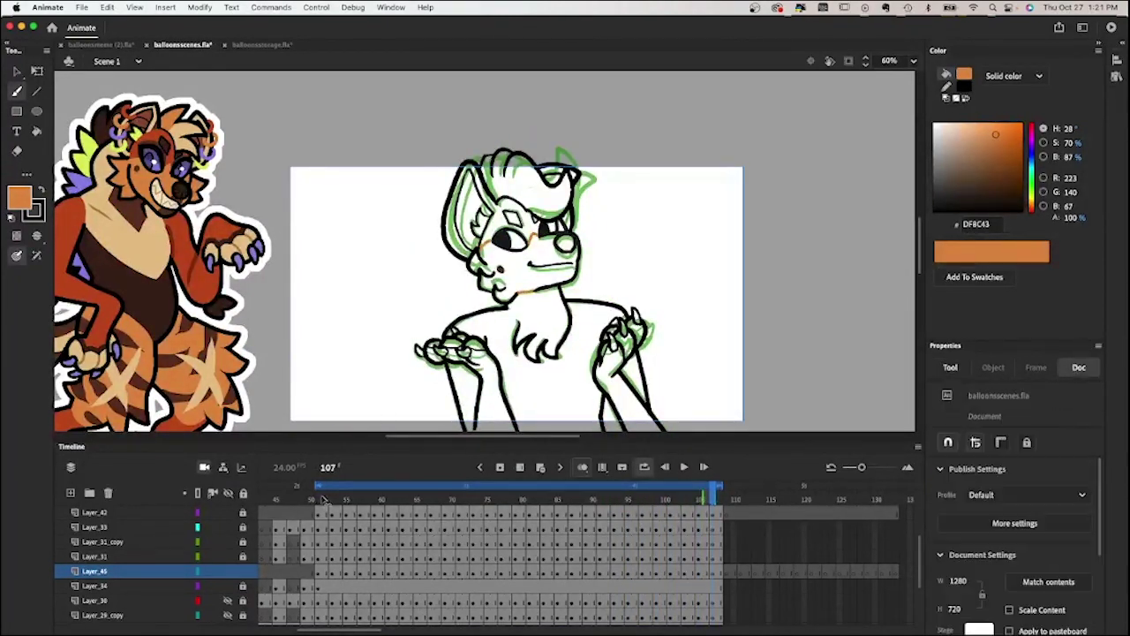
# Sample the chest fur's brown 613623 from the coloured frame 52 for the brush and continue to frame 55.
pyautogui.click(323, 500)
pyautogui.press('.')
pyautogui.click(531, 320)
pyautogui.press('.')
pyautogui.press('.')
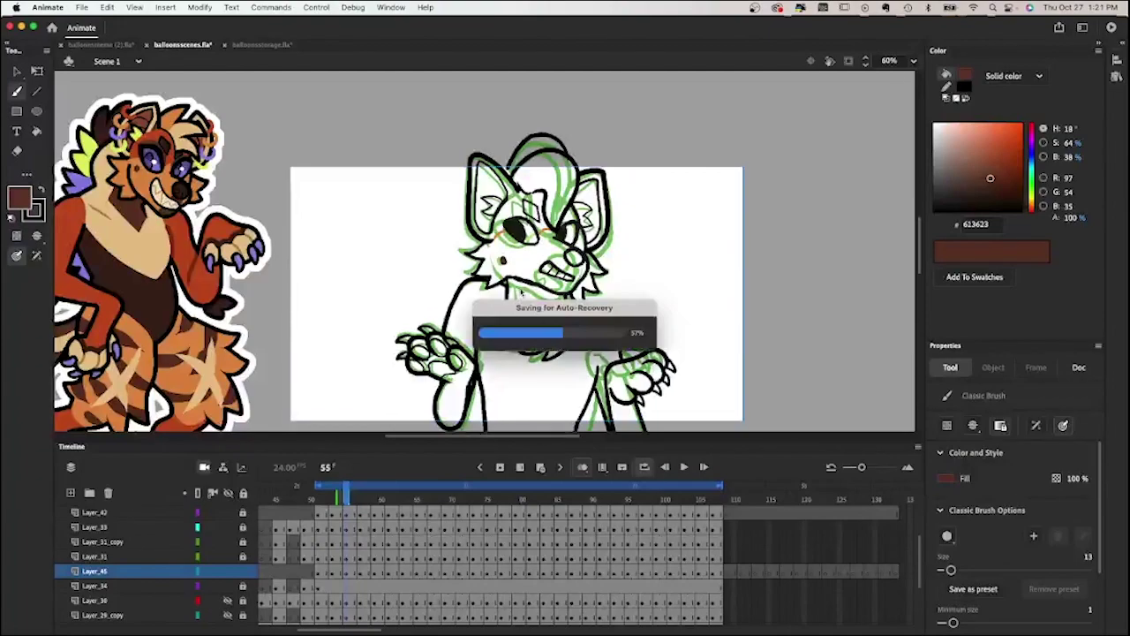
pyautogui.press('Return')
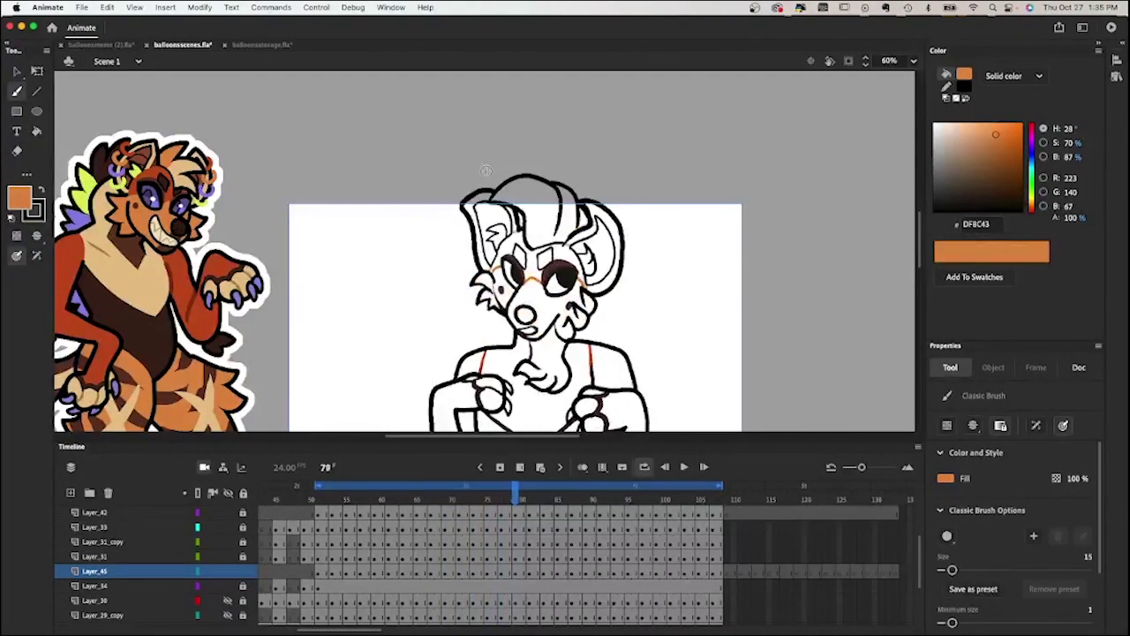
# Paint the orange DF8C43 dividing lines across the face markings and hair on Layer_45, frame by frame through frame 95, with a size 15 brush.
pyautogui.press('b')
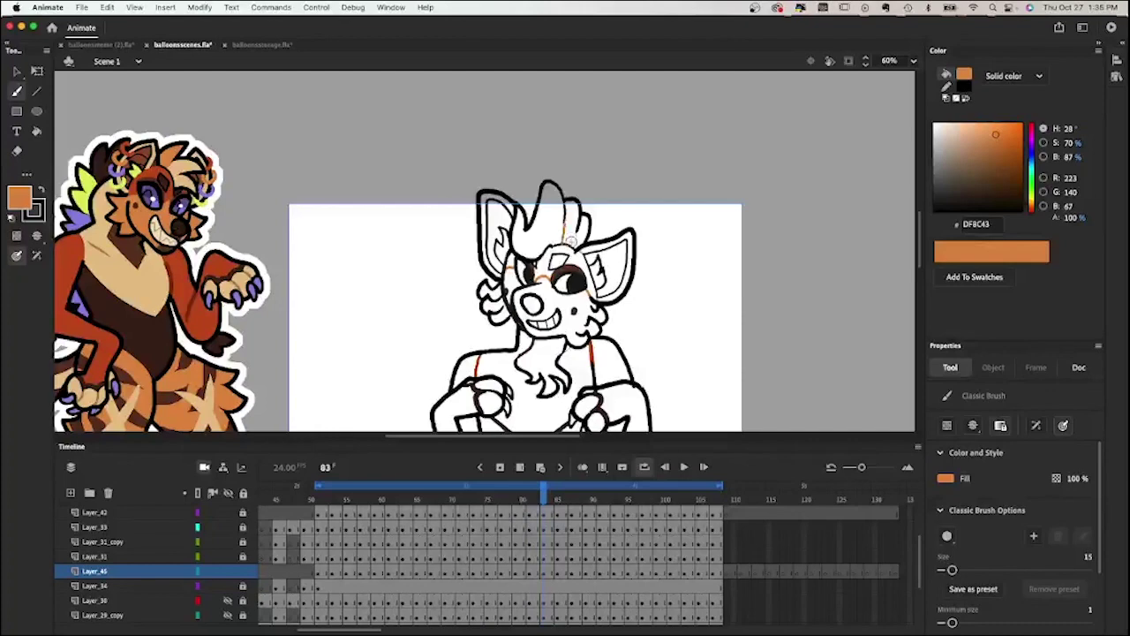
pyautogui.press('.')
pyautogui.press('k')
pyautogui.press('.')
pyautogui.press('.')
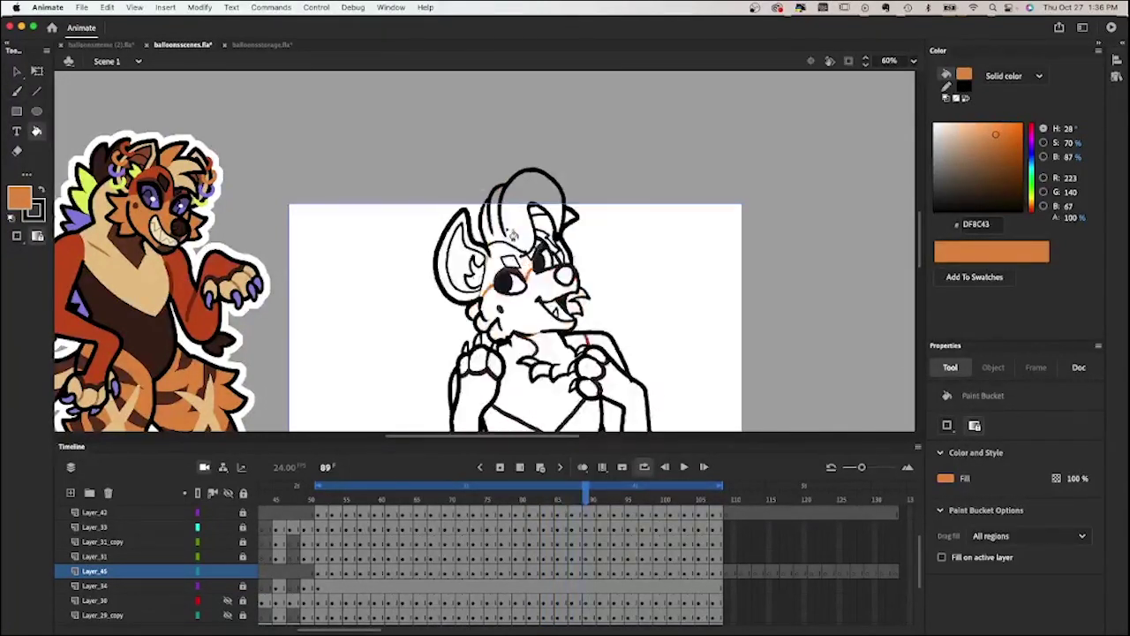
pyautogui.press('b')
pyautogui.press('.')
pyautogui.press('.')
pyautogui.press('.')
pyautogui.press('.')
pyautogui.press('.')
pyautogui.press('.')
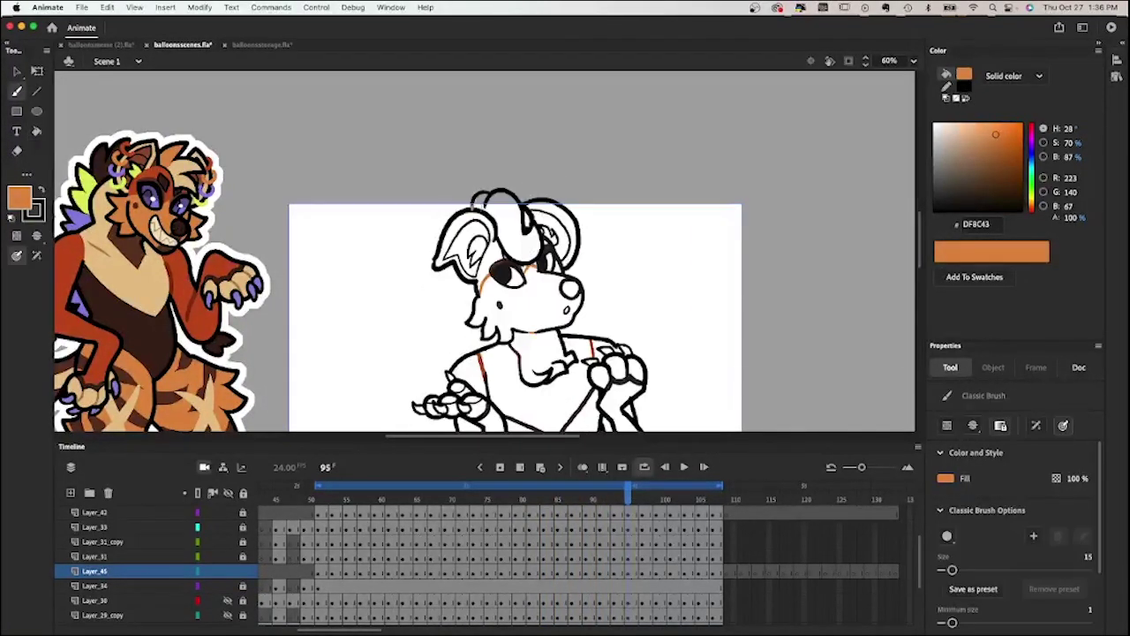
# Fill the character's lower face and hair stripe with orange DF8C43 on Layer_45, frame by frame through frame 105.
pyautogui.press(',')
pyautogui.press(',')
pyautogui.press(',')
pyautogui.press('k')
pyautogui.press('.')
pyautogui.press('.')
pyautogui.press('.')
pyautogui.press('.')
pyautogui.press('.')
pyautogui.press('.')
pyautogui.press('.')
pyautogui.press('.')
pyautogui.press('.')
pyautogui.press('.')
pyautogui.press('.')
pyautogui.press('.')
pyautogui.press('.')
pyautogui.press('.')
pyautogui.press('.')
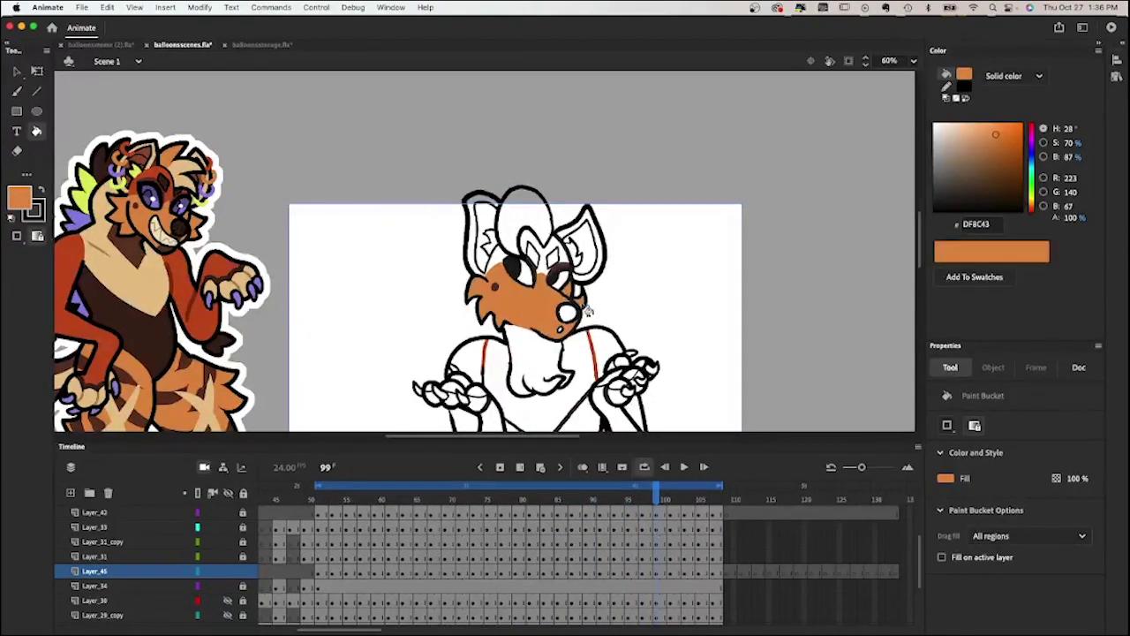
pyautogui.press('.')
pyautogui.press('.')
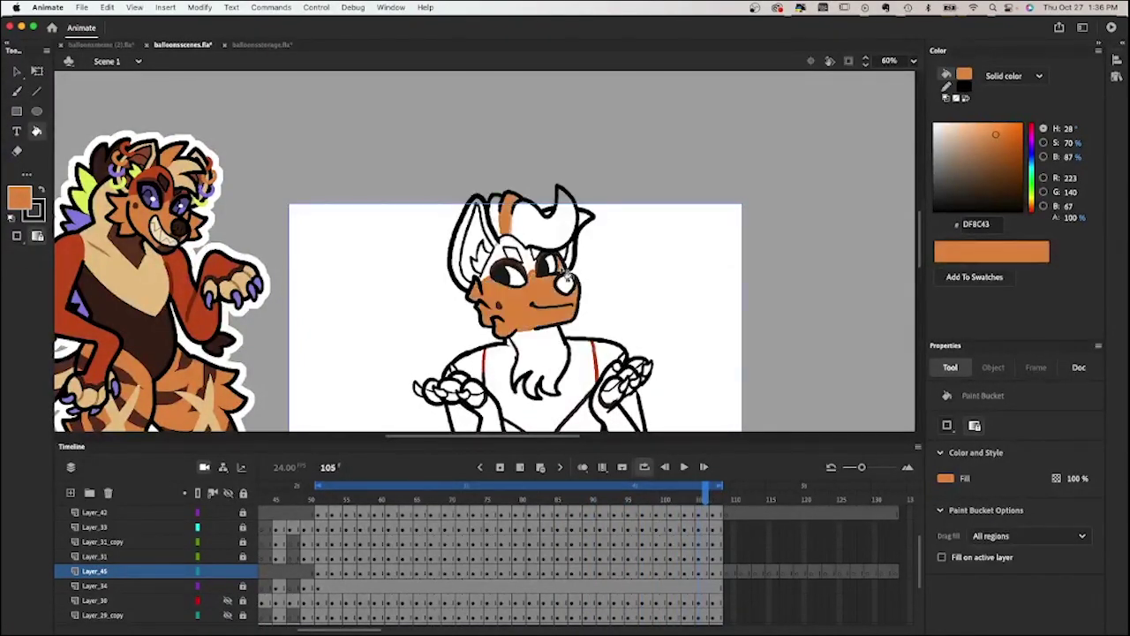